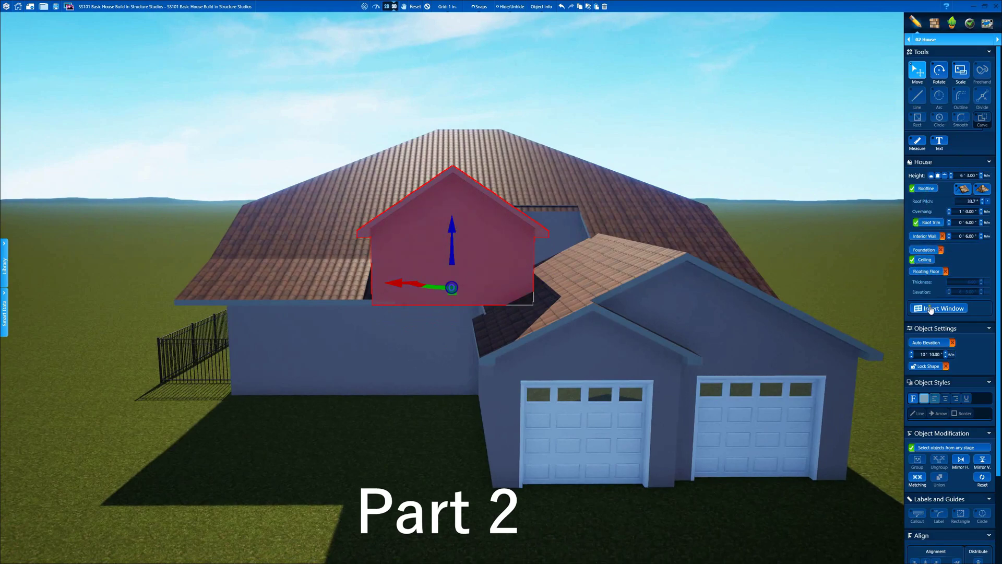
Insert a standard window into the front wall of the gabled dormer
left_click(931, 309)
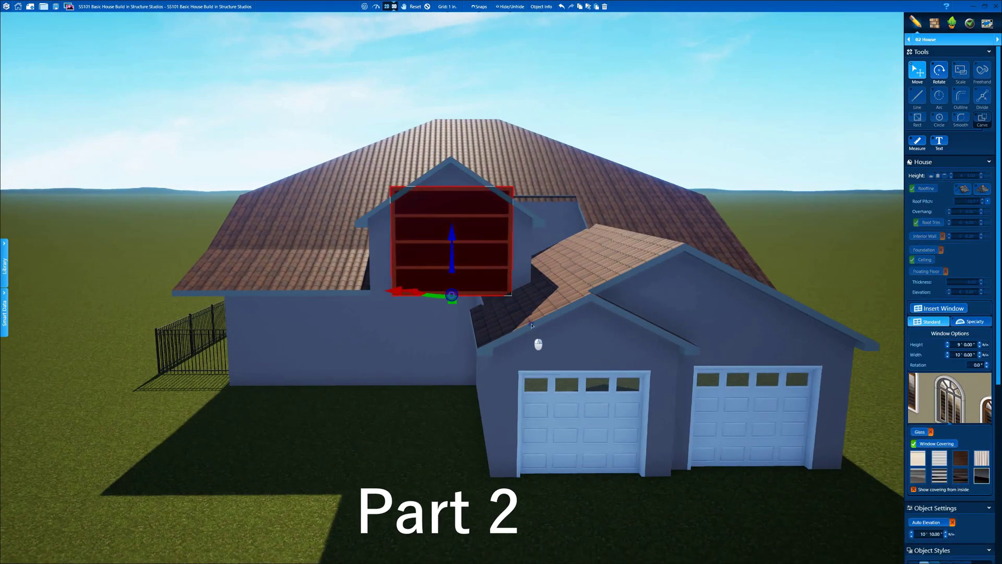
scroll(532, 326, "up", 3)
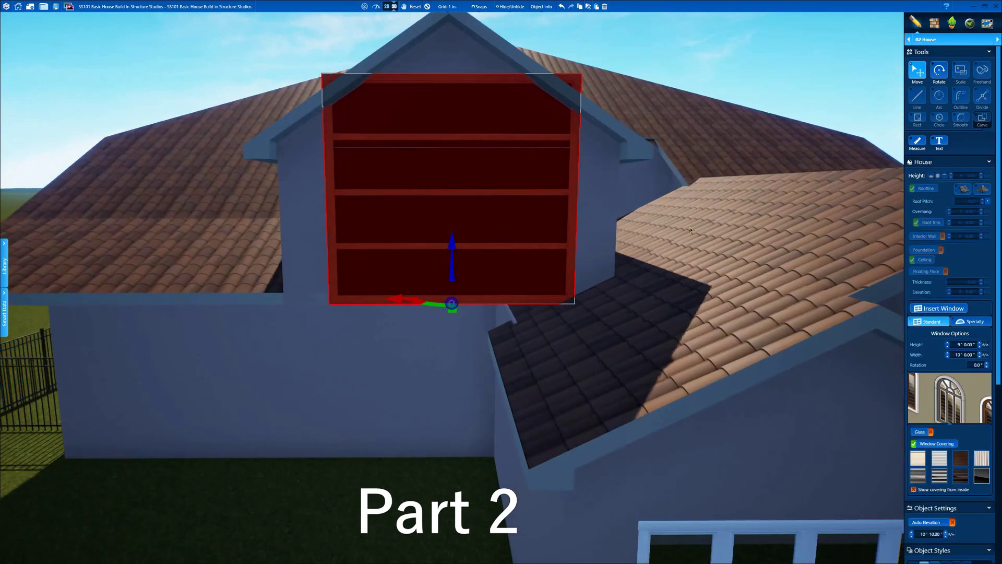
left_click(935, 23)
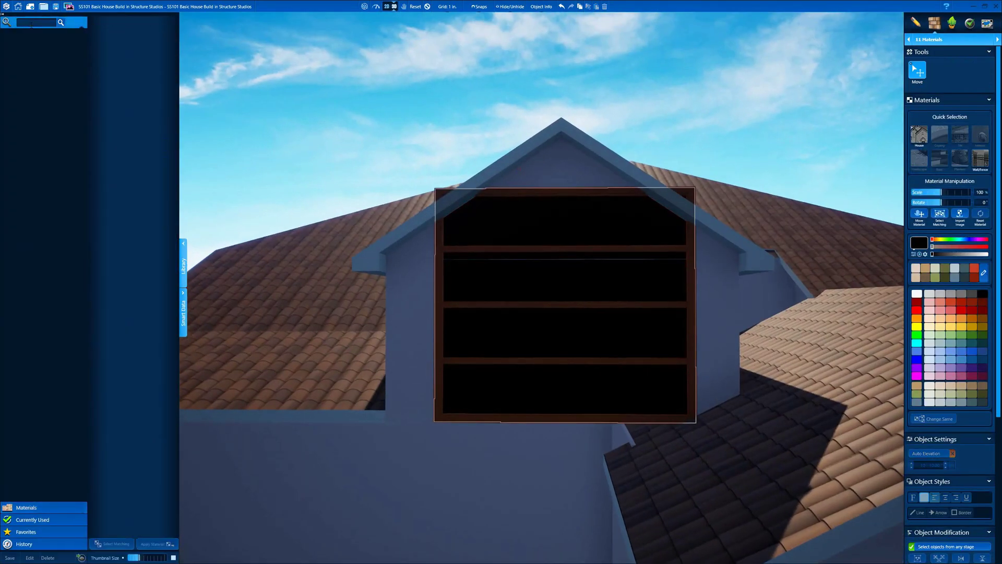
left_click(935, 39)
left_click(935, 63)
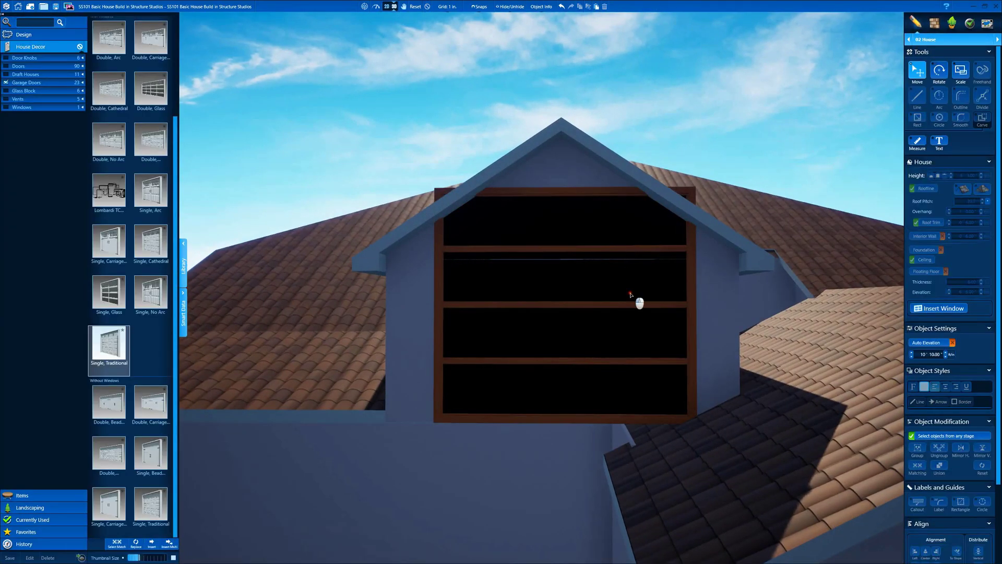
Turn off the dormer window's covering and its glass
left_click(937, 444)
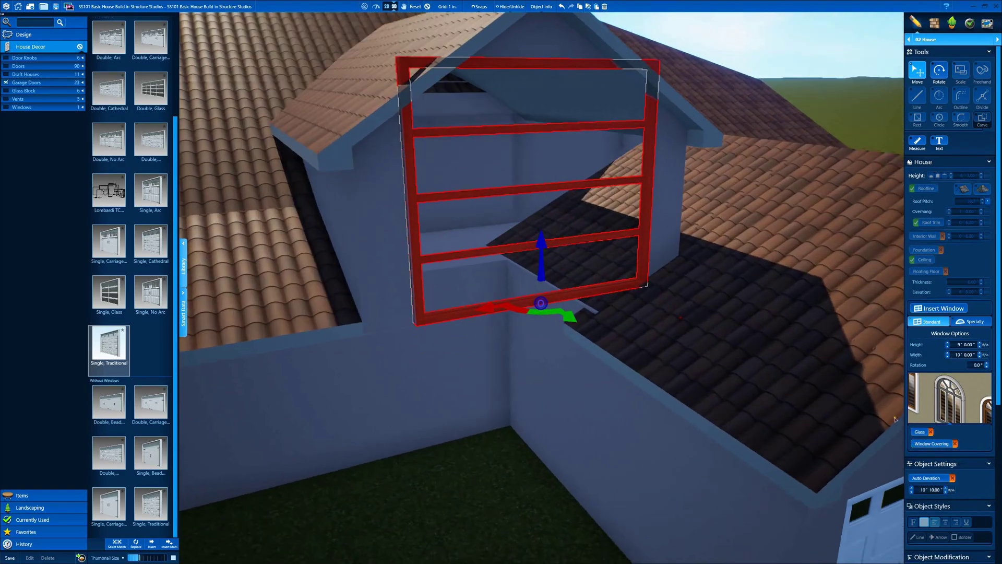
left_click(920, 432)
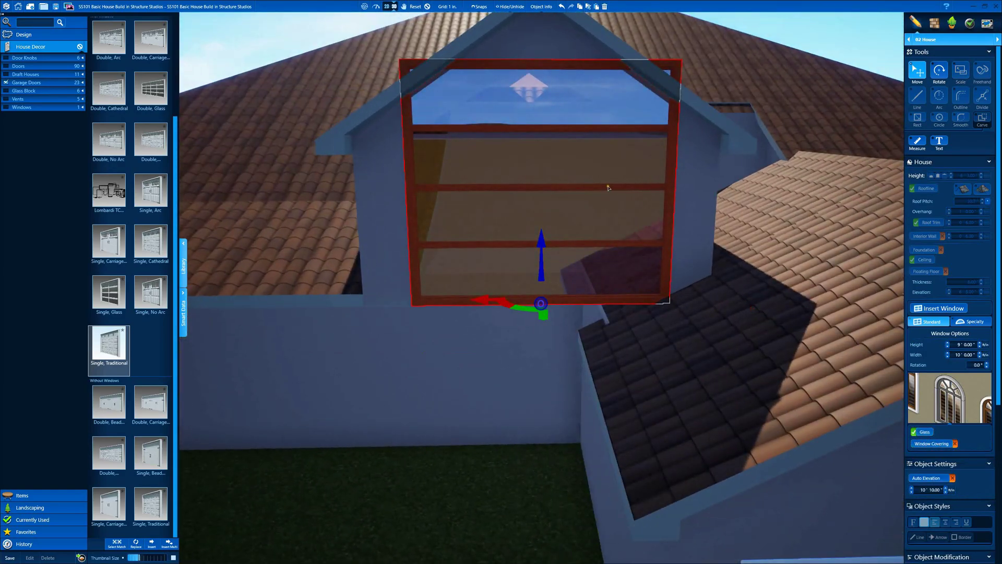
mouse_move(608, 188)
right_mouse_down()
mouse_move(585, 129)
mouse_move(638, 193)
mouse_move(624, 198)
right_mouse_up()
left_click(919, 433)
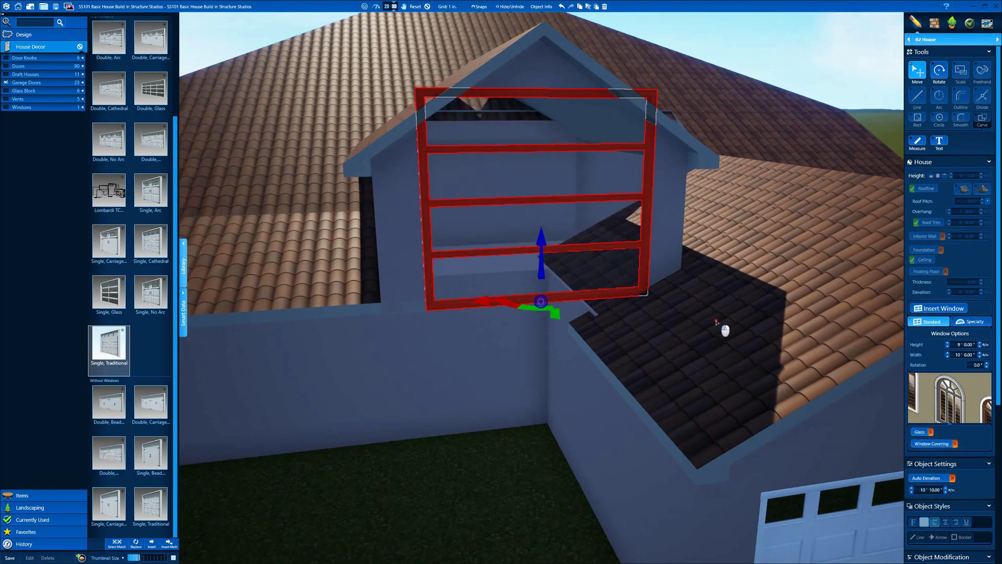
Set the window's grille to 1 row and add an Arch top in Standard style
scroll(956, 417, "down", 3)
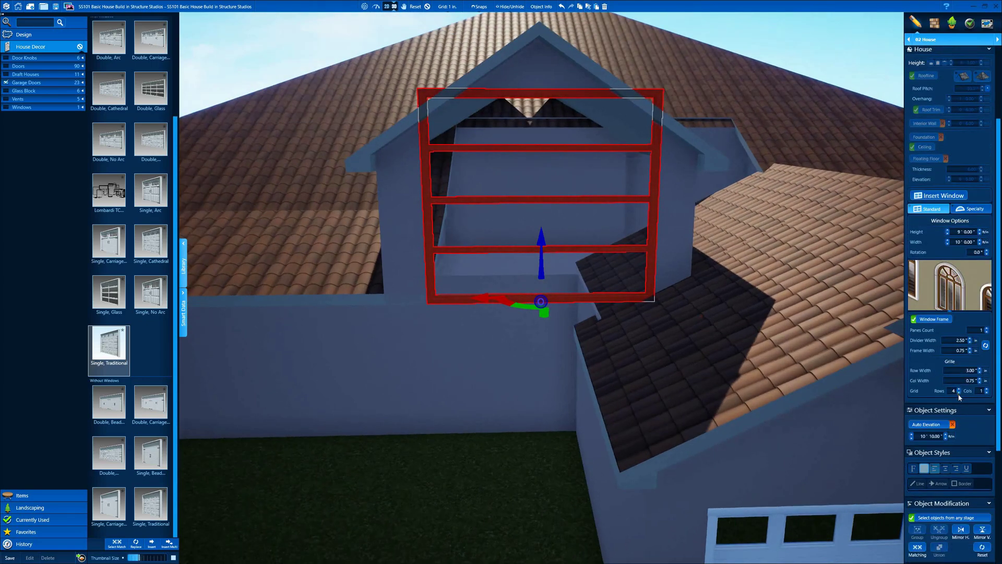
left_click(959, 393)
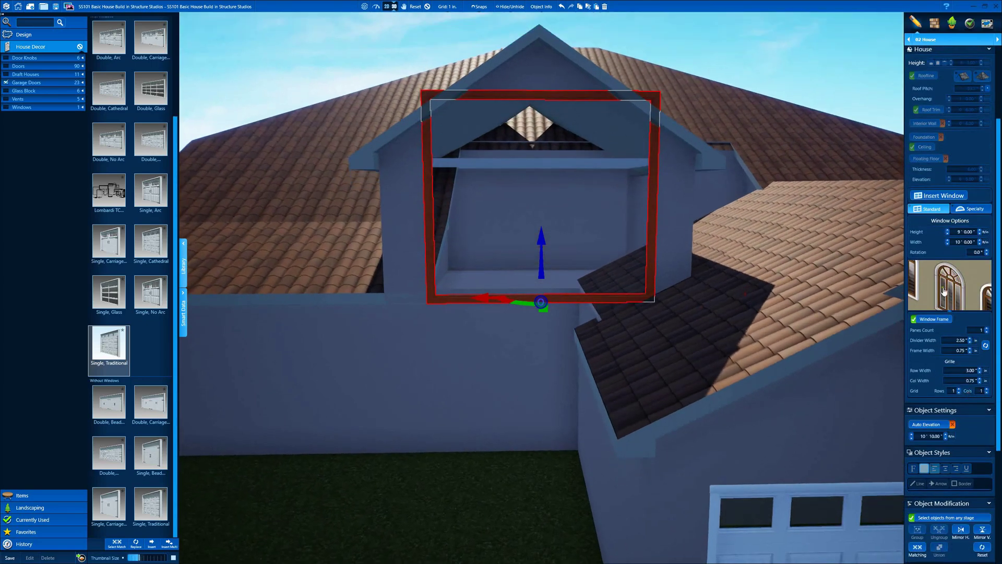
left_click(960, 287)
left_click(933, 320)
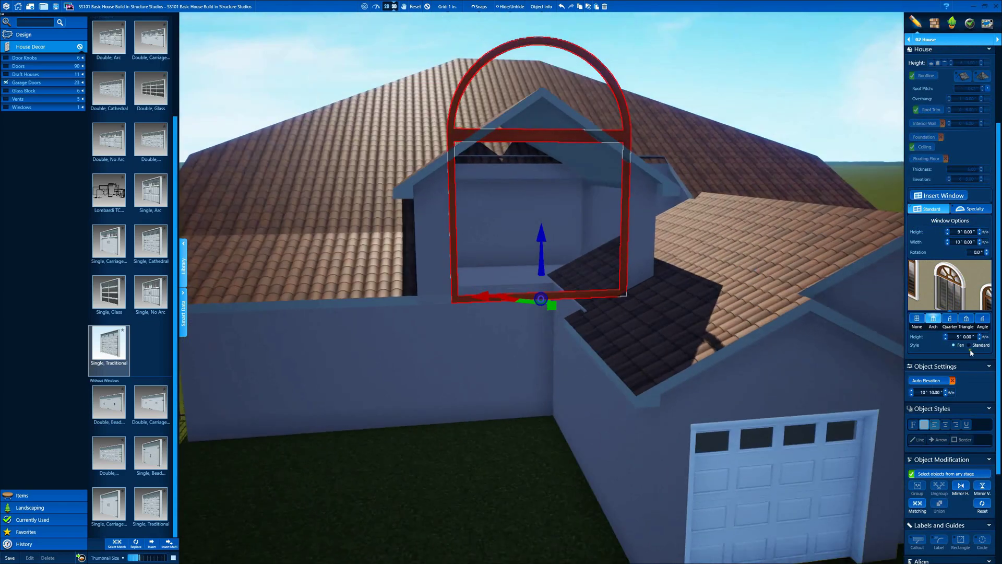
Share the window's pane and its casing with the arch
left_click(954, 299)
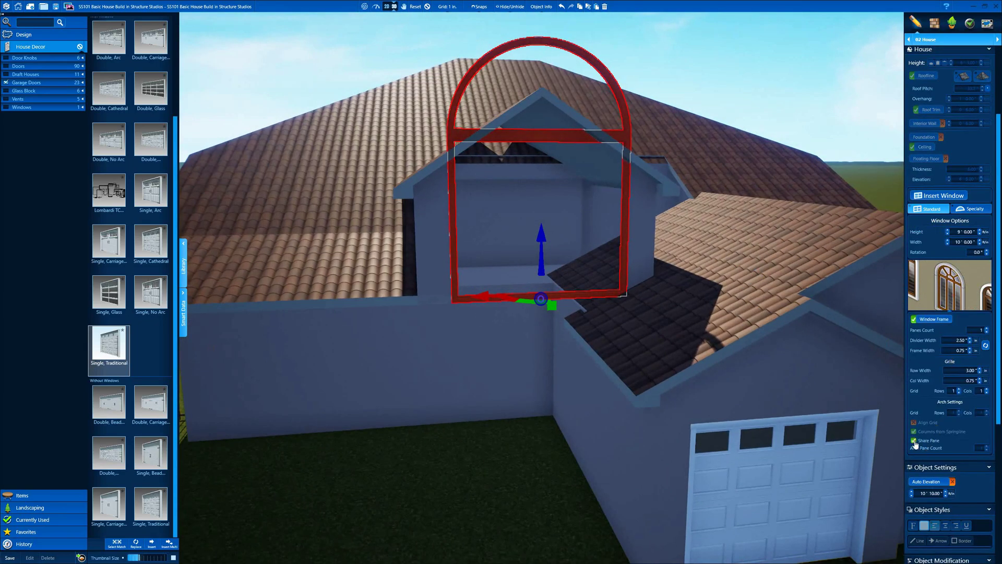
left_click(937, 312)
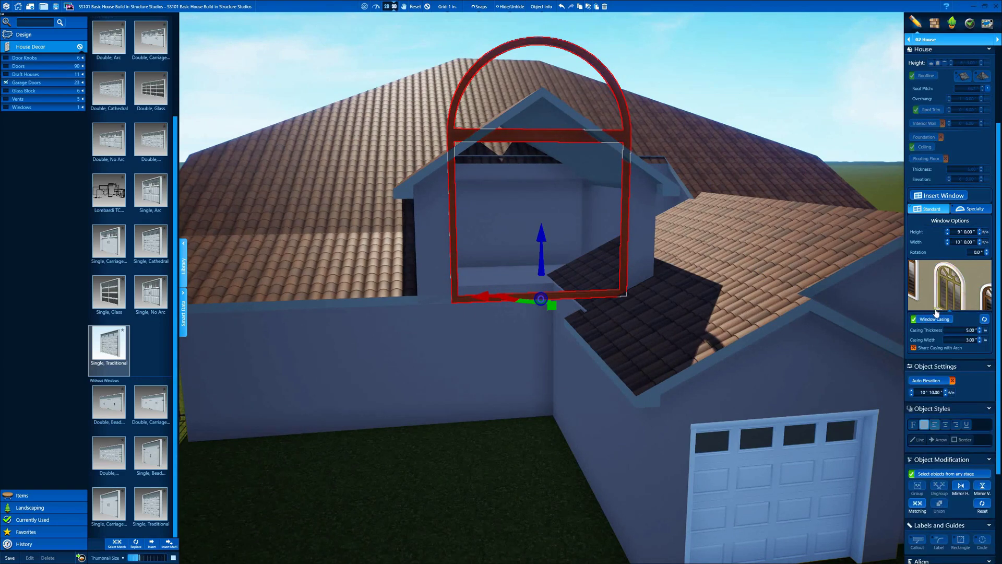
left_click(915, 349)
left_click_drag(757, 256, 704, 244)
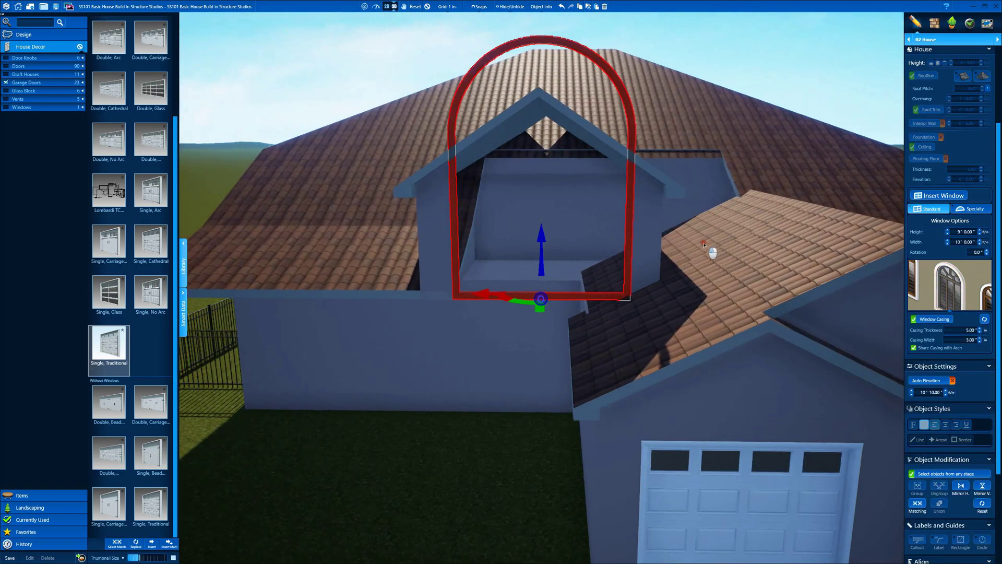
Set the window's width to 7' 0" and its height to 0' 1"
left_click(947, 233)
left_click(947, 244)
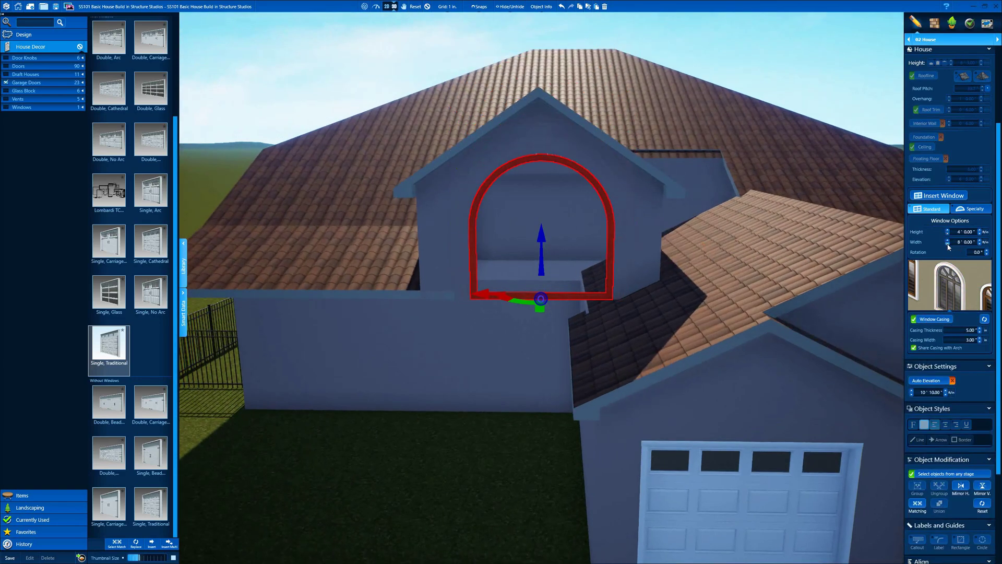
left_click(948, 244)
left_click(948, 234)
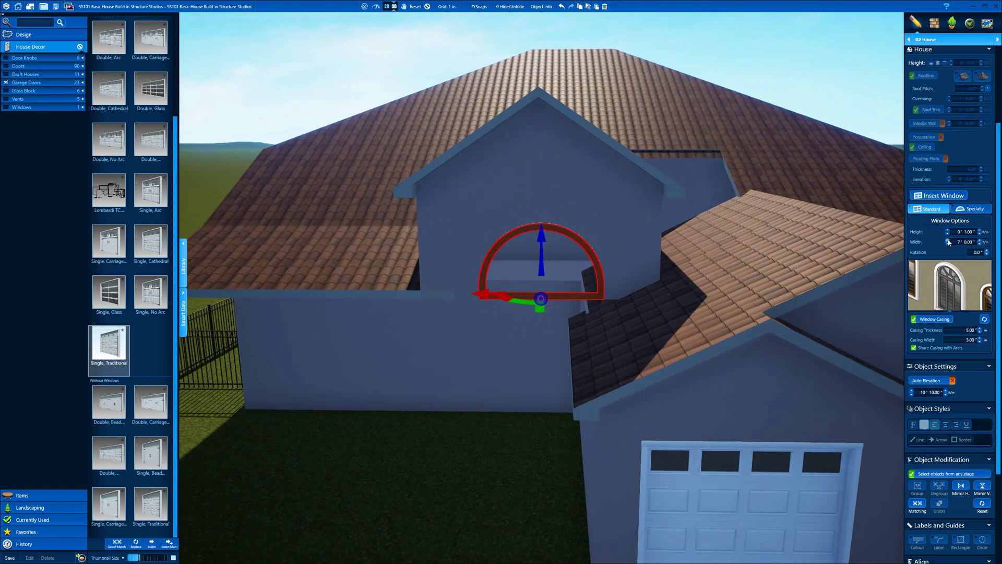
Set the arch height to 1' 6" and the window height to 4' 1"
left_click(963, 282)
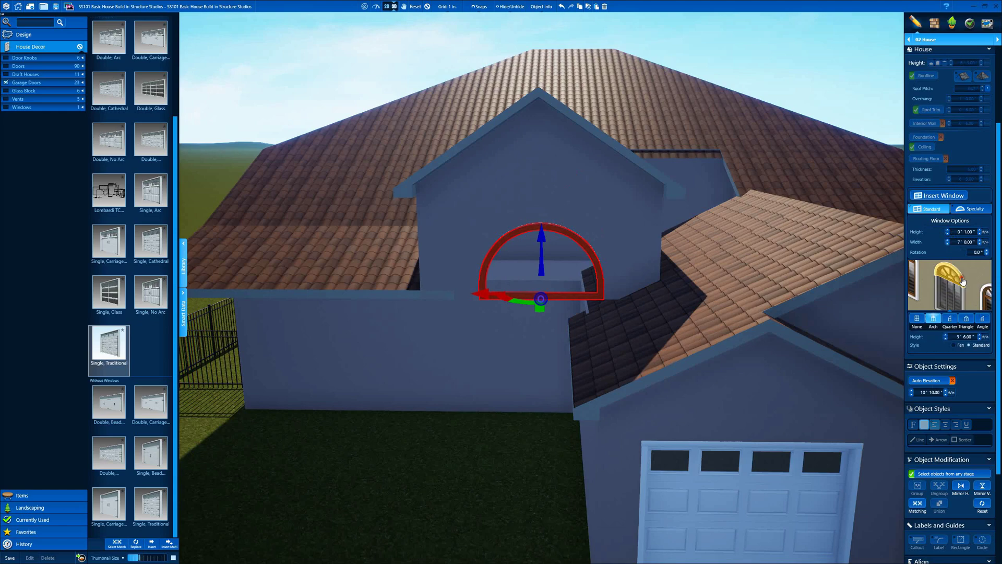
left_click(947, 339)
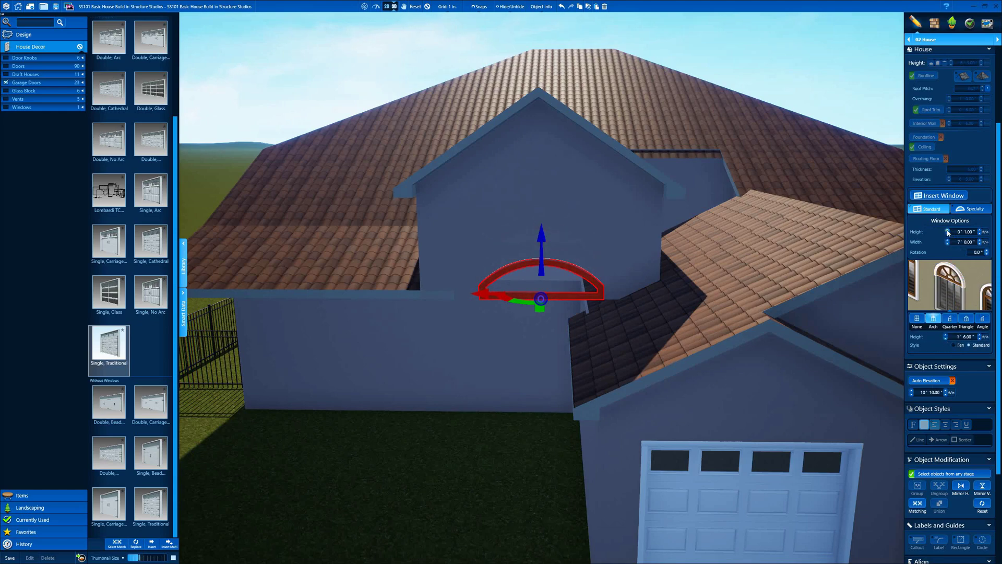
left_click(948, 232)
mouse_move(768, 262)
middle_mouse_down()
mouse_move(790, 246)
mouse_move(774, 244)
middle_mouse_up()
Turn off the window casing and window frame, leaving a plain arched opening in the dormer
left_click(941, 297)
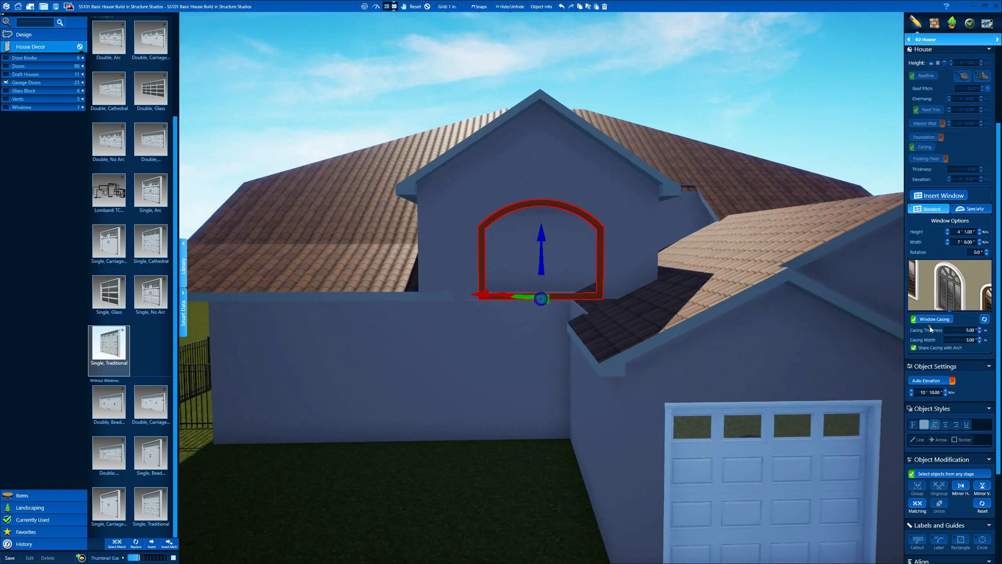
left_click(914, 318)
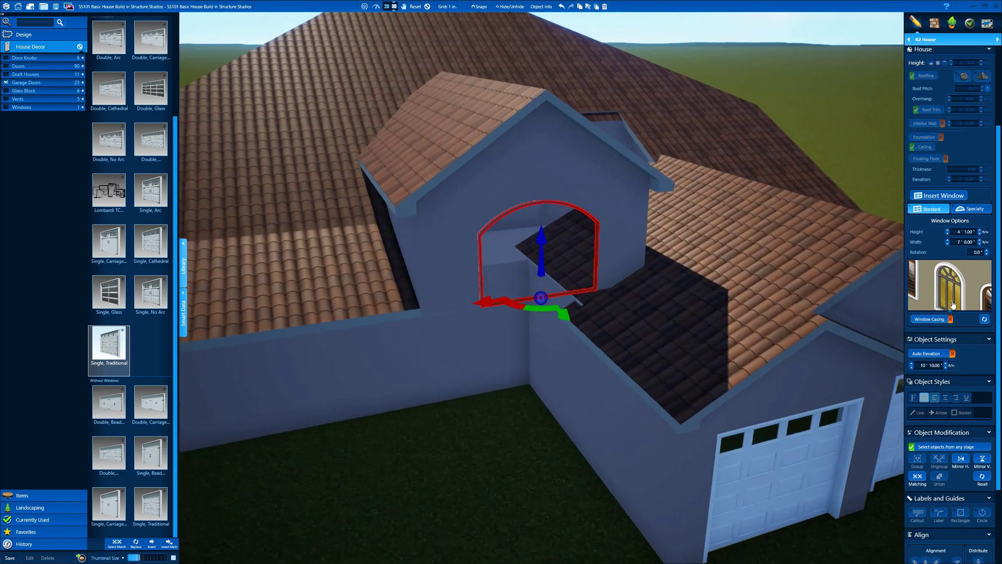
left_click(957, 307)
left_click(940, 320)
middle_click_drag(783, 255, 719, 220)
Turn on the Interior Wall option for the dormer
left_click(650, 203)
left_click(928, 132)
left_click_drag(726, 227, 612, 114)
left_click(427, 7)
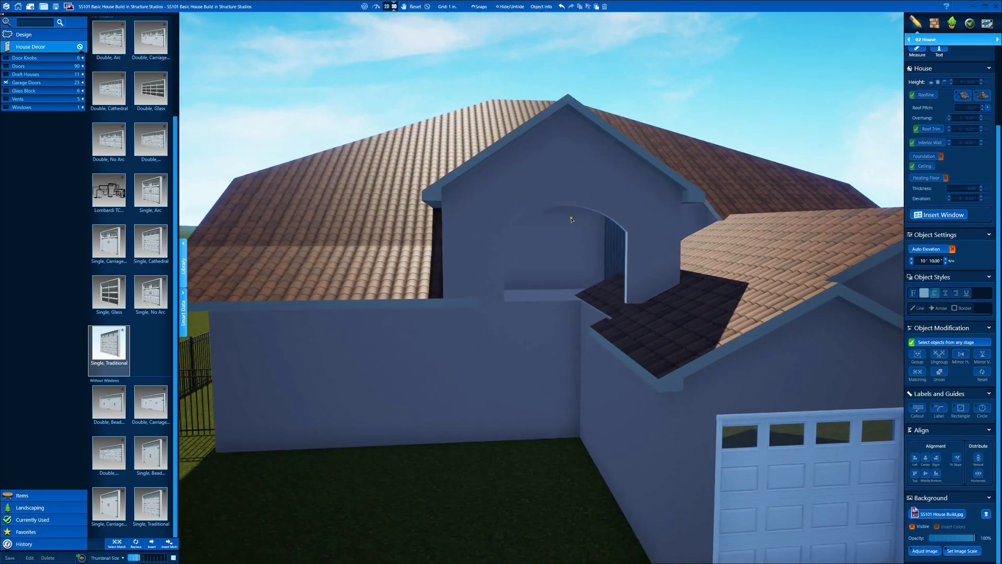
middle_click_drag(571, 219, 488, 77)
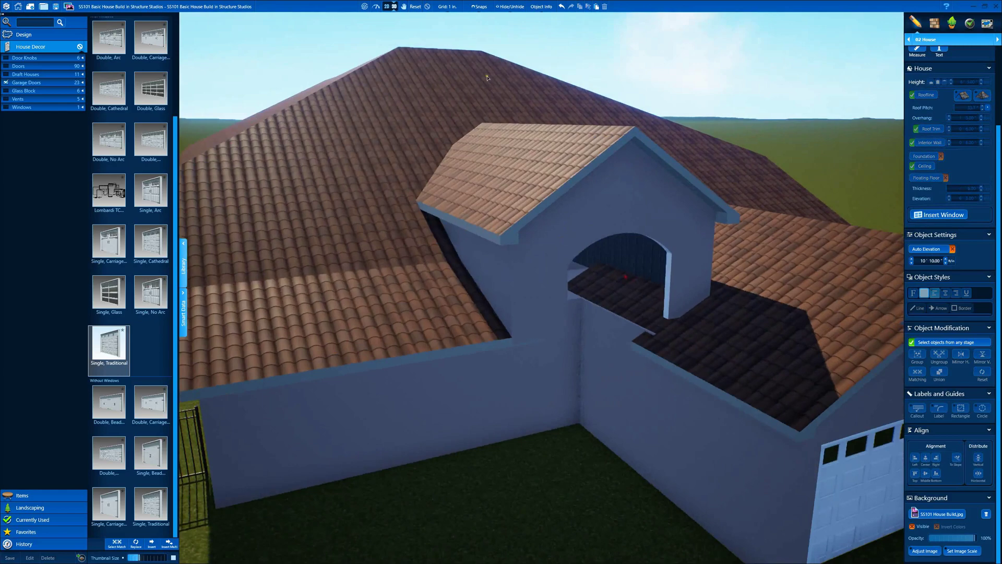
Select the arched opening in the 2D plan and set its width to 6' 0"
left_click(388, 6)
left_click(660, 245)
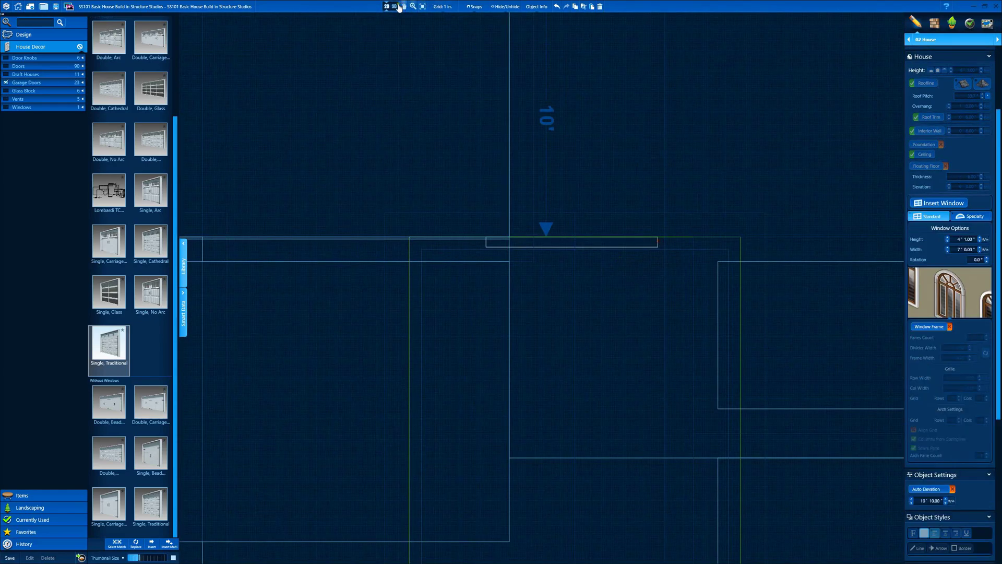
left_click(394, 6)
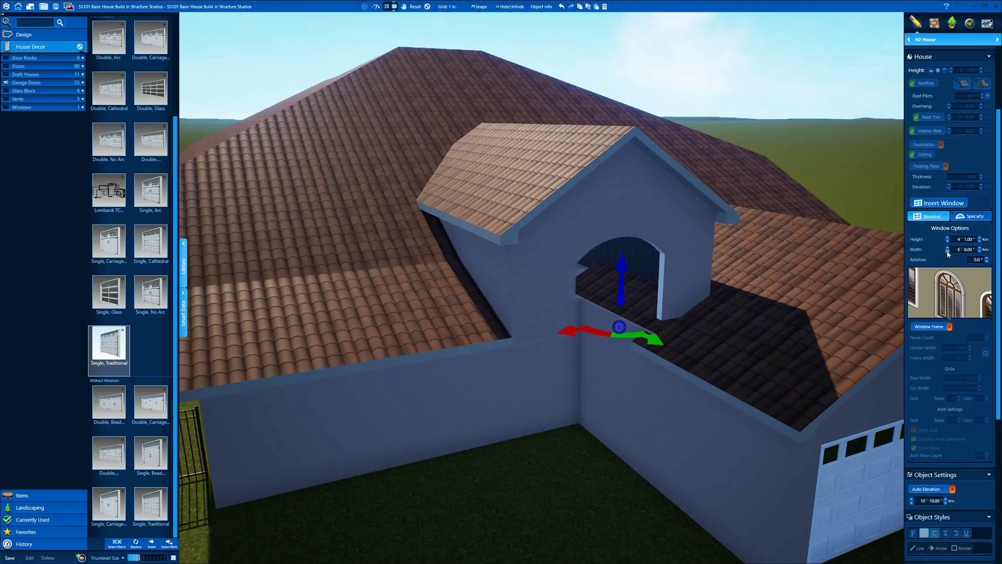
mouse_move(800, 262)
middle_mouse_down()
mouse_move(786, 244)
mouse_move(797, 260)
mouse_move(794, 243)
mouse_move(784, 246)
mouse_move(793, 264)
mouse_move(785, 254)
middle_mouse_up()
left_click(427, 6)
scroll(450, 141, "down", 5)
middle_click_drag(450, 141, 462, 114)
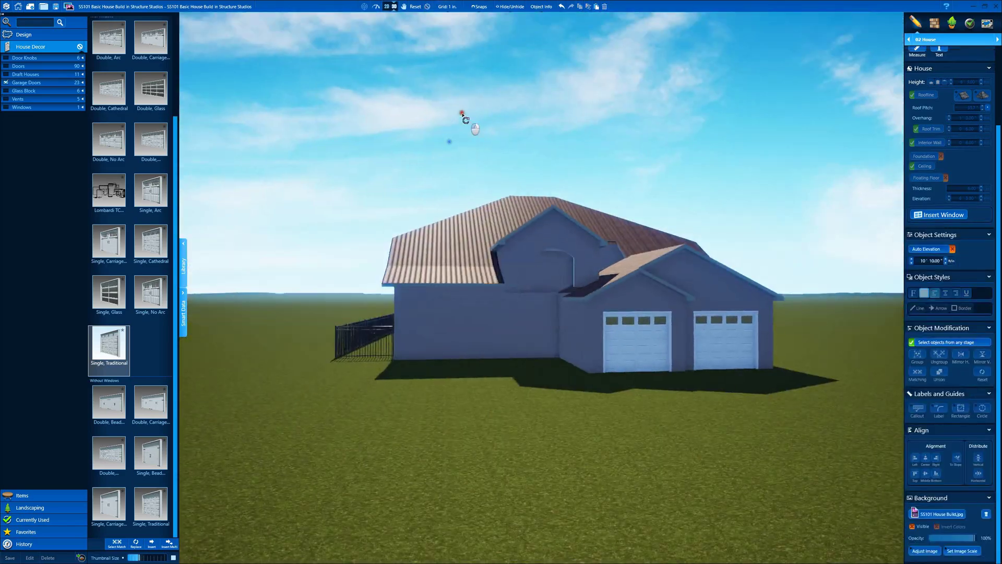
Recolor the house's front wall a brighter light pink and apply the color to all surfaces with the same material
scroll(653, 190, "up", 5)
middle_click_drag(653, 190, 692, 168)
left_click(934, 23)
left_click(476, 354)
middle_click_drag(477, 353, 543, 314)
left_click(951, 205)
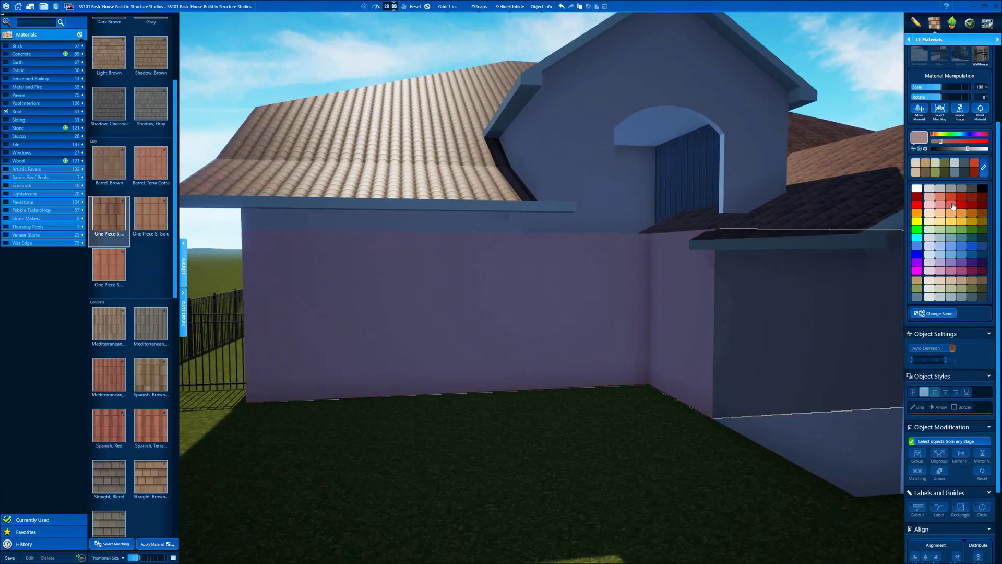
left_click(974, 149)
middle_click_drag(768, 261, 726, 267)
left_click(938, 314)
middle_click_drag(653, 313, 604, 312)
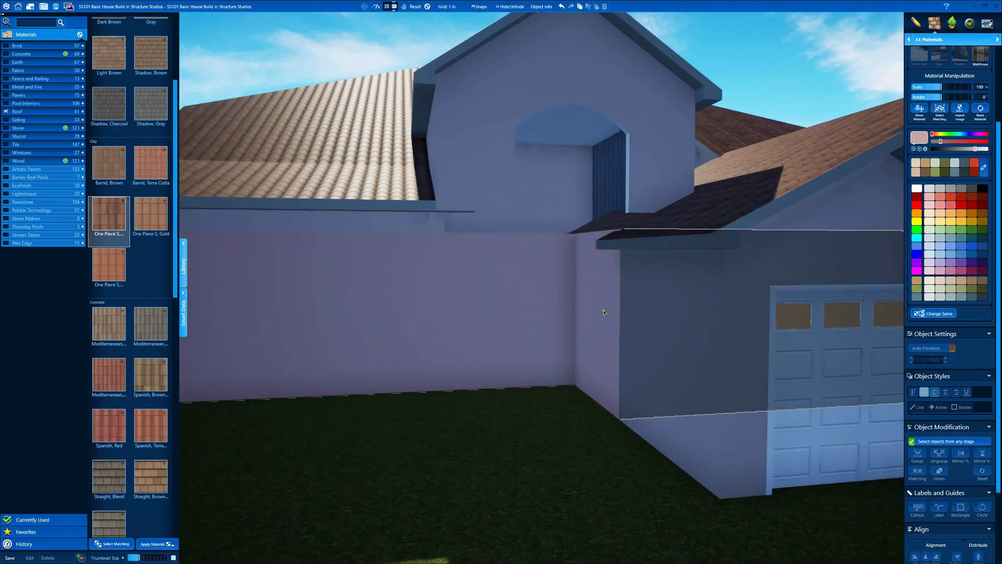
Examine the dormer's wall faces, its arched opening and where it meets the main roof
left_click(629, 183)
middle_click_drag(629, 182, 588, 248)
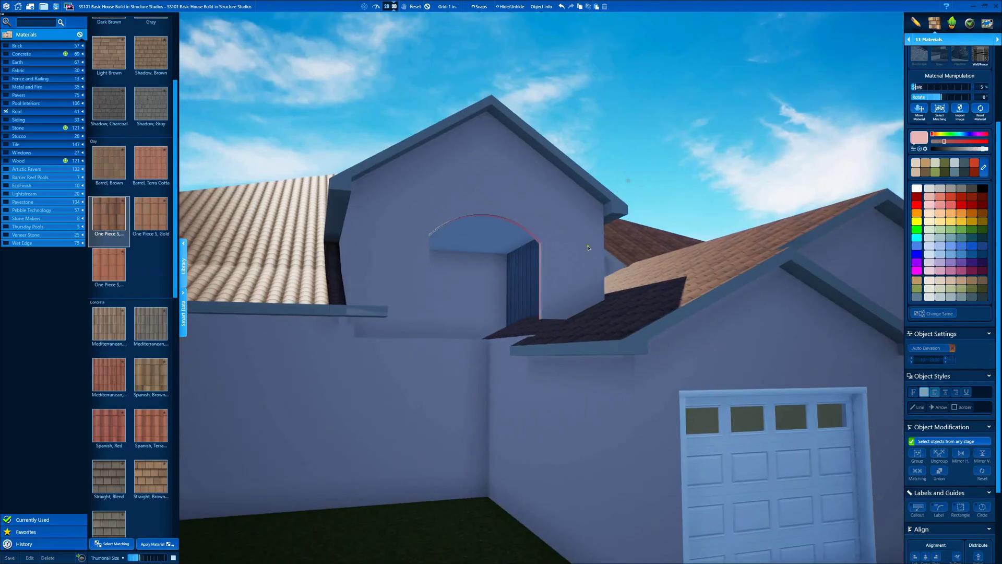
left_click(537, 274)
middle_click_drag(537, 274, 454, 256)
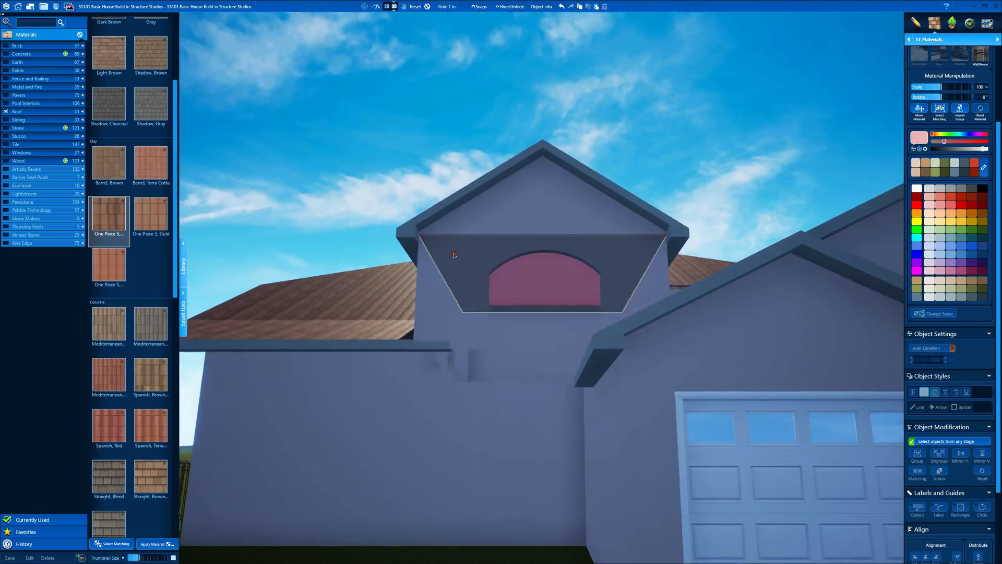
scroll(524, 246, "down", 5)
middle_click_drag(524, 245, 470, 145)
left_click(427, 6)
middle_click_drag(446, 81, 539, 205)
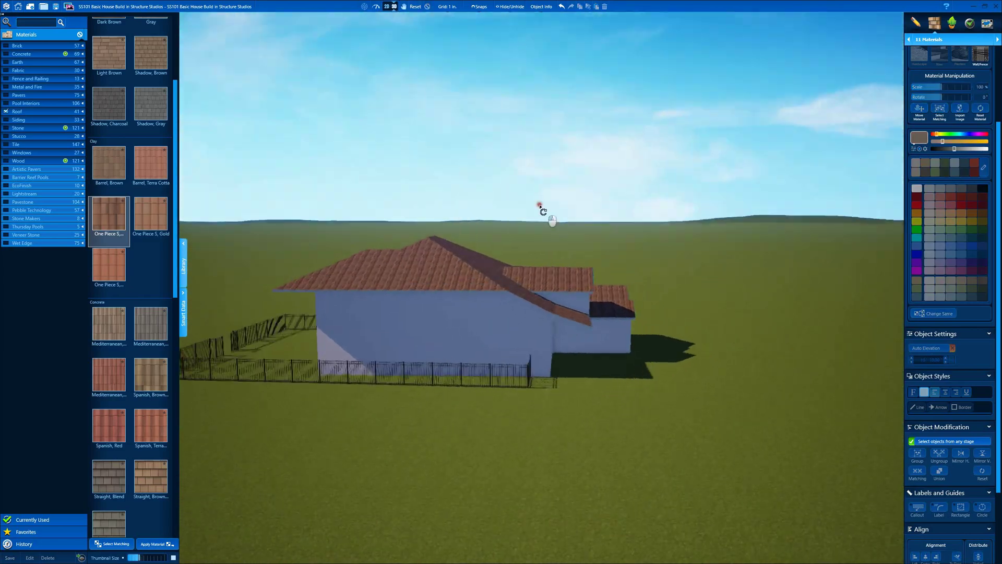
right_click_drag(540, 205, 621, 241)
scroll(578, 272, "up", 5)
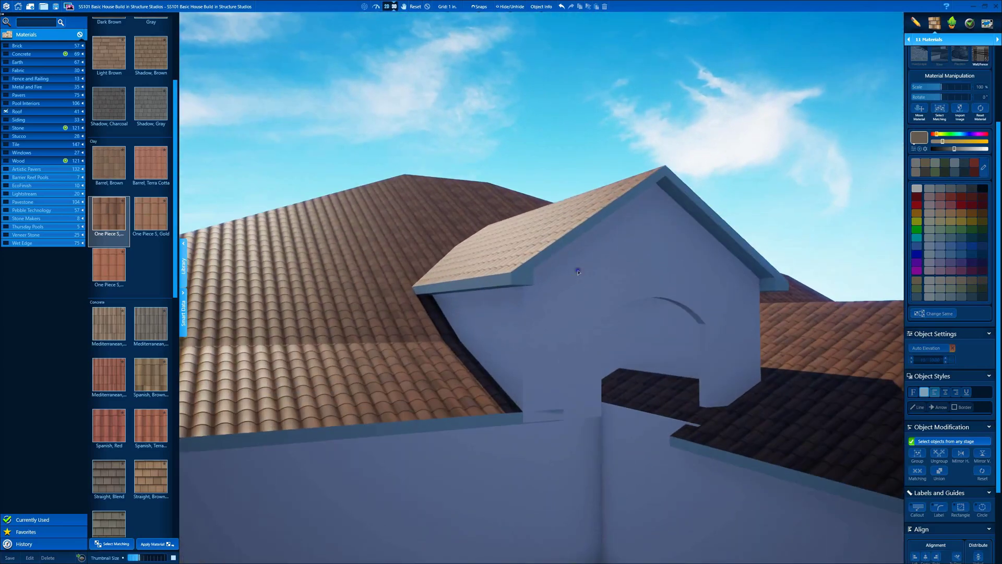
right_click_drag(555, 352, 594, 349)
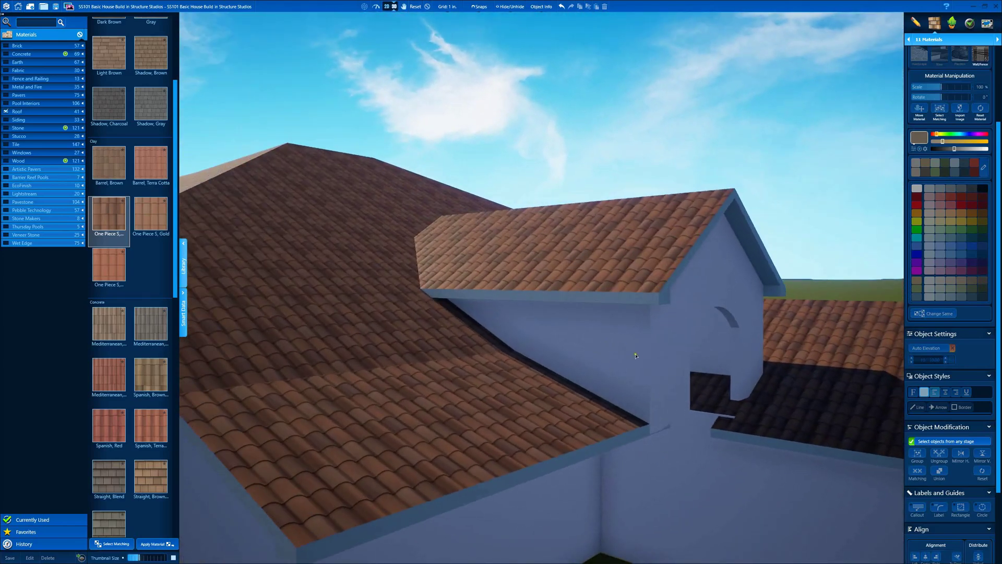
left_click(590, 297)
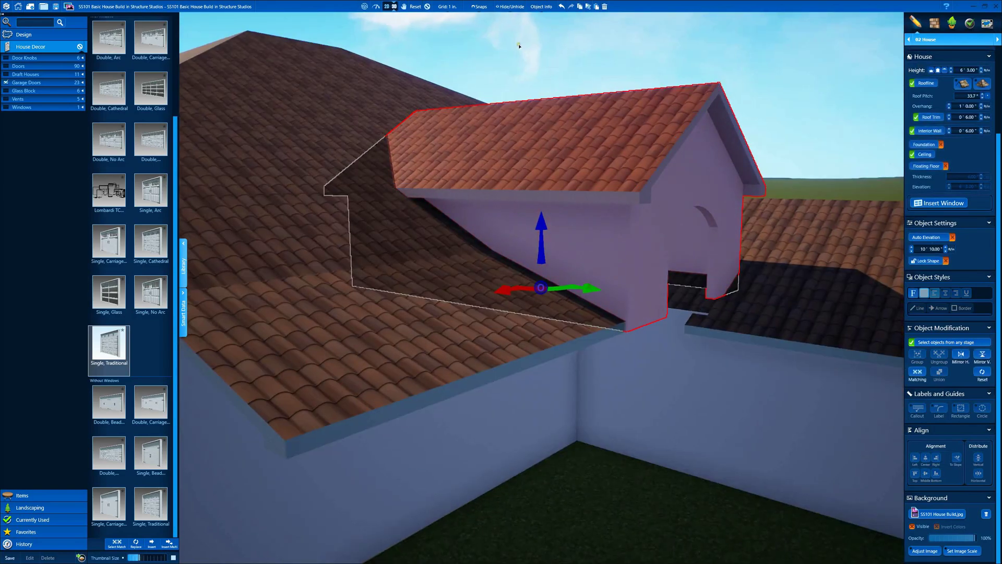
left_click(427, 7)
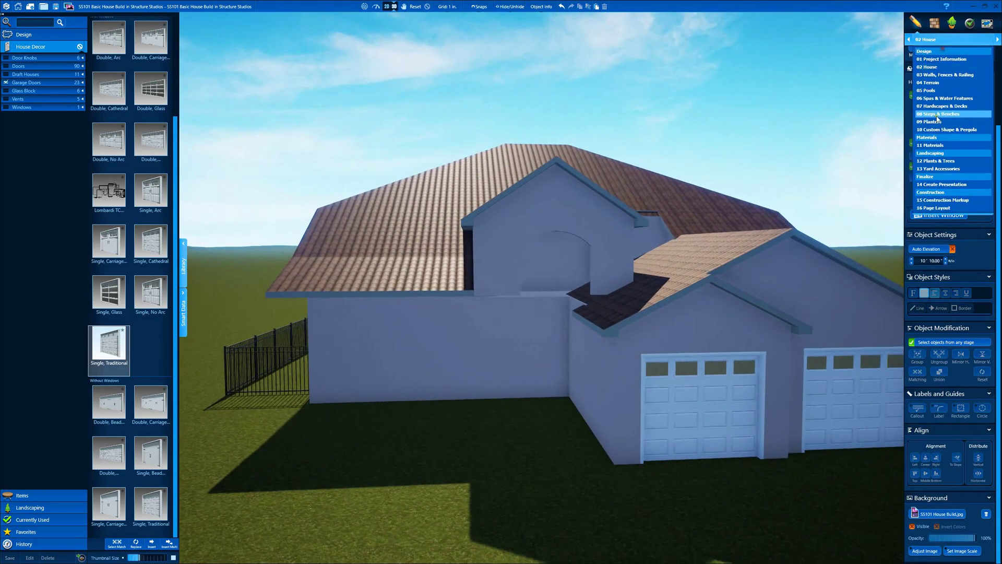
Select the dormer's outline in the 2D plan and examine where its front wall sits on the house in 3D
left_click(387, 6)
scroll(523, 278, "down", 3)
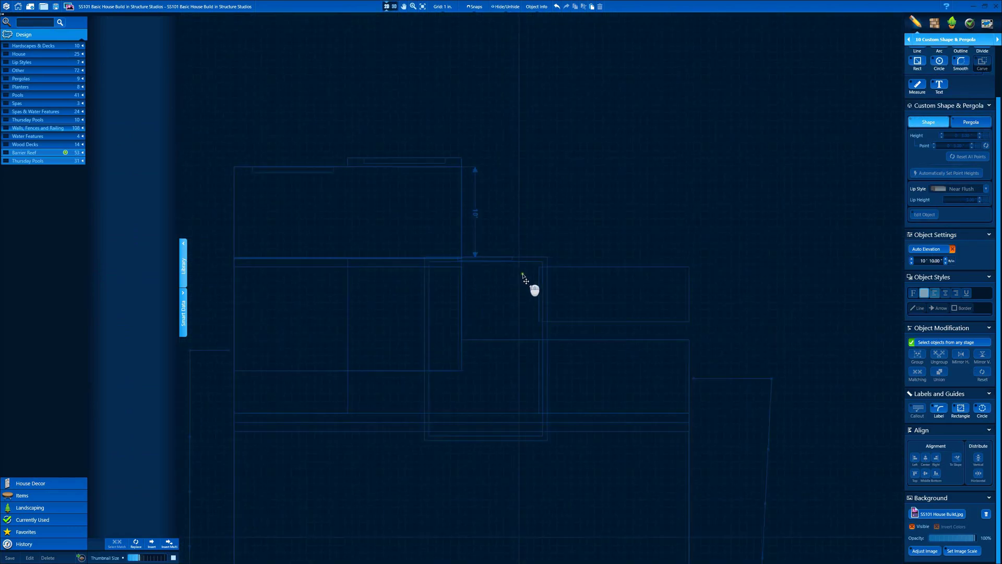
scroll(552, 253, "down", 2)
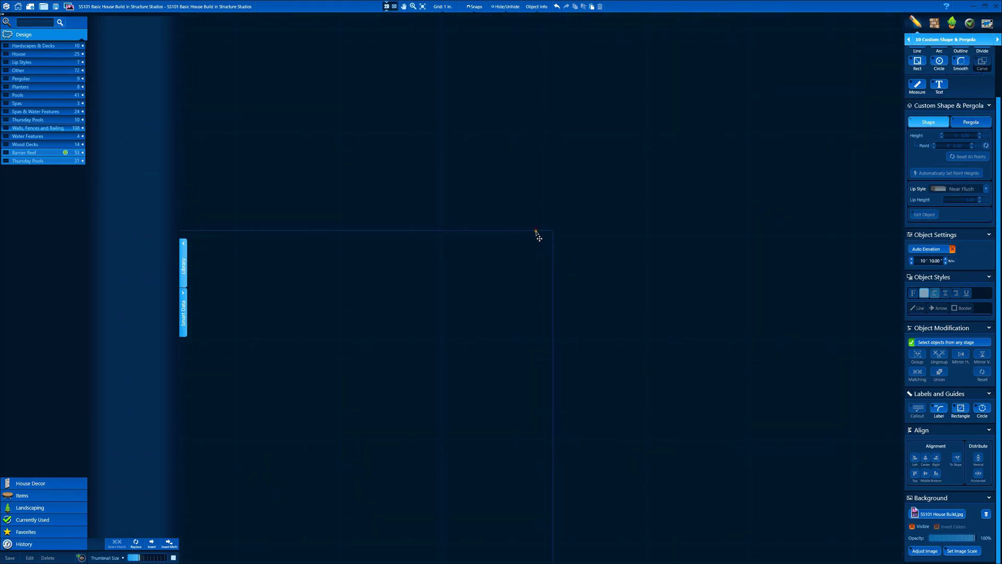
left_click(941, 39)
scroll(575, 396, "up", 4)
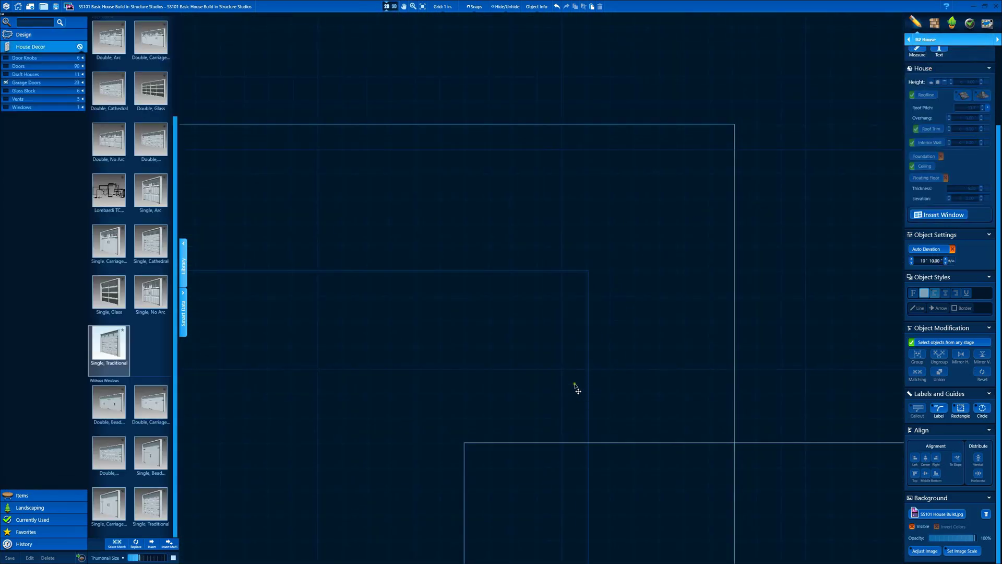
scroll(586, 330, "up", 5)
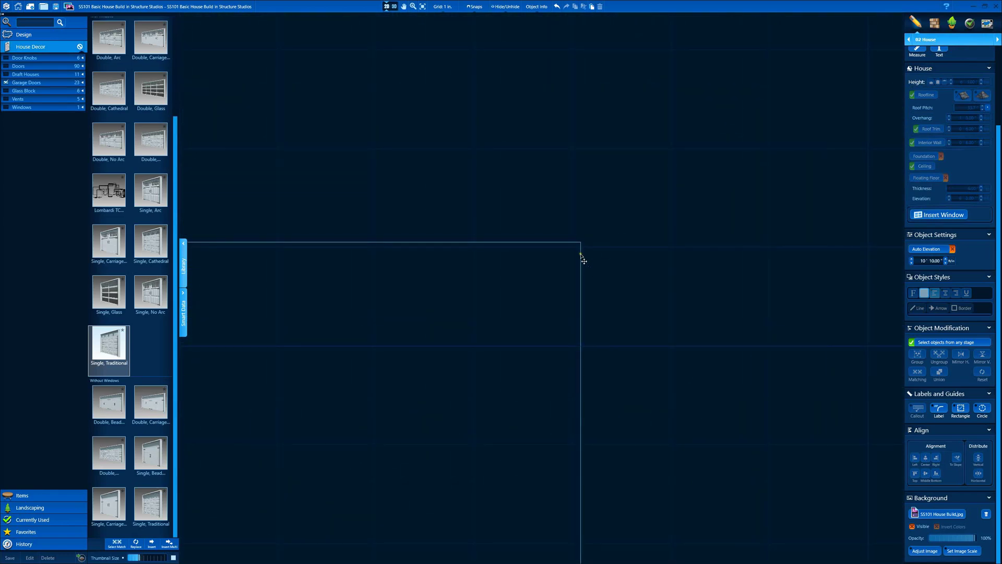
left_click(581, 254)
scroll(538, 271, "down", 4)
scroll(543, 275, "down", 2)
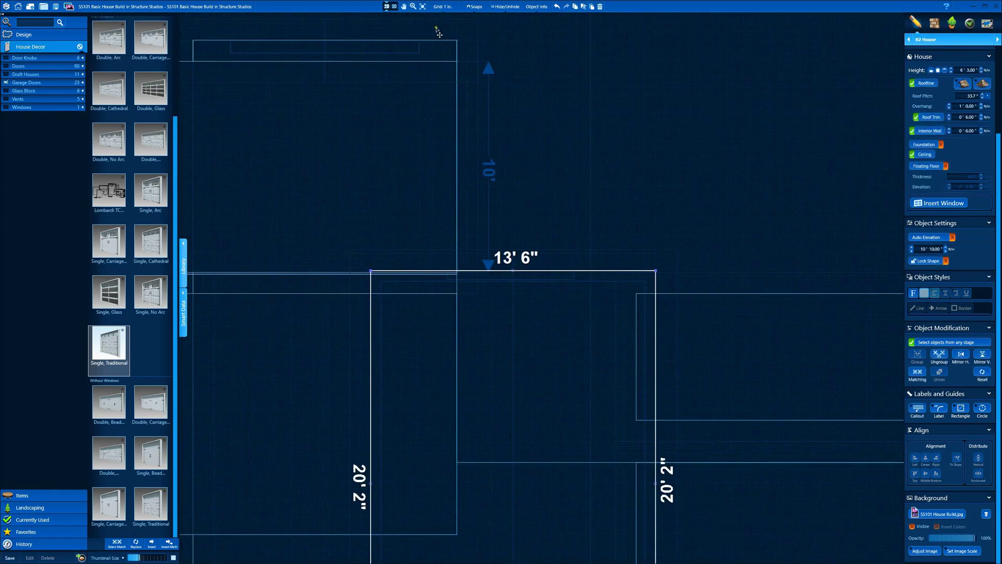
left_click(394, 7)
right_click_drag(417, 153, 477, 177)
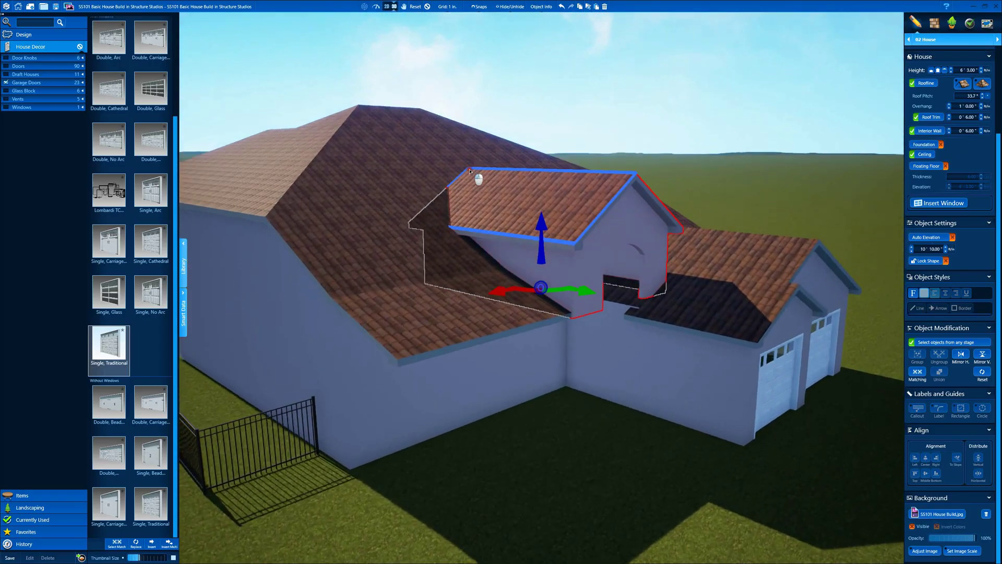
Draw a 3' 10" by 2' rectangular custom shape at the dormer's front corner and set its height to 11' 0"
left_click(387, 7)
left_click(951, 39)
left_click(953, 132)
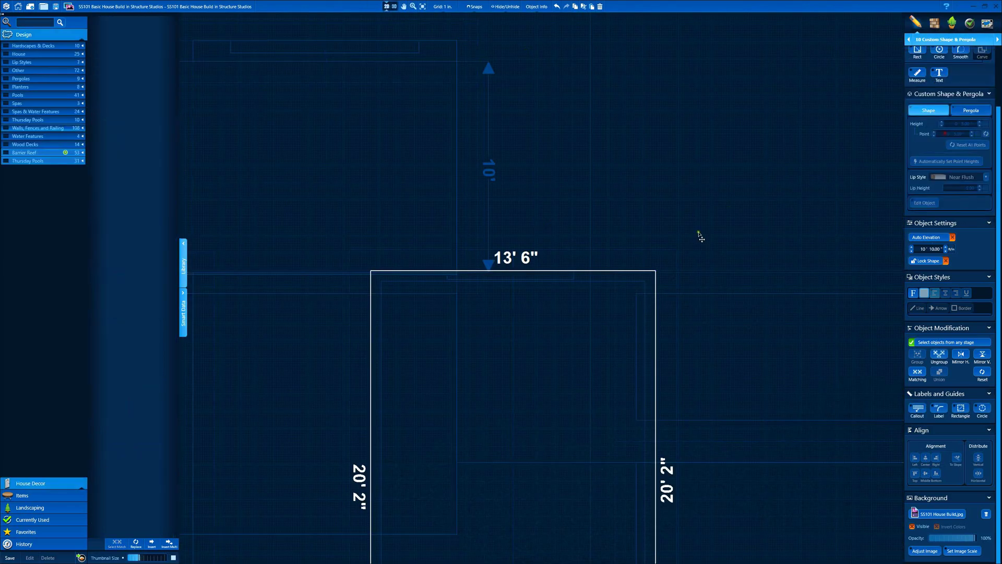
scroll(645, 282, "up", 3)
left_click(690, 239)
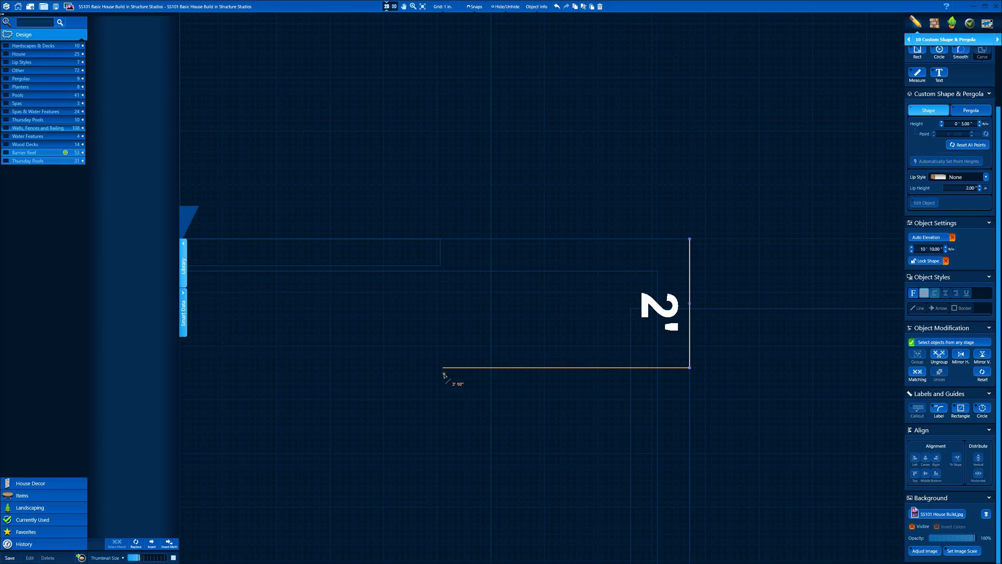
left_click(441, 373)
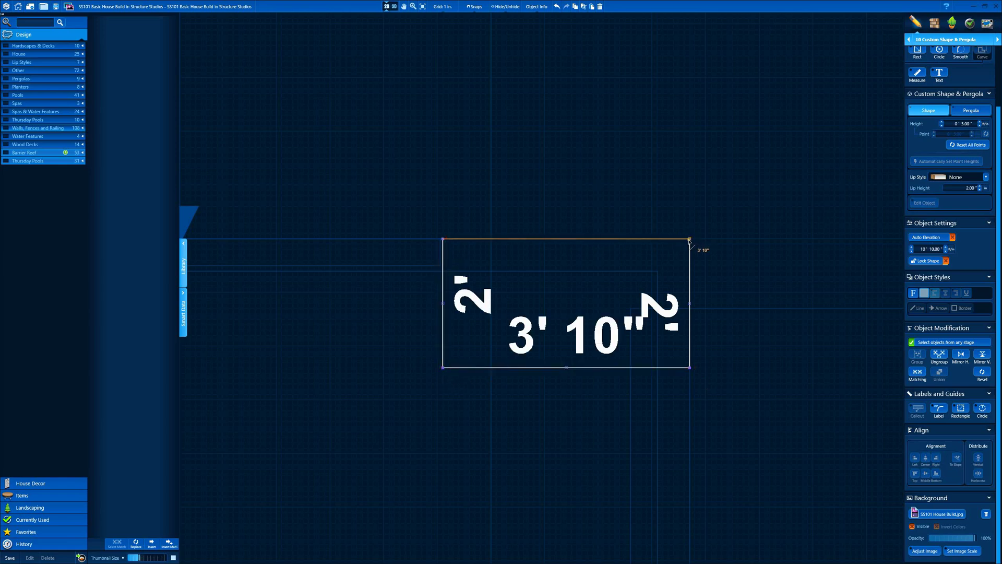
left_click(690, 240)
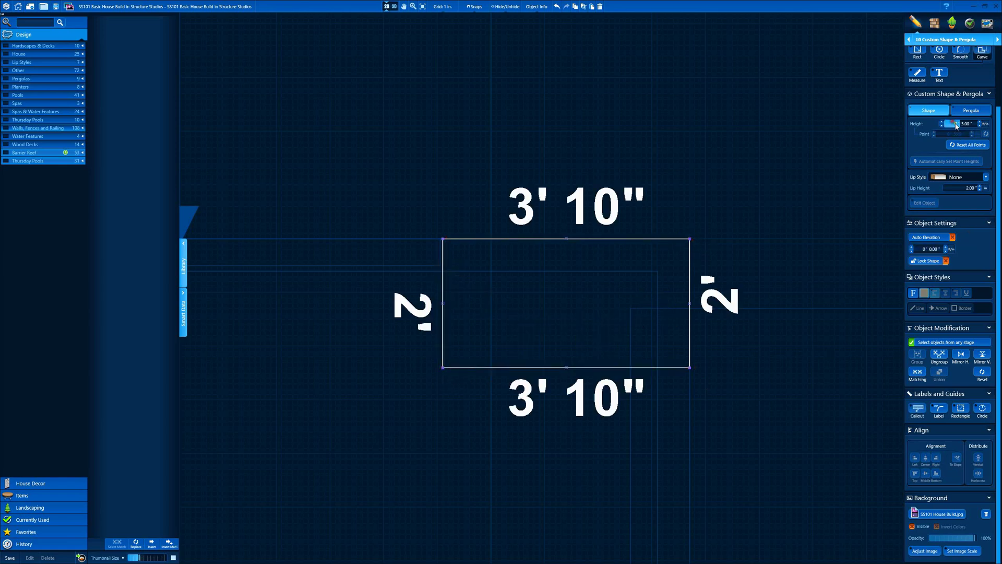
left_click(395, 6)
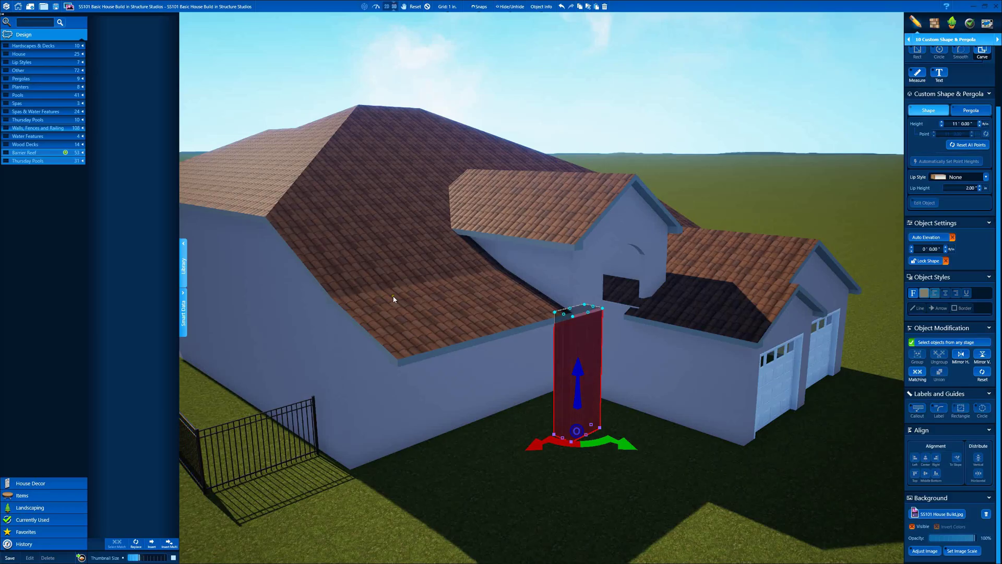
Copy the dormer wall's material onto the new rectangular pillar and clear the selection
left_click(935, 24)
left_click(548, 260)
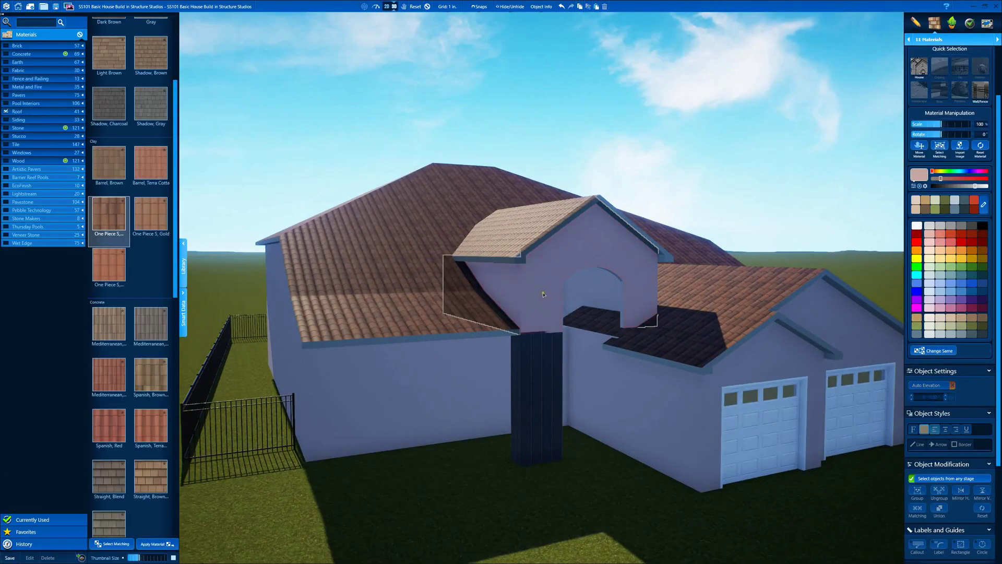
key("ctrl+c")
left_click(533, 349)
key("ctrl+v")
middle_click_drag(535, 349, 599, 295)
right_click_drag(599, 295, 598, 286)
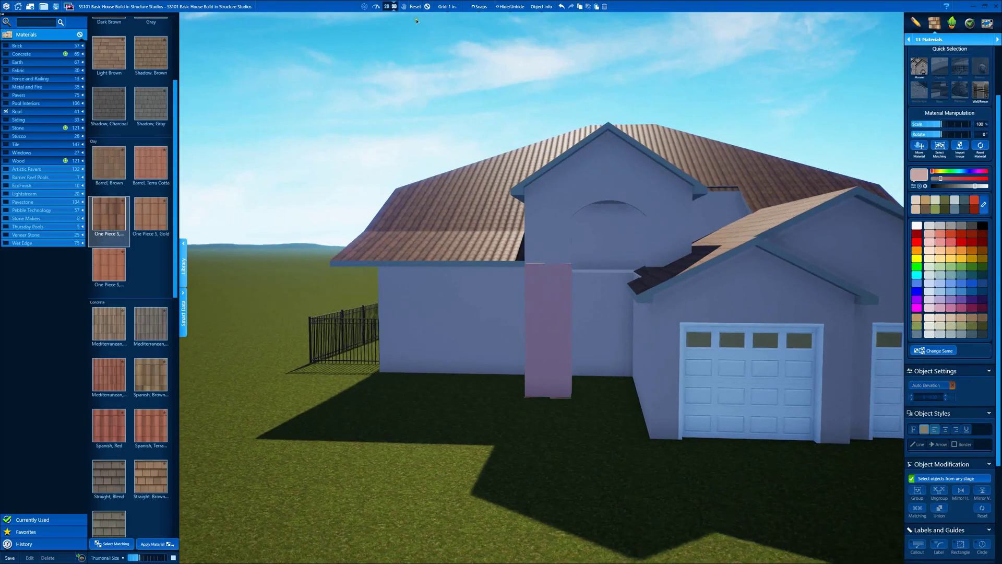
left_click(428, 7)
right_click_drag(522, 141, 508, 170)
left_click(572, 204)
middle_click_drag(571, 203, 459, 277)
Return to the House stage, select the dormer and lower its elevation to 10' 0"
left_click(940, 42)
left_click(934, 68)
scroll(538, 256, "up", 4)
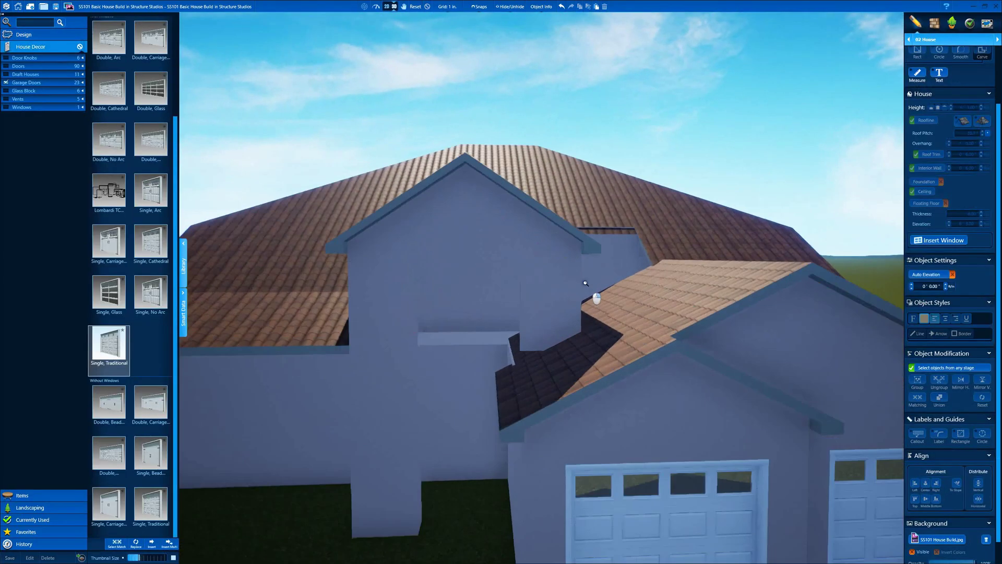
left_click(595, 286)
right_click_drag(595, 286, 680, 260)
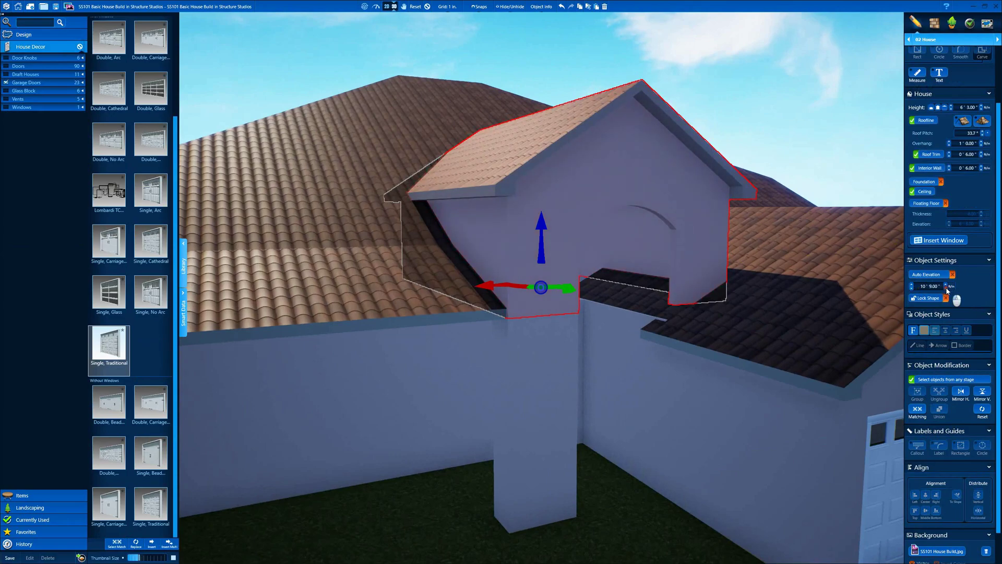
left_click(946, 288)
left_click(946, 287)
right_click_drag(794, 291, 722, 202)
left_click(427, 8)
mouse_move(469, 149)
right_mouse_down()
mouse_move(476, 137)
mouse_move(466, 178)
mouse_move(470, 138)
mouse_move(510, 168)
mouse_move(501, 140)
mouse_move(469, 159)
right_mouse_up()
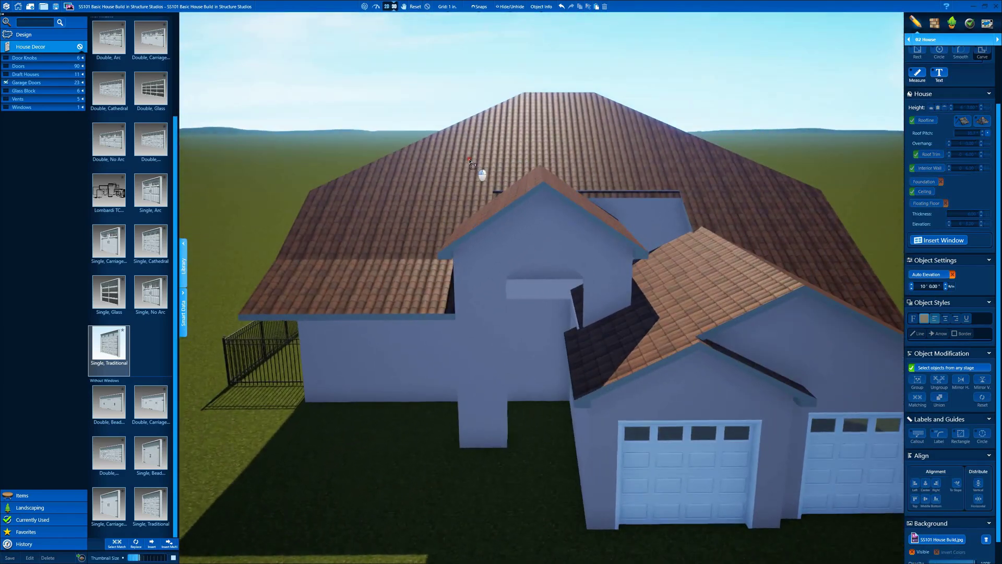
Select the dormer and its pillar together and nudge them sideways in the 3D view
left_click(506, 201)
scroll(503, 286, "up", 3)
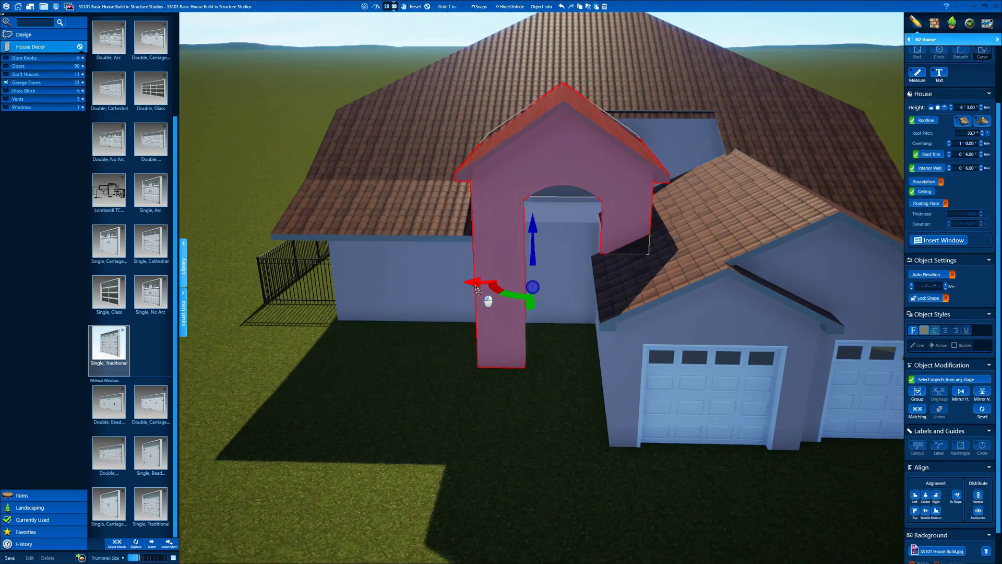
left_click_drag(476, 287, 476, 287)
right_click_drag(473, 255, 476, 254)
left_click(428, 7)
mouse_move(524, 177)
right_mouse_down()
mouse_move(523, 139)
mouse_move(517, 175)
right_mouse_up()
Select the dormer and pillar again and shift them slightly sideways in the 2D plan
left_click(515, 203)
left_click(496, 328, "shift")
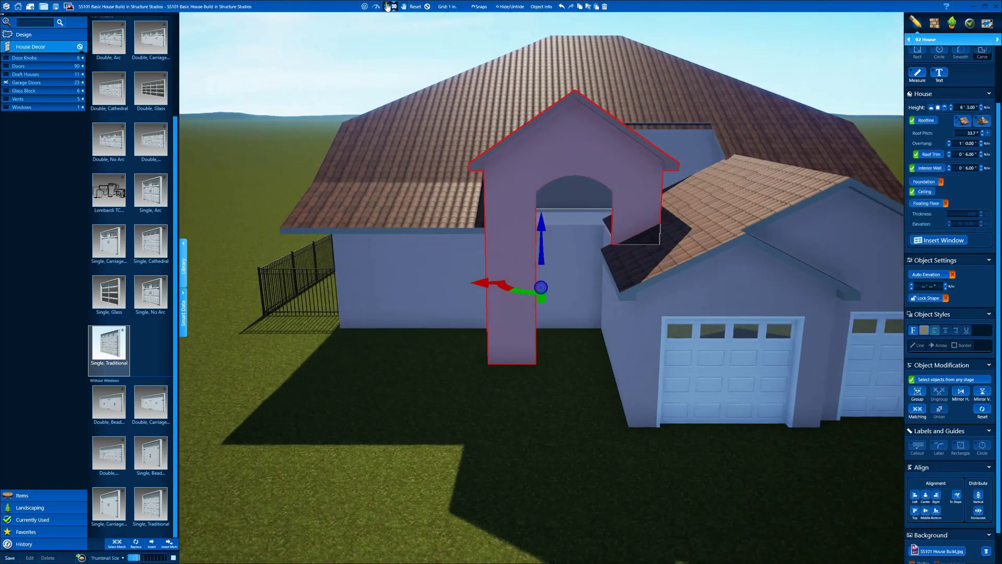
left_click(387, 7)
scroll(697, 261, "up", 4)
scroll(756, 223, "up", 4)
left_click_drag(687, 228, 708, 229)
left_click(391, 7)
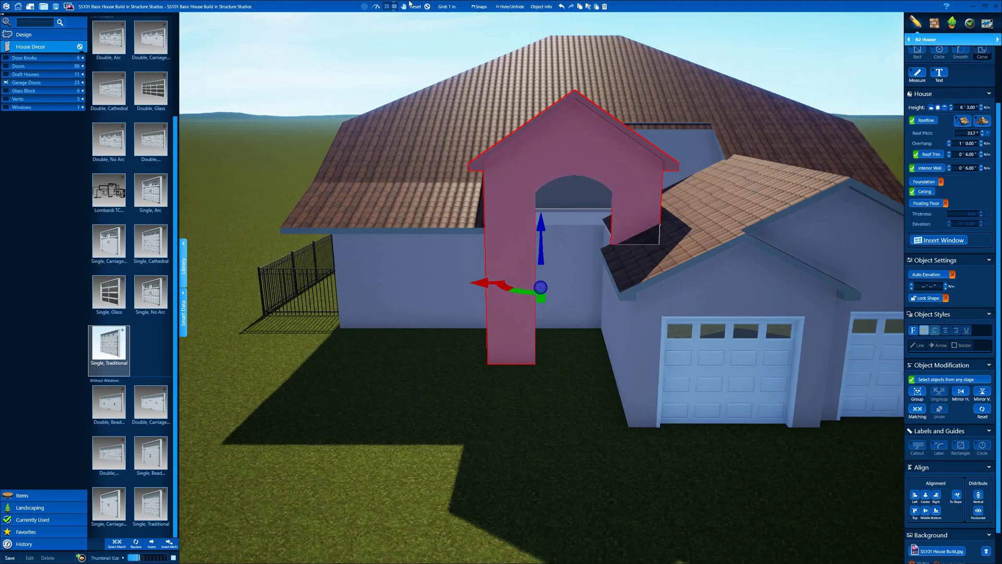
left_click(427, 6)
Draw a 1' 4" square in the 2D plan at the outer corner of the front roof section
right_click_drag(458, 103, 570, 206)
scroll(571, 206, "up", 4)
scroll(465, 266, "down", 3)
mouse_move(522, 271)
right_mouse_down()
mouse_move(495, 289)
mouse_move(486, 269)
mouse_move(515, 266)
right_mouse_up()
left_click(388, 6)
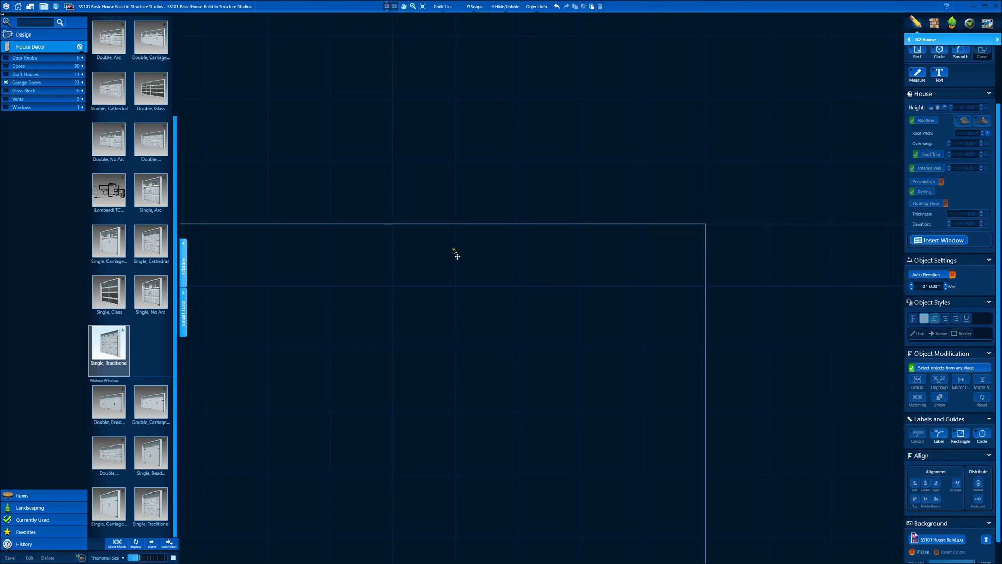
scroll(564, 291, "up", 6)
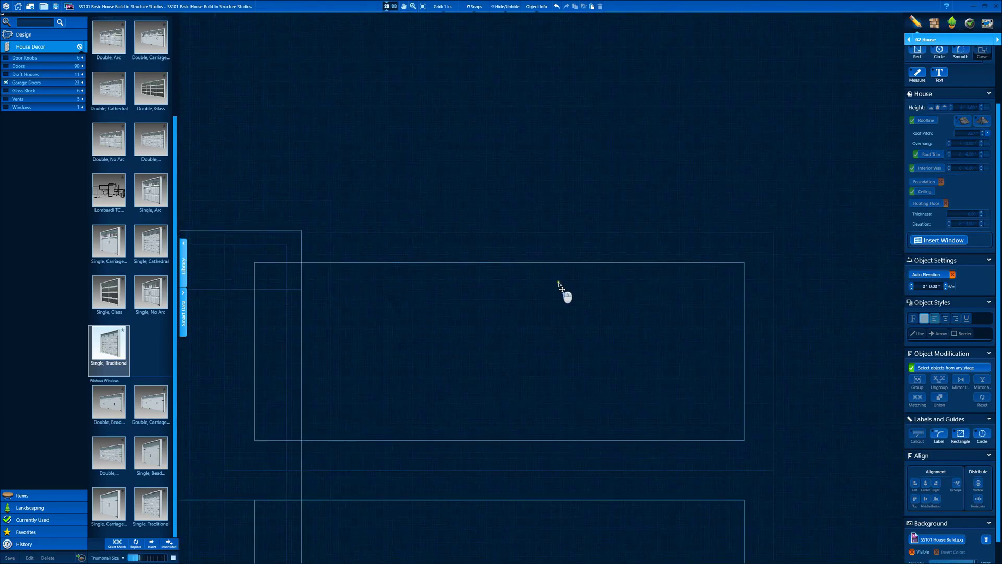
left_click(717, 160)
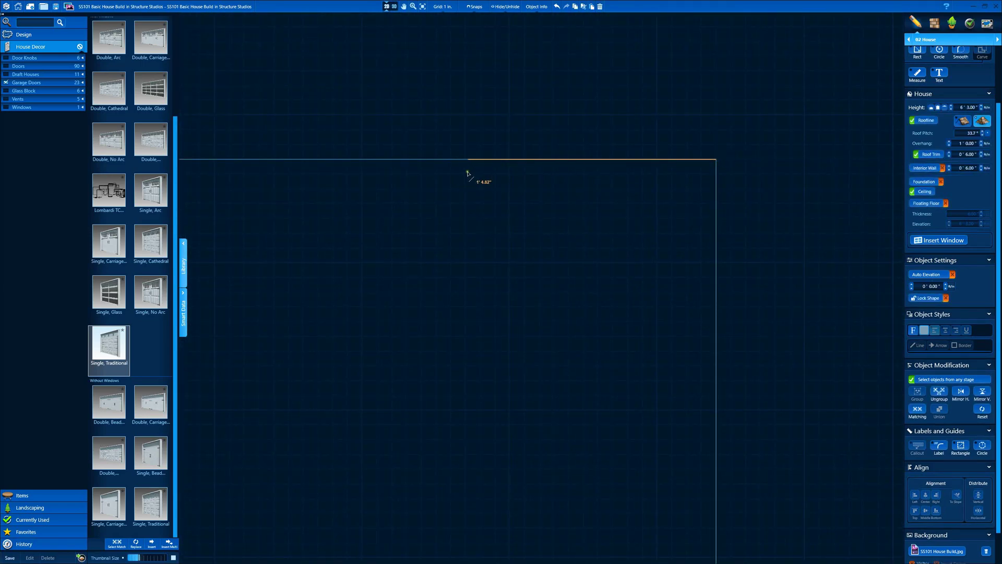
left_click_drag(480, 172, 480, 365)
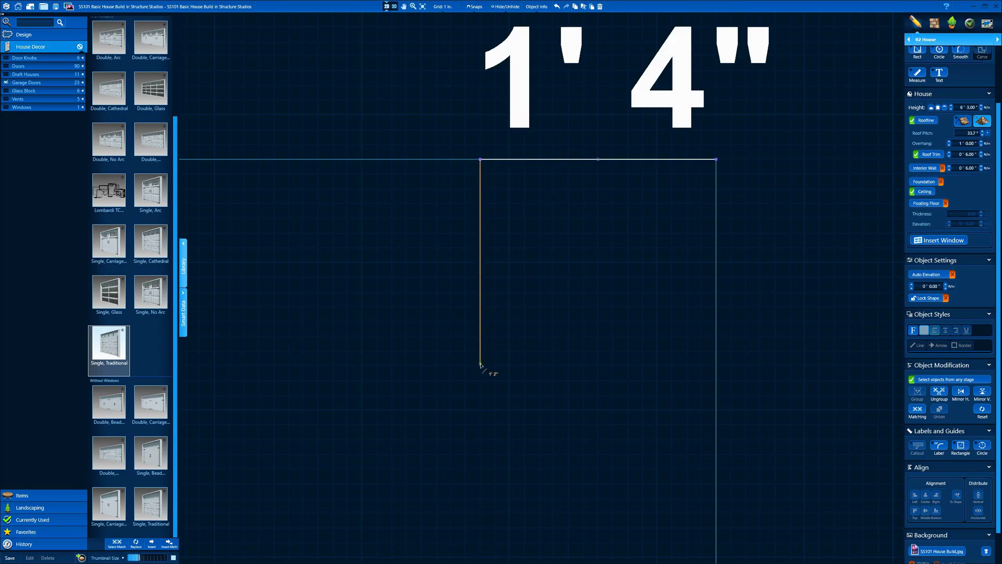
left_click(481, 395)
left_click(716, 395)
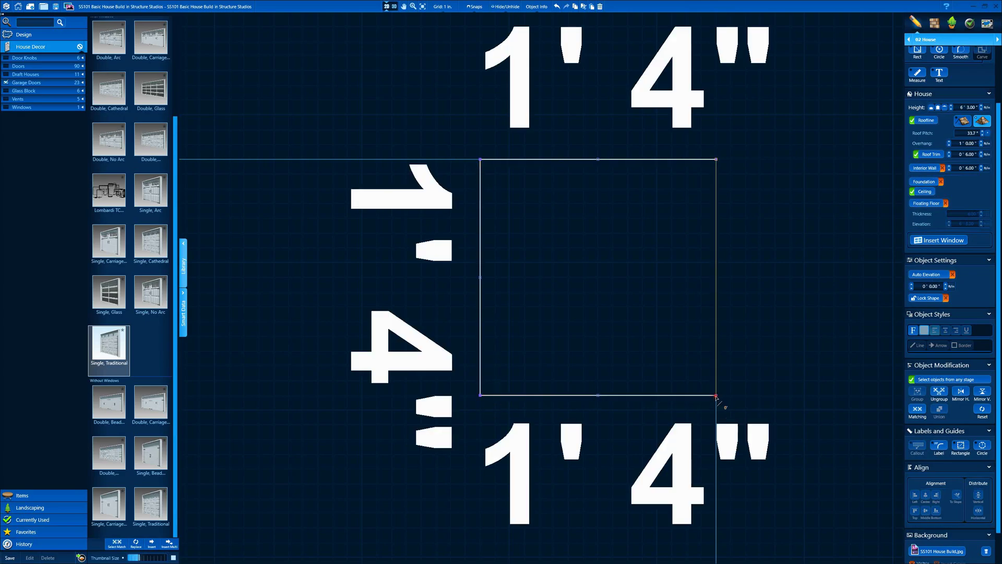
scroll(720, 162, "down", 3)
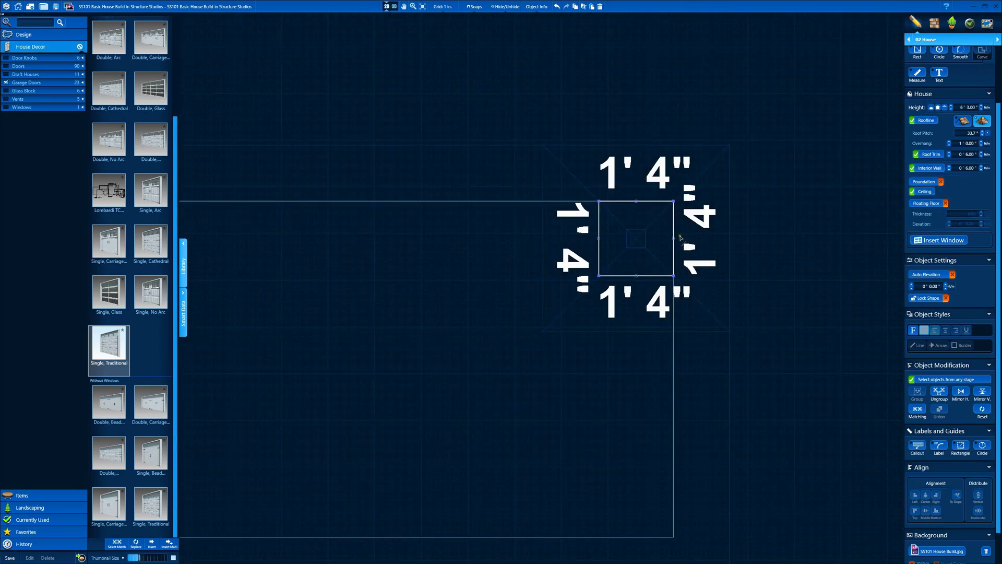
Bring the 1' 4" square into the Custom Shape stage as an 11' 0" column and align it with the roof section's corner
left_click(932, 39)
left_click(940, 124)
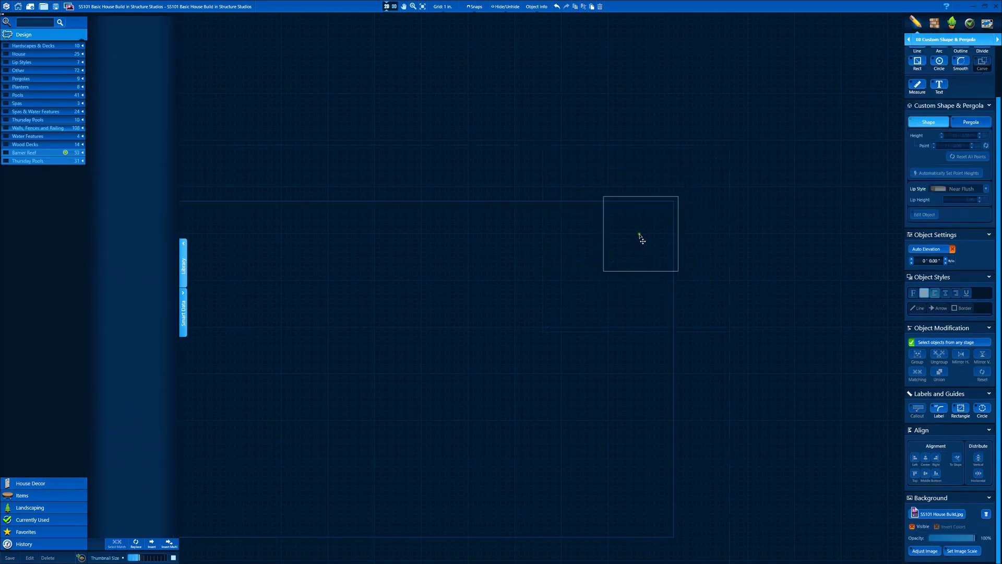
left_click(640, 236)
scroll(681, 197, "up", 5)
left_click_drag(644, 275, 626, 290)
Place a copy of the square column about midway between the corner column and the dormer's pillar, and show the result in 3D
scroll(629, 292, "down", 6)
middle_click_drag(501, 311, 539, 294)
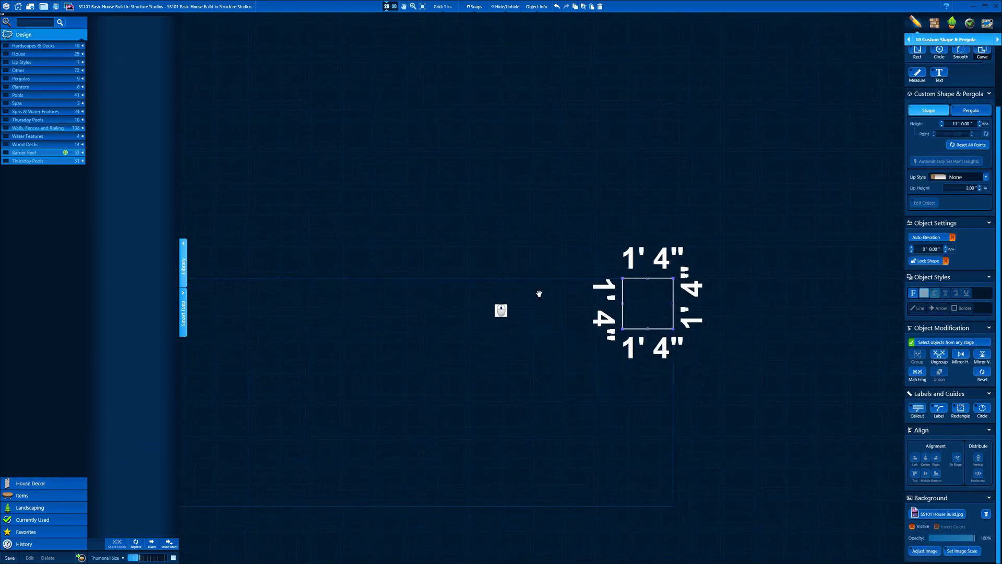
scroll(539, 293, "down", 2)
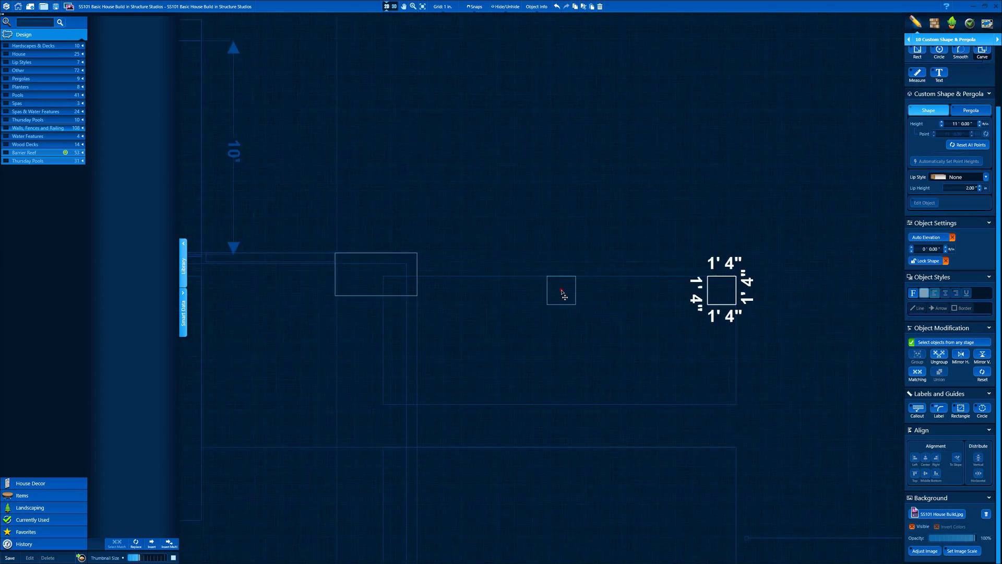
left_click(563, 293)
left_click(394, 6)
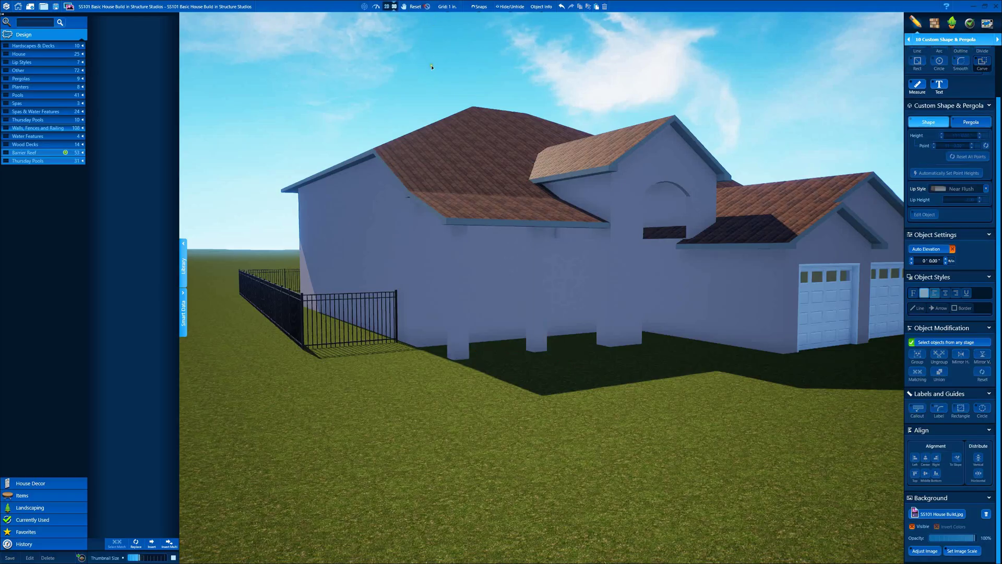
Select the low roof section above the square columns and lower its elevation to 10' 0"
left_click_drag(432, 67, 447, 100)
left_click(502, 230)
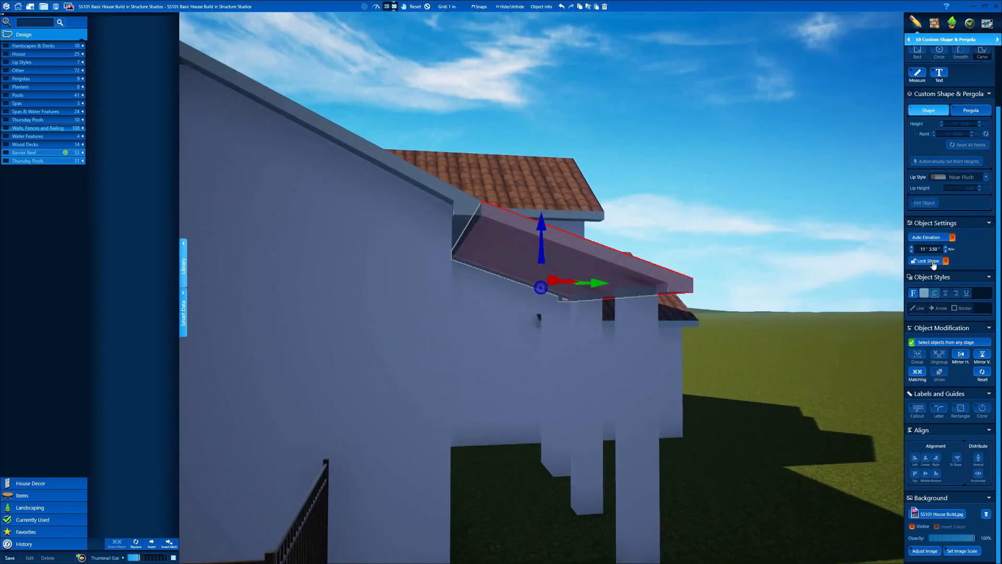
type("0")
key("Return")
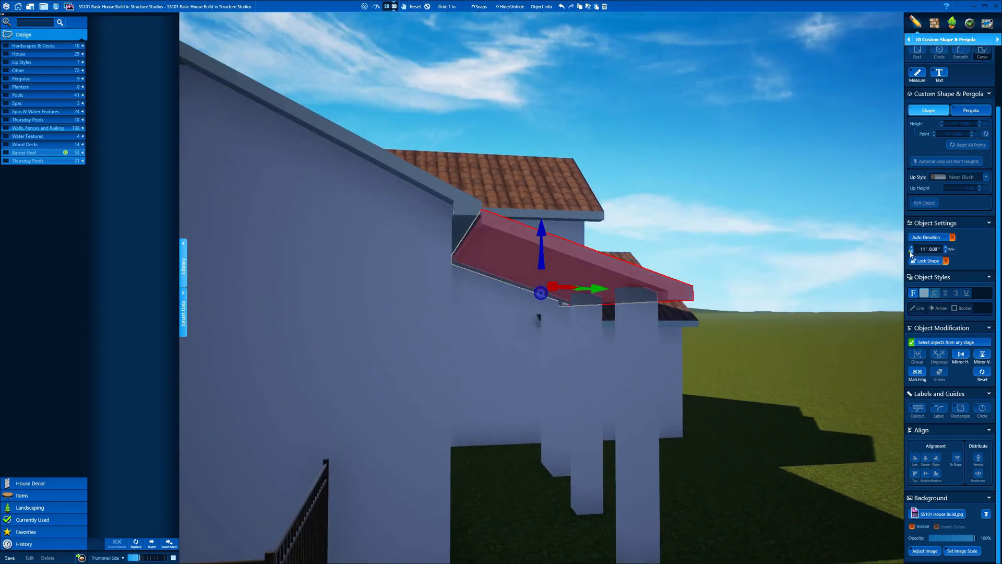
left_click(912, 251)
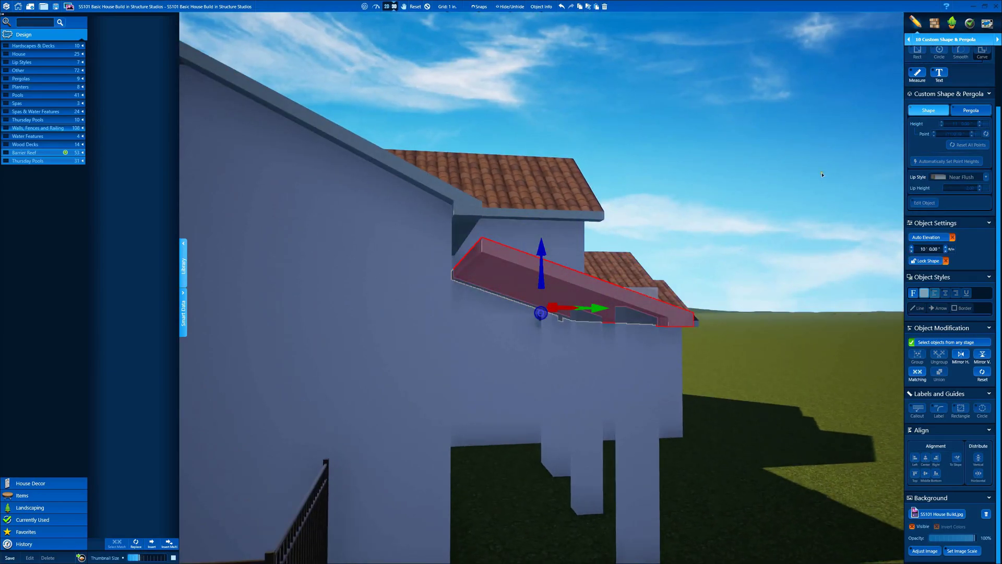
Give the selected roof section a wall height of 1' 0" in the House stage
middle_click_drag(680, 279, 709, 273)
left_click(943, 43)
left_click(918, 144)
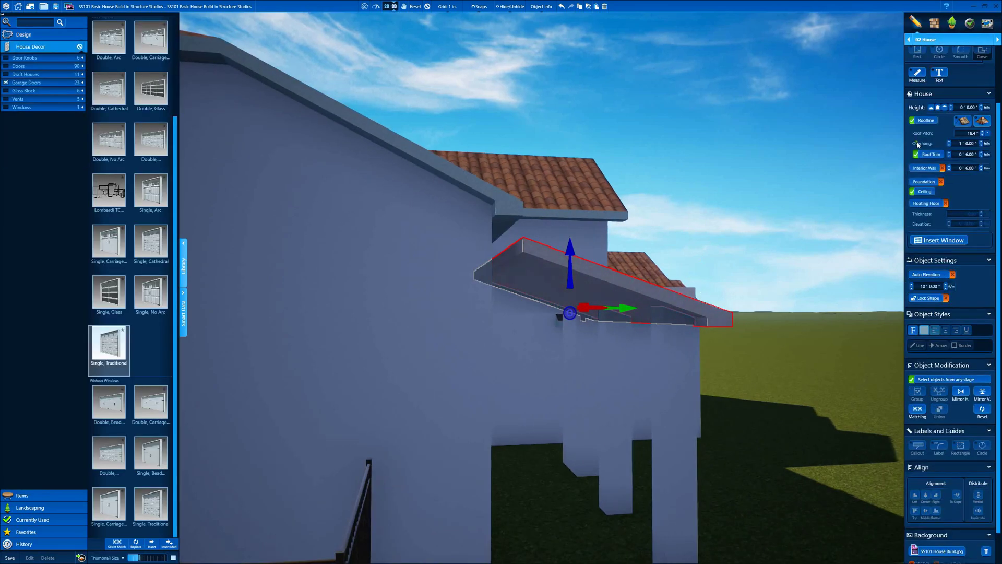
left_click(953, 107)
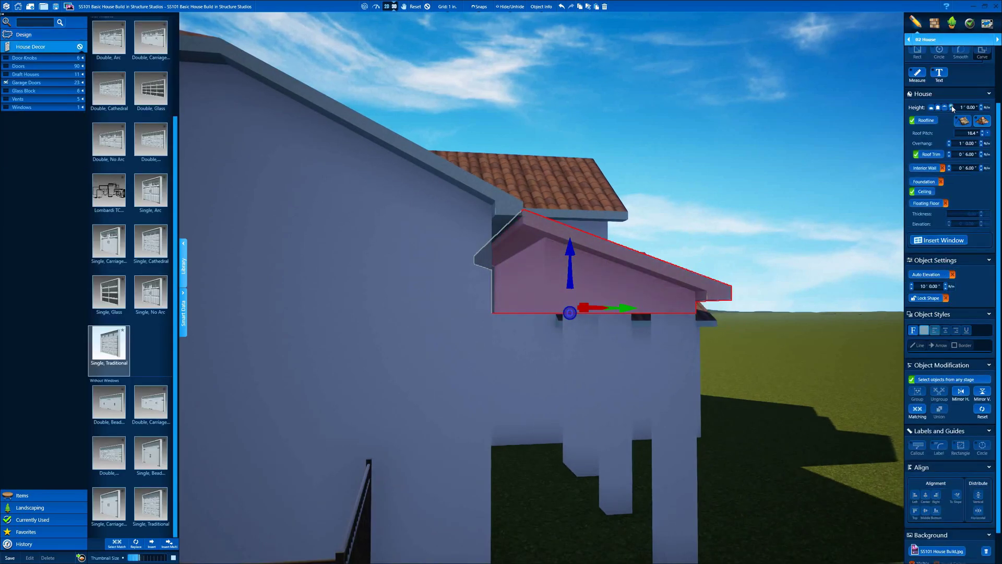
mouse_move(815, 191)
right_mouse_down()
mouse_move(821, 177)
mouse_move(804, 205)
right_mouse_up()
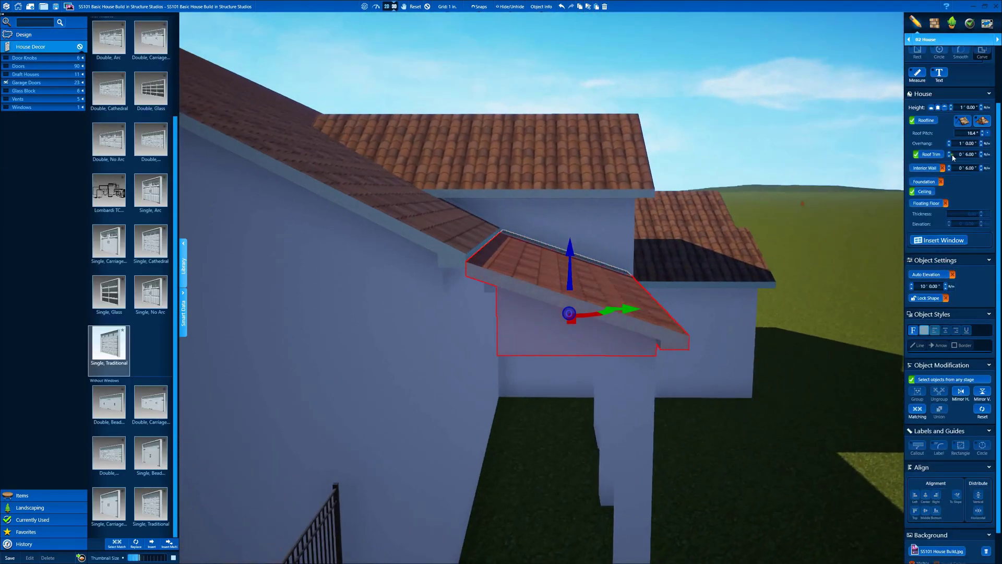
Set the selected roof section's wall height to 1' 3.5" and examine how it meets the main roof
left_click(982, 107)
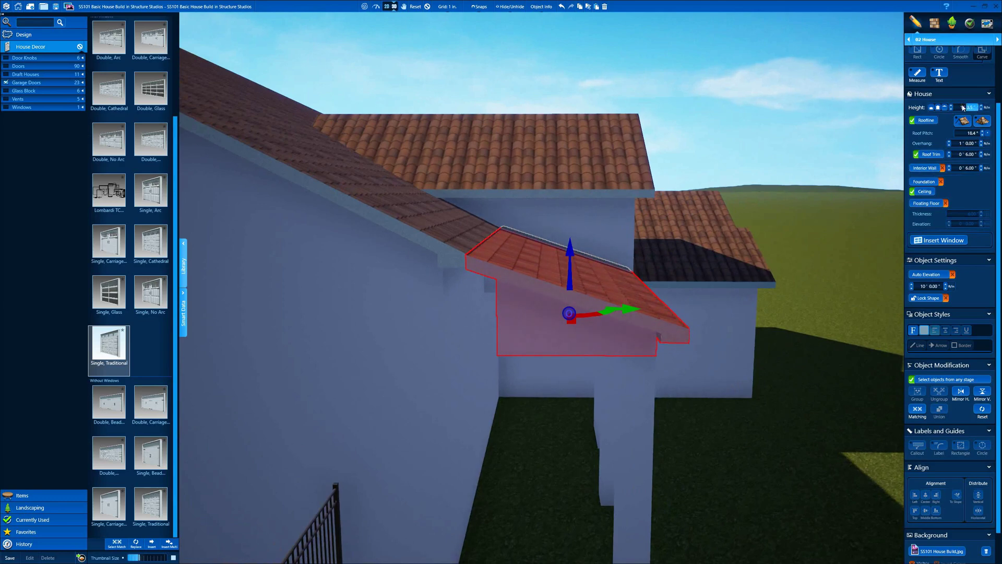
mouse_move(459, 125)
left_mouse_down()
mouse_move(473, 144)
mouse_move(455, 116)
mouse_move(405, 97)
mouse_move(487, 130)
mouse_move(470, 131)
left_mouse_up()
left_click_drag(510, 293, 500, 240)
left_click_drag(384, 187, 570, 217)
right_click_drag(570, 217, 485, 194)
left_click_drag(481, 72, 501, 140)
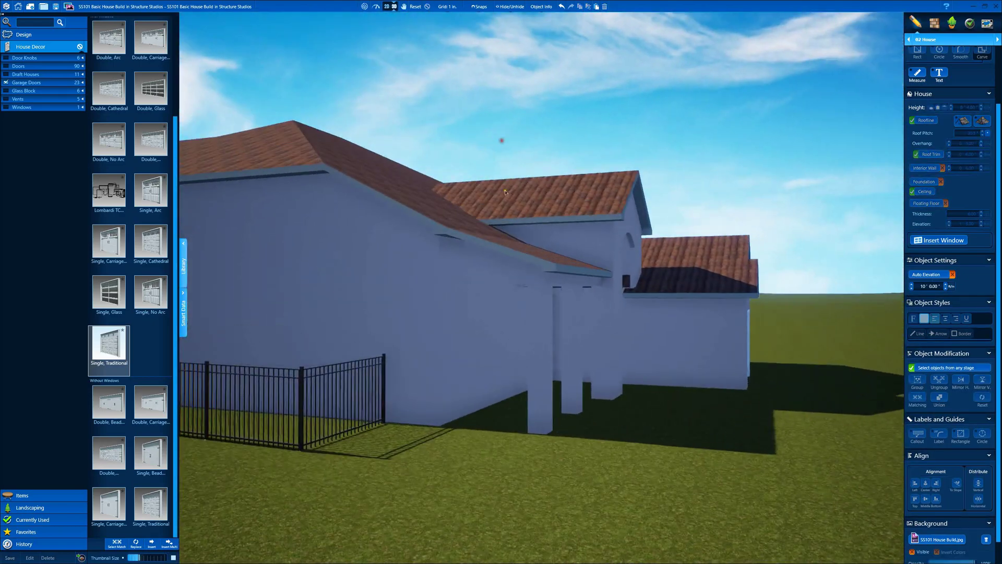
Select the low section above the columns, turn off its roofline so it stays a flat block, and open it in plan view
left_click(514, 265)
left_click_drag(713, 280, 497, 219)
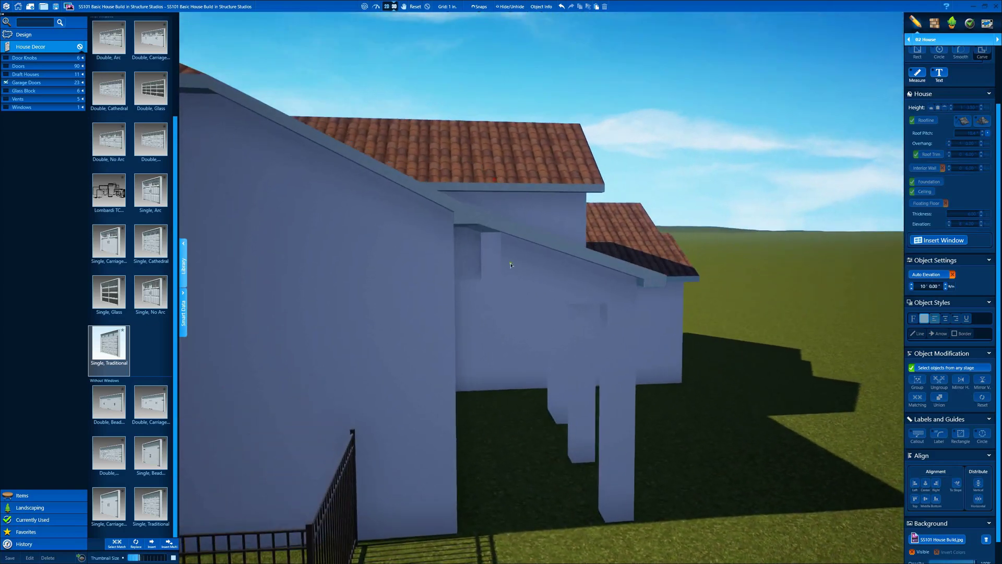
left_click(567, 252)
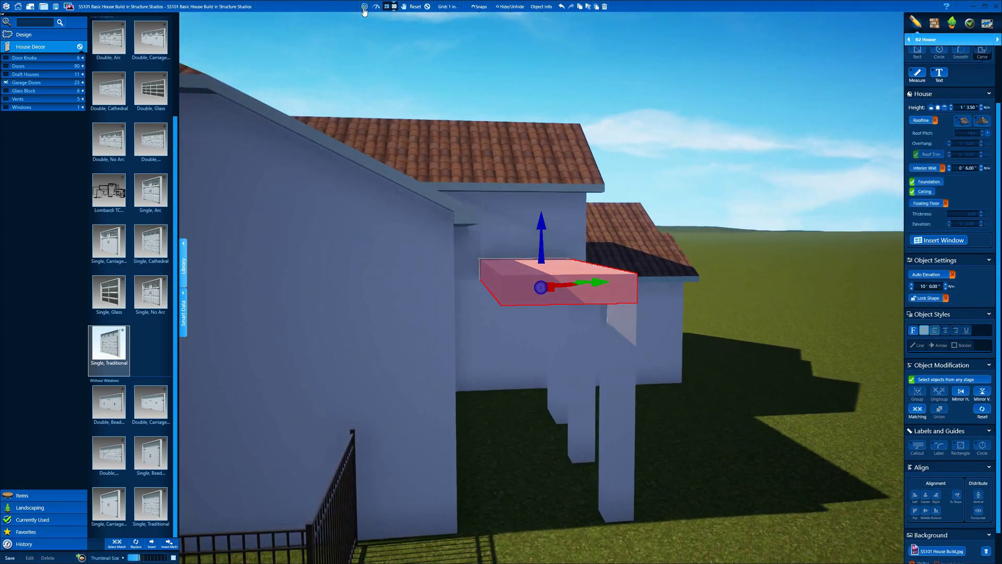
left_click(387, 6)
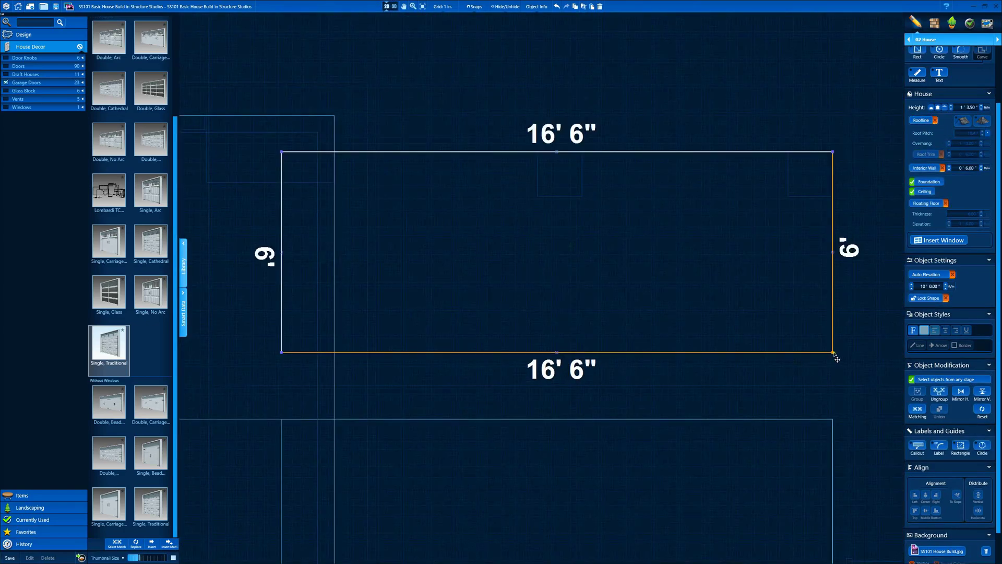
Try stretching the flat section to an 8' depth against the house wall, and restore its 6' depth
left_click_drag(837, 359, 773, 405)
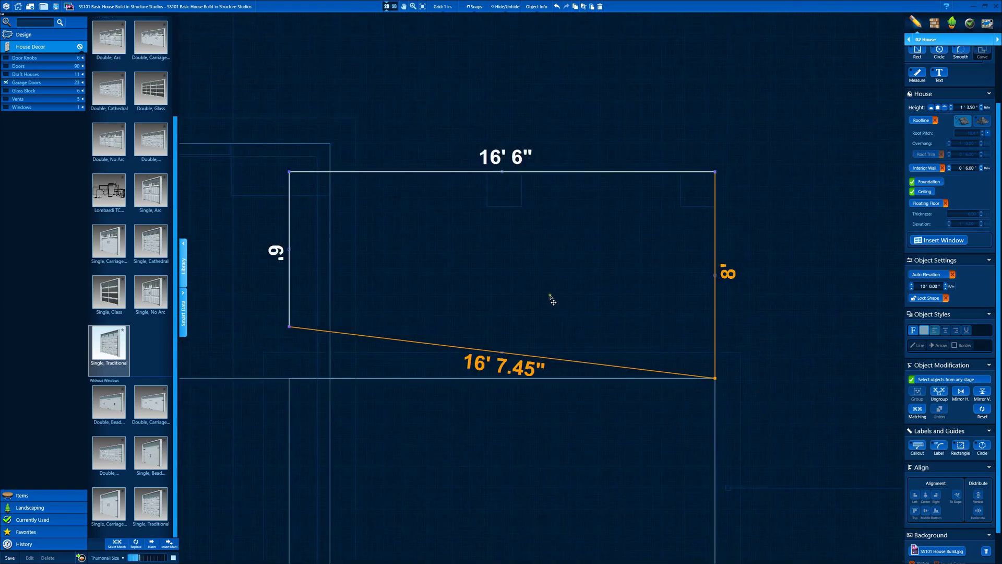
scroll(550, 296, "up", 2)
middle_click_drag(292, 328, 484, 288)
left_click_drag(483, 287, 484, 366)
left_click(394, 6)
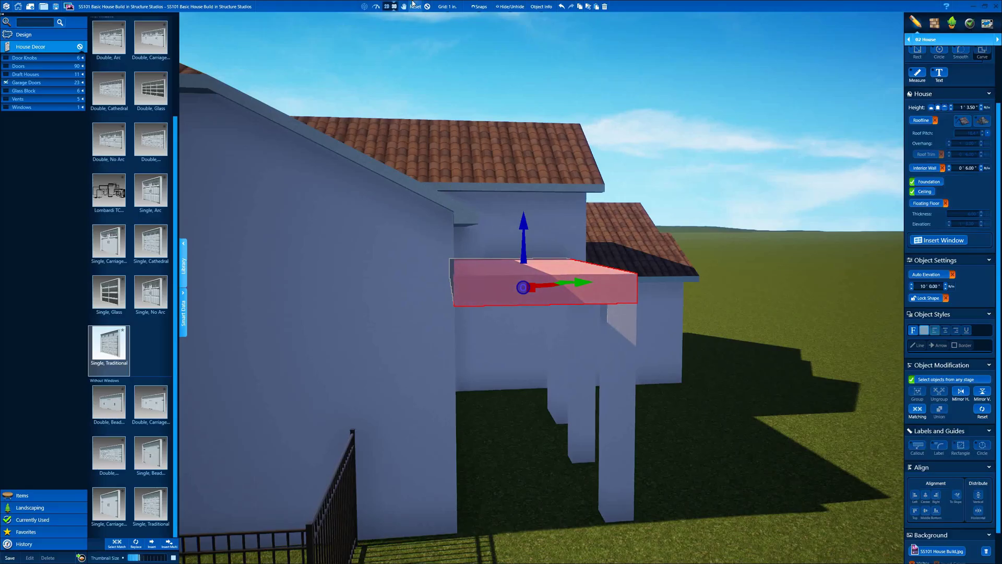
left_click(386, 6)
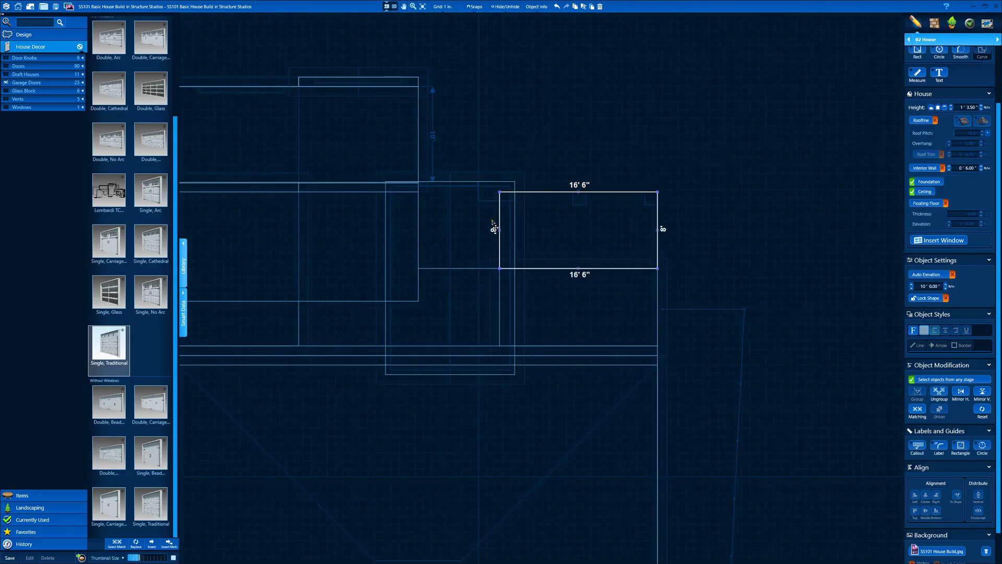
left_click(610, 150)
left_click(599, 192)
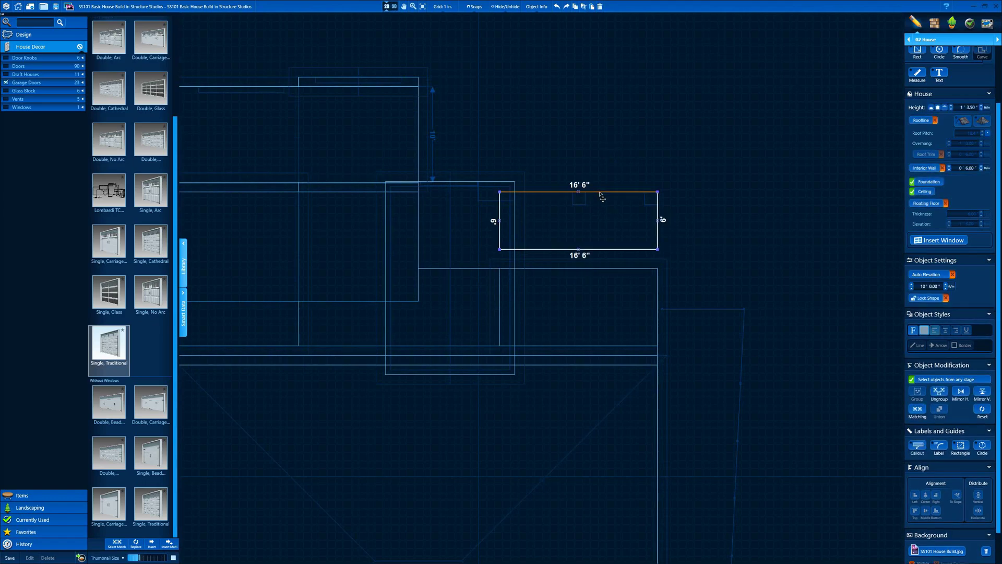
Stretch both rear corners of the flat section back to the house wall, making it 8' deep
scroll(649, 252, "up", 6)
left_click_drag(605, 266, 605, 339)
scroll(531, 320, "down", 6)
scroll(408, 316, "up", 6)
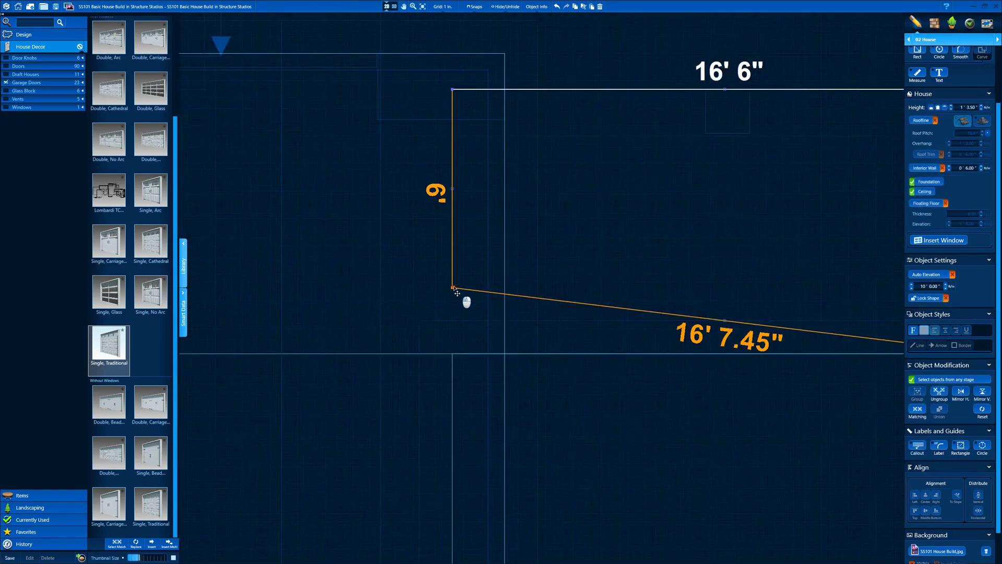
left_click_drag(454, 288, 454, 354)
Add a copy of the 16' 6" by 6' section as a roof-only shape and align it over the flat section
scroll(463, 313, "down", 5)
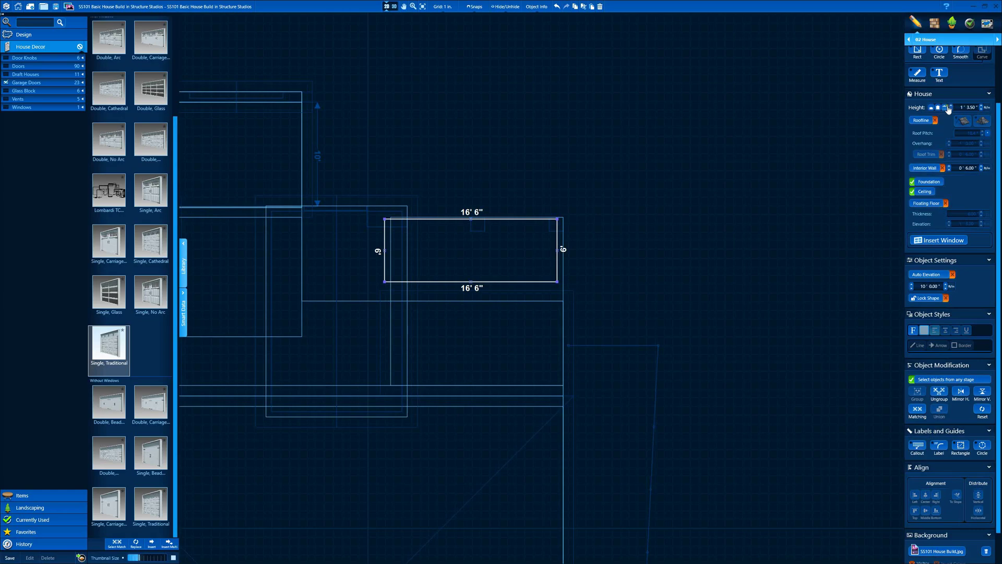
left_click(946, 107)
scroll(595, 192, "up", 6)
left_click_drag(455, 314, 478, 309)
left_click(394, 7)
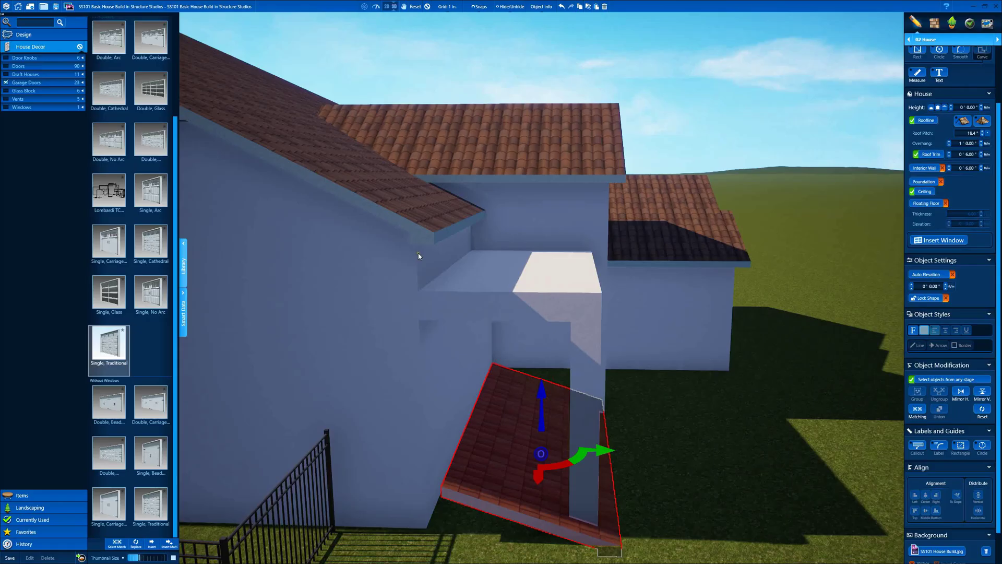
Raise the copied roof section to an 11' 0" elevation and give it a wall height of 0' 3"
left_click(911, 284)
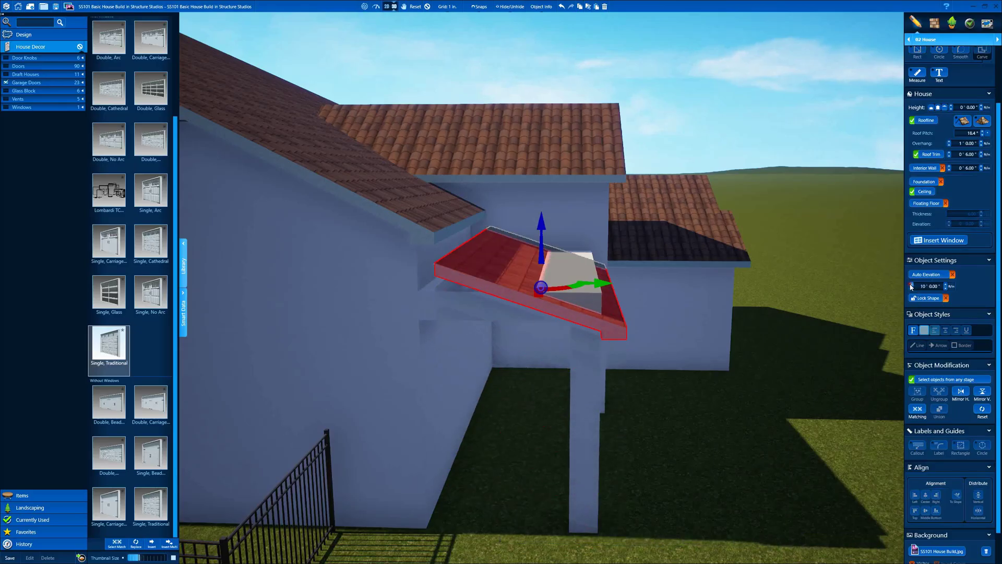
left_click(911, 285)
left_click(982, 105)
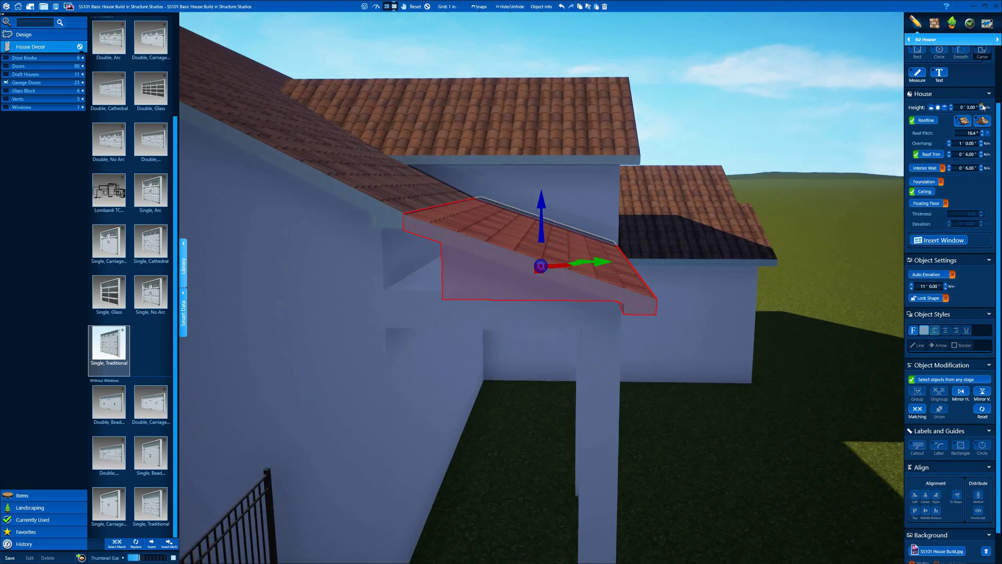
mouse_move(499, 228)
middle_mouse_down()
mouse_move(514, 217)
mouse_move(496, 225)
middle_mouse_up()
left_click(574, 300)
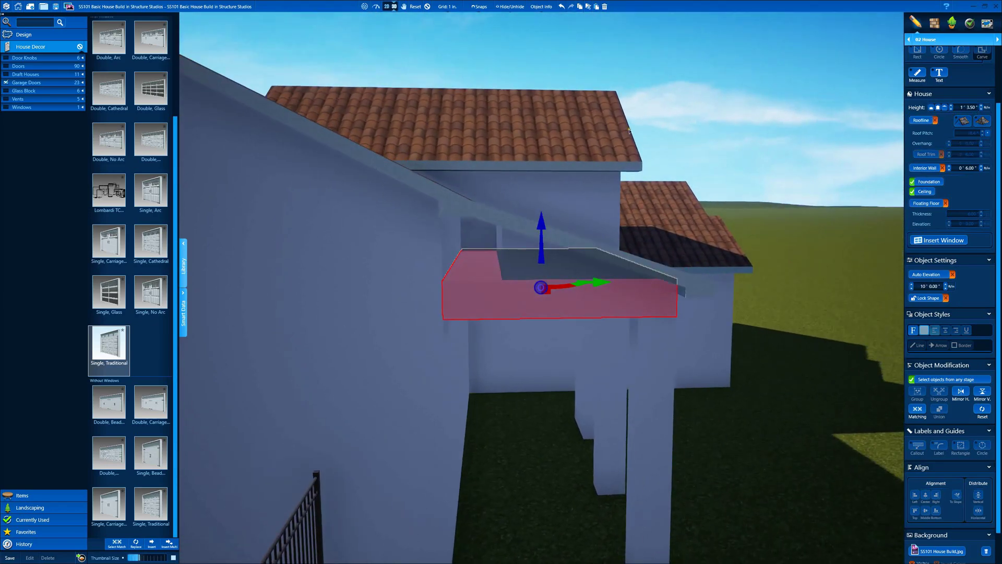
left_click(427, 6)
Copy the 50' long, 1' deep house strip and place the copy in the gap behind the low roof section, flush with the side wall
middle_click_drag(410, 148, 515, 222)
scroll(474, 190, "down", 3)
left_click(521, 228)
left_click(387, 7)
scroll(478, 316, "down", 5)
middle_click_drag(476, 313, 483, 334)
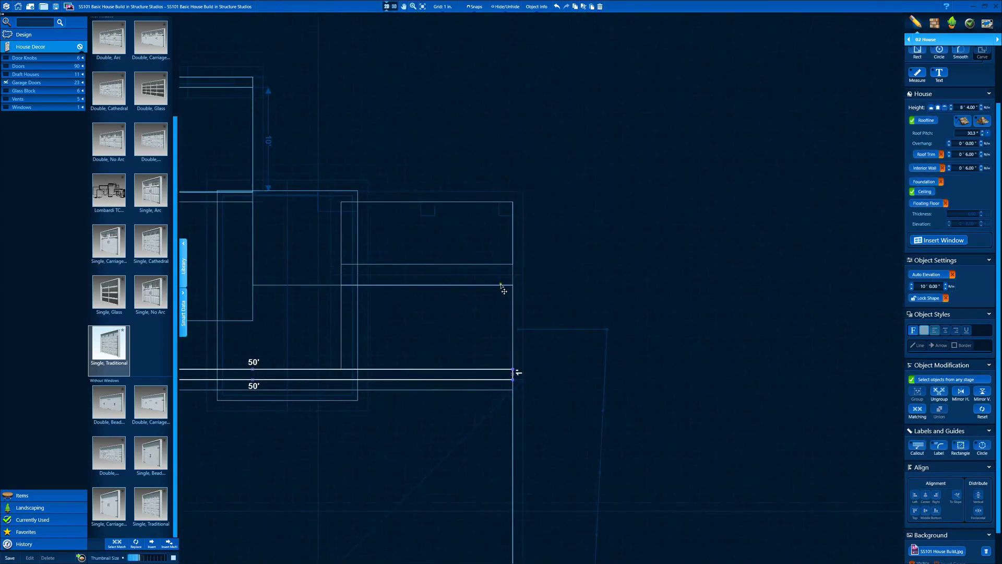
scroll(518, 275, "up", 5)
scroll(509, 231, "down", 5)
middle_click_drag(509, 230, 679, 257)
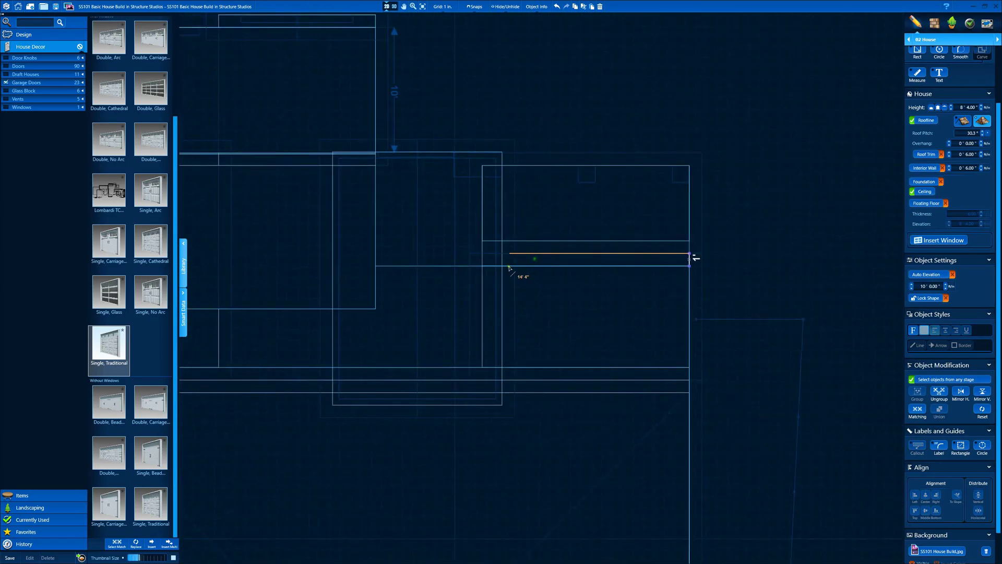
Shorten the copied strip to 14' 11" and show the result in 3D
scroll(503, 262, "up", 5)
left_click(505, 238)
middle_click_drag(883, 279, 446, 277)
left_click(640, 273)
left_click(394, 6)
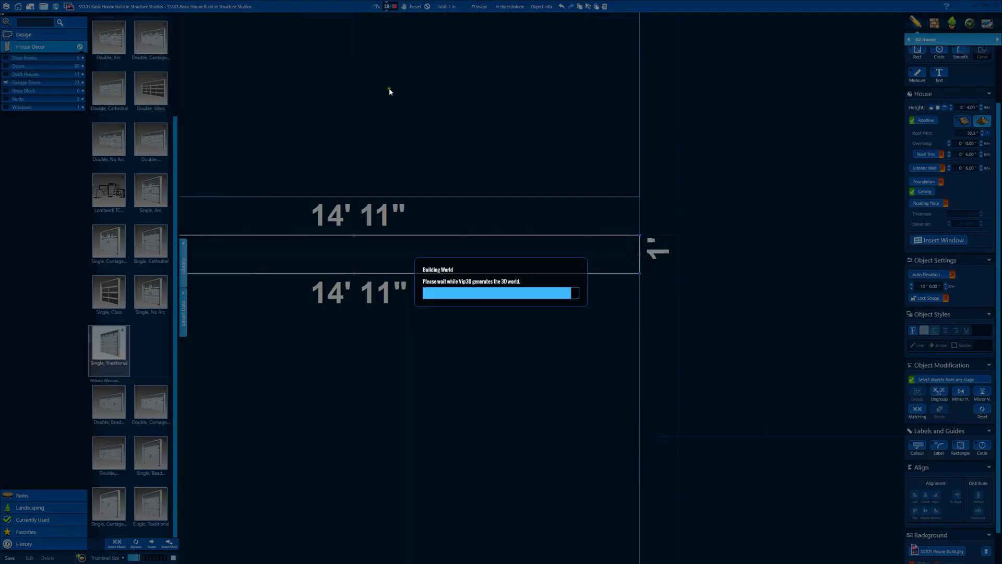
Turn off the short strip's roofline and lower its wall height to 3' 10" to fit under the roof
middle_click_drag(470, 229, 557, 260)
scroll(626, 261, "up", 4)
middle_click_drag(718, 189, 720, 232)
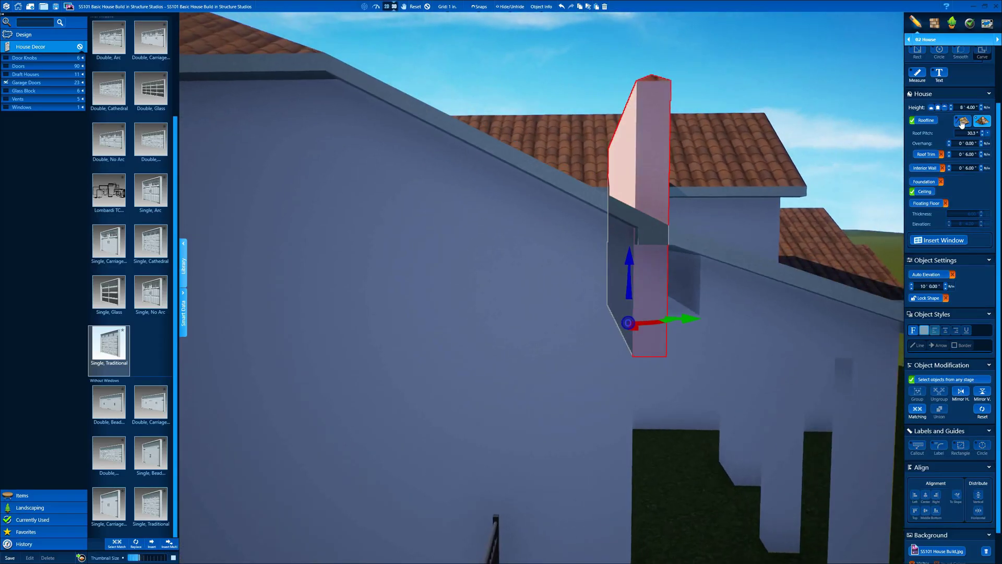
left_click_drag(980, 108, 981, 116)
left_click(932, 109)
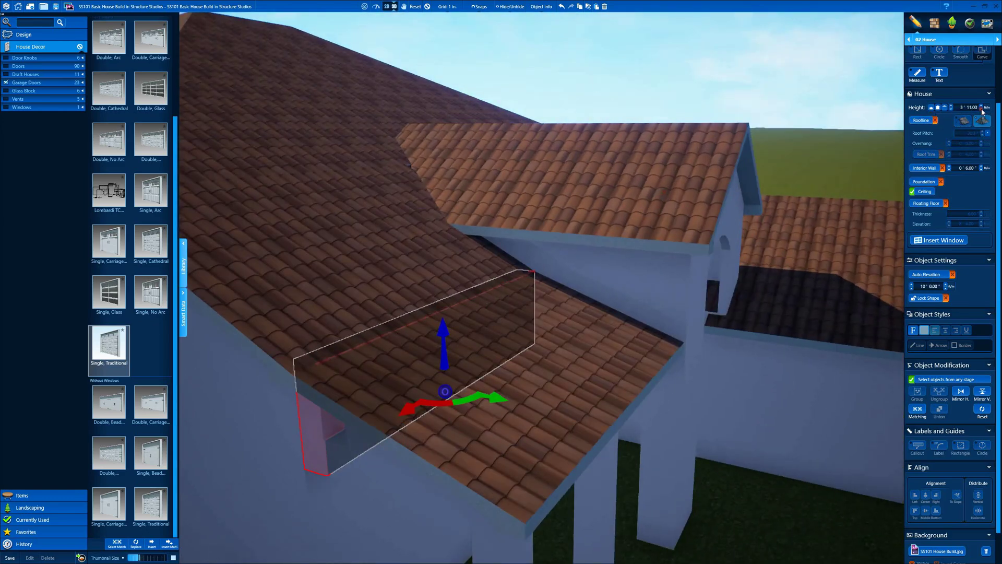
left_click(427, 7)
Place a copy of the 14' 11" strip directly in front of the first one and show it in 3D
left_click(387, 7)
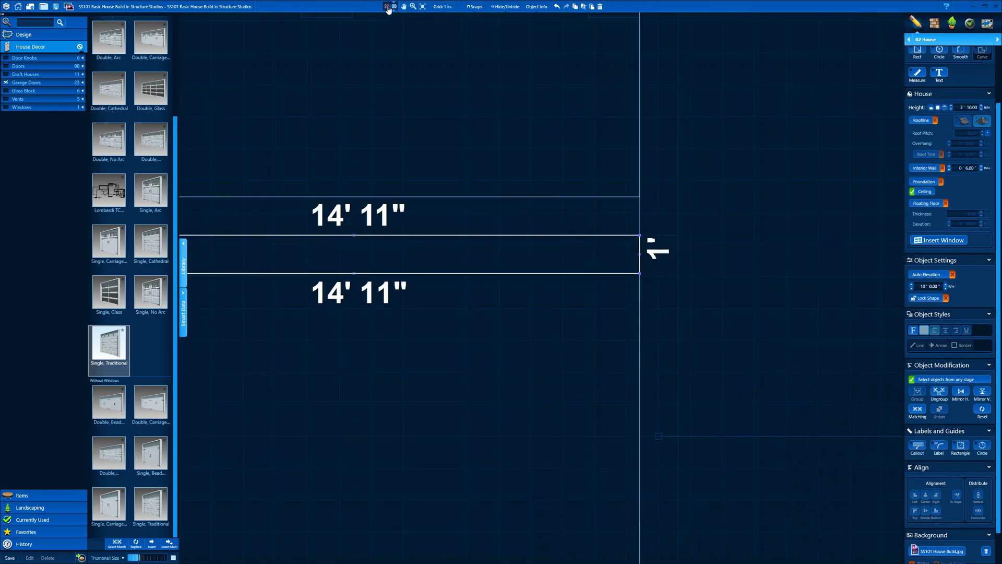
left_click_drag(527, 275, 613, 241)
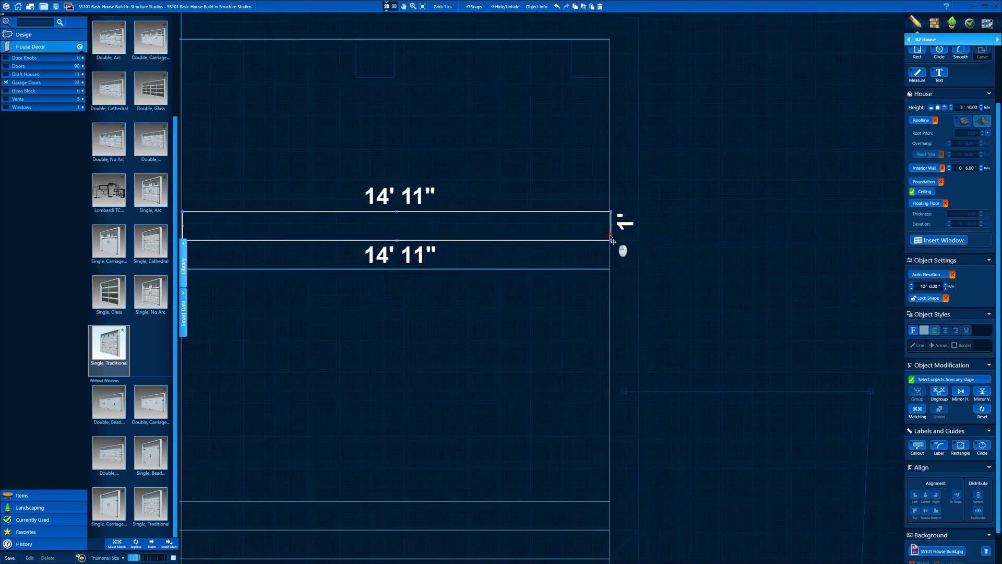
scroll(610, 246, "up", 3)
left_click(397, 7)
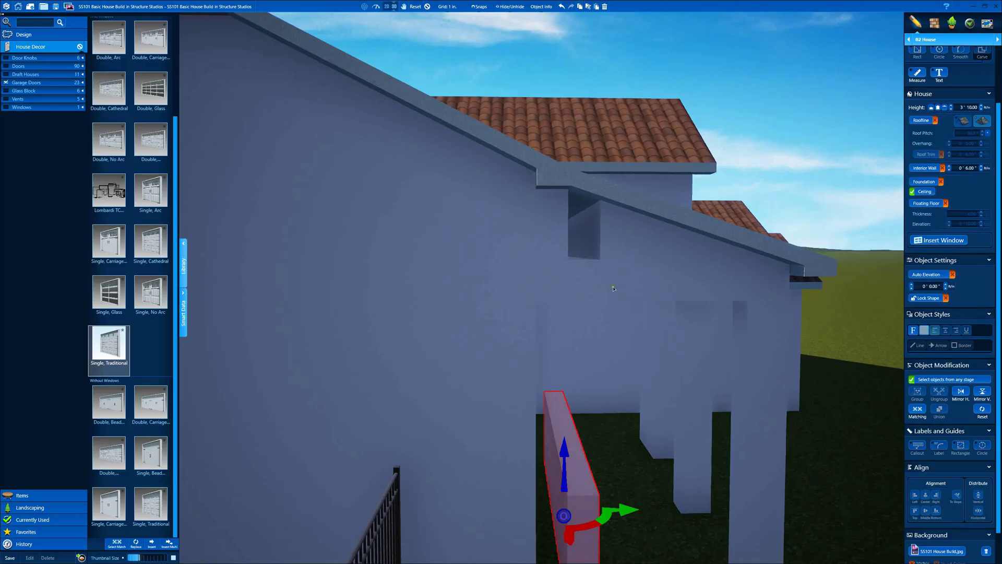
Raise the second strip to an 11' 0" elevation and reduce its wall height to fit beneath the sloped roof
scroll(915, 284, "up", 11)
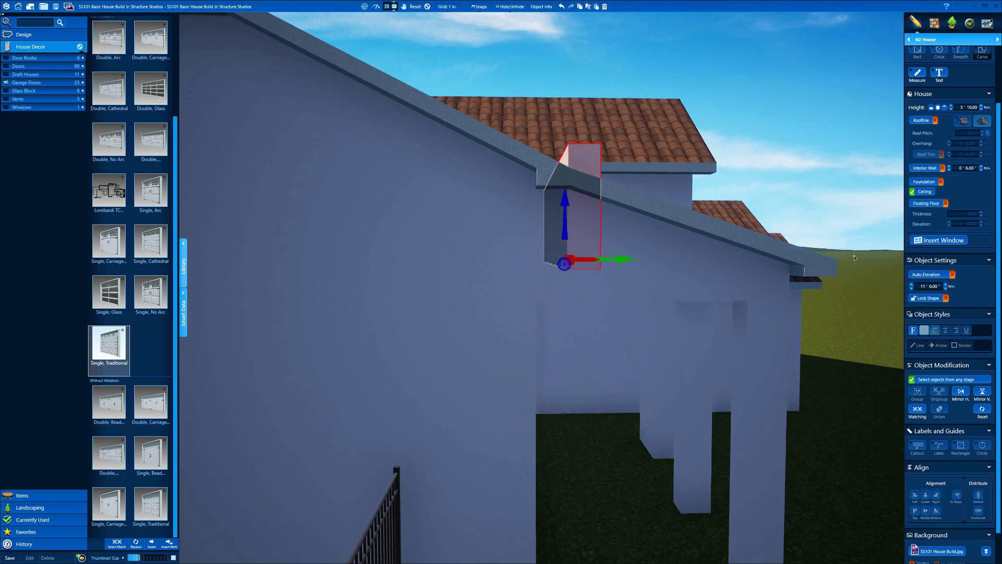
middle_click_drag(982, 111, 943, 147)
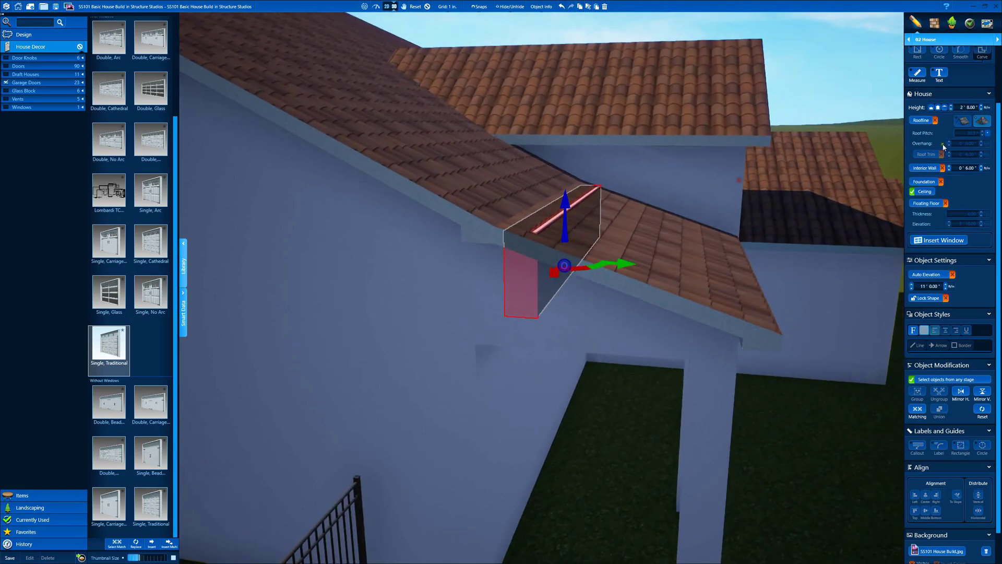
left_click(428, 7)
middle_click_drag(459, 89, 460, 191)
In the Materials stage, recolour the low roof section's trim dark brown-grey and apply the change to all matching trim
left_click(938, 25)
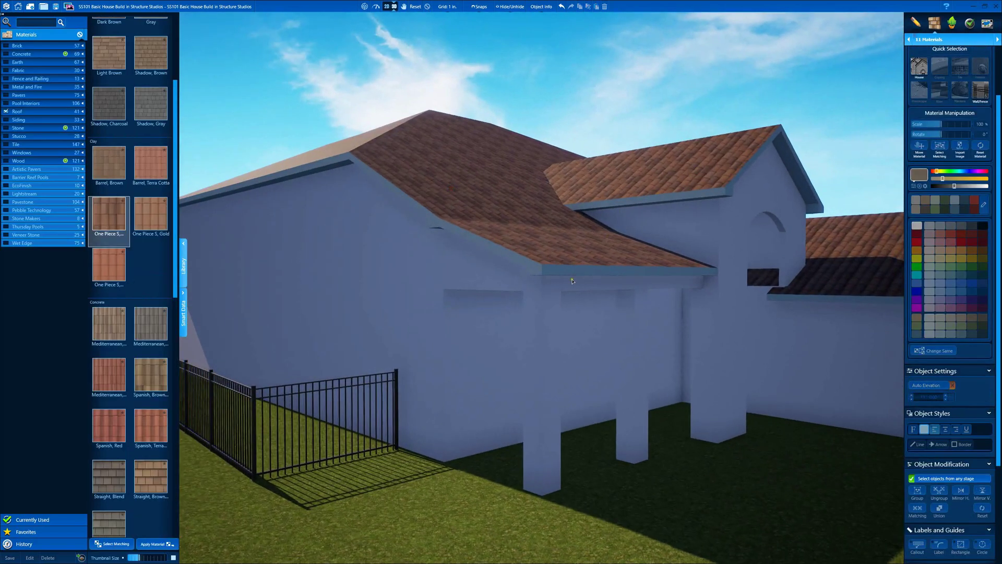
middle_click_drag(573, 274, 542, 289)
left_click(542, 287)
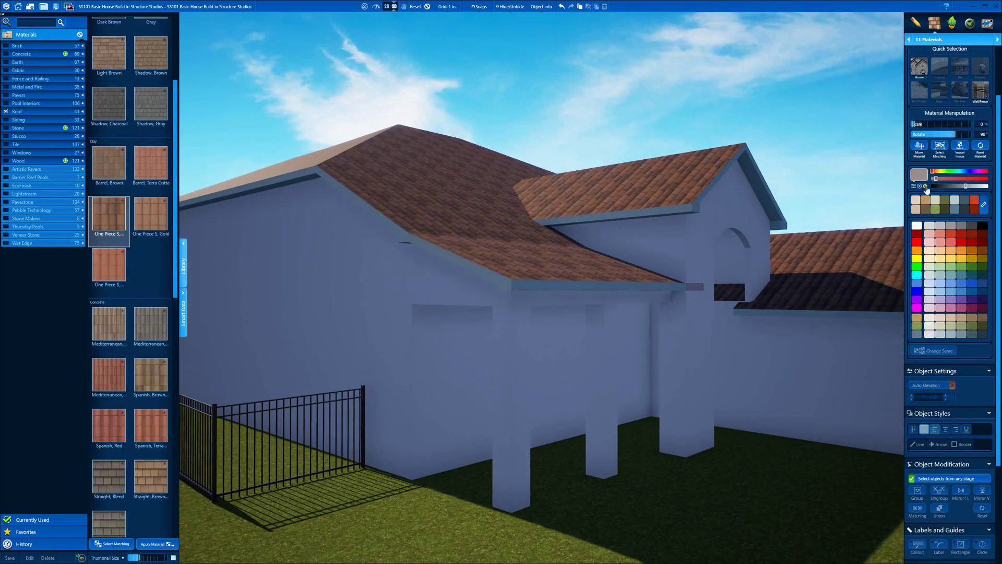
left_click(926, 210)
left_click(937, 178)
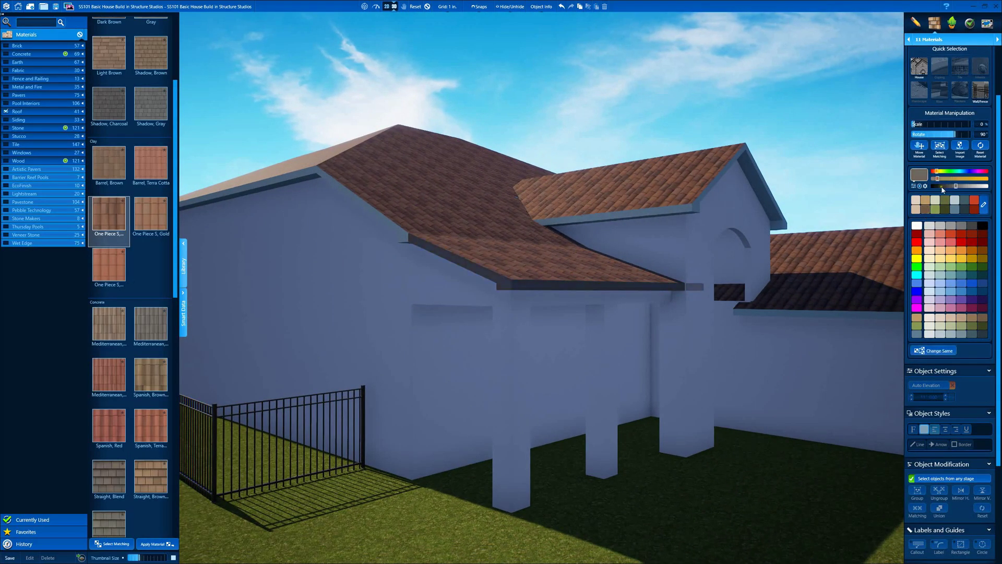
left_click(941, 347)
scroll(752, 240, "down", 3)
middle_click_drag(752, 239, 688, 222)
left_click(428, 6)
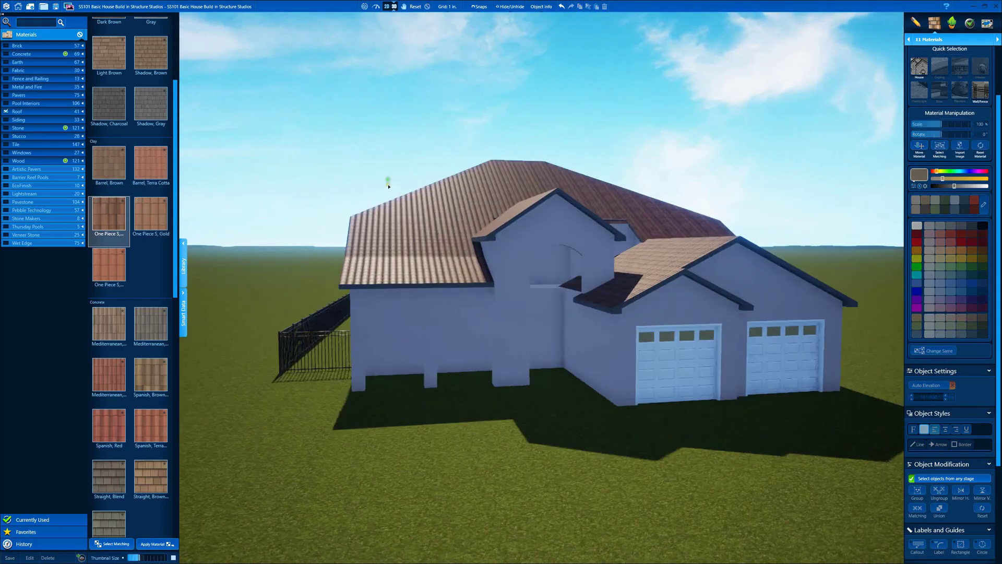
Select the roof trim at the rear of the house and darken its brown-grey colour on all matching trim
left_click(618, 312)
middle_click_drag(618, 313, 592, 328)
left_click_drag(593, 330, 574, 330)
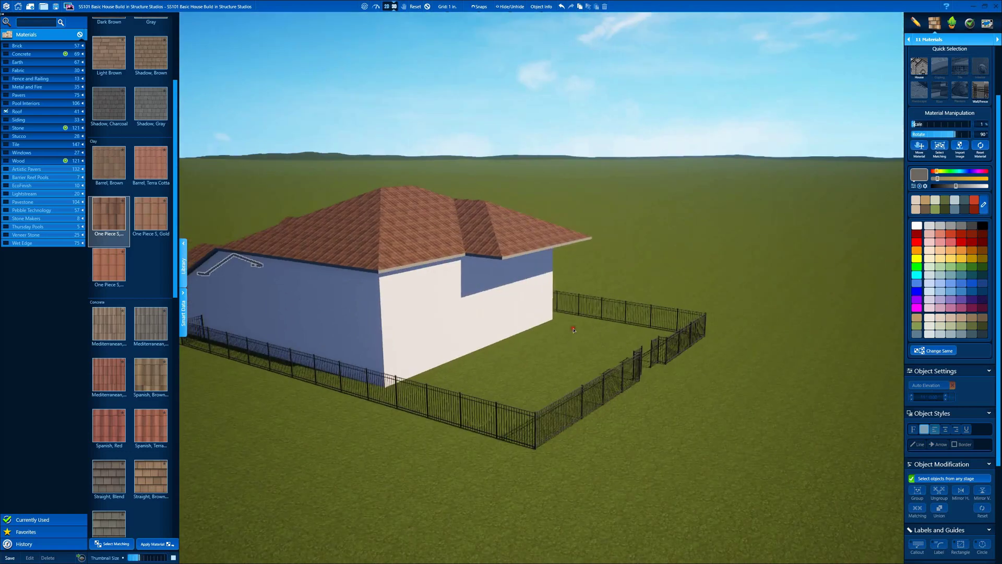
scroll(422, 265, "up", 5)
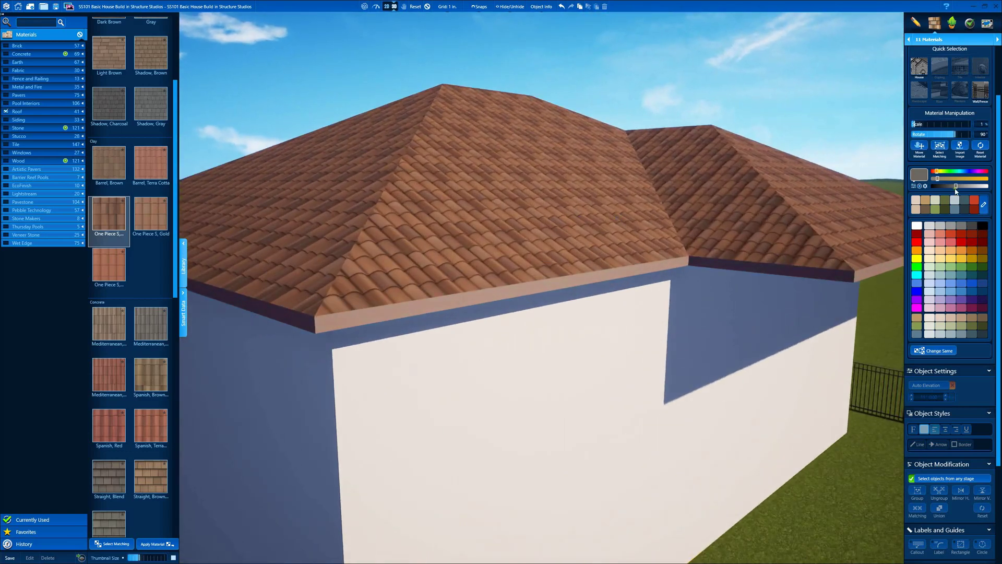
left_click(949, 187)
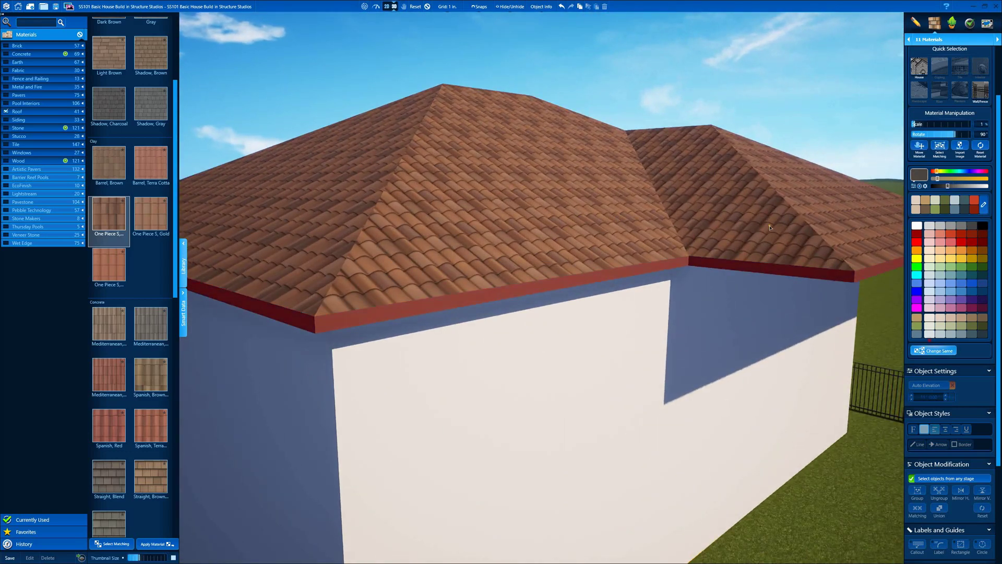
scroll(580, 276, "down", 5)
Recolour both garage doors in the same dark brown-grey as the roof trim and clear the selection
left_click_drag(577, 277, 546, 323)
scroll(542, 365, "down", 3)
left_click(541, 373)
left_click_drag(541, 374, 462, 136)
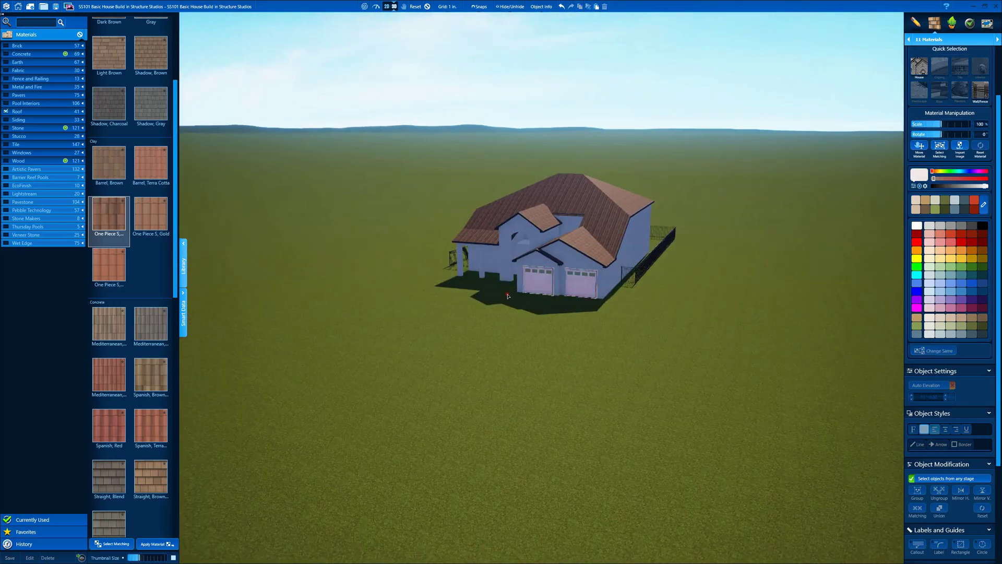
scroll(498, 283, "up", 3)
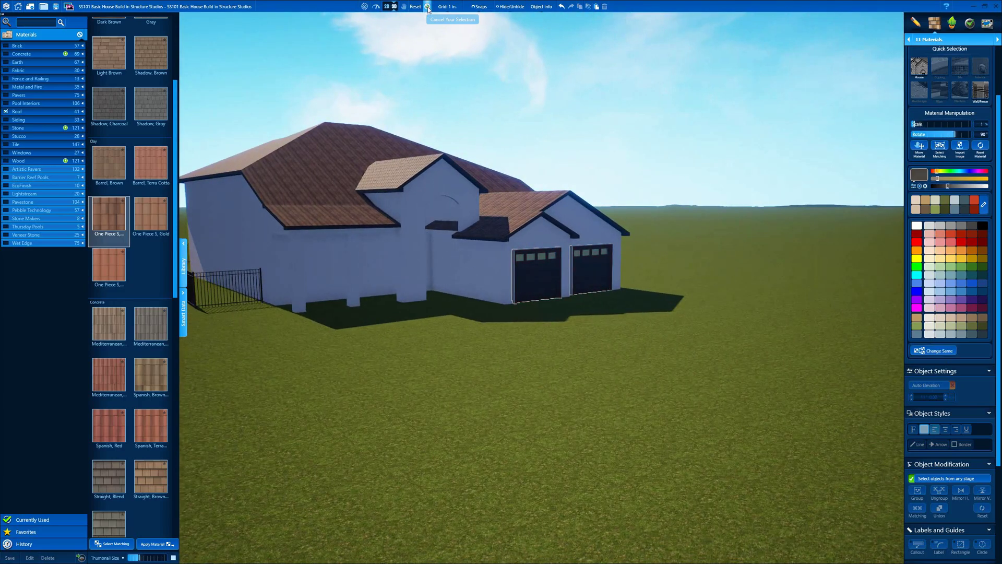
left_click(428, 6)
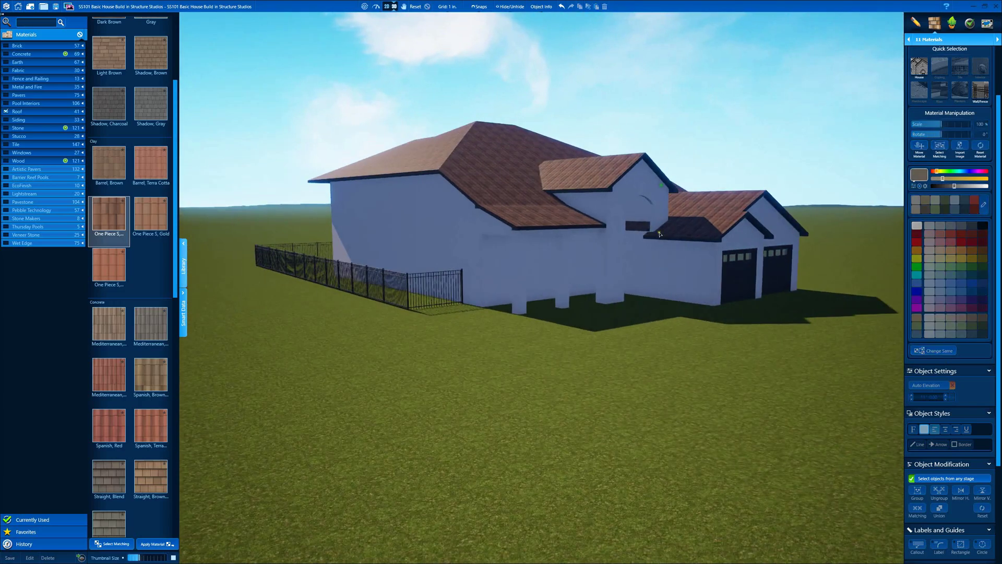
Compare the house model with the real house in the Google Maps aerial view and put the map away
left_click_drag(578, 158, 562, 158)
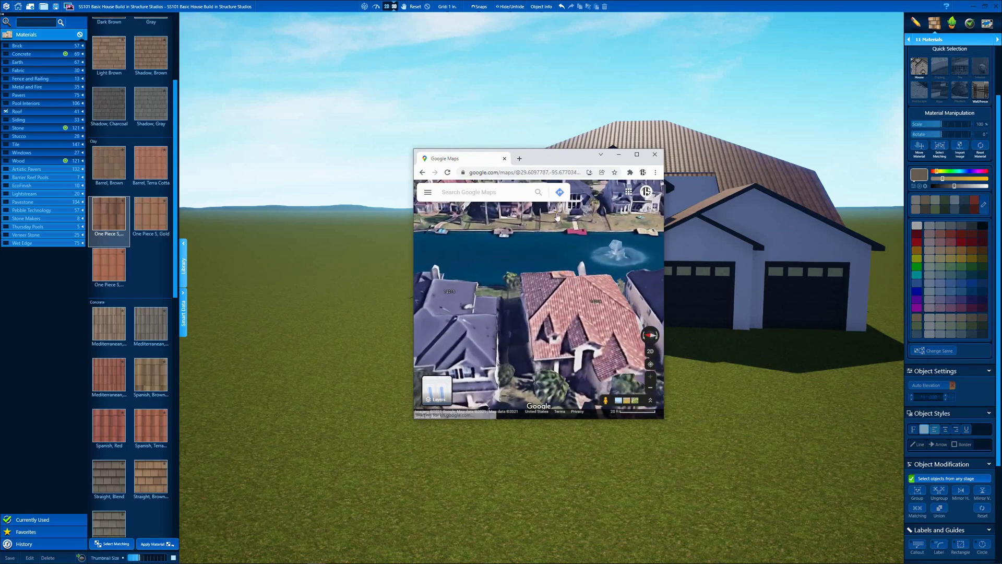
left_click_drag(557, 160, 768, 147)
left_click(829, 141)
left_click_drag(522, 141, 537, 195)
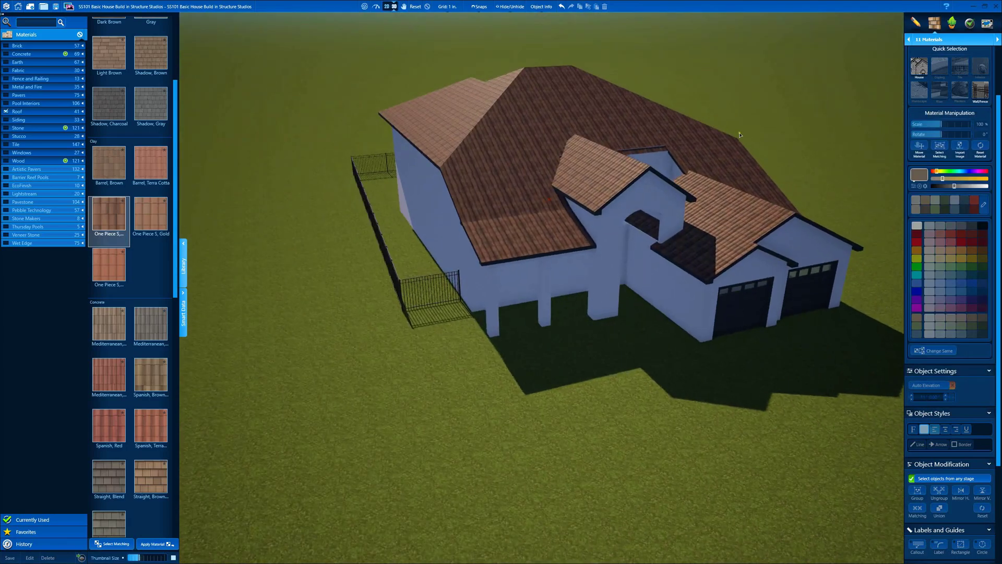
In the House stage, extend the rear edge of the 13' 6" wide entry gable section to a length of 21' 8"
left_click(931, 40)
left_click(926, 67)
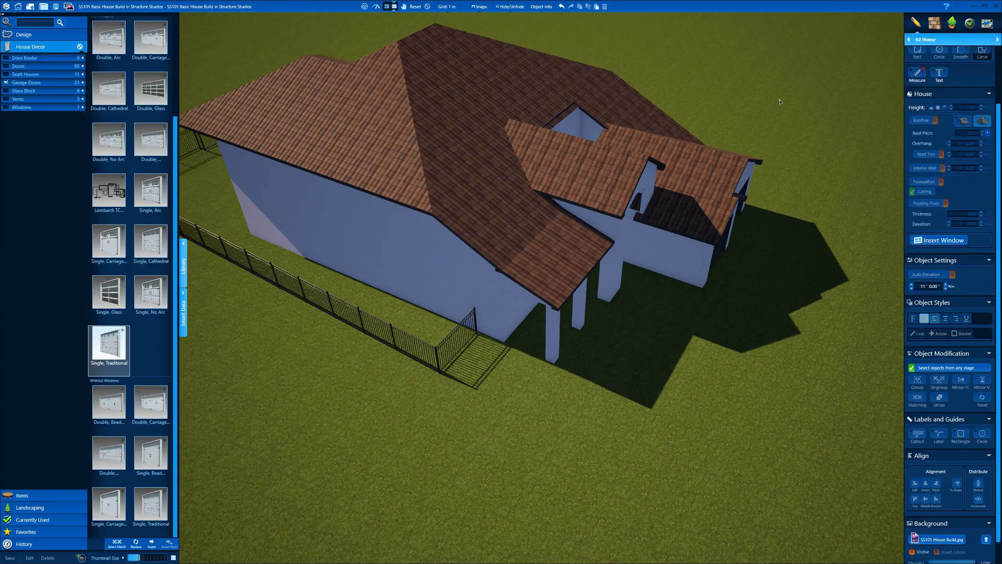
left_click(387, 7)
scroll(431, 209, "down", 4)
scroll(344, 303, "up", 9)
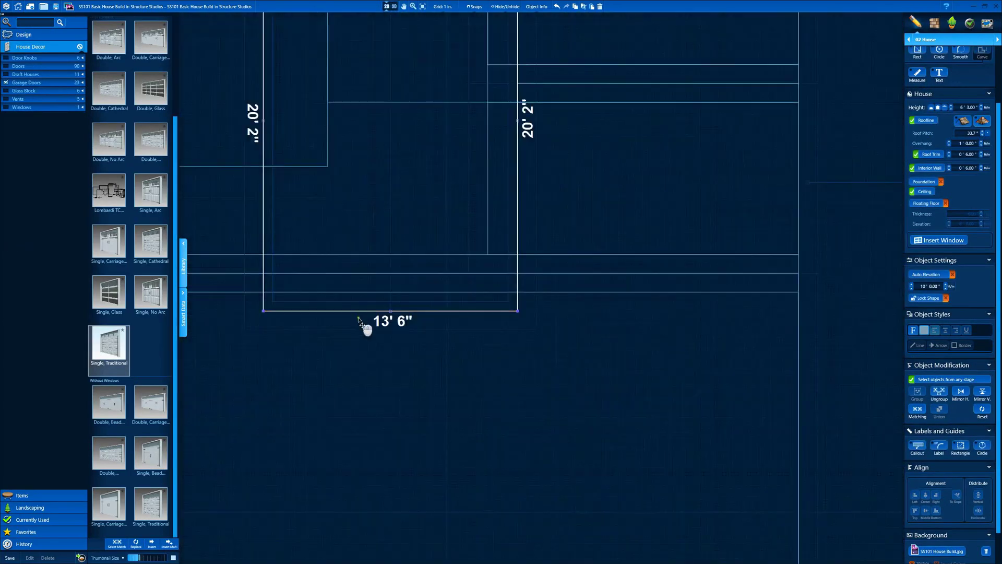
left_click_drag(515, 273, 516, 380)
scroll(520, 384, "down", 4)
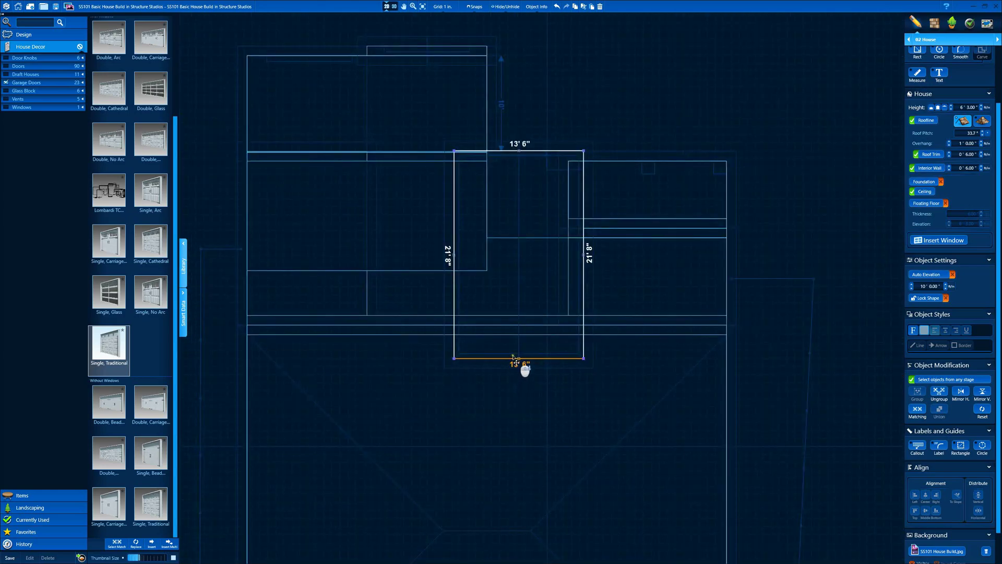
left_click(395, 7)
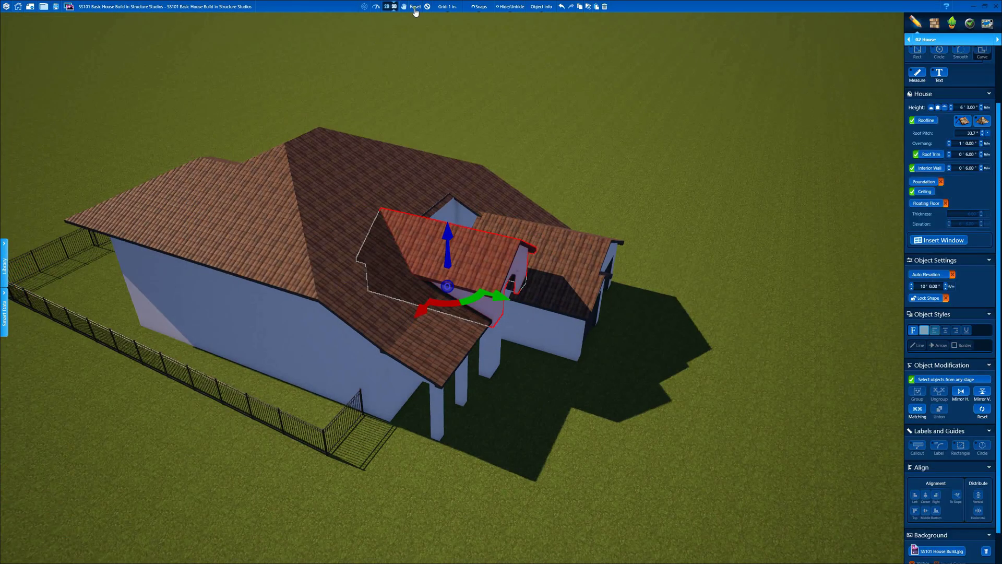
left_click(427, 7)
Add a small gabled dormer to the low roof section above the front columns
left_click_drag(358, 152, 312, 129)
right_click_drag(334, 209, 417, 213)
scroll(417, 213, "up", 3)
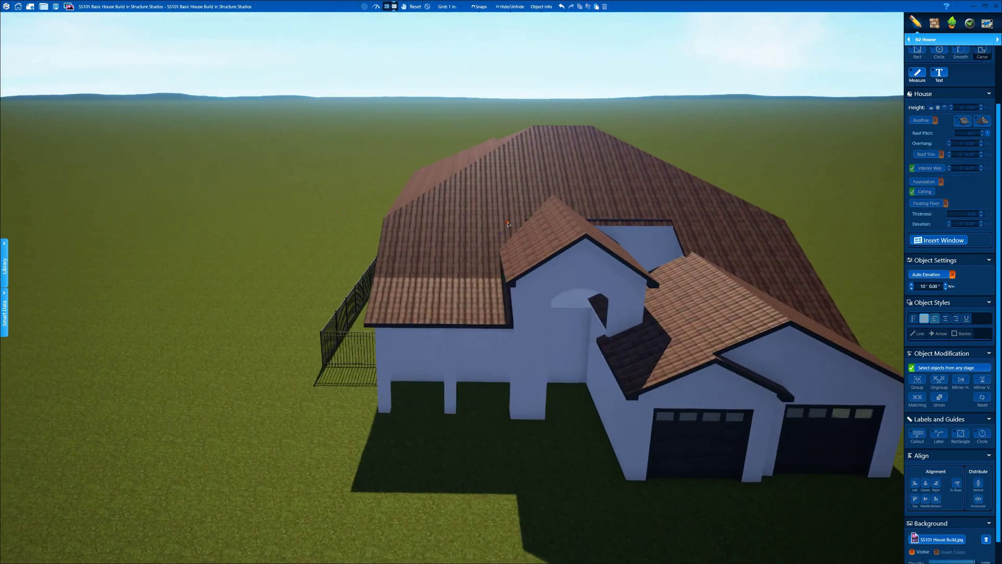
left_click_drag(449, 224, 519, 352)
scroll(520, 352, "up", 2)
scroll(519, 352, "up", 3)
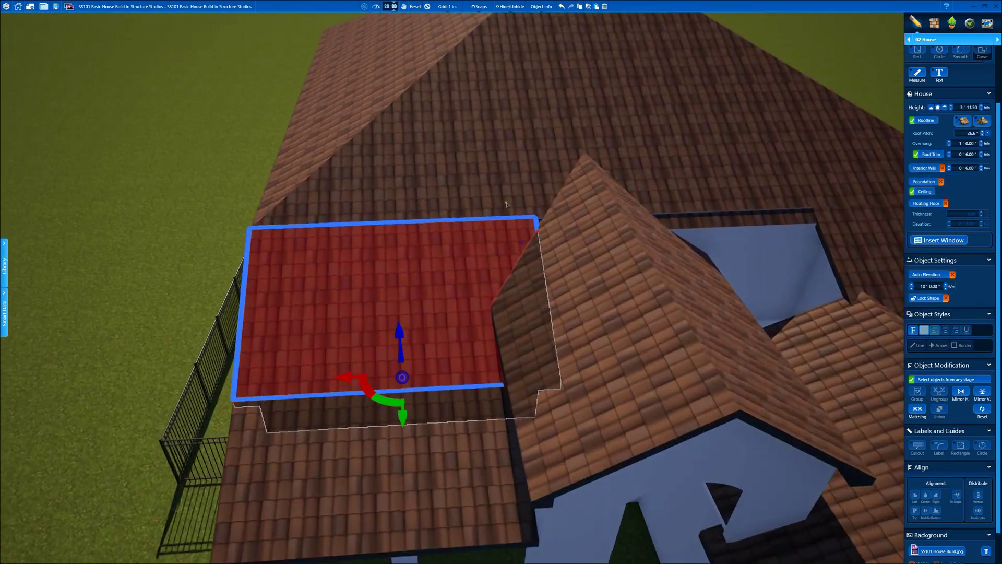
left_click(389, 7)
left_click(388, 7)
right_click_drag(750, 222, 897, 221)
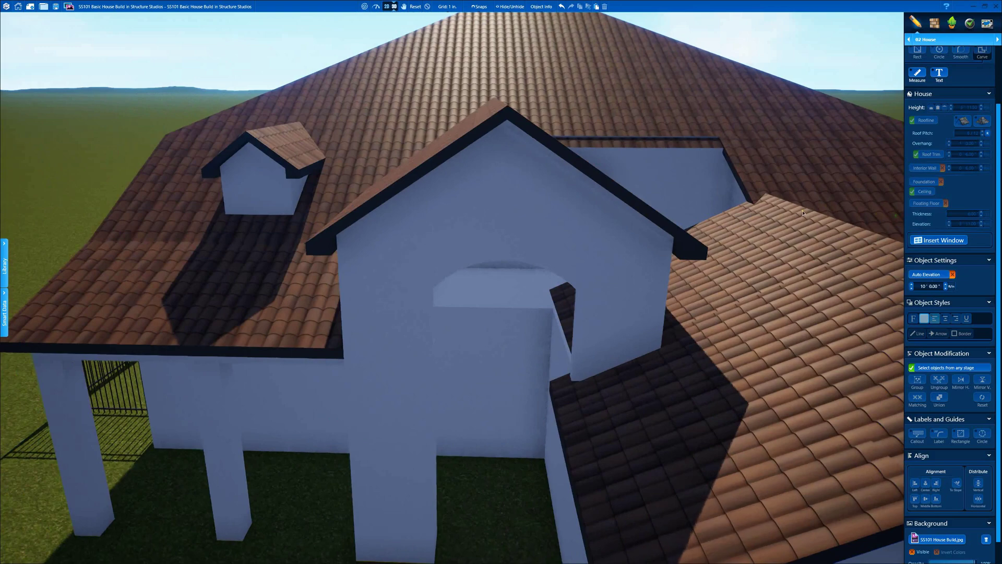
In the 2D plan, square the low roof section's end nearest the garages so that end measures 8' 1"
left_click(372, 158)
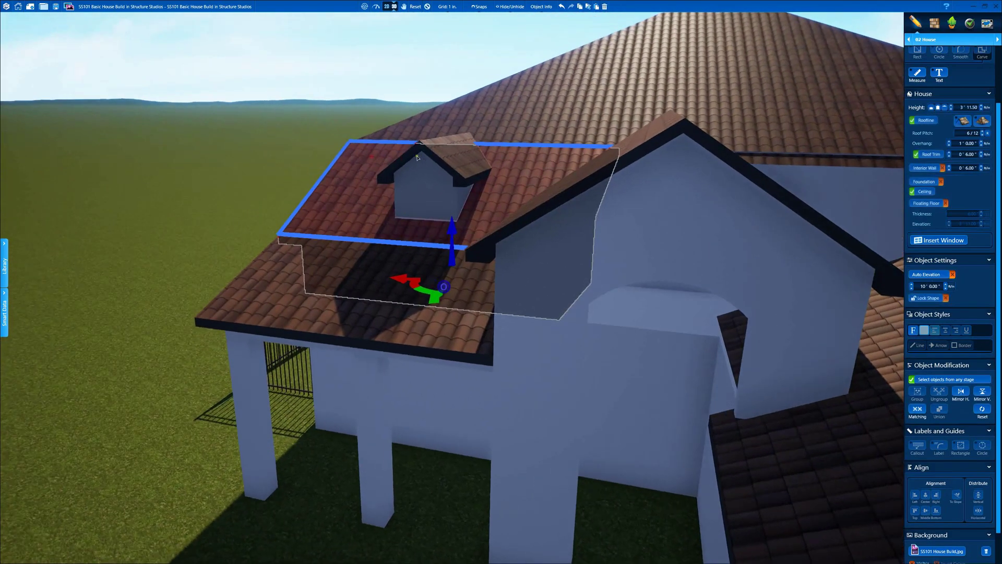
left_click(387, 7)
scroll(544, 233, "up", 5)
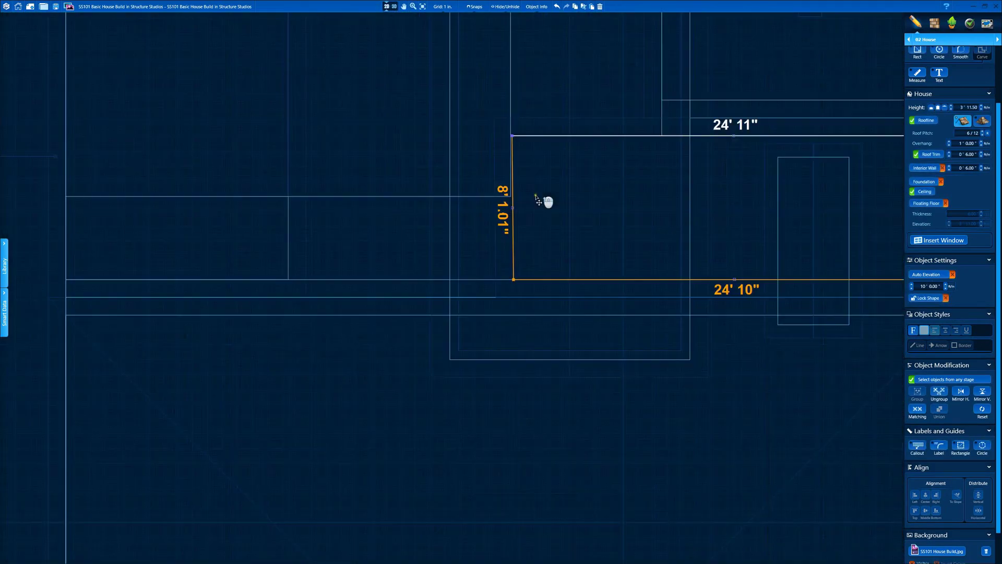
left_click_drag(468, 103, 467, 103)
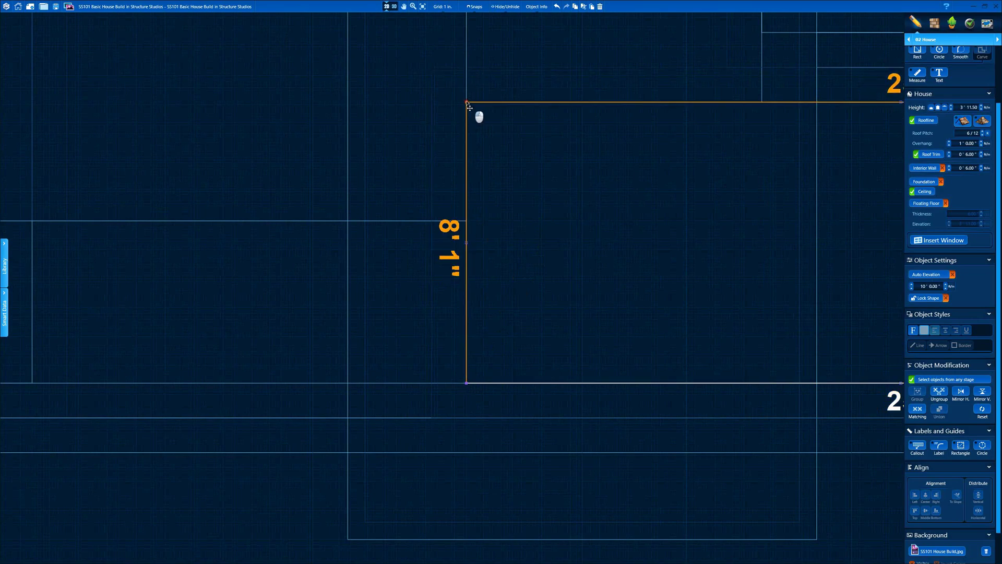
scroll(540, 244, "down", 1)
Extend the low roof section towards the garages to a length of 35' 6", covering the gap behind the entry gable
middle_click_drag(540, 243, 628, 245)
left_click_drag(576, 248, 273, 249)
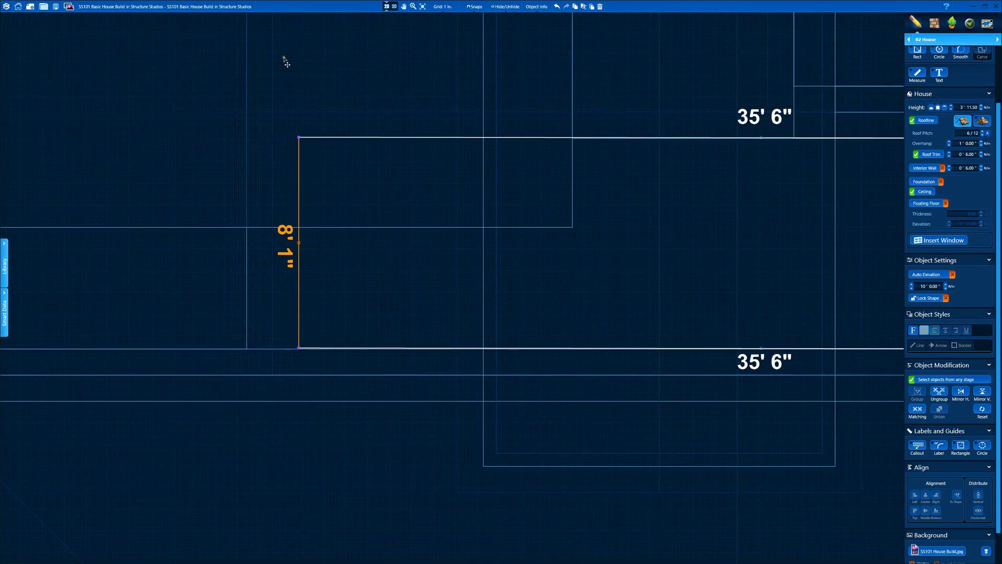
scroll(299, 124, "up", 5)
middle_click_drag(300, 124, 339, 200)
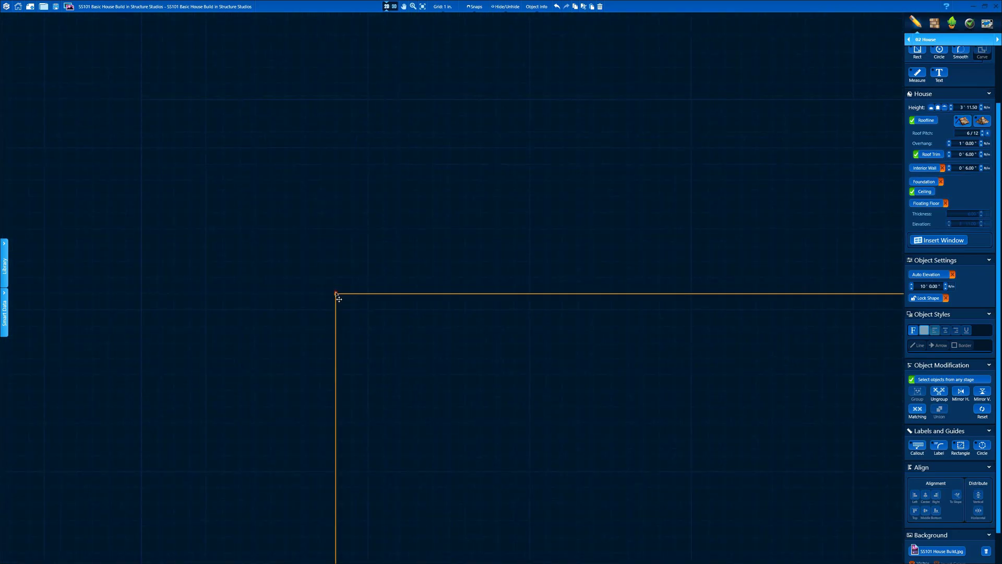
scroll(339, 299, "down", 3)
scroll(320, 346, "up", 5)
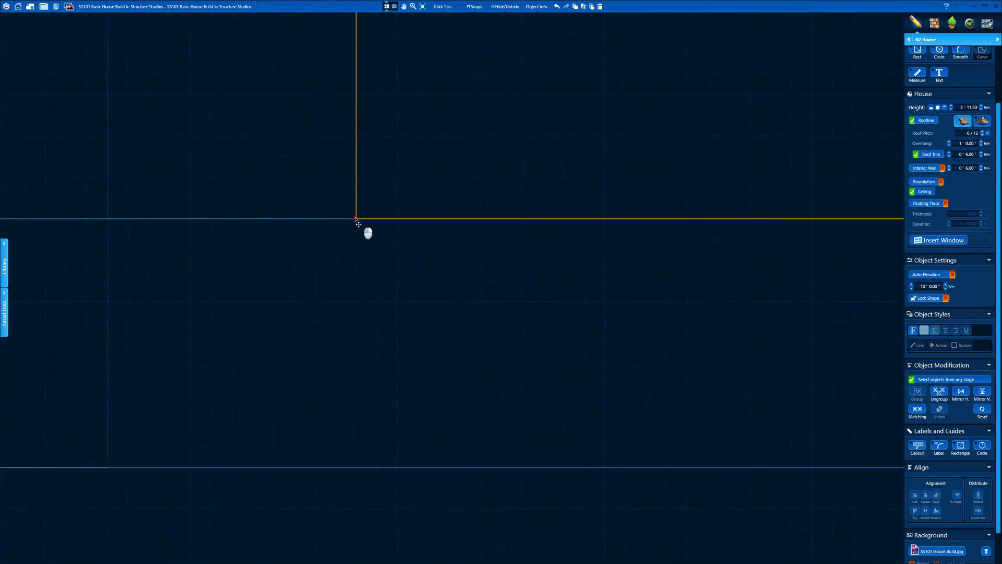
left_click(394, 7)
left_click(427, 8)
scroll(517, 172, "down", 5)
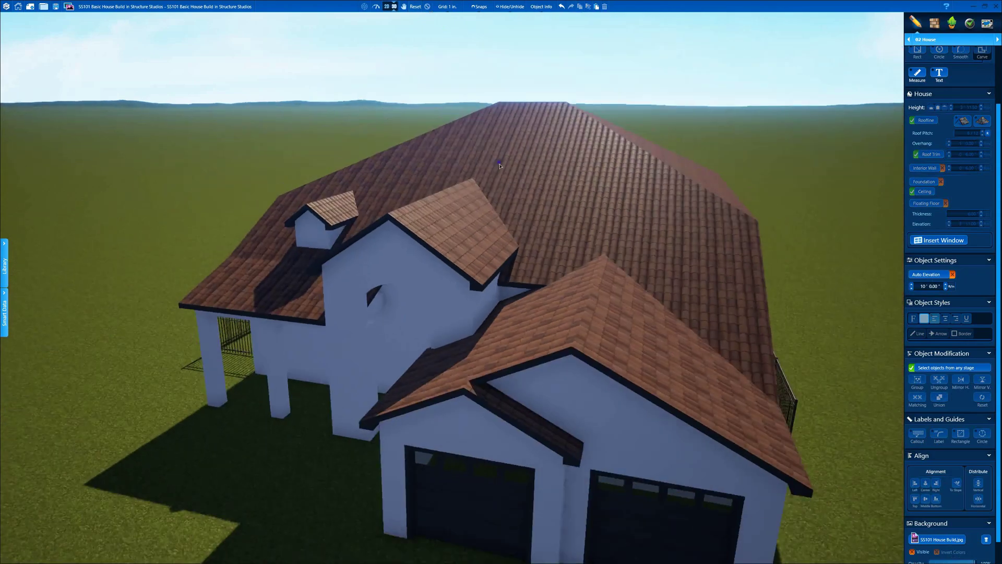
Place a copy of the extended low roof section in front of the original and set its wall height to 0' 0.00"
right_click_drag(519, 180, 554, 271)
scroll(482, 319, "up", 3)
left_click(522, 308)
left_click_drag(472, 264, 415, 308)
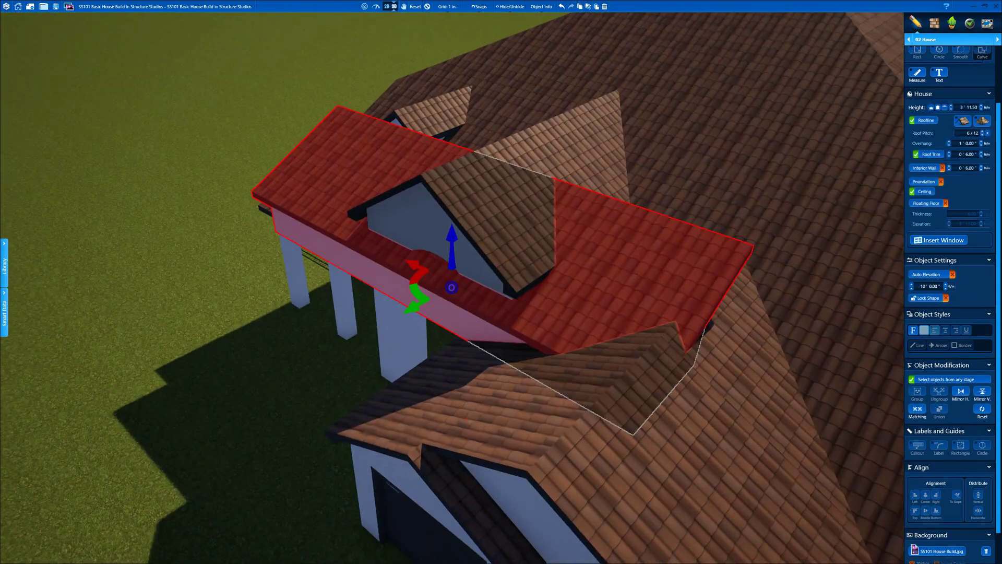
left_click(944, 108)
right_click_drag(584, 260, 808, 260)
In the 2D plan, resize the copied roof section to a squared 5' 9" by 8' 1" patch beside the garage roof
left_click(387, 7)
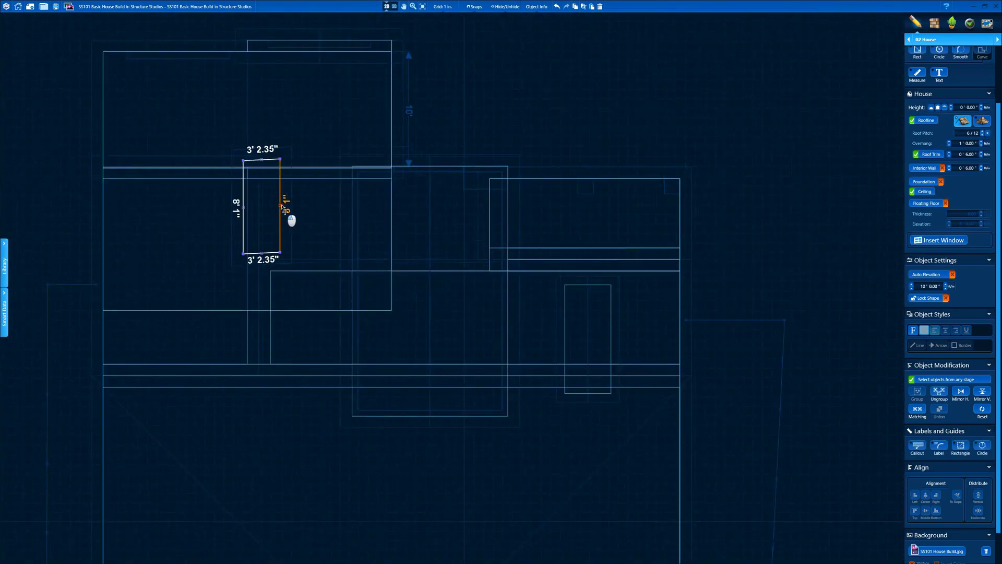
scroll(312, 213, "up", 10)
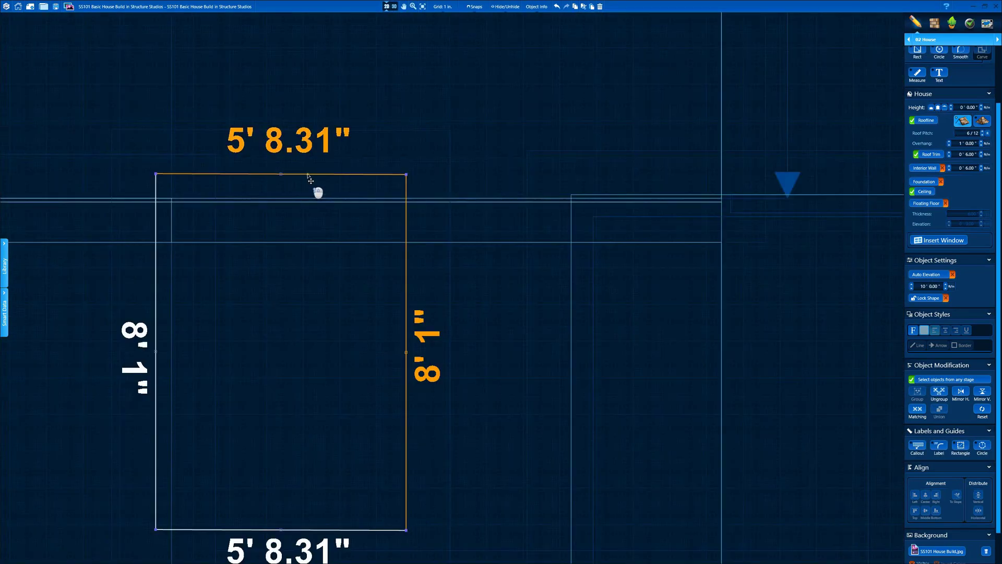
scroll(598, 290, "down", 8)
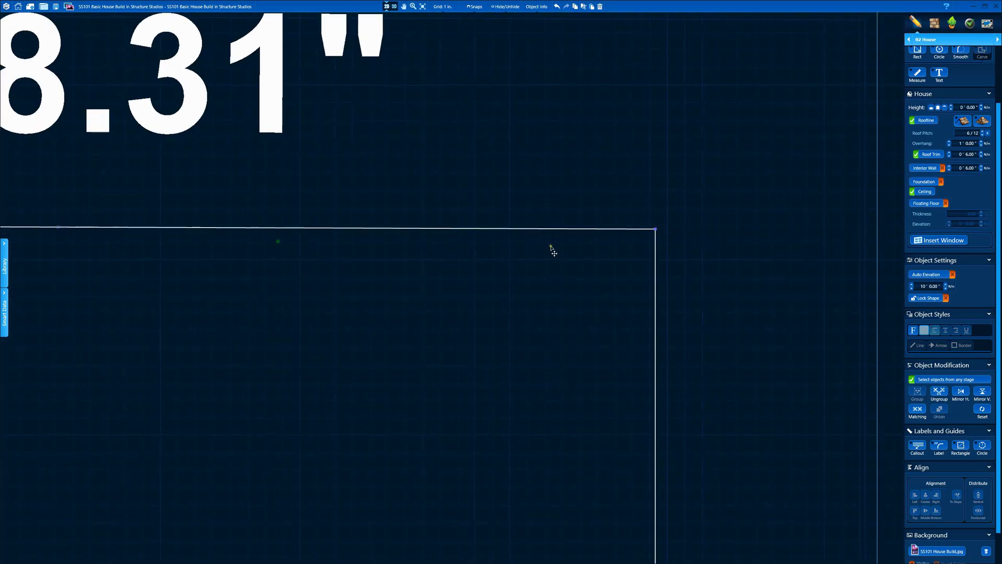
scroll(527, 194, "up", 5)
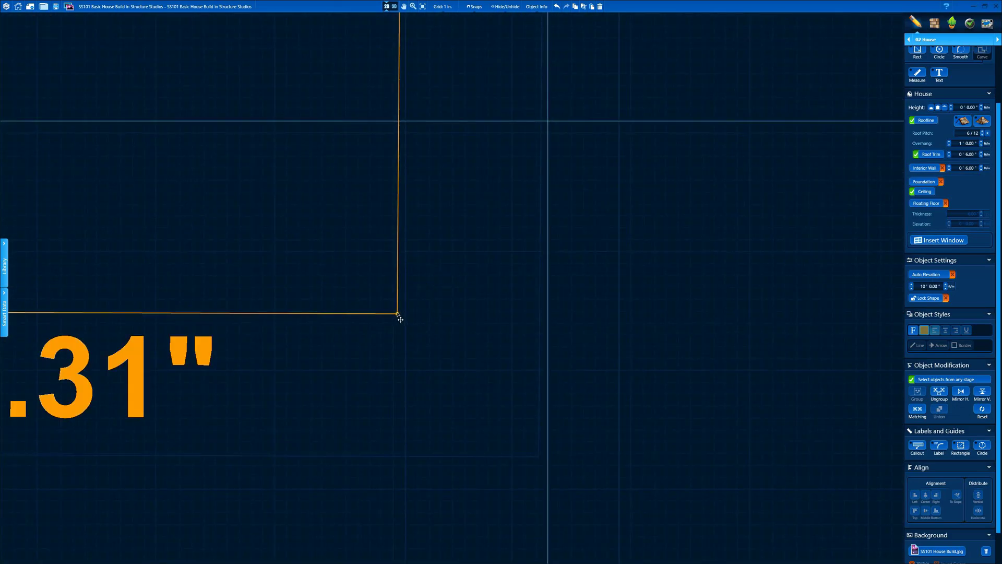
left_click_drag(398, 314, 403, 309)
scroll(360, 300, "down", 6)
scroll(120, 294, "up", 7)
scroll(449, 363, "down", 5)
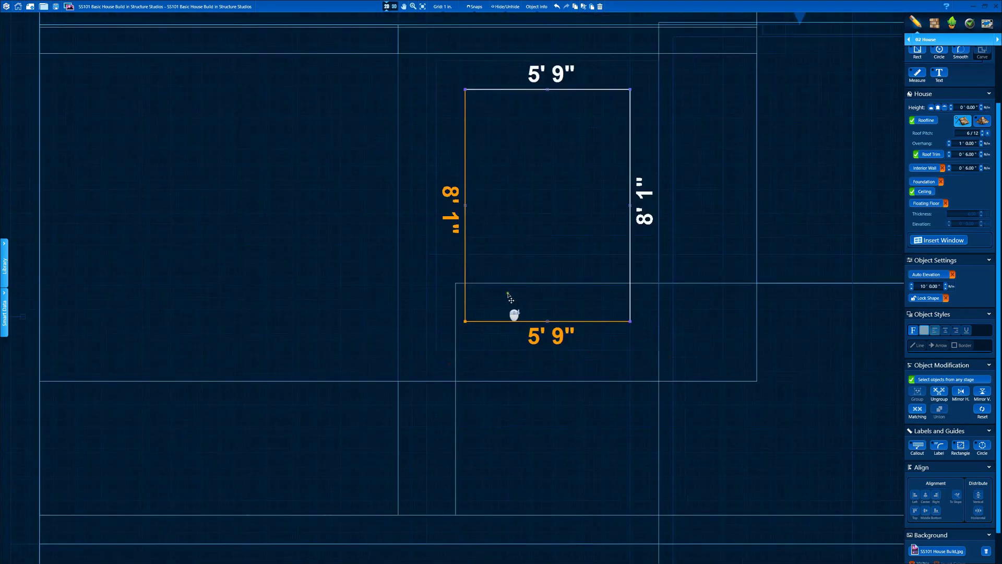
Raise the small roof patch between the entry gable and garage roof to an elevation of 10' 7"
left_click(394, 8)
left_click_drag(564, 248, 417, 209)
scroll(459, 251, "up", 4)
left_click(945, 285)
left_click(946, 284)
left_click(946, 284)
left_click(946, 284)
left_click(946, 284)
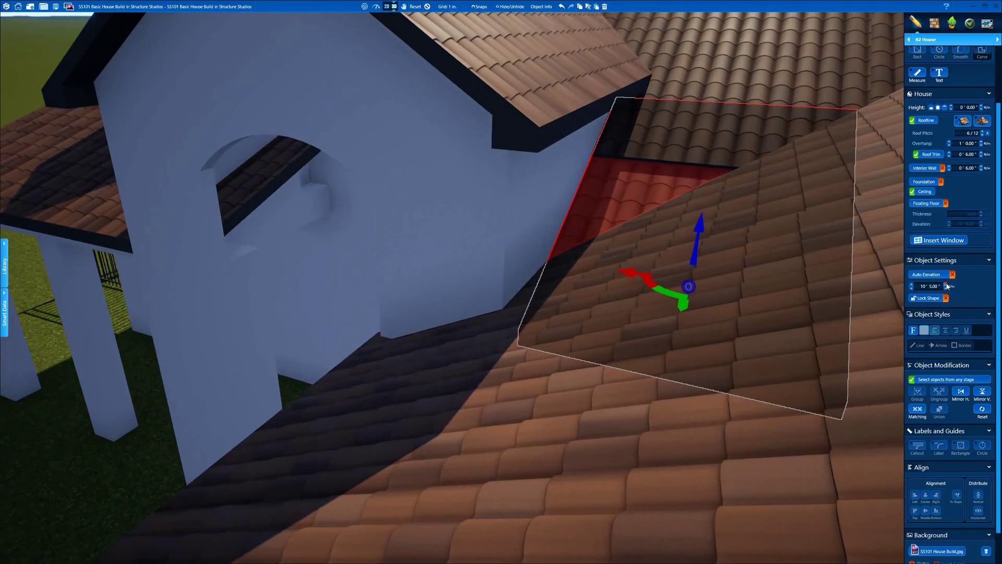
left_click(946, 284)
left_click(945, 285)
left_click_drag(760, 187, 653, 219)
left_click(427, 7)
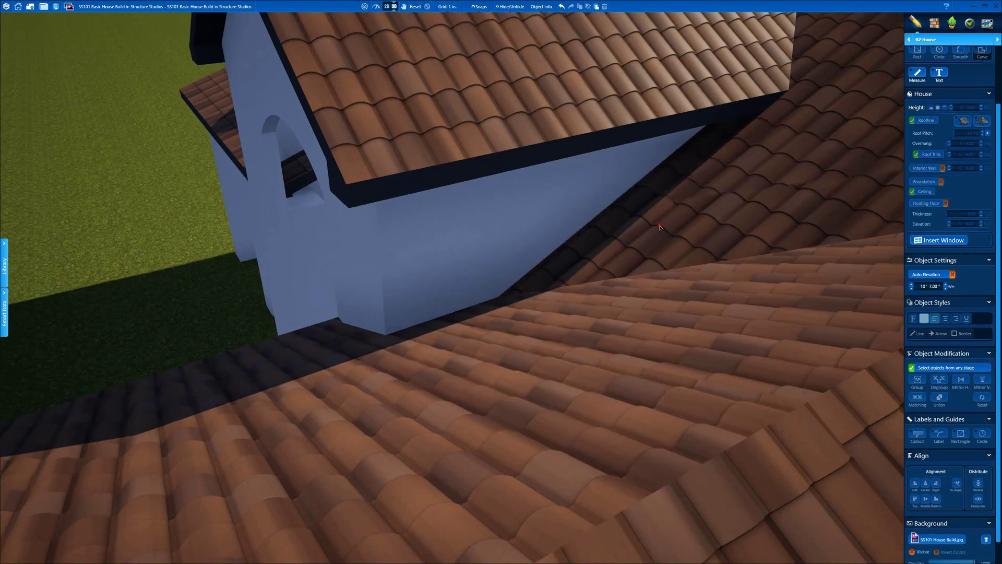
Shorten the roof patch in the 2D plan to about 4' 9" by pulling in both front corners, keeping it 5' 9" wide
left_click(386, 6)
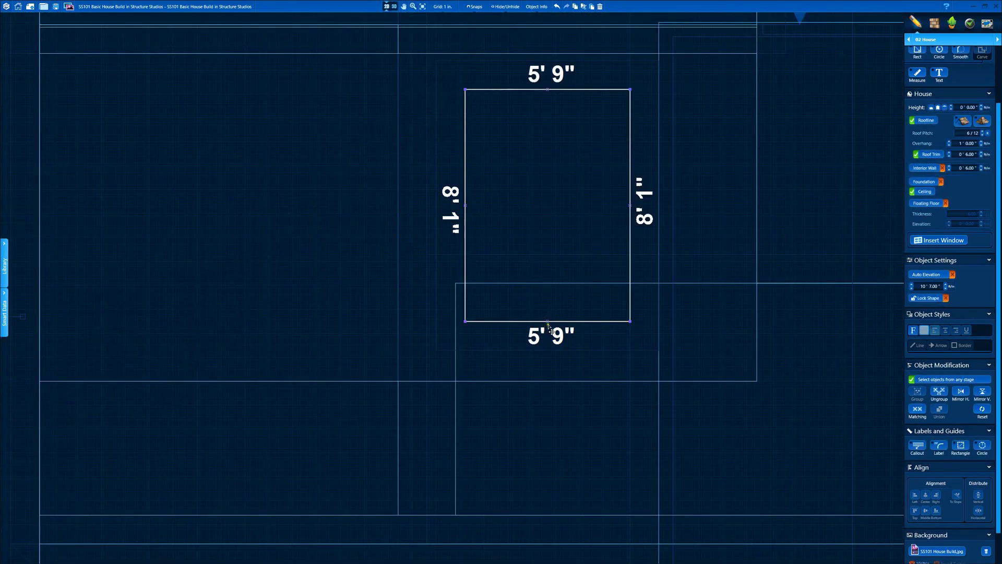
scroll(549, 327, "up", 3)
left_click_drag(689, 314, 686, 137)
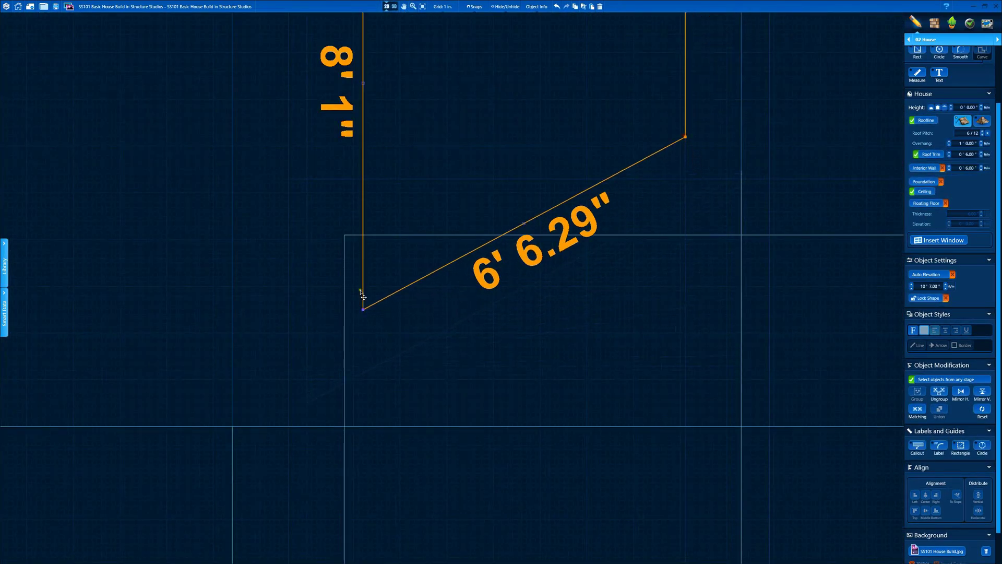
left_click_drag(363, 311, 365, 143)
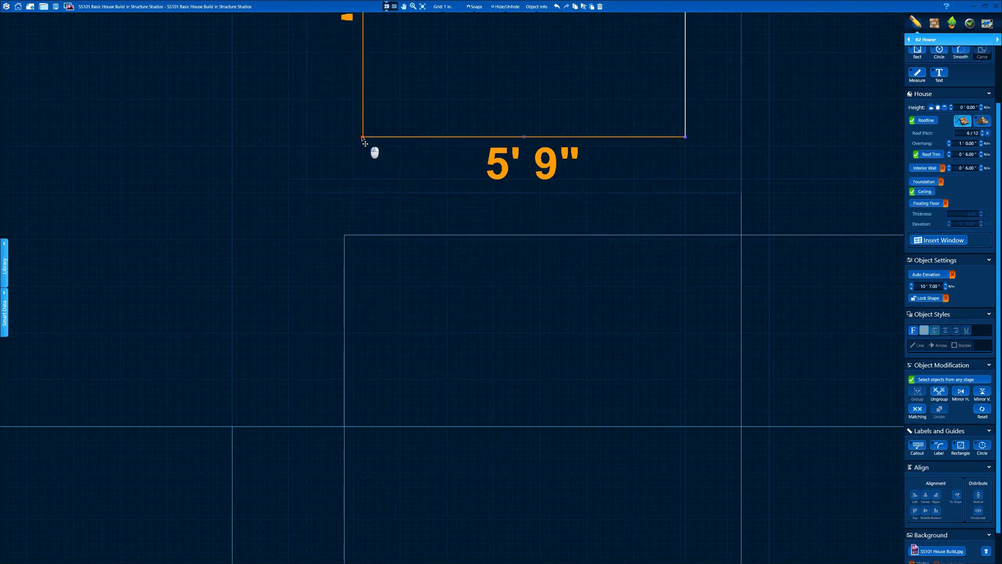
left_click_drag(687, 144, 688, 130)
left_click_drag(366, 143, 366, 130)
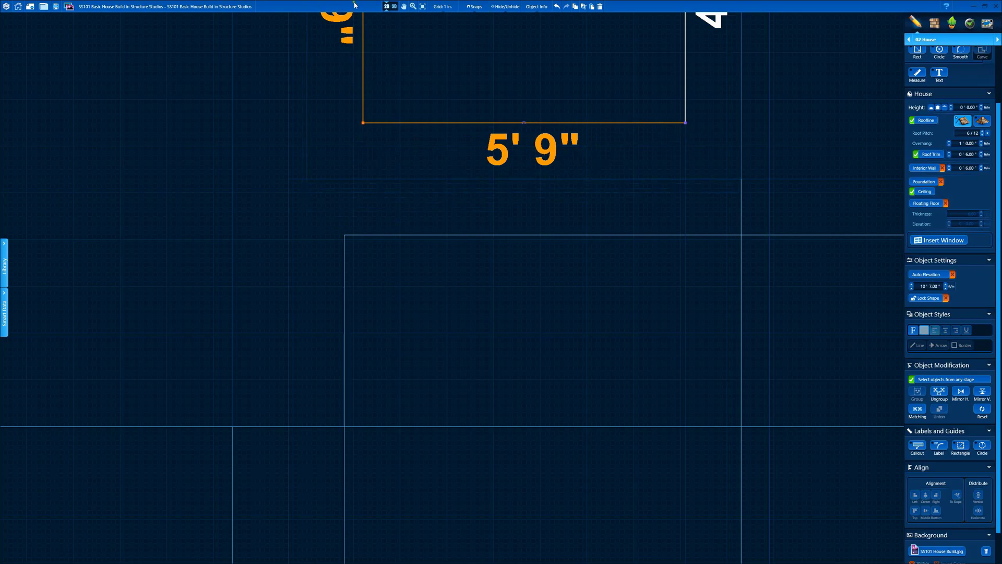
left_click(394, 6)
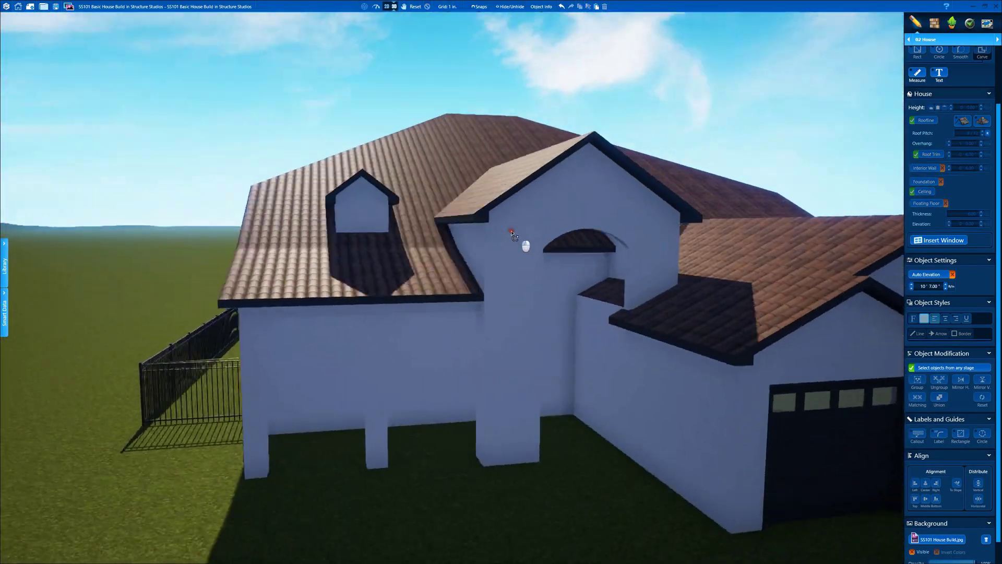
Open the Custom Shape & Pergola stage and select the entry gable section in the 3D view
left_click(945, 40)
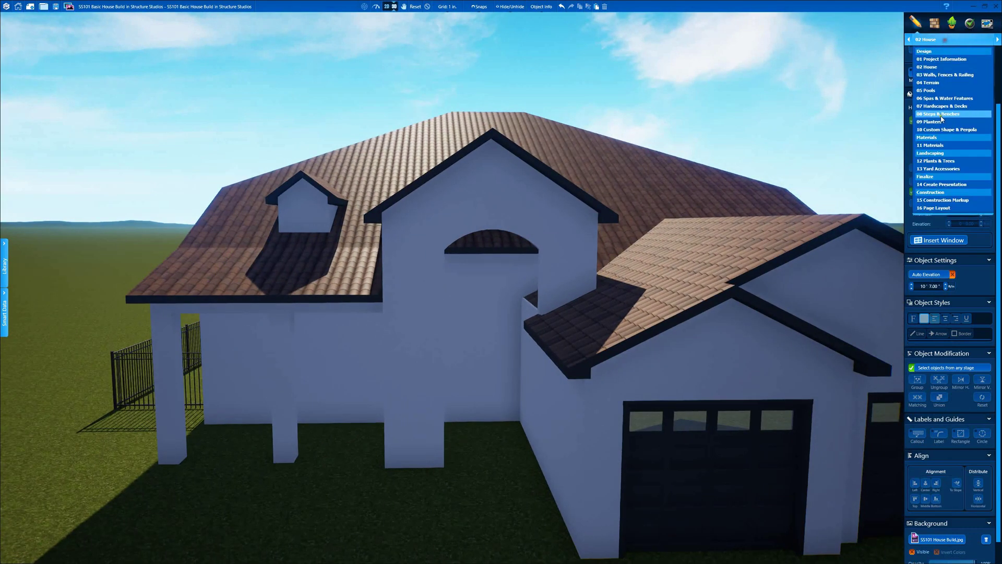
left_click(946, 129)
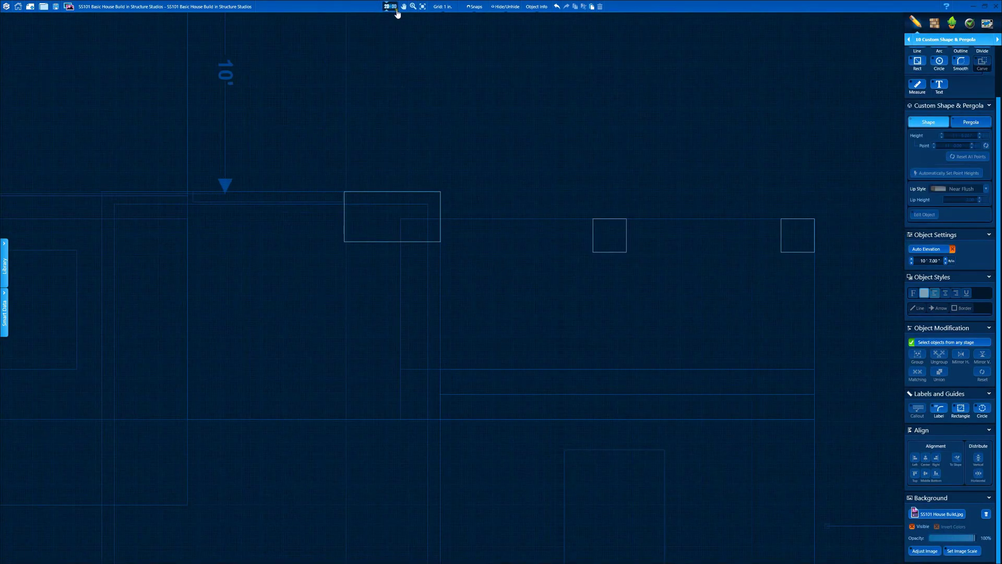
left_click(395, 7)
left_click(493, 228)
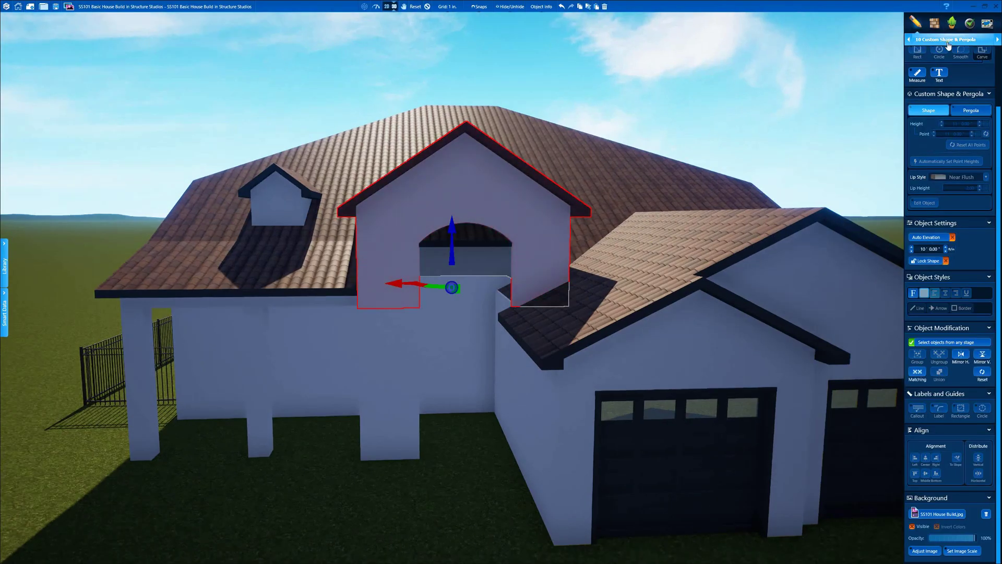
Check the window insertion options in the House stage and return to the Custom Shape & Pergola stage in the 2D plan
left_click(948, 46)
left_click(946, 56)
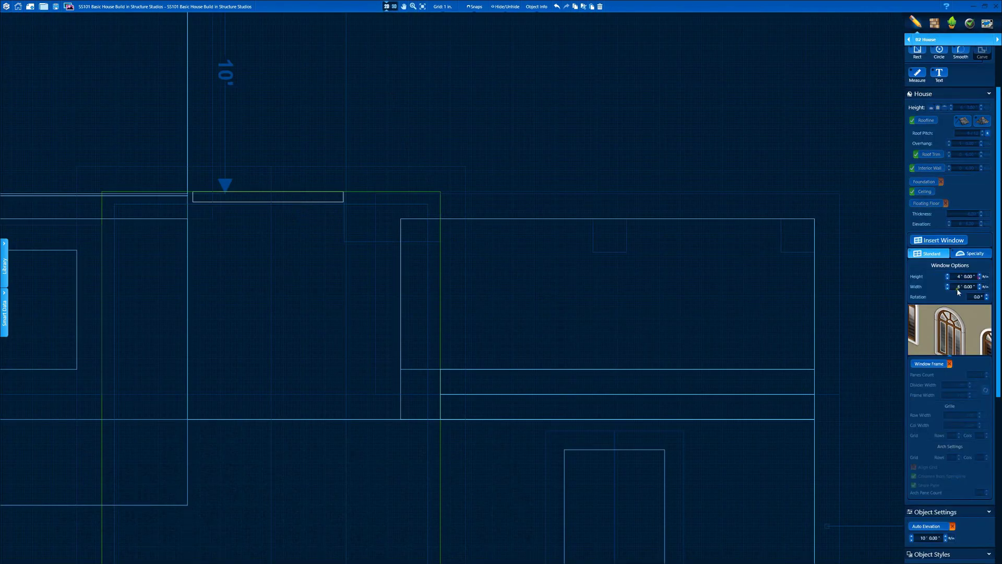
left_click(932, 42)
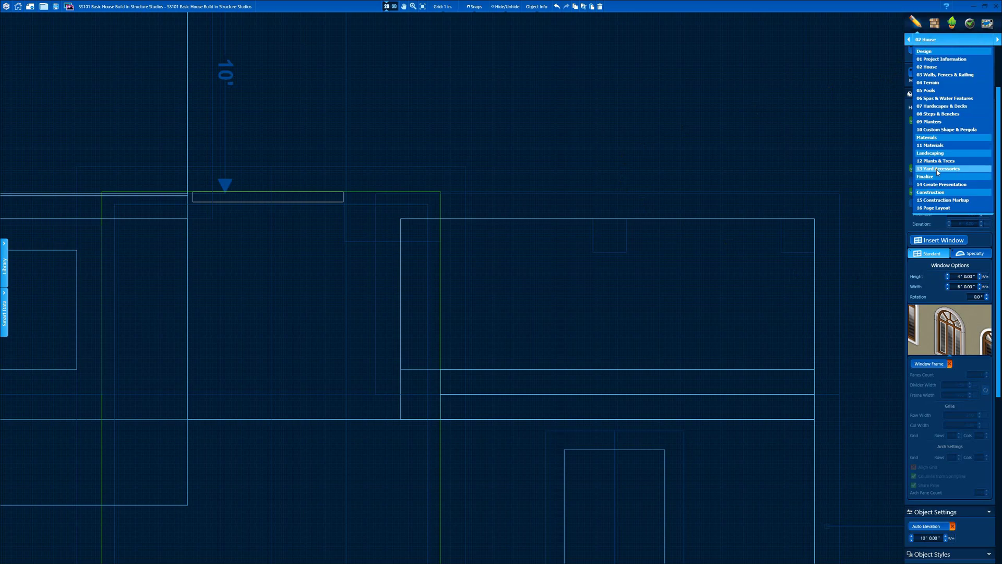
left_click(937, 129)
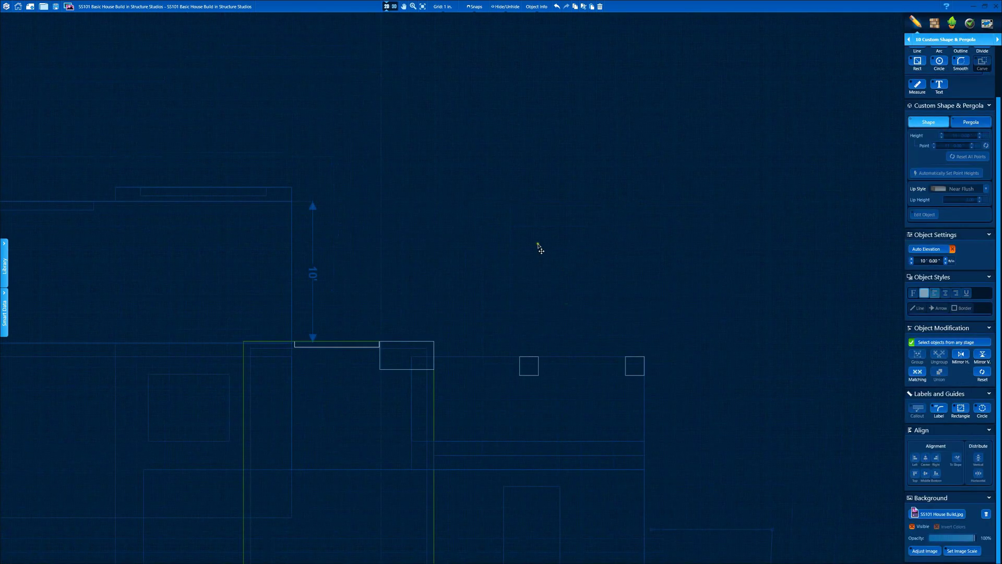
Draw a 6' horizontal baseline and a 4' vertical centerline from its midpoint as construction lines for the entry arch
scroll(615, 286, "up", 3)
left_click(649, 277)
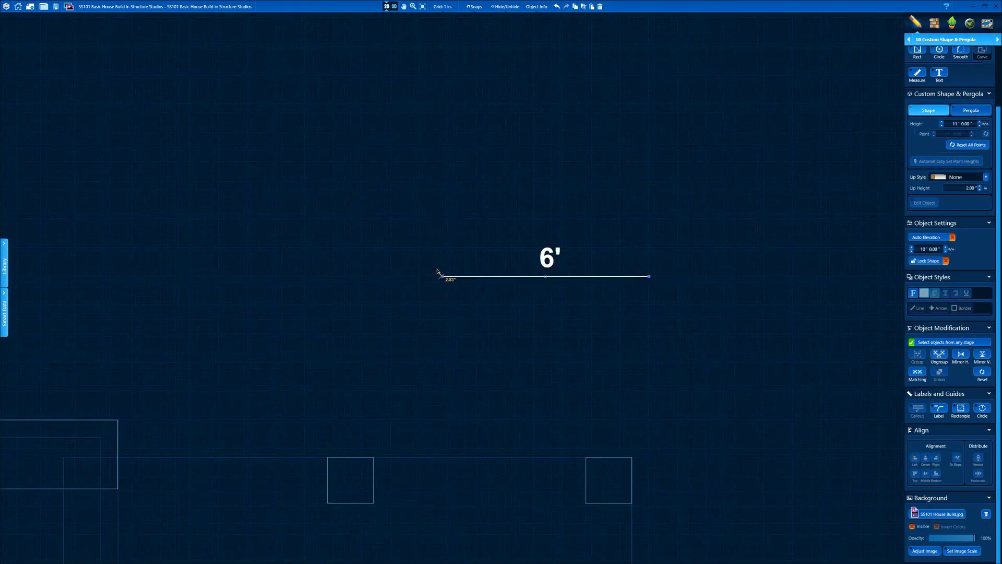
scroll(544, 284, "up", 2)
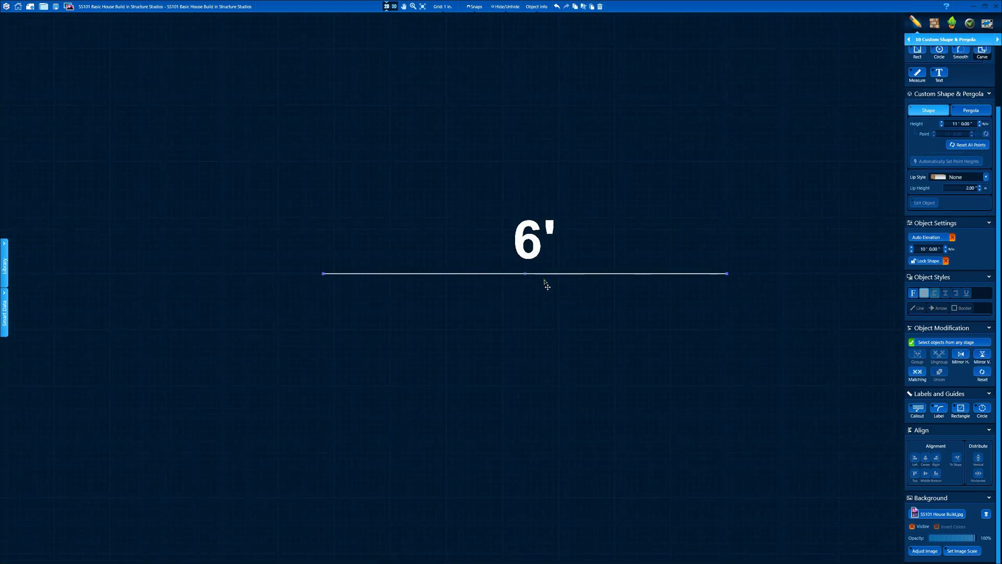
right_click(529, 103)
scroll(532, 103, "down", 3)
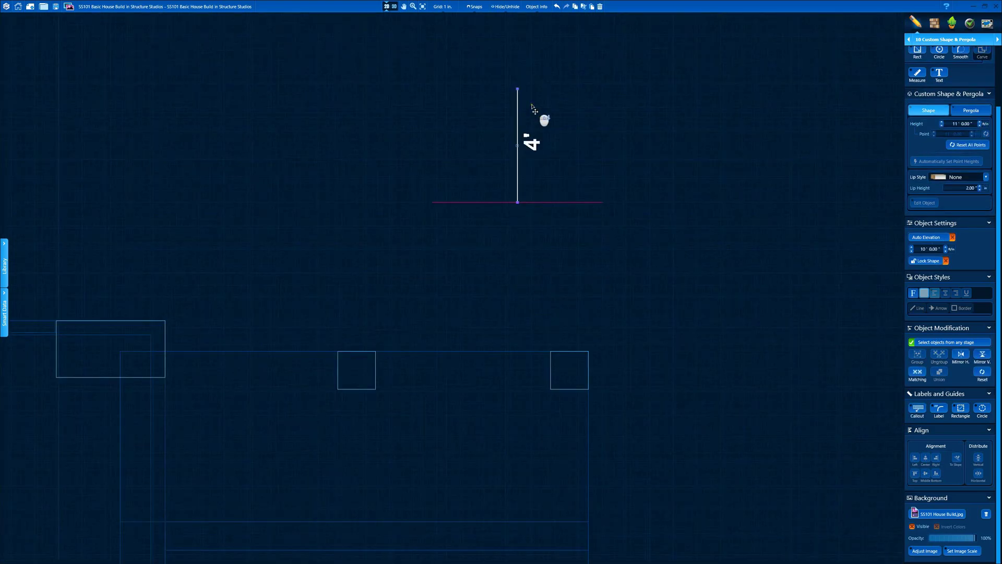
left_click(545, 101)
middle_click_drag(567, 116, 590, 247)
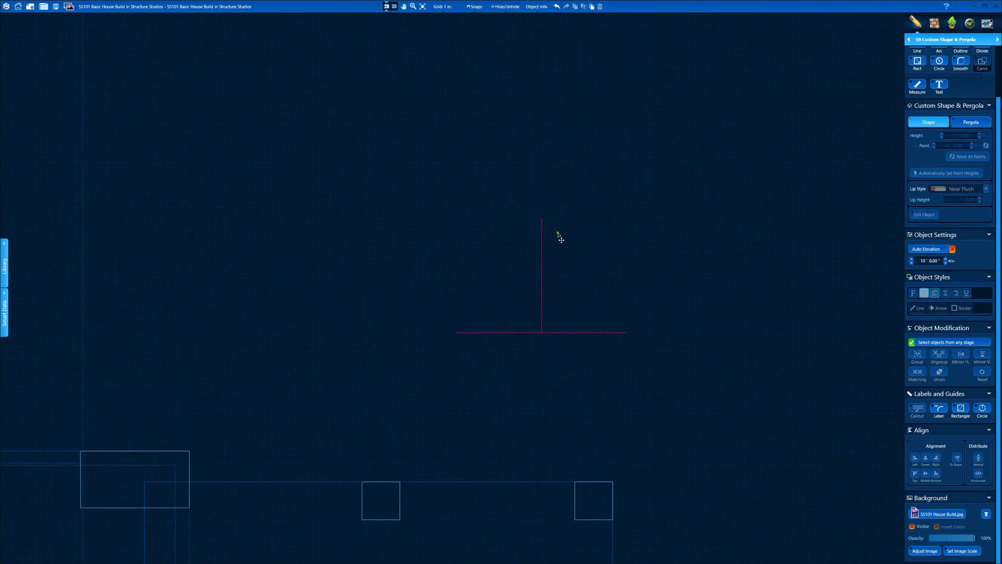
Draw a 3' 4" side line up from the baseline's end and an arc over the centerline, ending directly above the other end
left_click(457, 333)
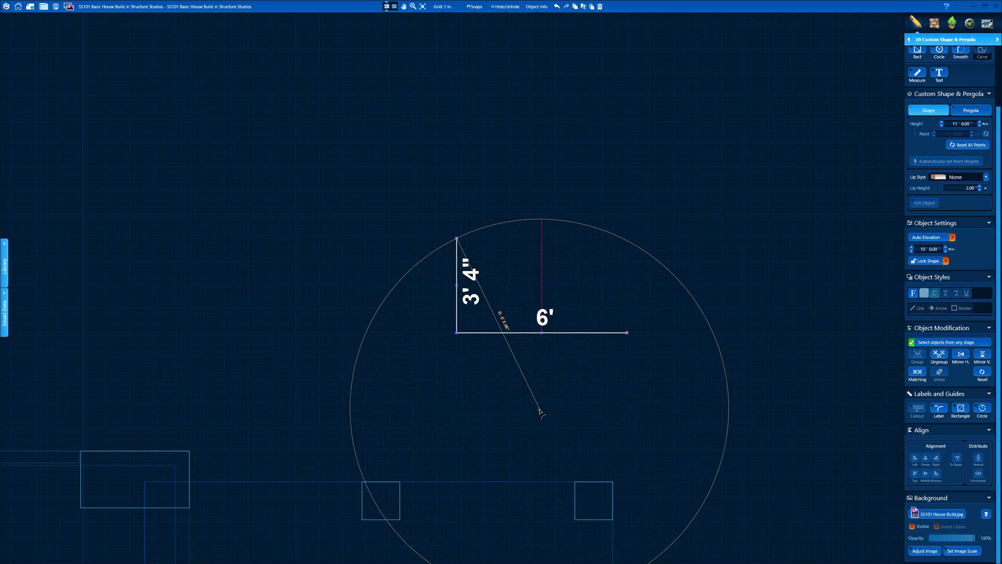
scroll(650, 238, "up", 5)
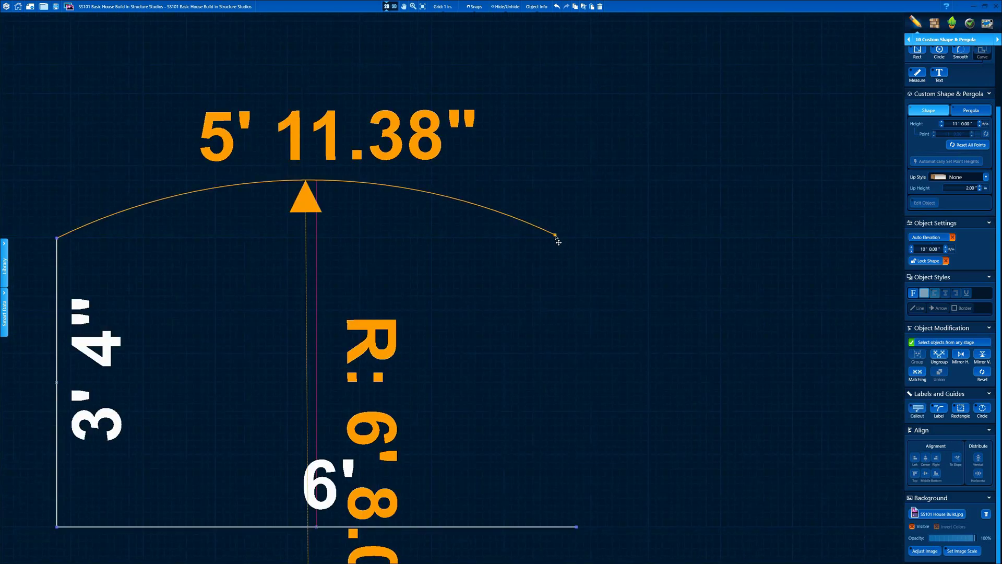
left_click_drag(556, 238, 576, 238)
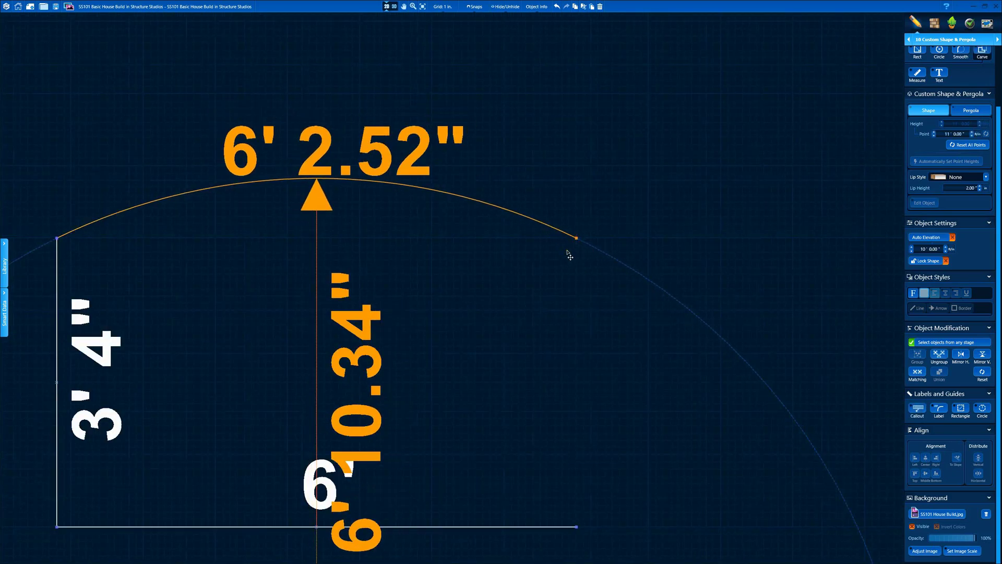
middle_click_drag(509, 331, 581, 244)
Delete the 6' baseline and draw the arch's second side line from the arc's end down to the base level
left_click(598, 402)
left_click(648, 440)
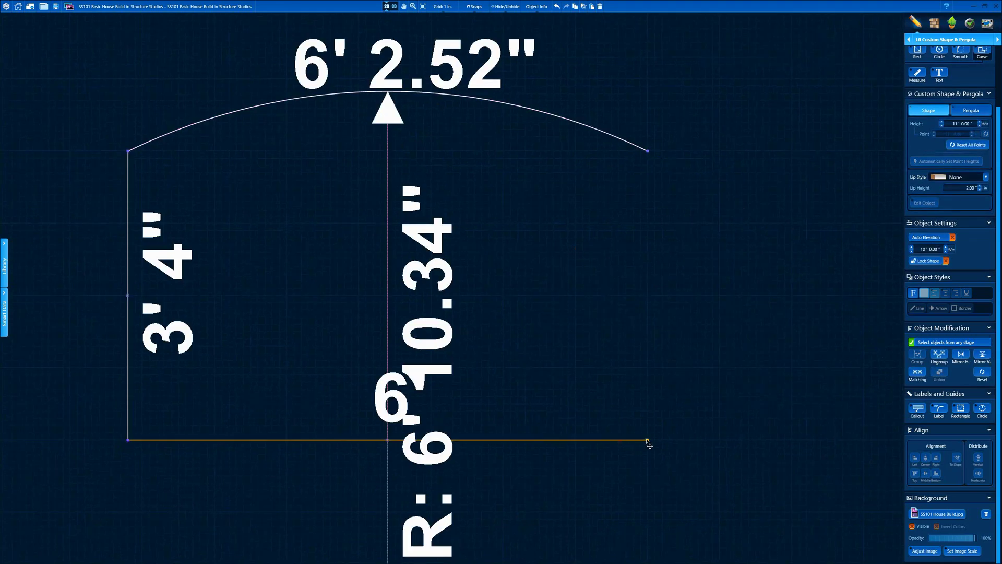
left_click_drag(648, 440, 603, 403)
key("Delete")
key("l")
left_click(648, 151)
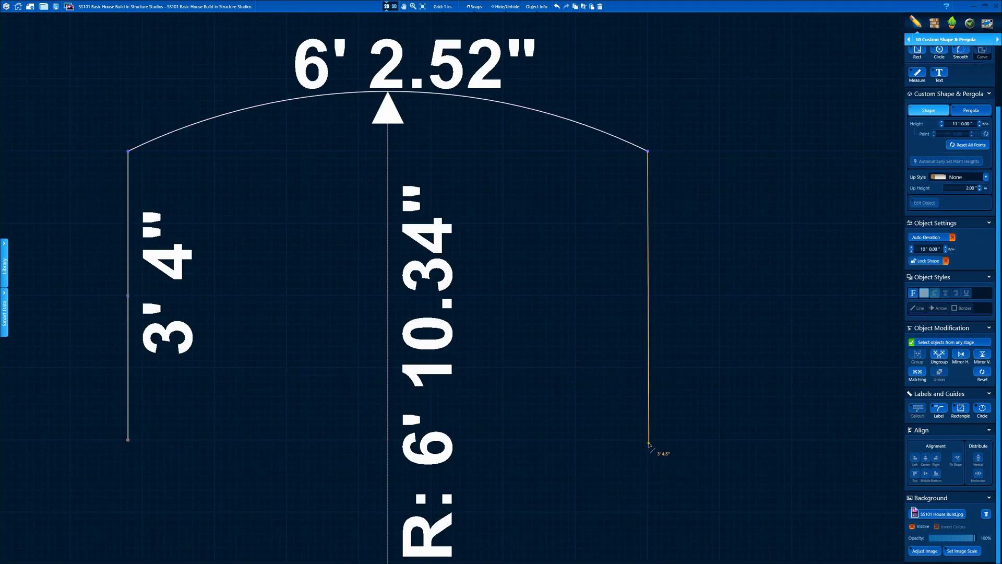
left_click_drag(650, 416, 767, 423)
Stand the arch upright in the 3D view and center it over the entry gable's opening at an elevation of 14' 0.75"
left_click(394, 7)
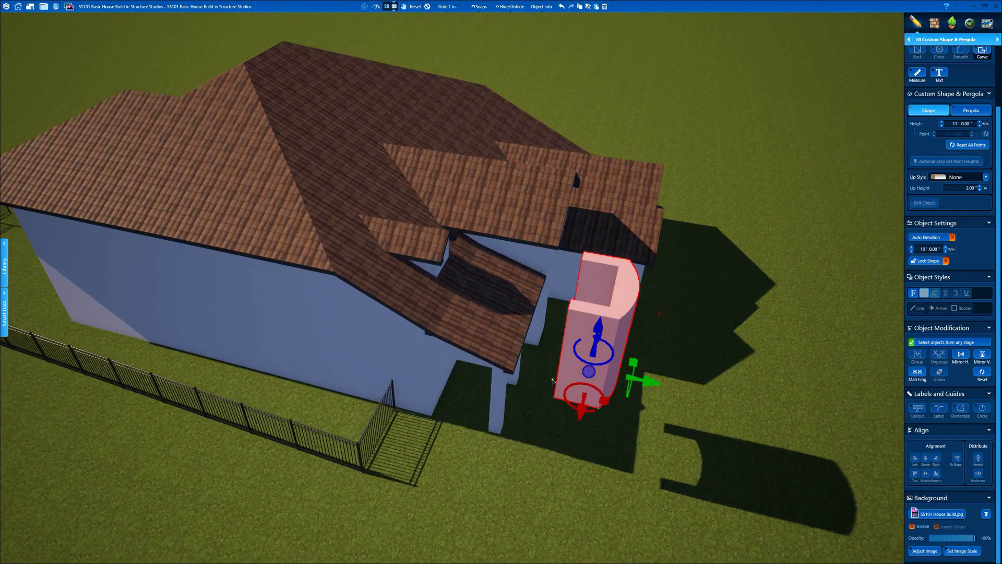
left_click_drag(588, 413, 553, 408)
right_click_drag(741, 344, 582, 360)
left_click(410, 296)
left_click_drag(398, 299, 632, 285)
key("f")
right_click_drag(589, 261, 552, 151)
left_click_drag(456, 228, 457, 78)
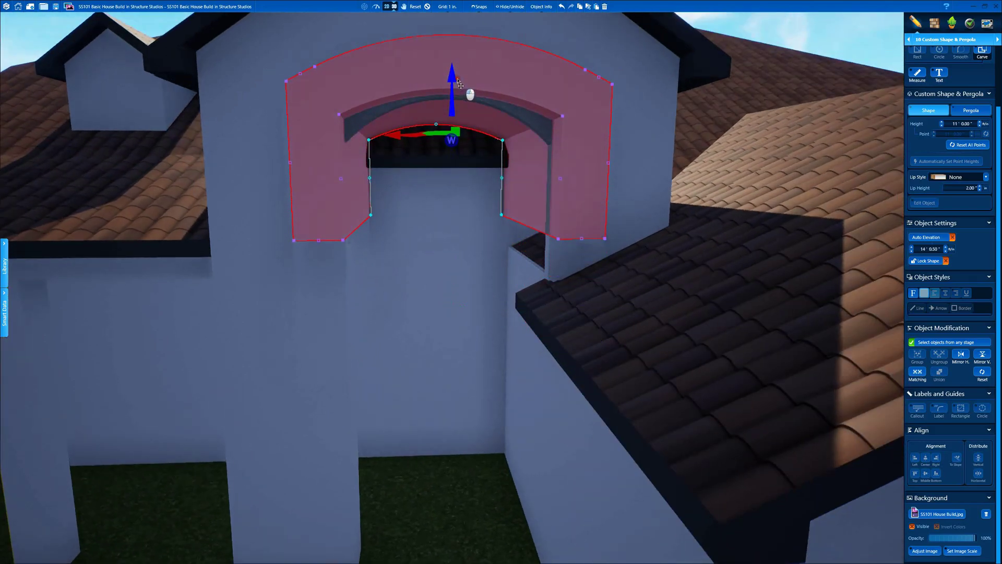
key("f")
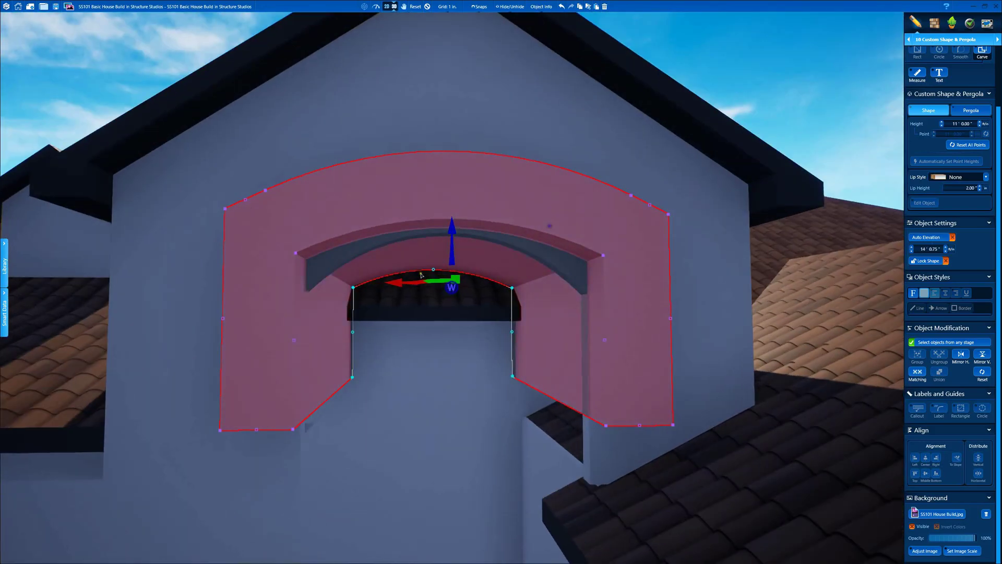
left_click_drag(397, 289, 394, 286)
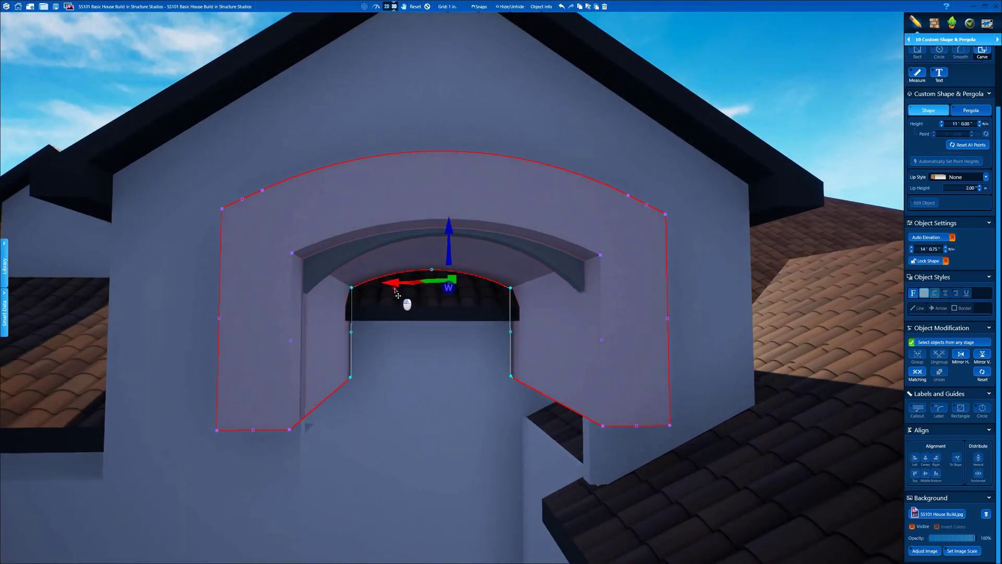
Lower the inner corner points of the arch opening, push the arch into the gable wall, and raise it to an elevation of 14' 3"
left_click(605, 258)
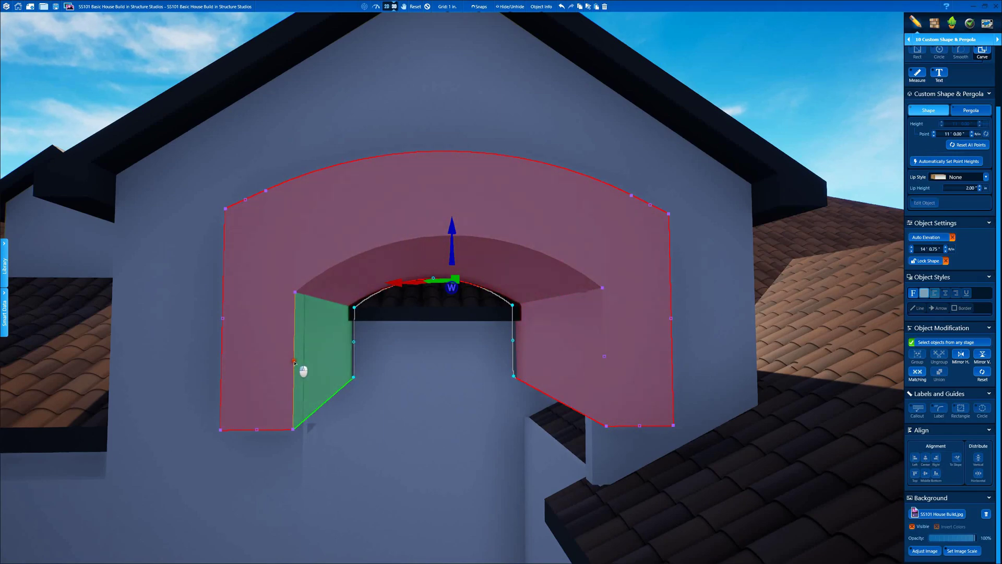
middle_click_drag(405, 271, 476, 232)
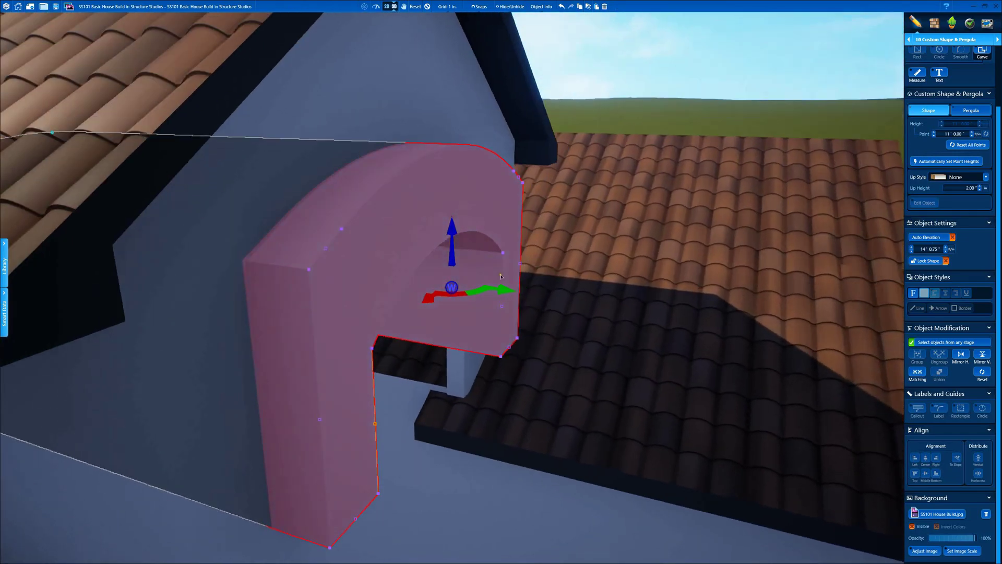
left_click_drag(503, 290, 467, 291)
middle_click_drag(462, 296, 452, 233)
left_click_drag(457, 234, 458, 225)
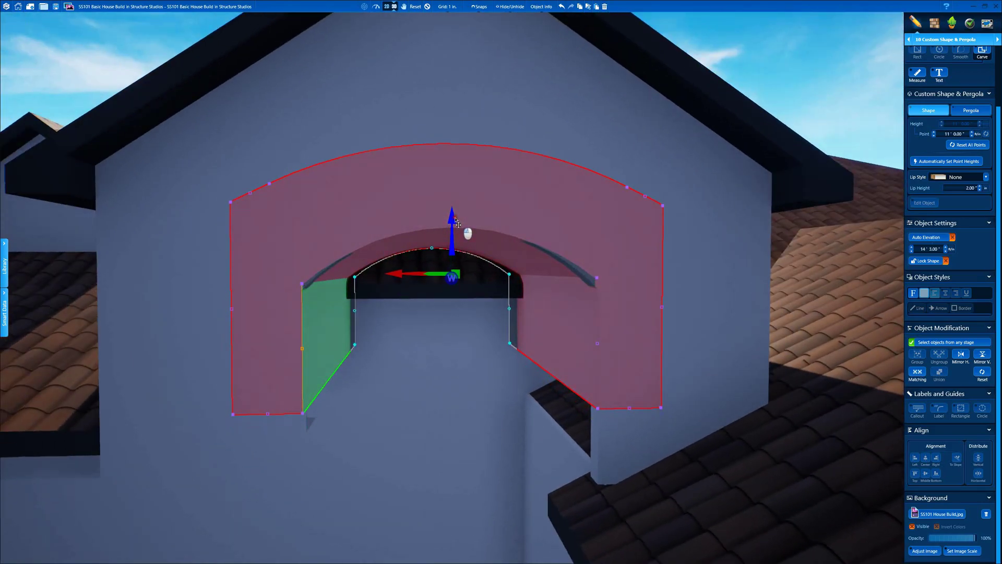
key("Up")
key("Right")
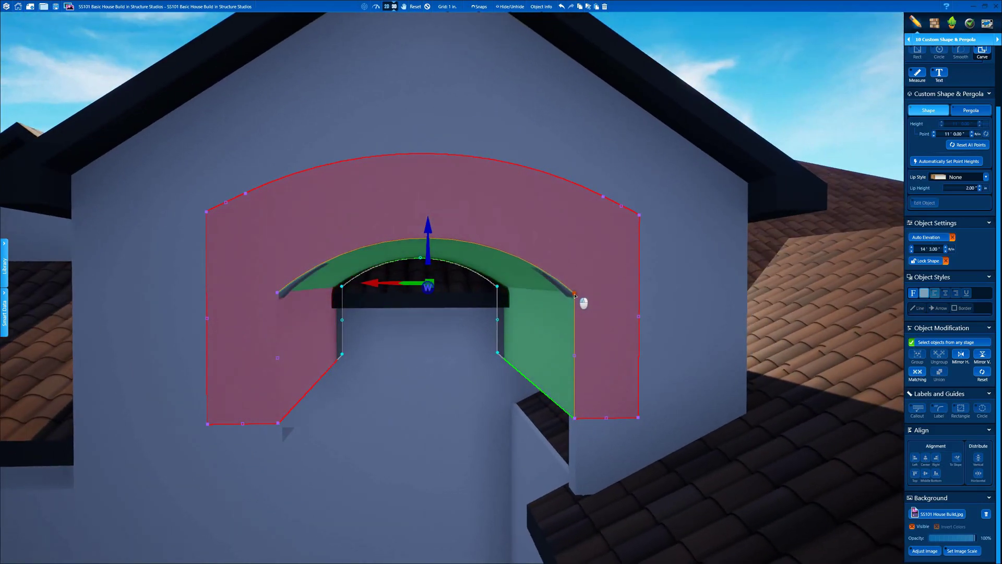
left_click_drag(276, 294, 277, 300)
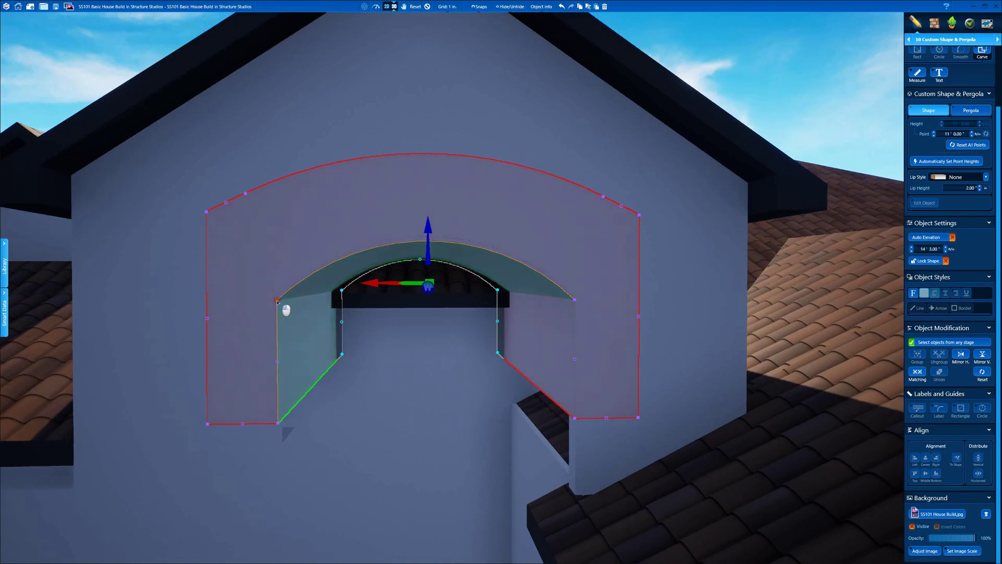
Shift the arch in the 2D plan so its front face lines up with the entry gable's front wall
left_click(427, 7)
scroll(421, 157, "down", 5)
right_click_drag(421, 157, 472, 277)
left_click(439, 149)
scroll(473, 277, "up", 5)
left_click(455, 236)
middle_click_drag(455, 237, 572, 334)
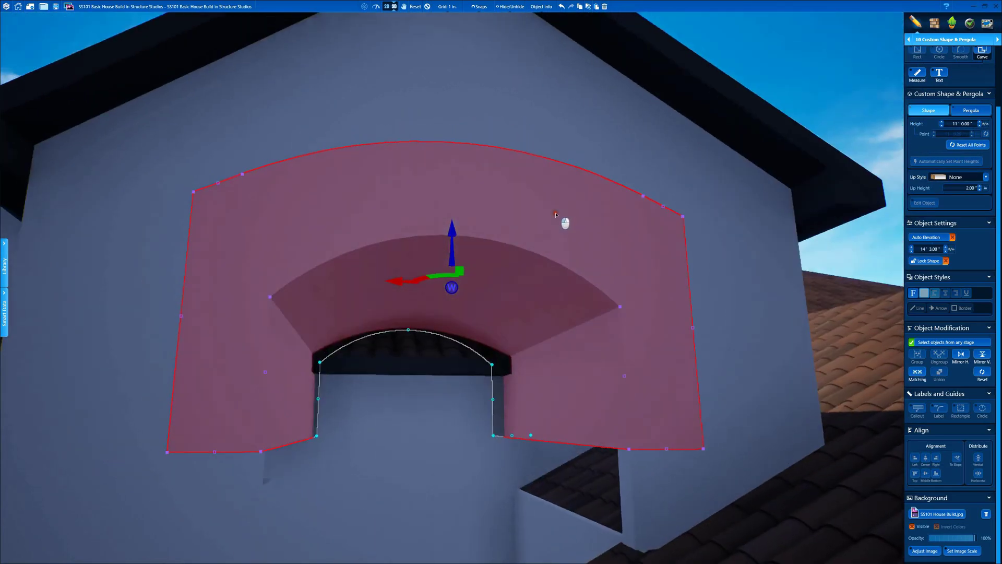
key("Escape")
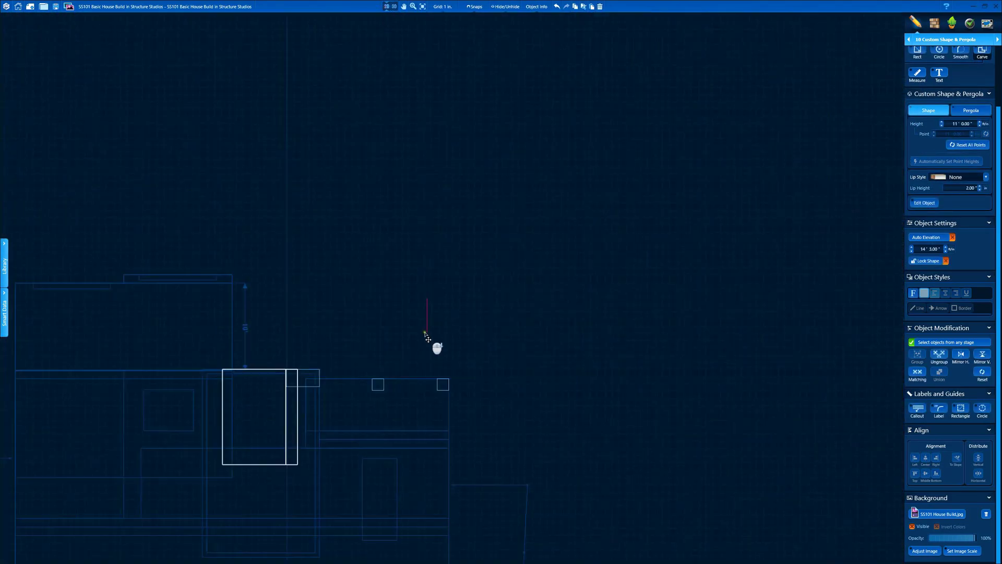
scroll(431, 342, "up", 5)
scroll(486, 243, "up", 2)
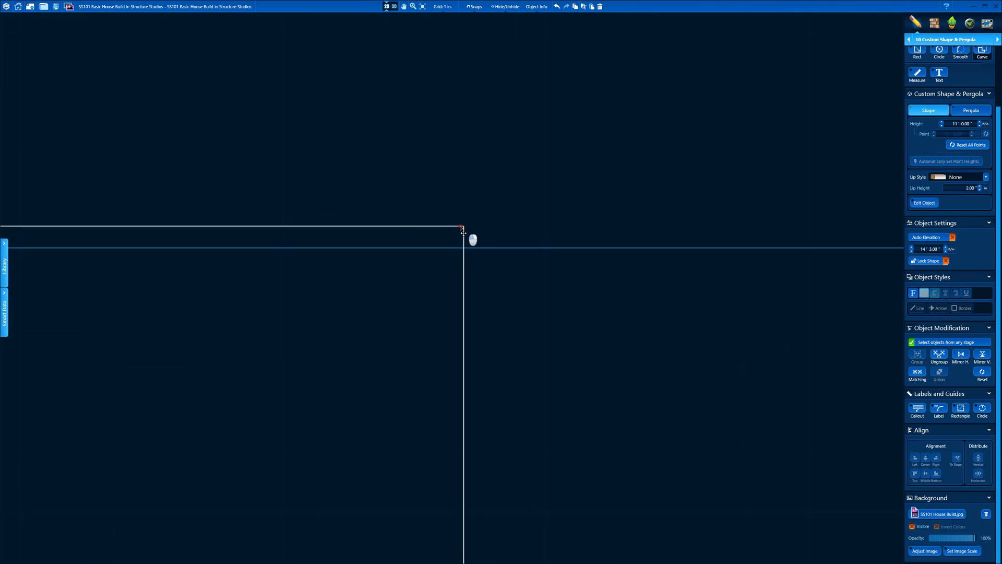
left_click_drag(463, 231, 463, 252)
left_click(394, 7)
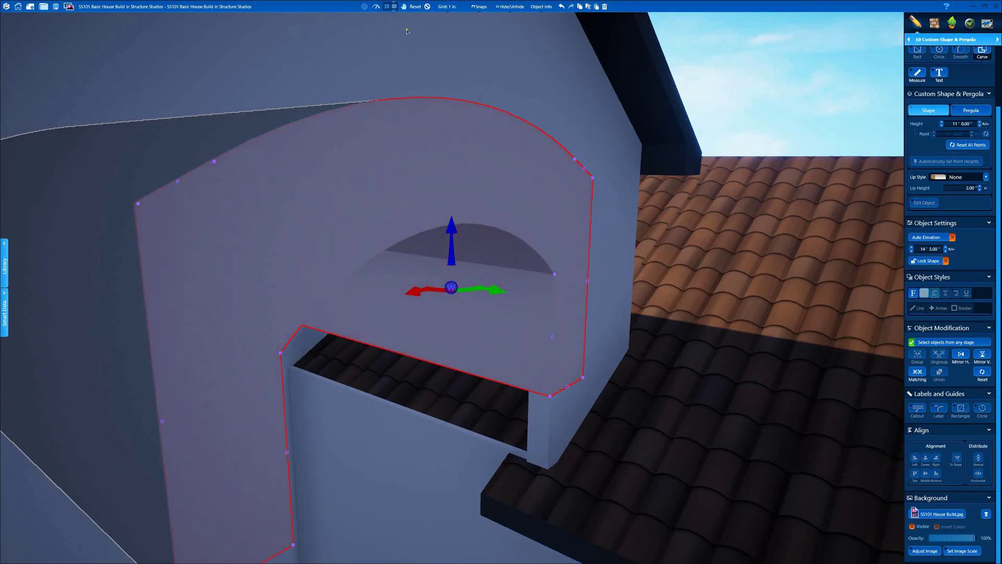
Extend the arch's garage-side leg down to the ground along the garage wall
left_click(427, 7)
scroll(495, 180, "down", 5)
left_click_drag(495, 180, 459, 180)
left_click(459, 248)
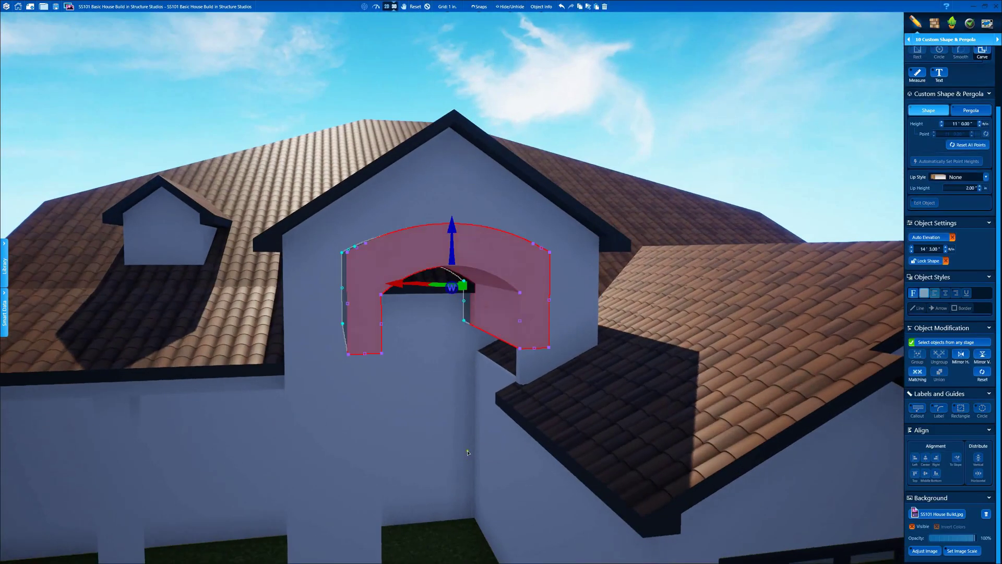
left_click_drag(539, 410, 533, 421)
scroll(535, 420, "up", 3)
left_click_drag(569, 371, 549, 527)
scroll(541, 226, "down", 2)
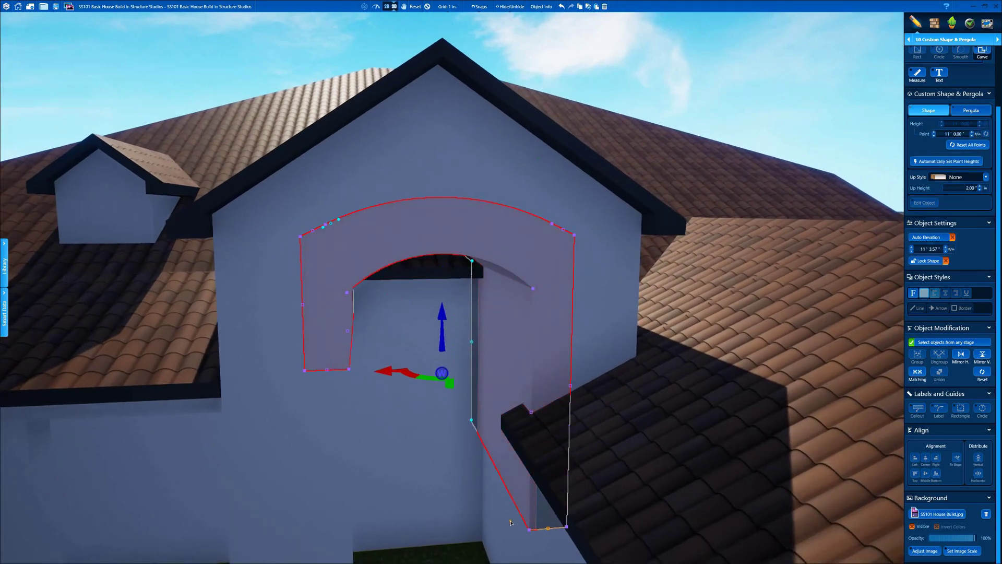
scroll(518, 434, "up", 1)
middle_click_drag(518, 434, 621, 419)
scroll(614, 460, "down", 3)
left_click_drag(550, 454, 548, 508)
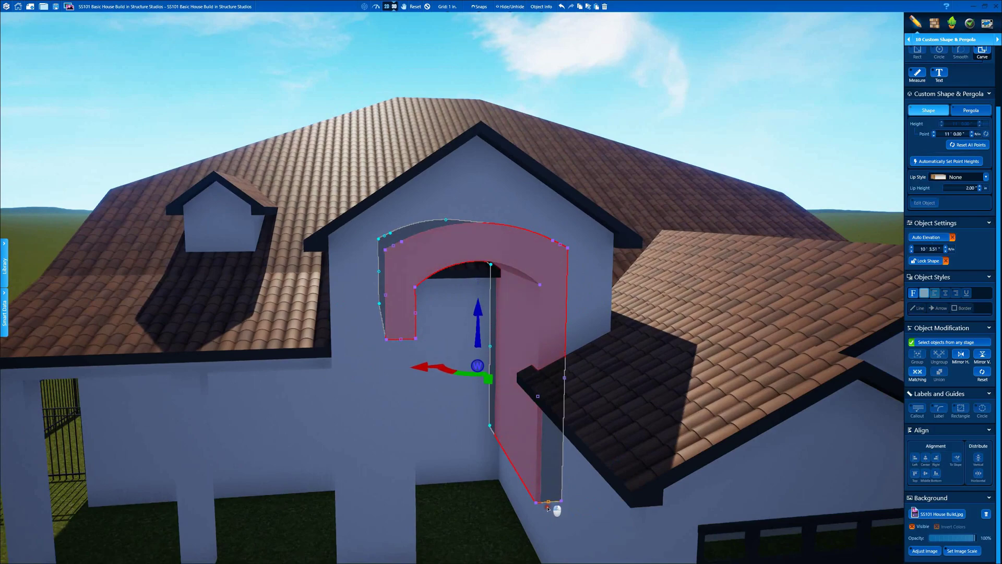
left_click_drag(539, 554, 412, 400)
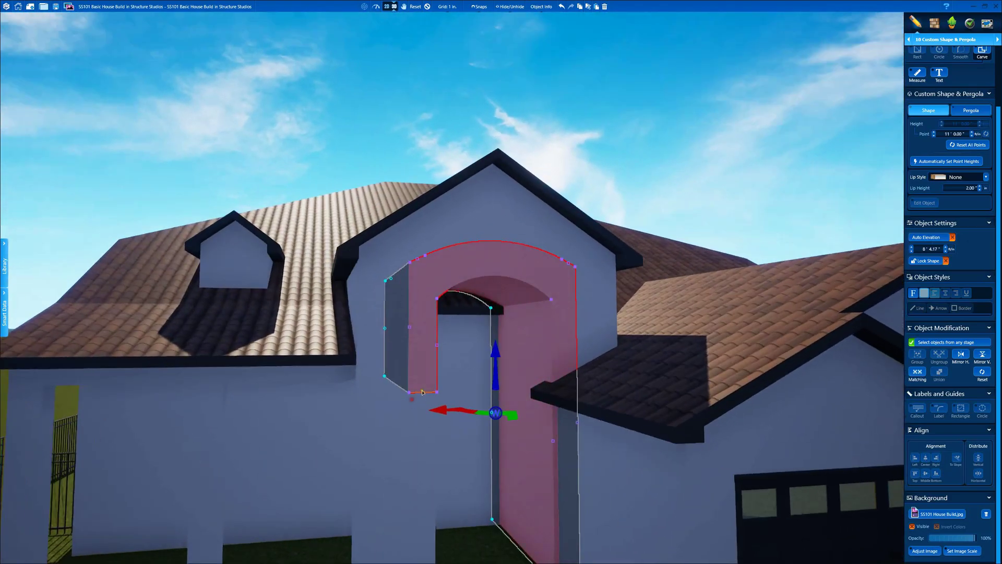
Move the arch out of the entry gable onto the open lawn and rotate it to lie flat
left_click(428, 7)
left_click_drag(433, 230, 490, 241)
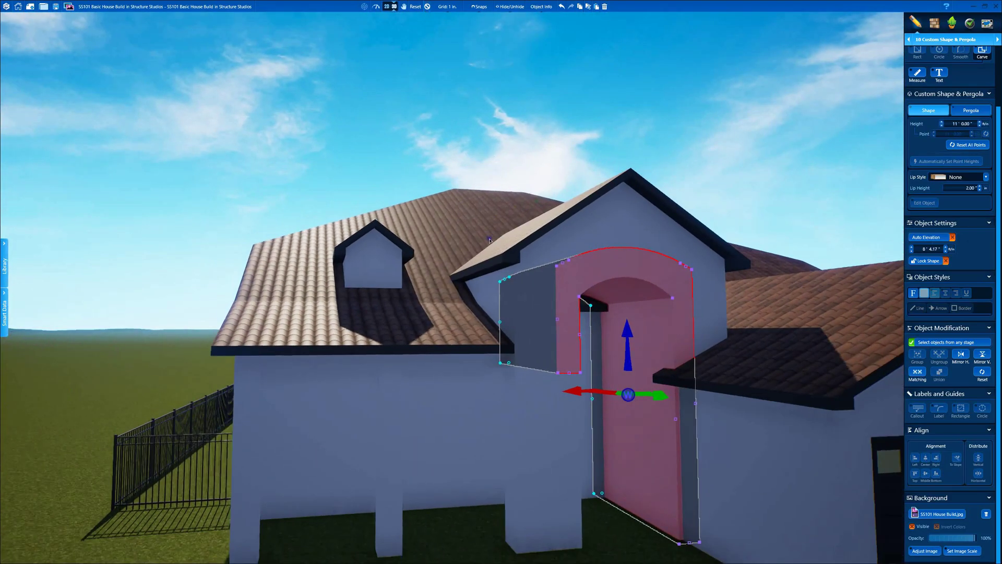
left_click(428, 7)
scroll(593, 358, "down", 3)
left_click_drag(593, 358, 618, 334)
scroll(607, 325, "up", 3)
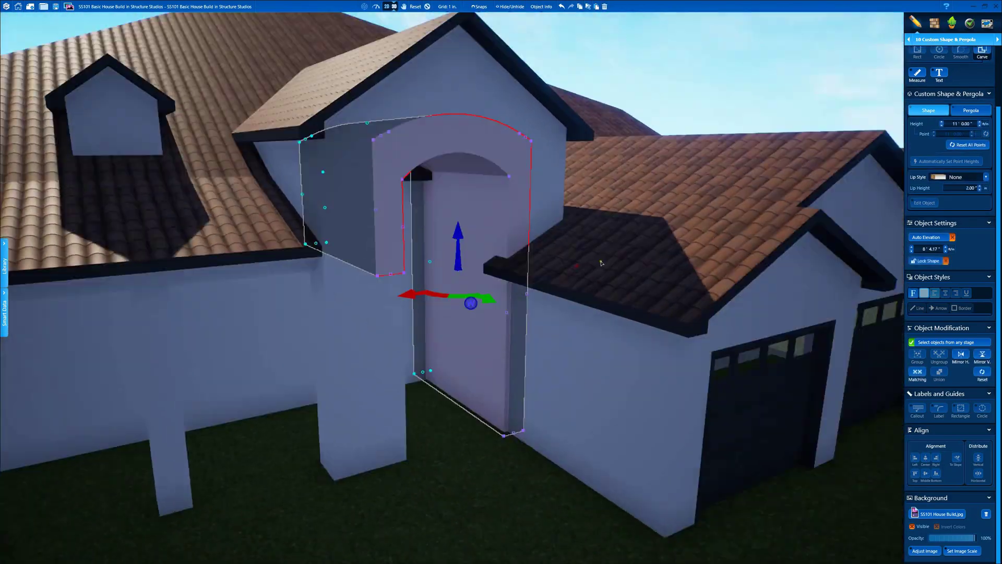
left_click_drag(601, 264, 474, 271)
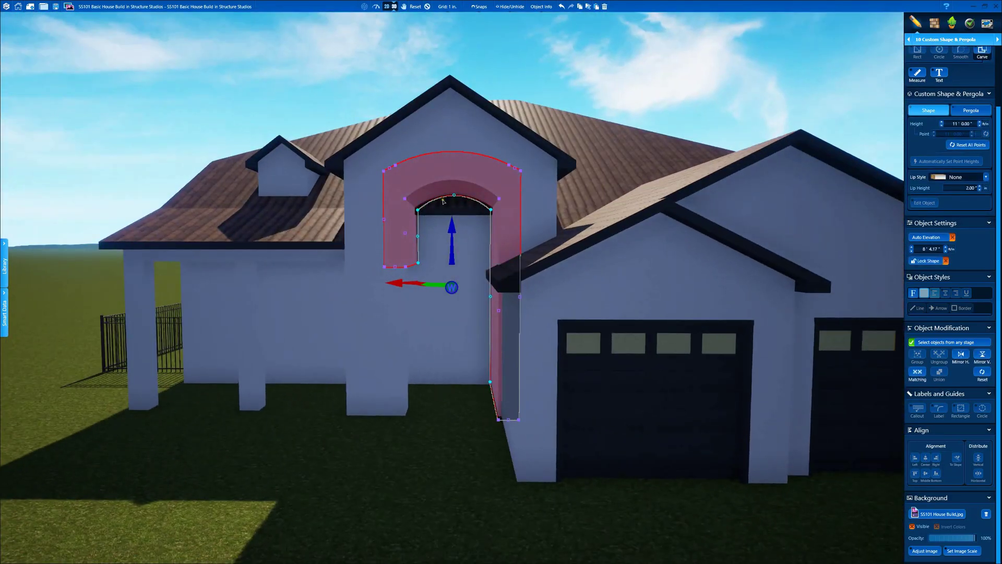
left_click_drag(390, 203, 558, 308)
left_click_drag(402, 272, 595, 308)
left_click_drag(495, 302, 454, 292)
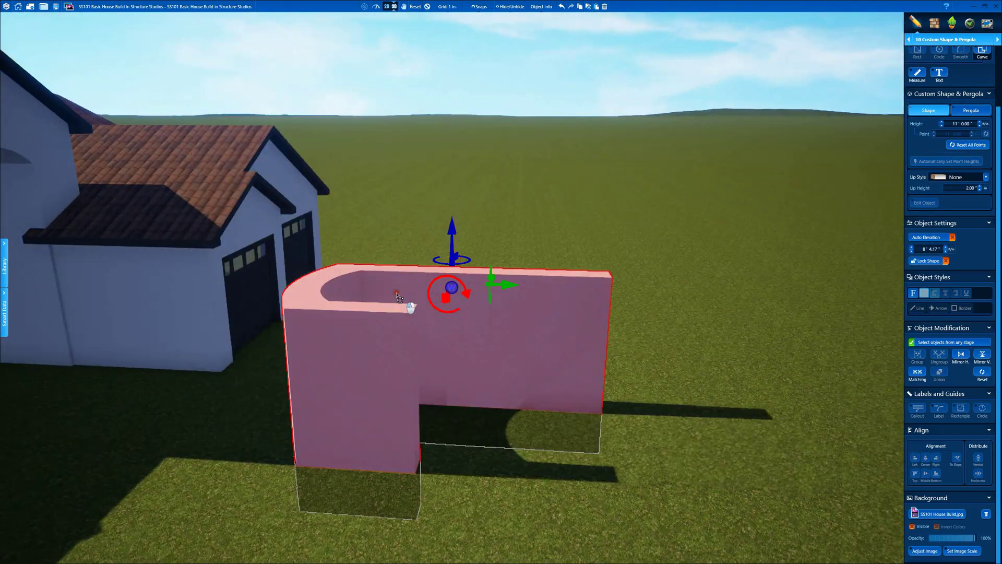
Turn the grid off in the 2D plan and open the arch shape for object editing
left_click(386, 7)
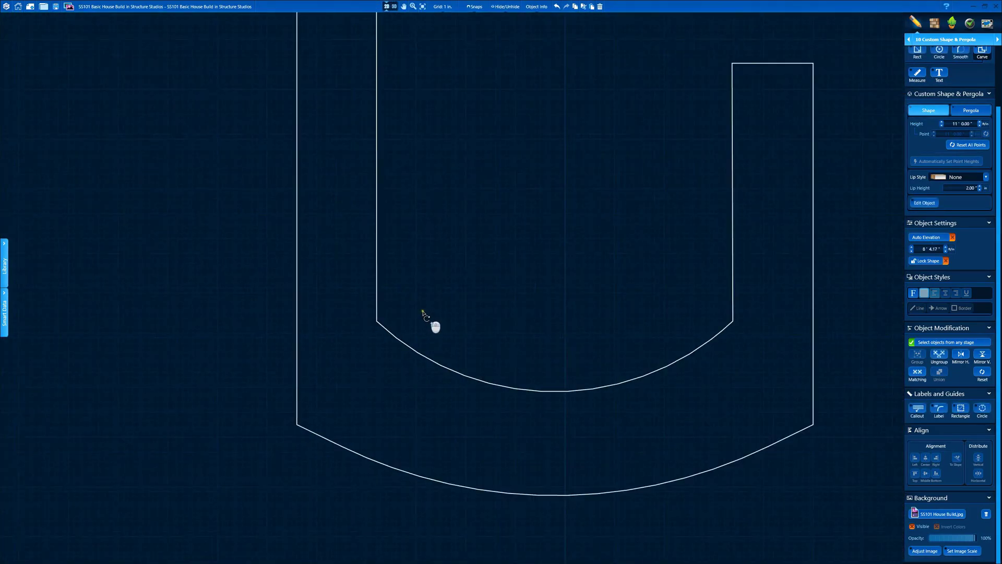
left_click(449, 11)
left_click(474, 6)
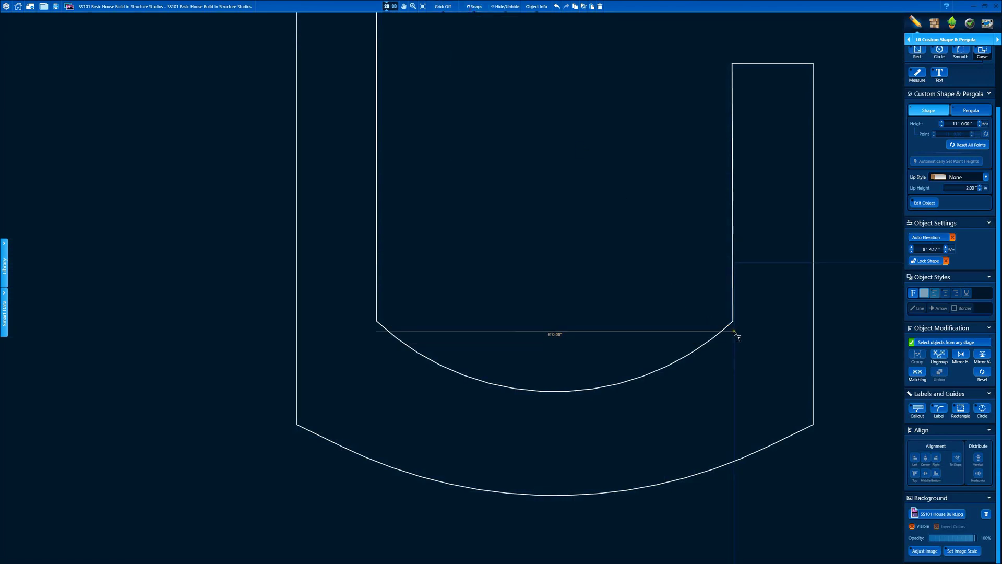
scroll(733, 332, "down", 6)
left_click(921, 206)
middle_click_drag(643, 103, 602, 314)
scroll(552, 317, "up", 7)
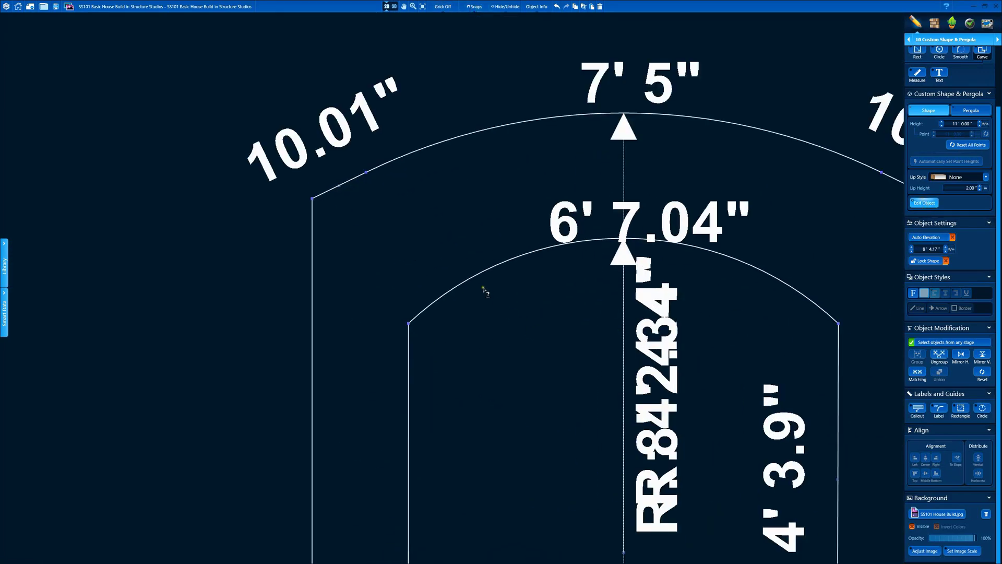
Trace a closed filler shape in the arch opening with a 6' 7.04" arc, sides about 11" and a base about 5' 11.73"
left_click(409, 324)
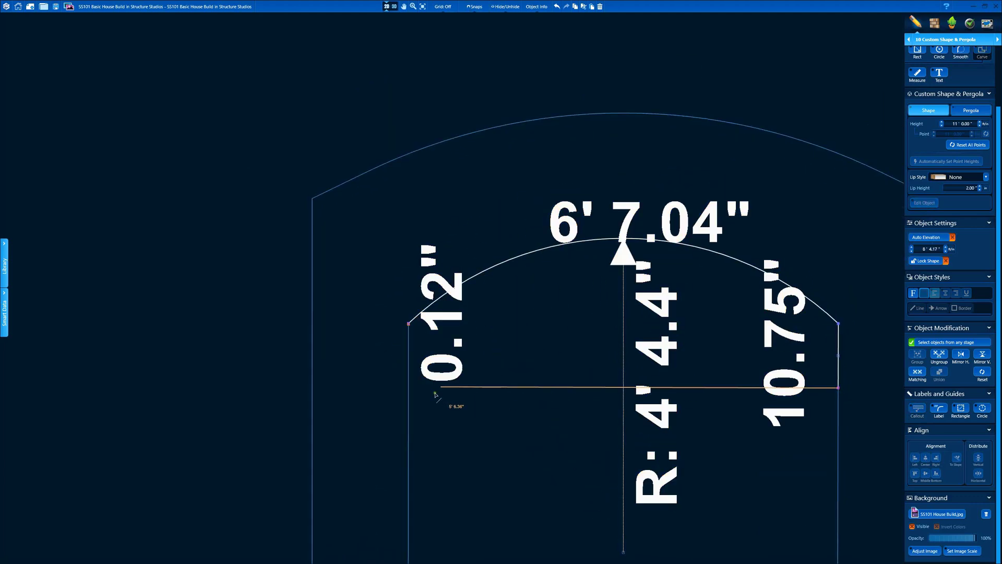
left_click(406, 392)
left_click(409, 324)
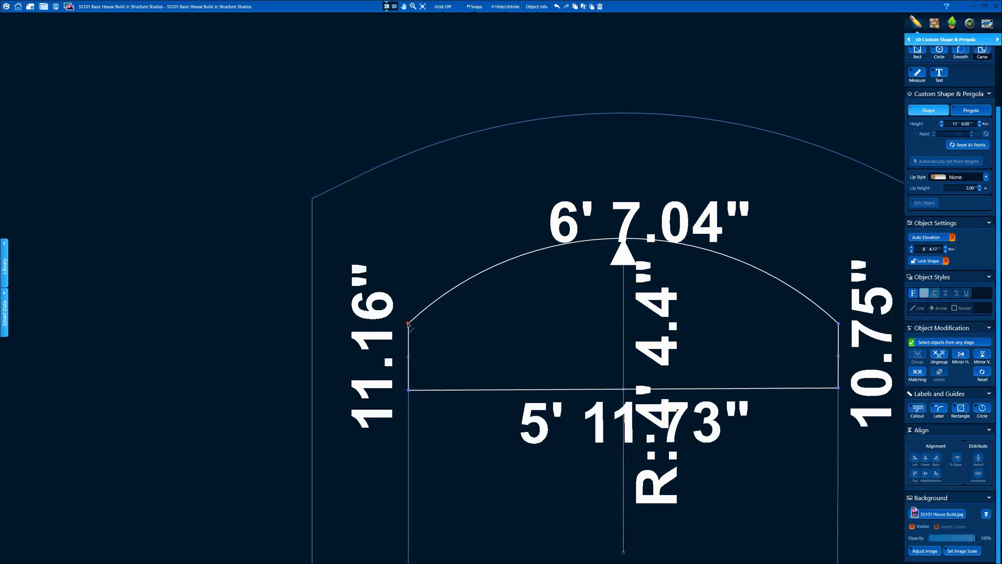
Delete the arch outline around the traced filler shape and set the filler's height to 2'
scroll(421, 331, "down", 6)
left_click(500, 282)
key("Delete")
left_click(394, 6)
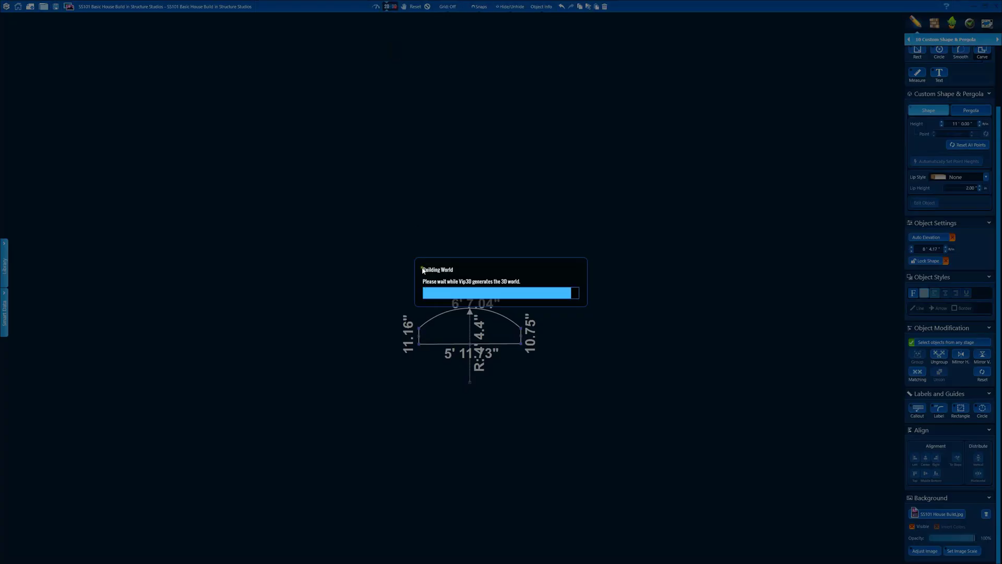
left_click(548, 314)
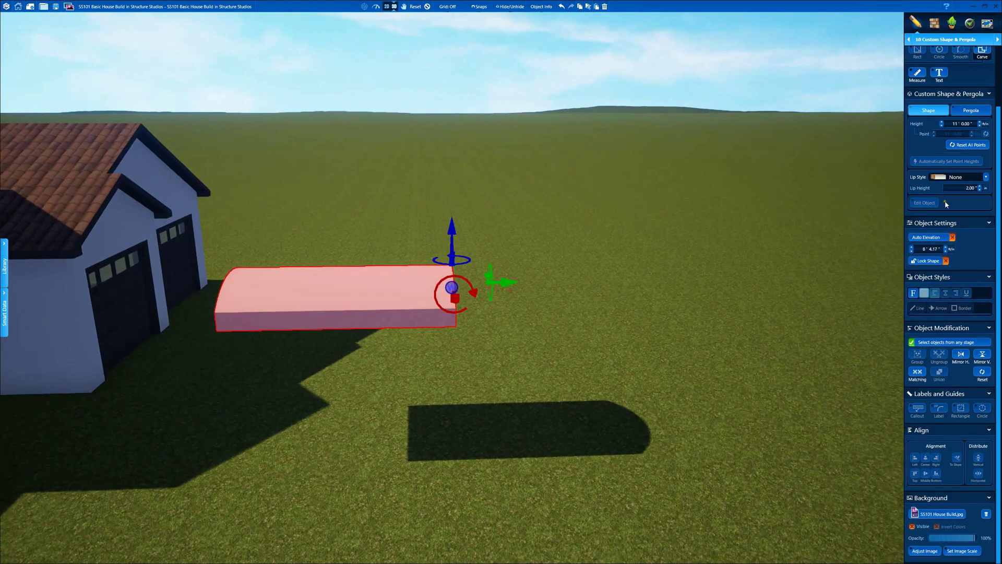
left_click(955, 124)
type("2")
key("Return")
Stand the filler upright and position it in the entry's arch opening at an elevation of 14' 4.50"
right_click_drag(647, 209, 532, 239)
left_click_drag(446, 308, 394, 259)
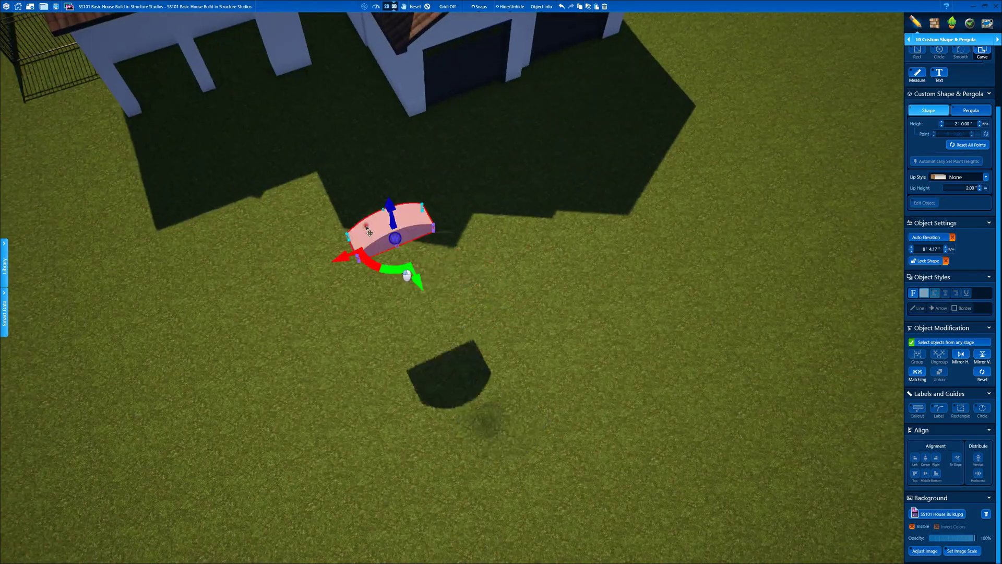
middle_click_drag(251, 125, 444, 314)
left_click_drag(431, 302, 483, 241)
left_click(387, 6)
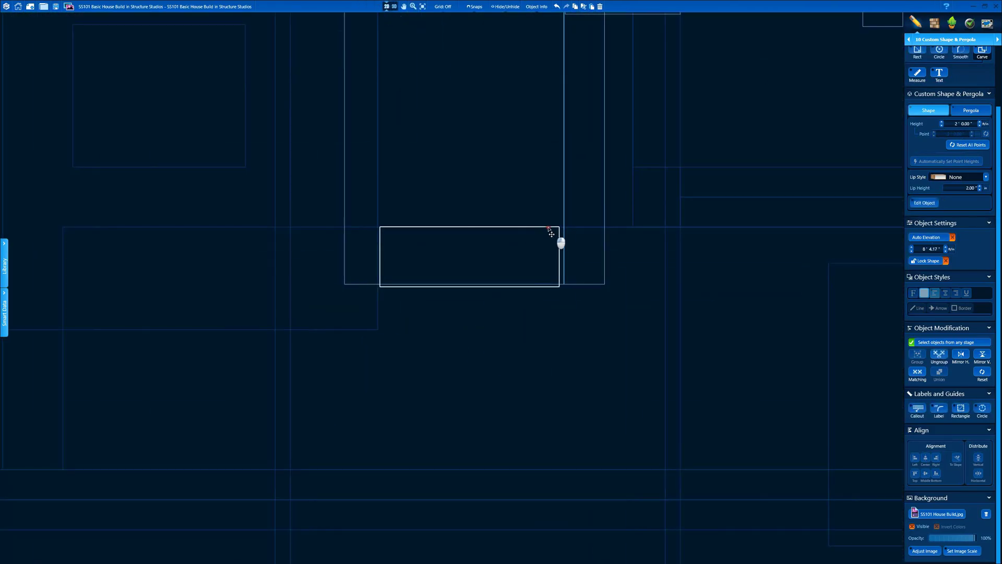
left_click(396, 6)
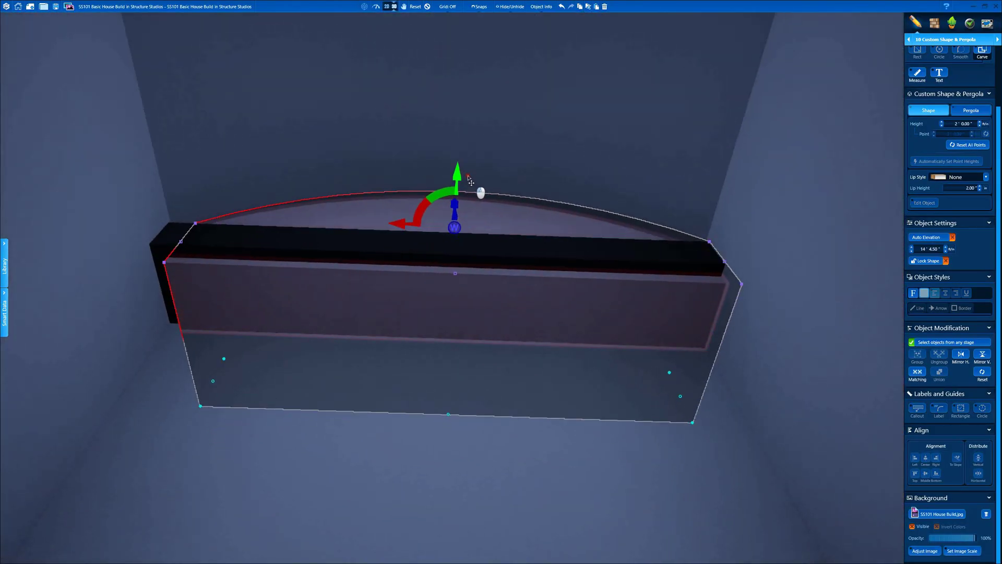
Nudge the filler in small moves until it fits flush under the curved top of the entry arch
middle_click_drag(471, 162, 468, 235)
left_click_drag(403, 287, 385, 287)
scroll(548, 290, "down", 4)
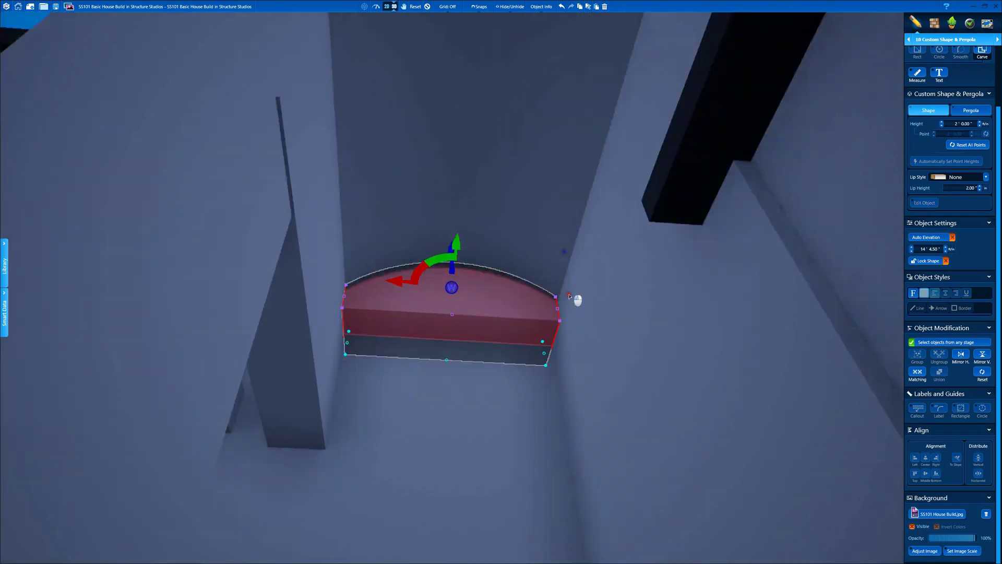
right_click_drag(567, 293, 560, 359)
left_click(427, 7)
scroll(427, 72, "down", 8)
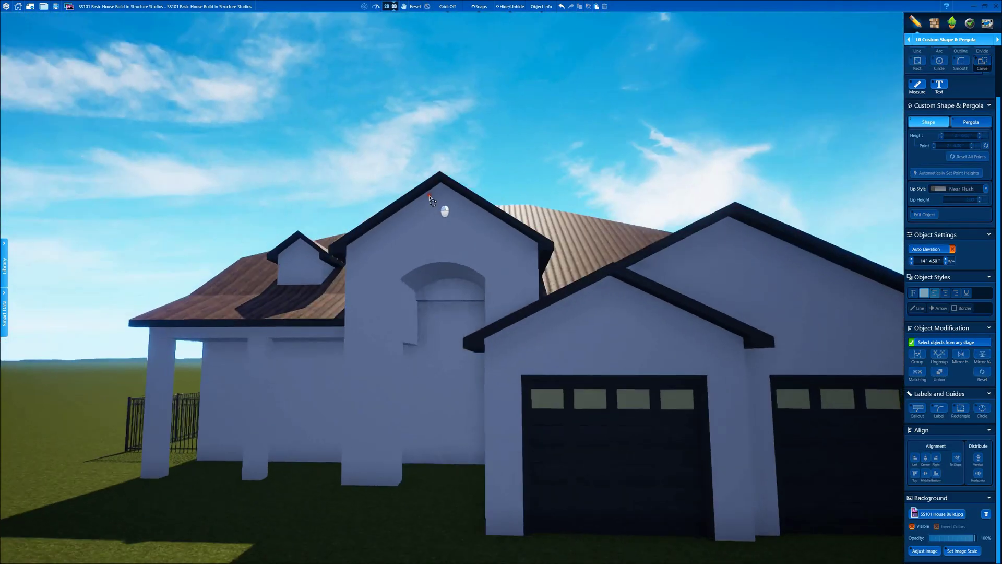
right_click_drag(446, 200, 441, 220)
scroll(445, 180, "up", 6)
right_click_drag(446, 174, 447, 293)
left_click(448, 293)
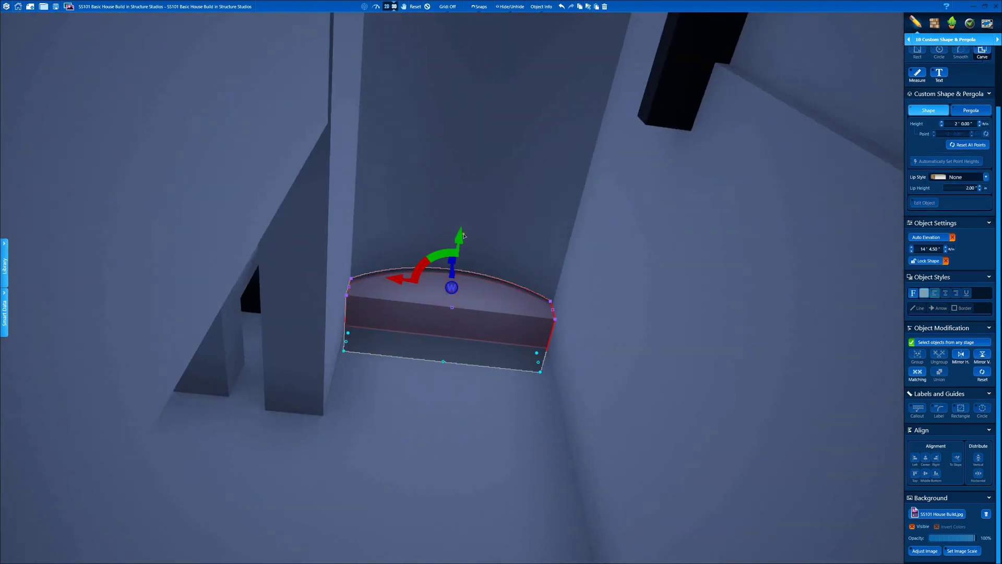
left_click_drag(460, 249, 460, 245)
left_click(427, 7)
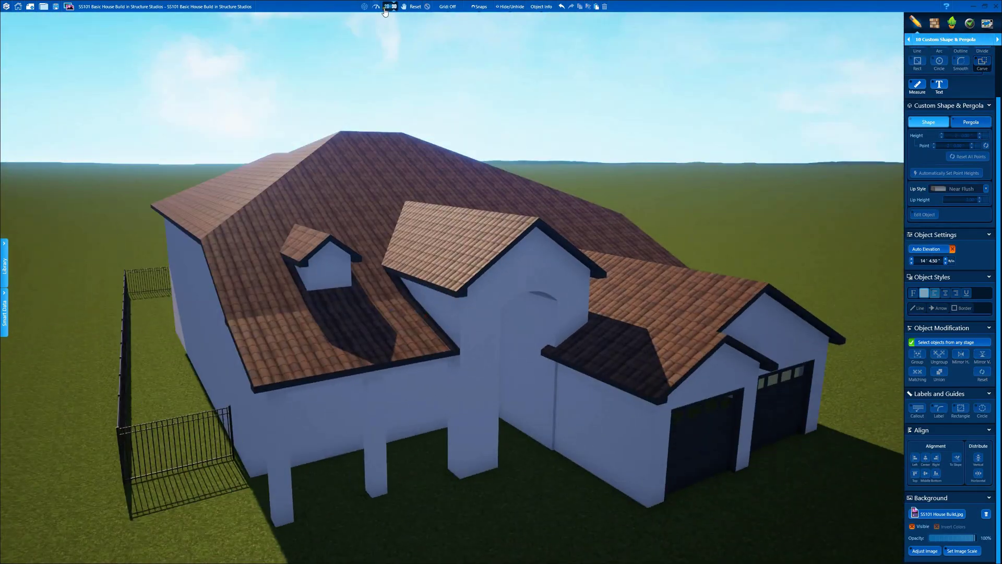
Lower the bottom edge of the entry arch's short leg slightly beside the porch column
mouse_move(473, 201)
right_mouse_down()
mouse_move(478, 214)
mouse_move(465, 215)
right_mouse_up()
right_click_drag(413, 267, 413, 253)
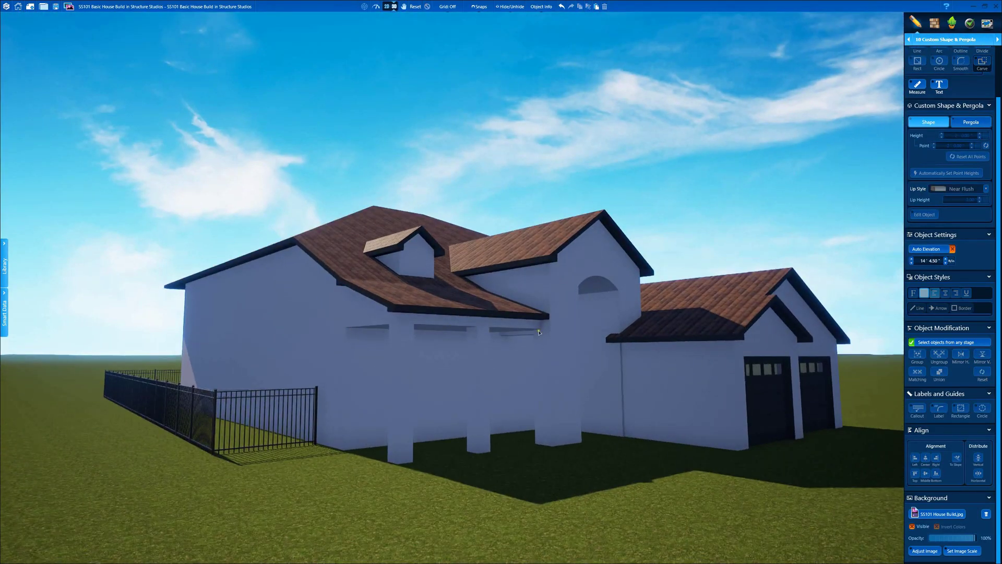
left_click(518, 336)
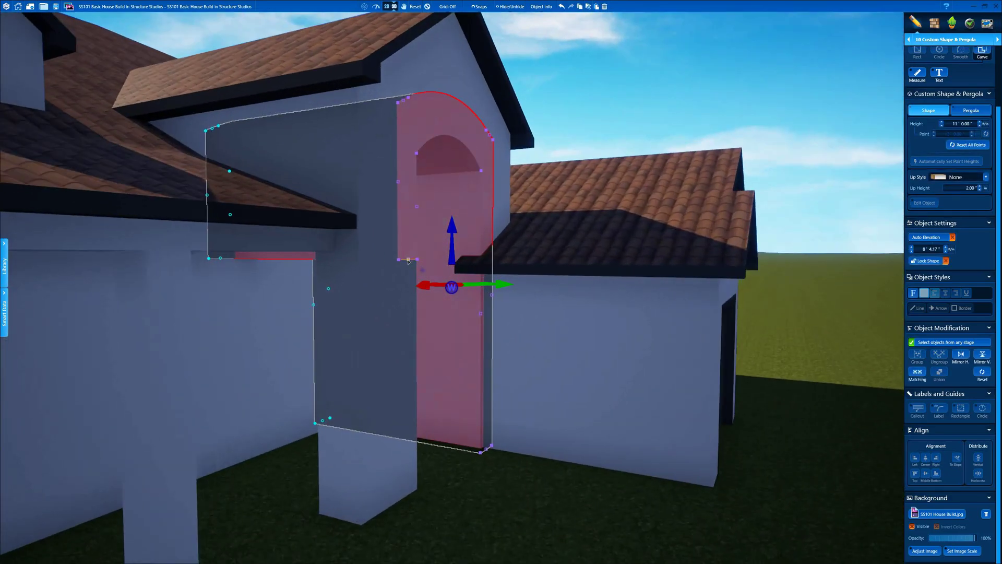
left_click(479, 7)
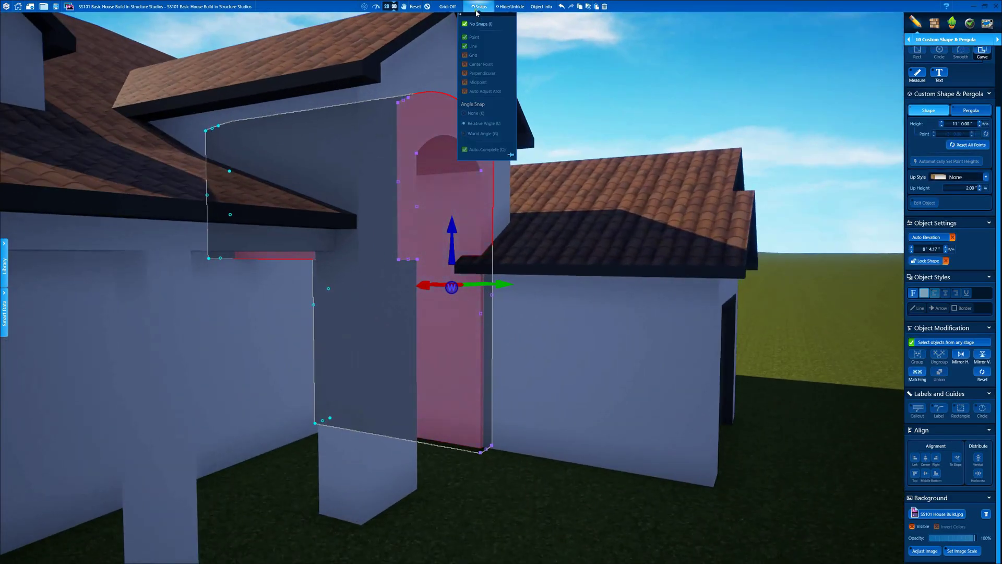
left_click(477, 8)
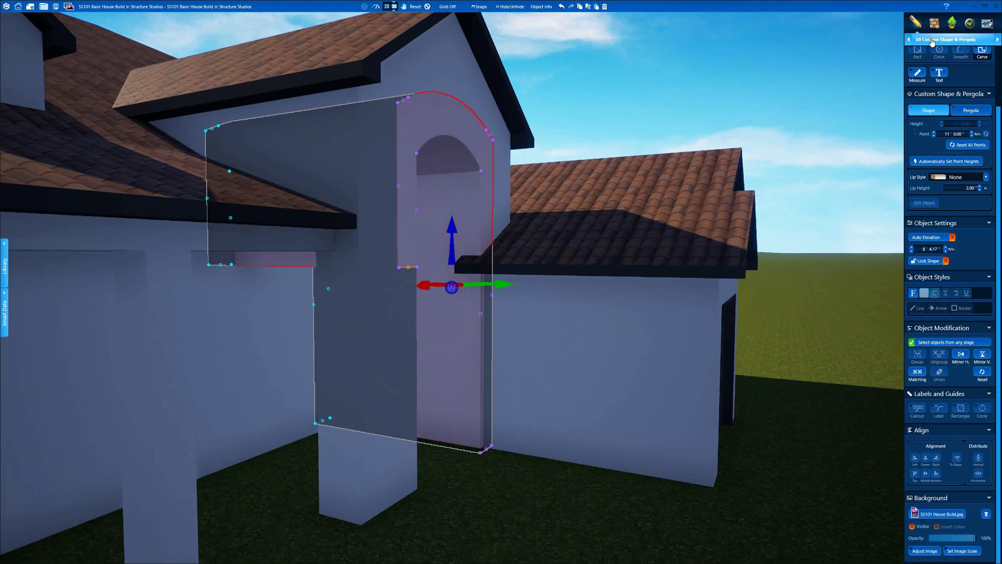
Set a 1 in. grid with grid snapping and outline an L-shaped porch beam, 14' 11" by 7' and 1' 4" wide
left_click(385, 6)
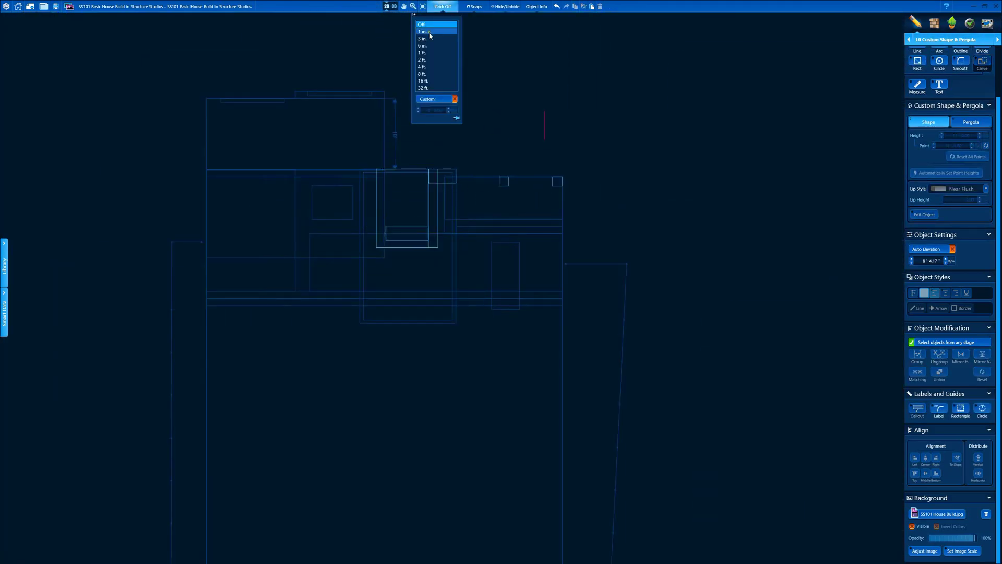
left_click(475, 6)
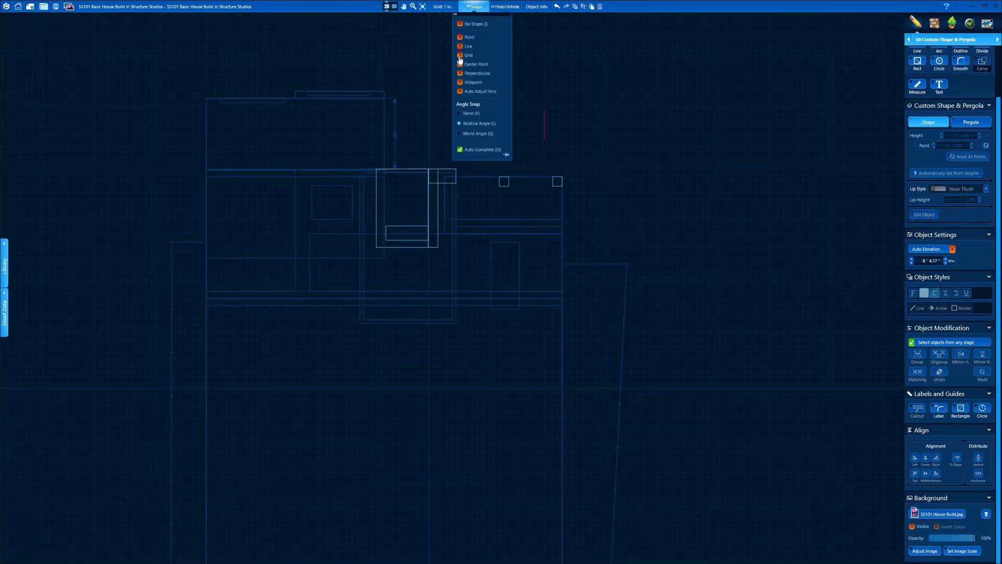
left_click(460, 56)
scroll(466, 204, "up", 5)
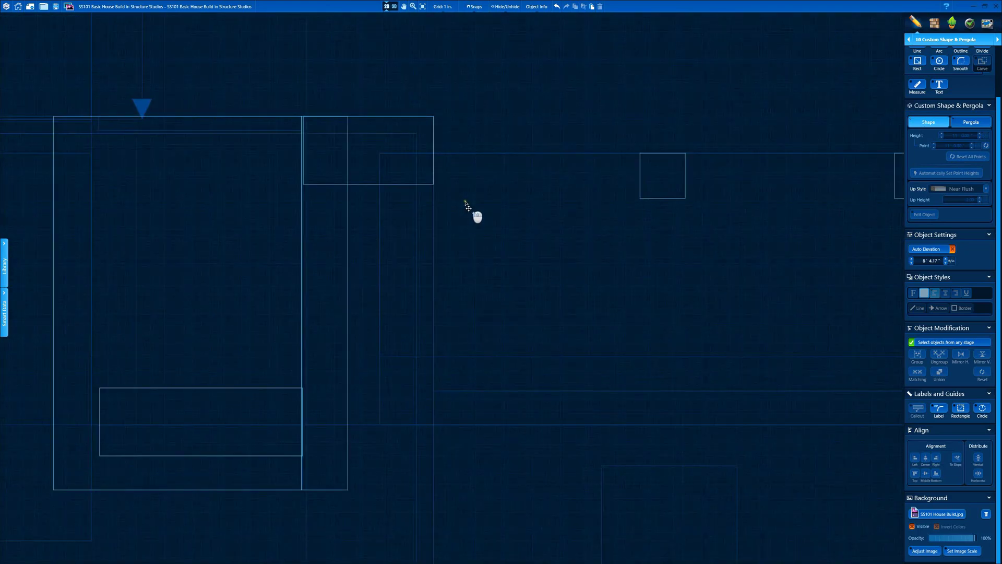
left_click(434, 154)
middle_click_drag(665, 157, 231, 184)
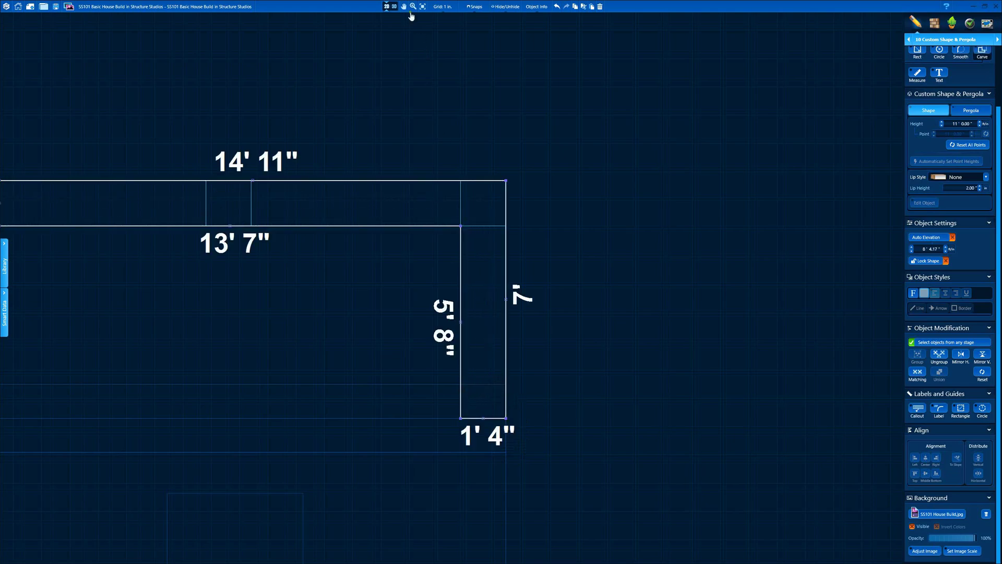
Set the porch beam's height to 1' and raise it to an elevation of 9' 4.50" under the porch roof
left_click(394, 6)
type("1")
key("Return")
right_click_drag(546, 115, 674, 136)
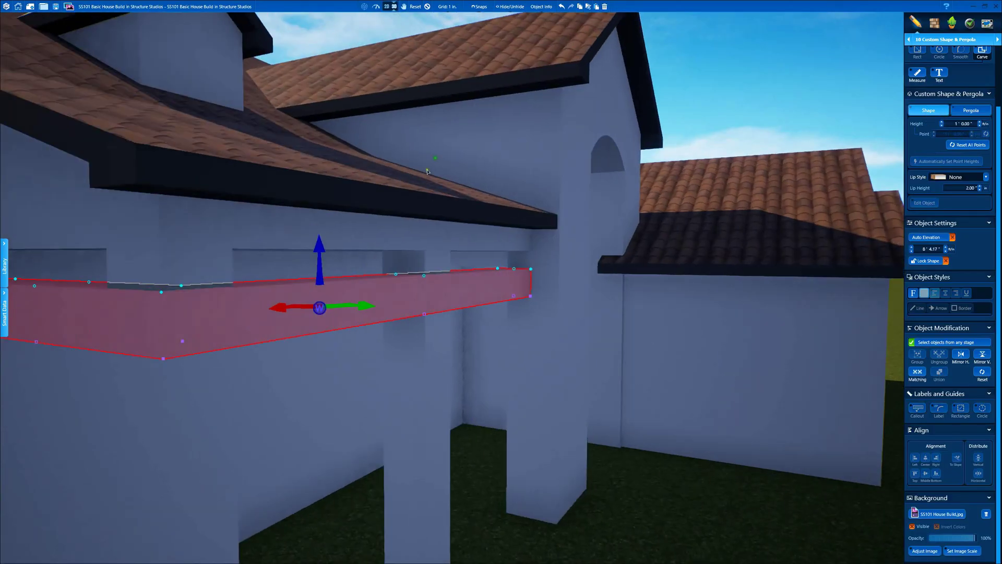
left_click_drag(331, 261, 332, 228)
Extend the porch beam's short leg to the house wall, making it 8' outside and 6' 8" inside with a square end
right_click_drag(313, 378, 471, 364)
left_click_drag(389, 243, 334, 241)
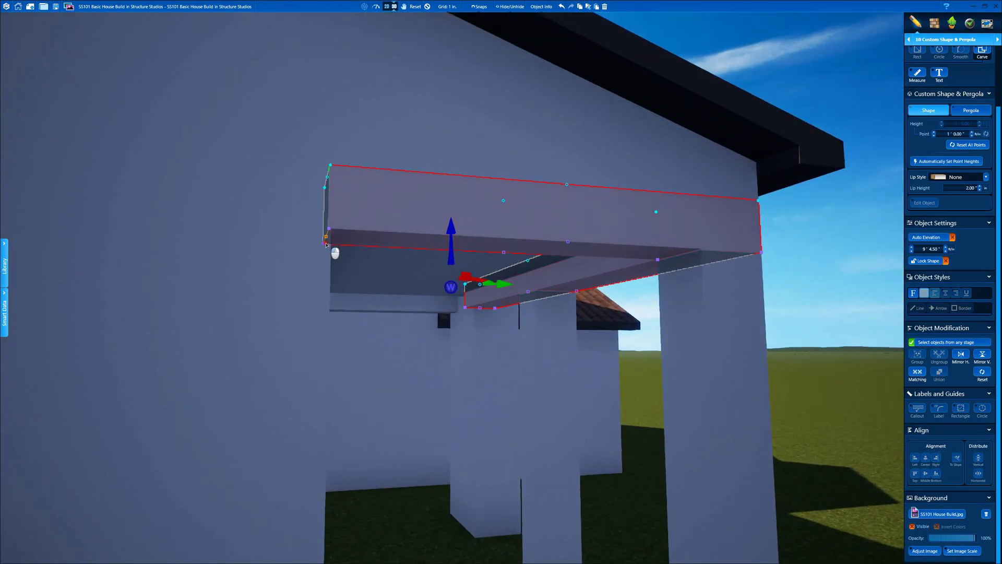
left_click(386, 8)
scroll(502, 454, "up", 5)
left_click_drag(510, 400, 507, 396)
left_click(474, 6)
left_click(468, 26)
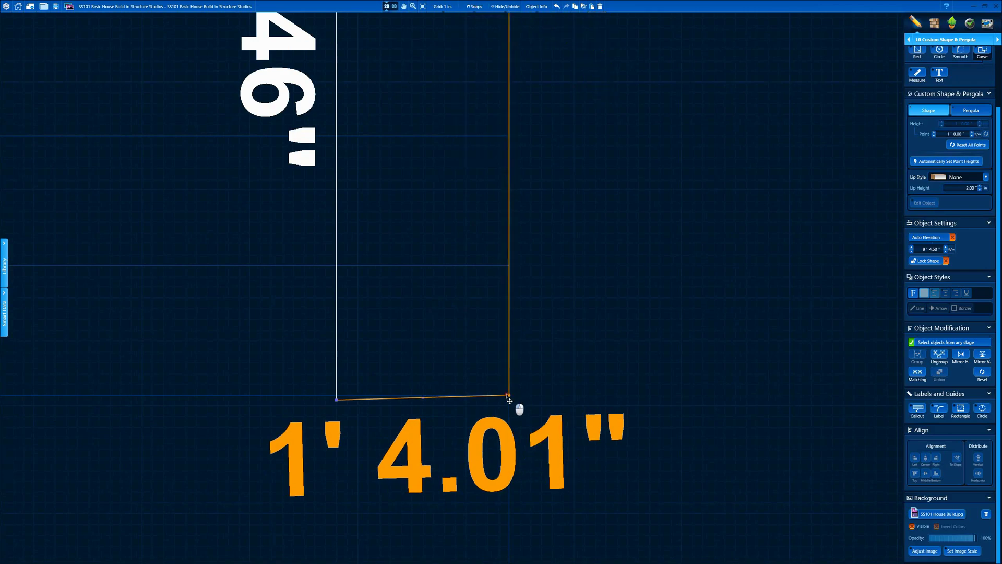
scroll(390, 399, "down", 10)
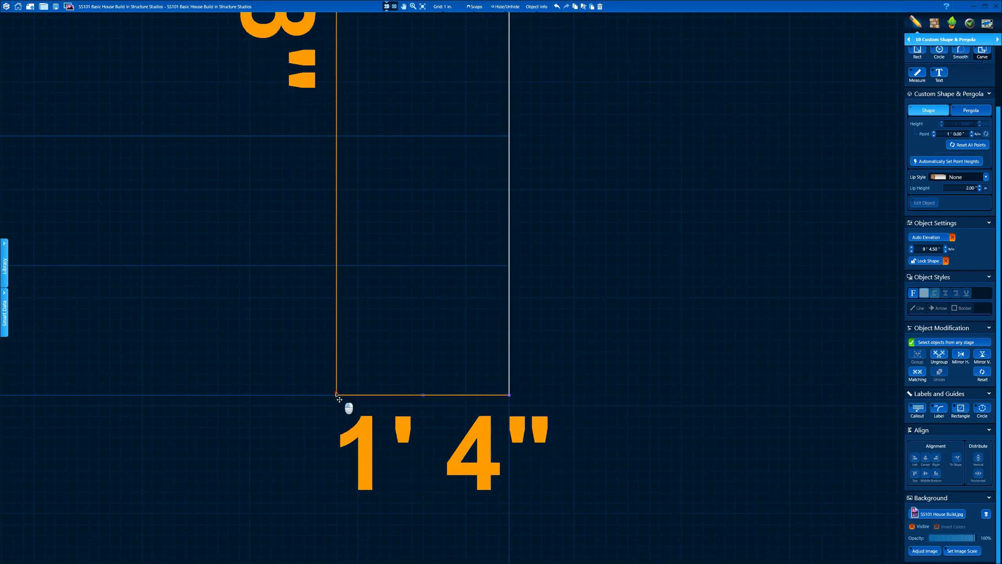
left_click(394, 6)
mouse_move(426, 133)
middle_mouse_down()
mouse_move(615, 191)
mouse_move(439, 130)
middle_mouse_up()
Extend the porch beam's long leg into the entry column, keeping its end square and 1' 4" wide
left_click(387, 7)
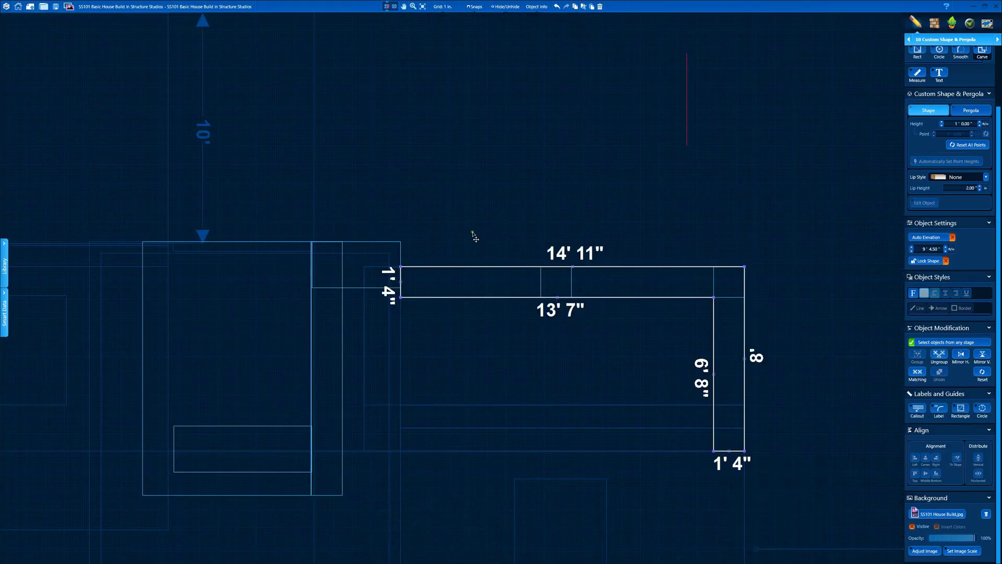
scroll(378, 285, "up", 5)
left_click_drag(456, 275, 275, 273)
scroll(233, 220, "up", 3)
left_click_drag(333, 223, 325, 236)
left_click_drag(332, 457, 329, 463)
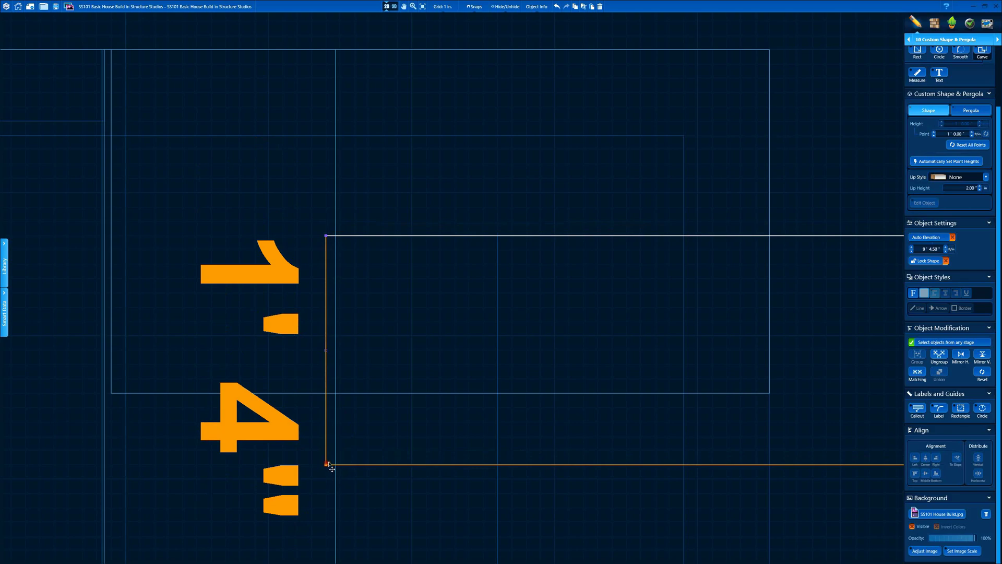
left_click(395, 7)
left_click_drag(444, 105, 552, 262)
Switch to Google Maps and orbit the 3D aerial view to examine the reference house
key("alt+Tab")
left_click_drag(642, 117, 482, 110)
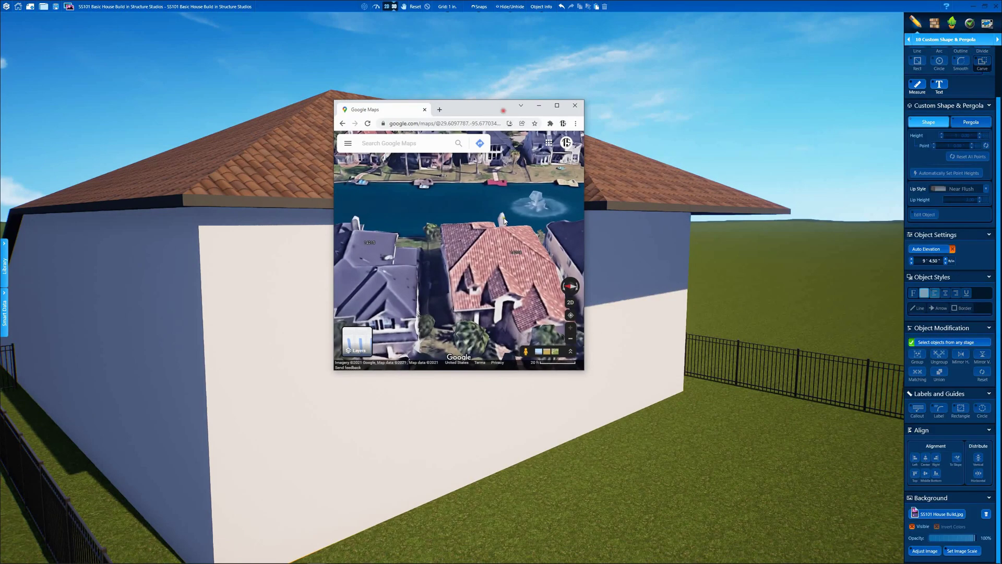
left_click_drag(505, 199, 491, 242, "ctrl")
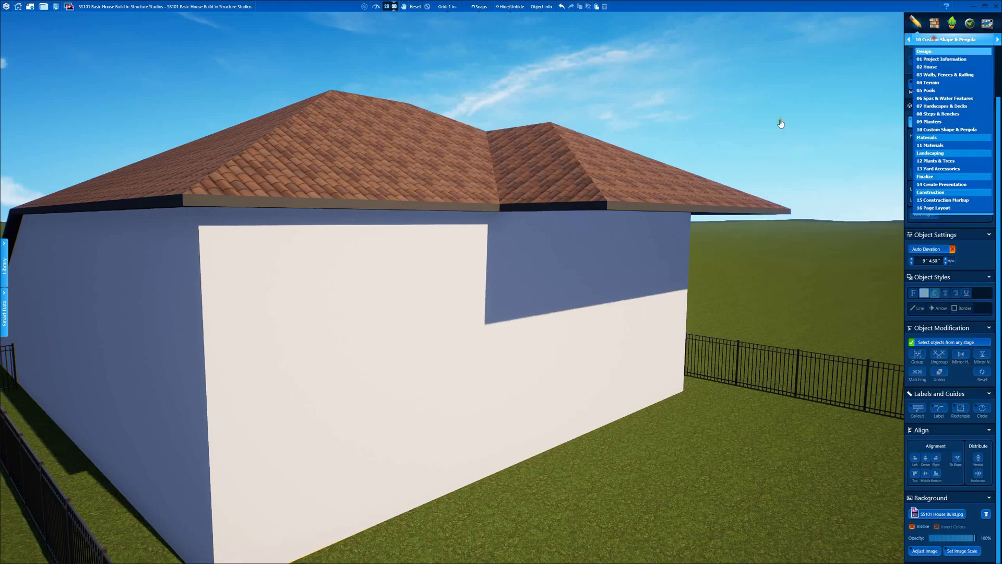
Copy a 1' 4" square front porch column and place the copy under one corner of the rear roof overhang
middle_click_drag(518, 233, 442, 328)
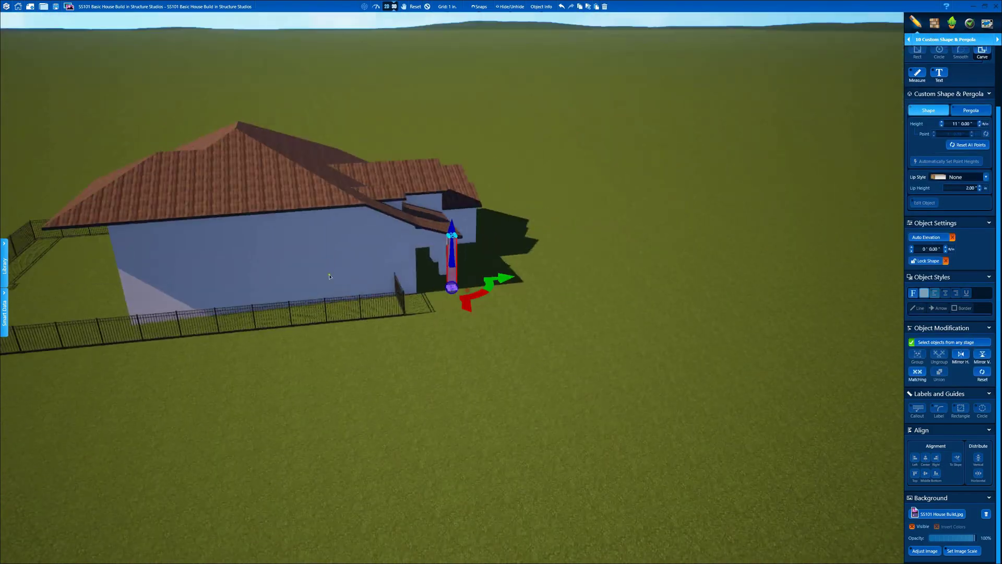
double_click(551, 340)
key("space")
scroll(375, 270, "down", 3)
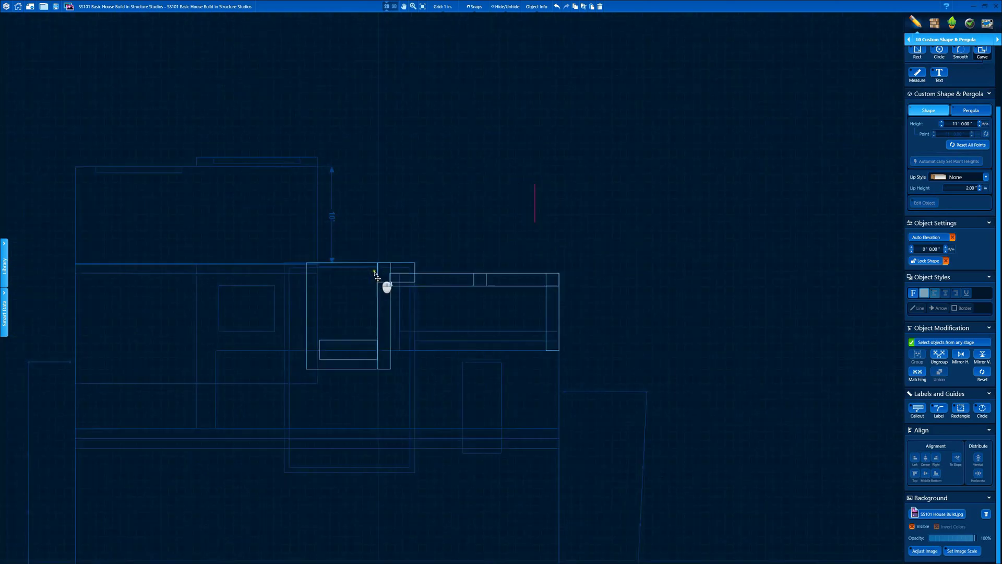
middle_click_drag(413, 470, 569, 120)
middle_click_drag(700, 548, 572, 319)
scroll(573, 319, "up", 3)
scroll(599, 348, "up", 5)
left_click_drag(536, 395, 605, 394)
Place a second column copy at the opposite corner of the rear roof overhang, aligned with the corner lines
scroll(600, 395, "down", 8)
middle_click_drag(425, 411, 551, 418)
scroll(386, 424, "up", 4)
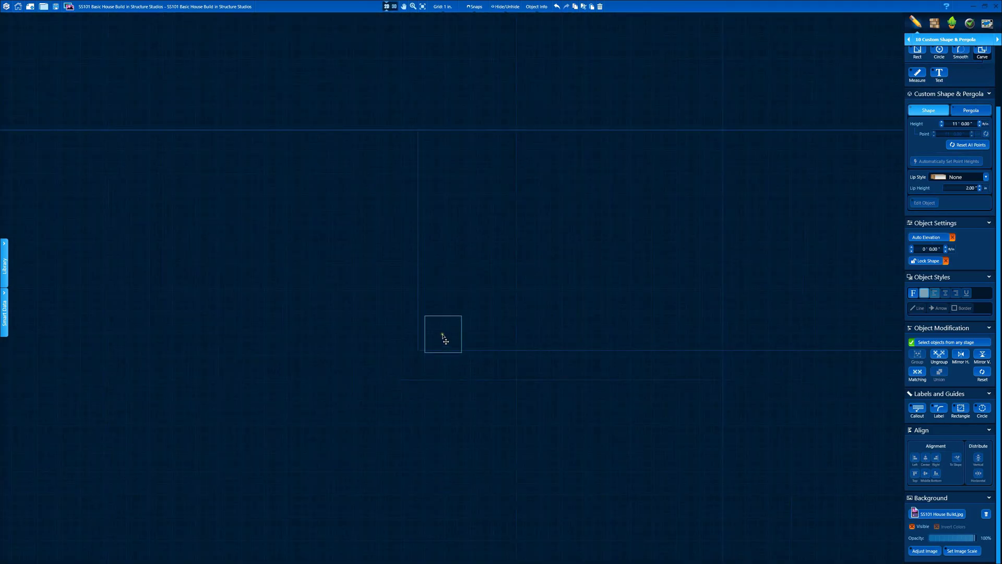
left_click(479, 239)
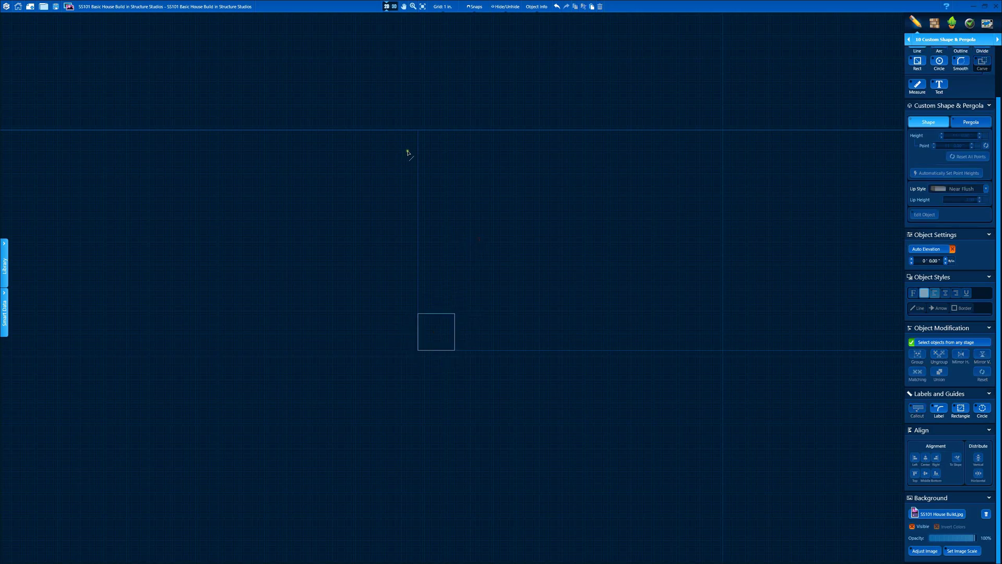
Draw a U-shaped rear beam 29' 9" by 8' and 1' 4" wide, with height 1' 6" and elevation 19'
left_click(418, 132)
middle_click_drag(538, 358, 125, 373)
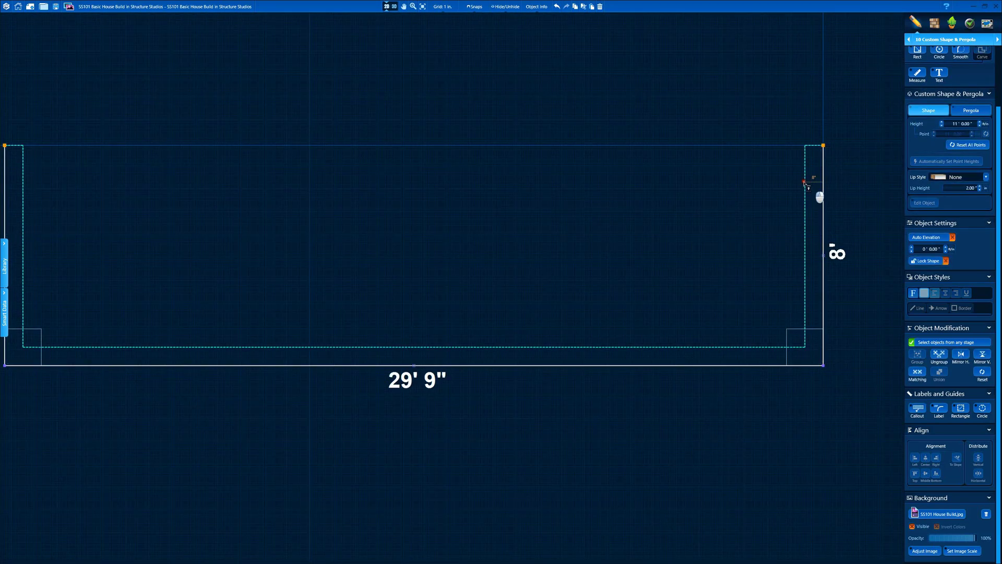
left_click(786, 178)
middle_click_drag(430, 377, 493, 360)
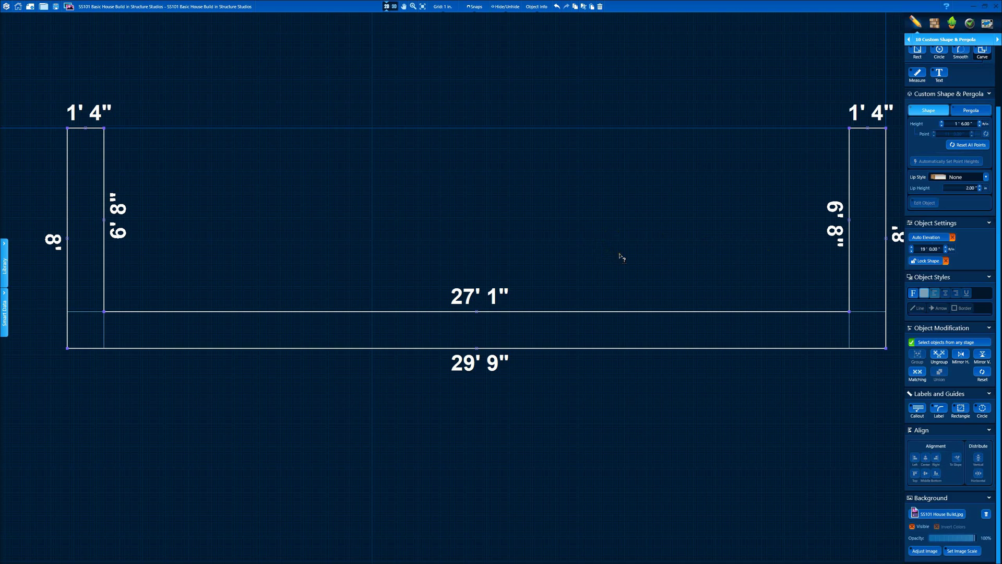
Copy the corner column to the midpoint of the rear beam's long side
left_click(852, 331)
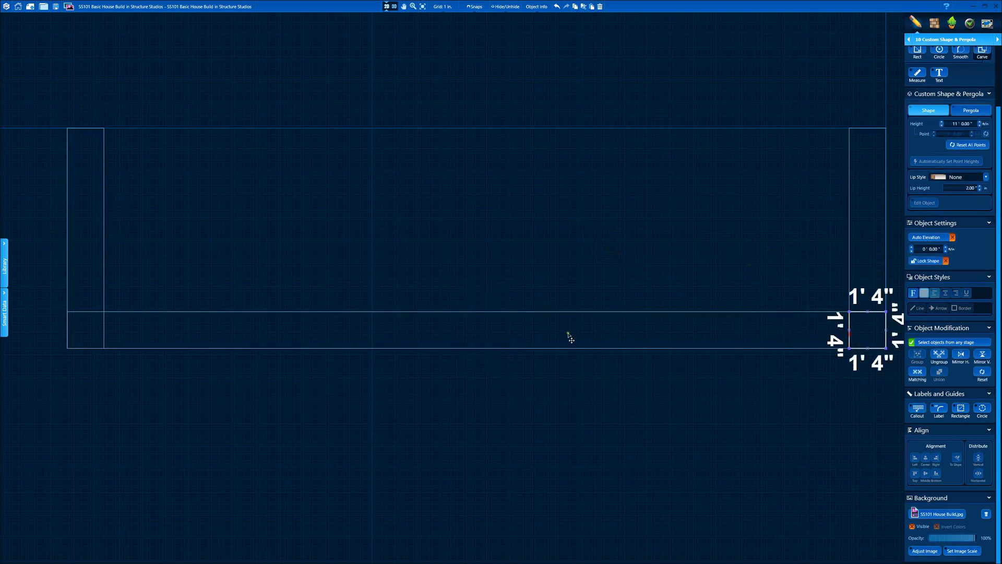
left_click(523, 314)
scroll(464, 375, "up", 2)
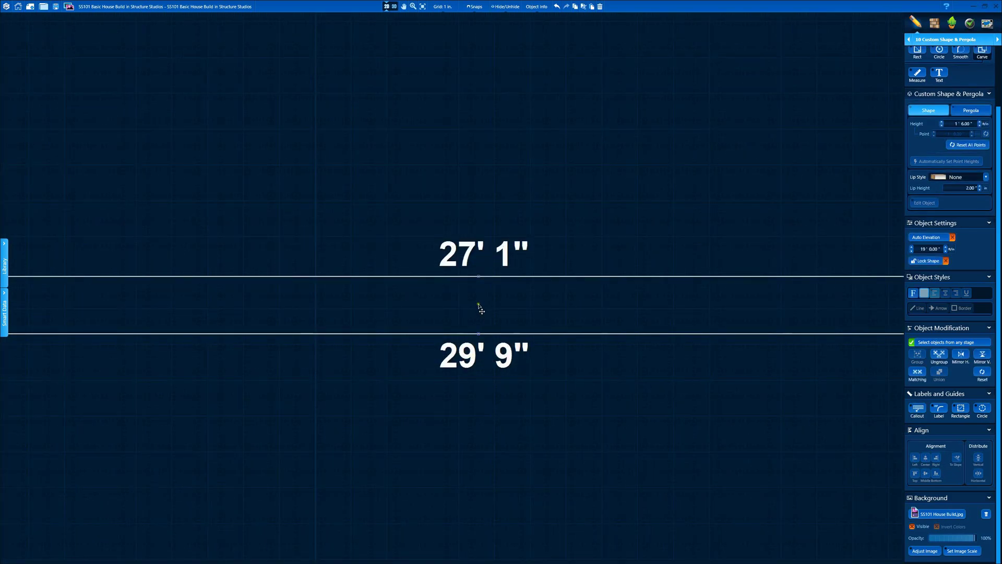
left_click_drag(479, 309, 478, 304)
scroll(530, 311, "down", 2)
Set the U-shaped rear beam's elevation to 18' in the 3D view
left_click(391, 7)
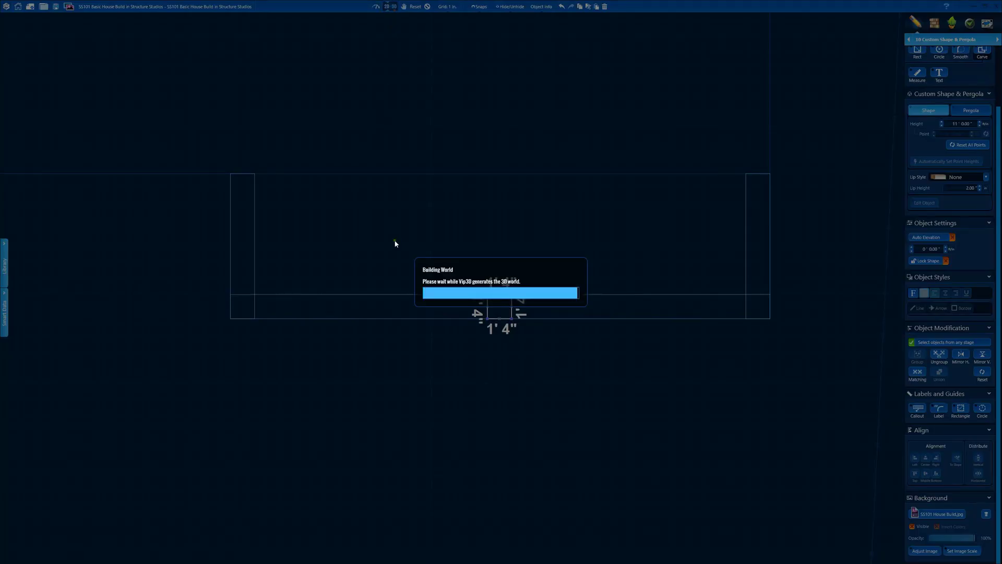
left_click_drag(497, 225, 373, 185)
double_click(374, 185)
left_click(911, 251)
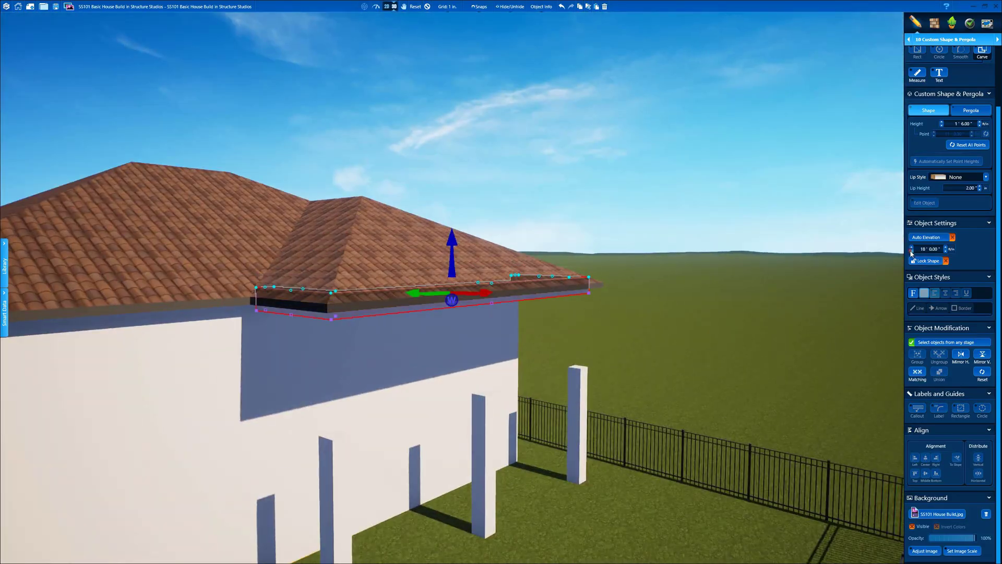
Lower the U-shaped rear beam's elevation to 17' 6" and fine-tune it beneath the roof overhang
left_click_drag(647, 330, 651, 319)
left_click(912, 251)
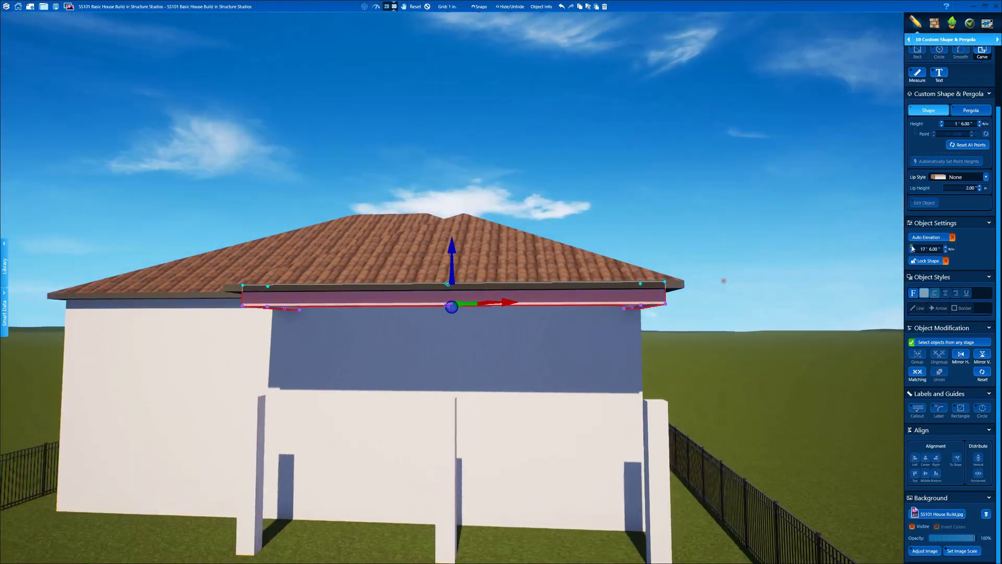
left_click(945, 247)
left_click(946, 248)
left_click(946, 247)
left_click(946, 248)
Set the height of all three rear columns together to 18' so they reach the rear beam
double_click(661, 421)
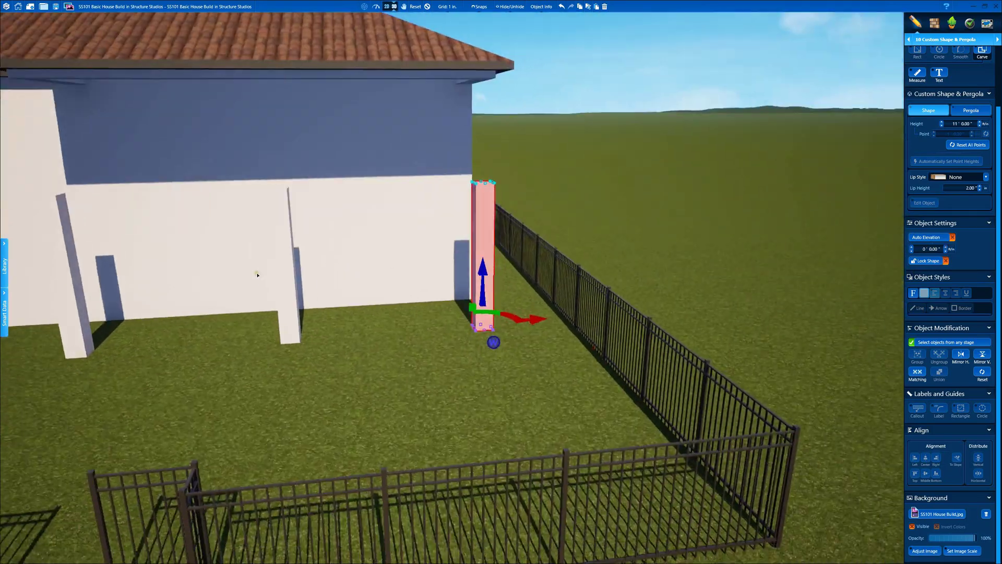
double_click(255, 194, "shift")
double_click(155, 201, "shift")
left_click(942, 122)
left_click(941, 122)
left_click(942, 123)
left_click(941, 122)
left_click(941, 122)
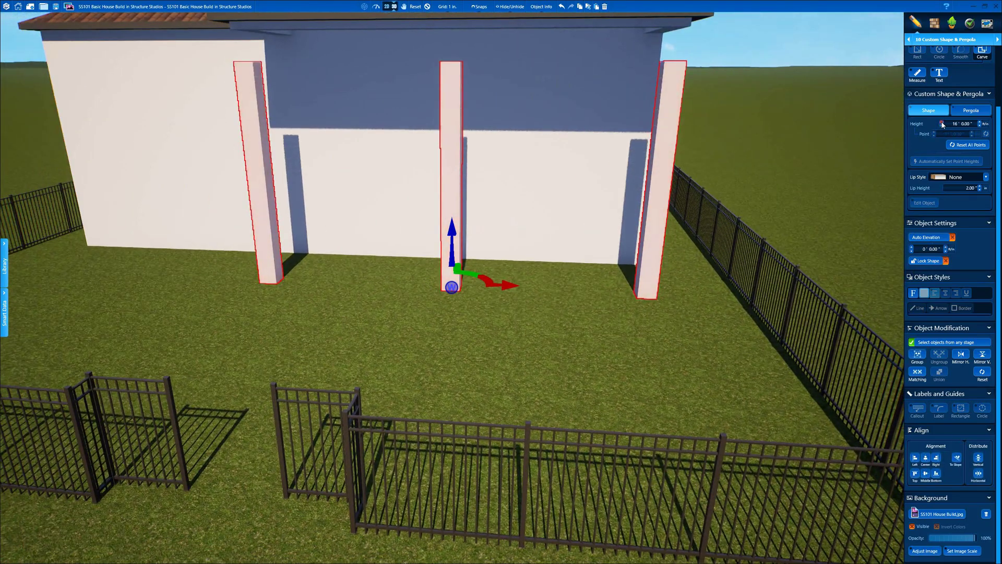
left_click(941, 122)
left_click(942, 122)
left_click(427, 7)
Start a balcony floor outline in the 2D plan just inside the rear beam's outer edge, with a 29' 7" long side
scroll(439, 78, "down", 5)
middle_click_drag(439, 94, 673, 81)
left_click(389, 6)
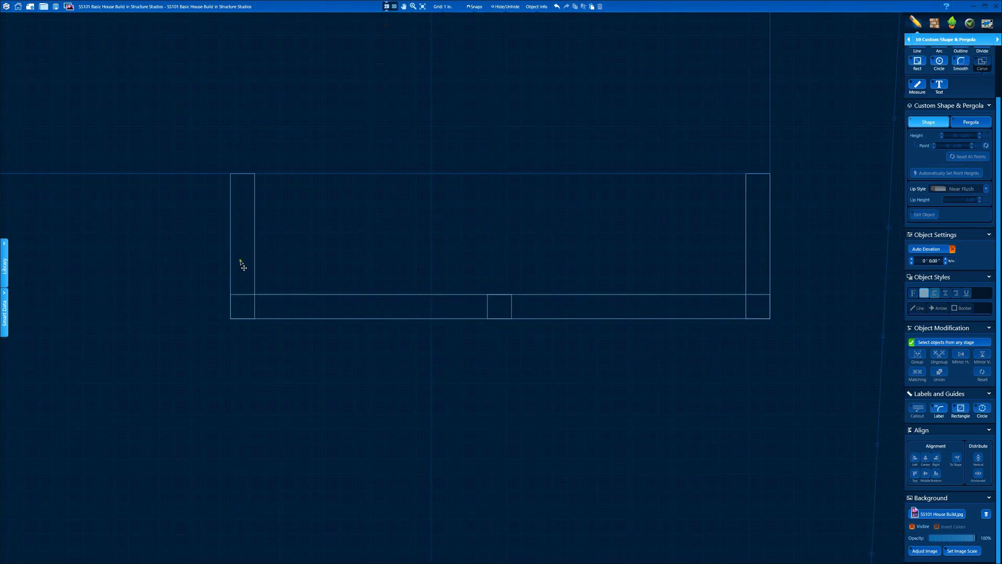
scroll(230, 182, "up", 5)
middle_click_drag(230, 183, 369, 214)
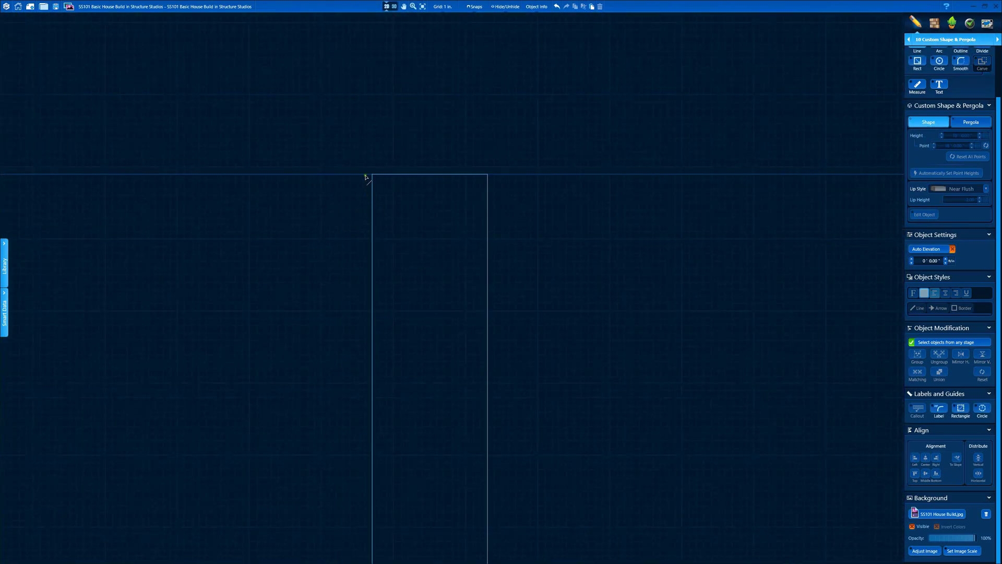
left_click(377, 177)
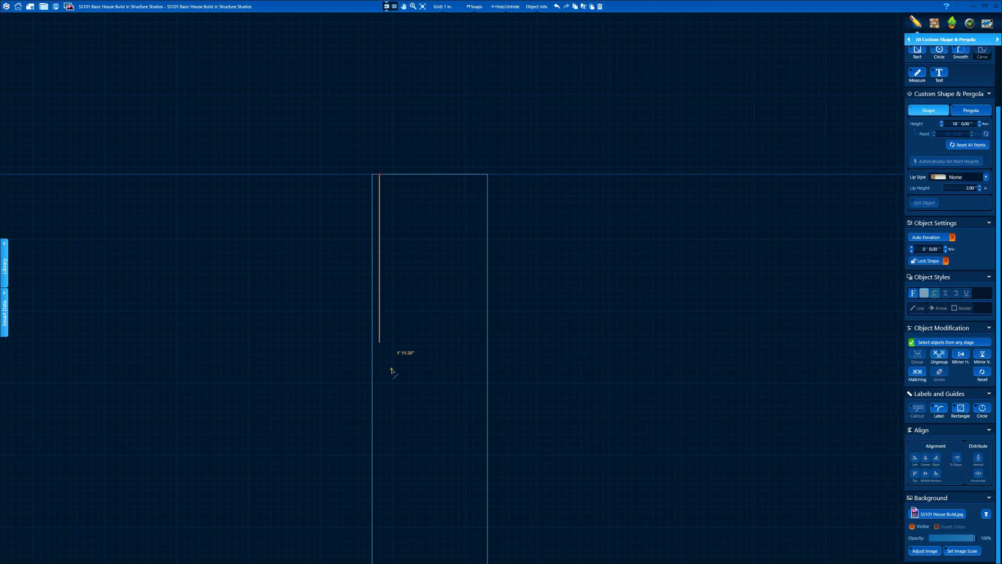
left_click(337, 529)
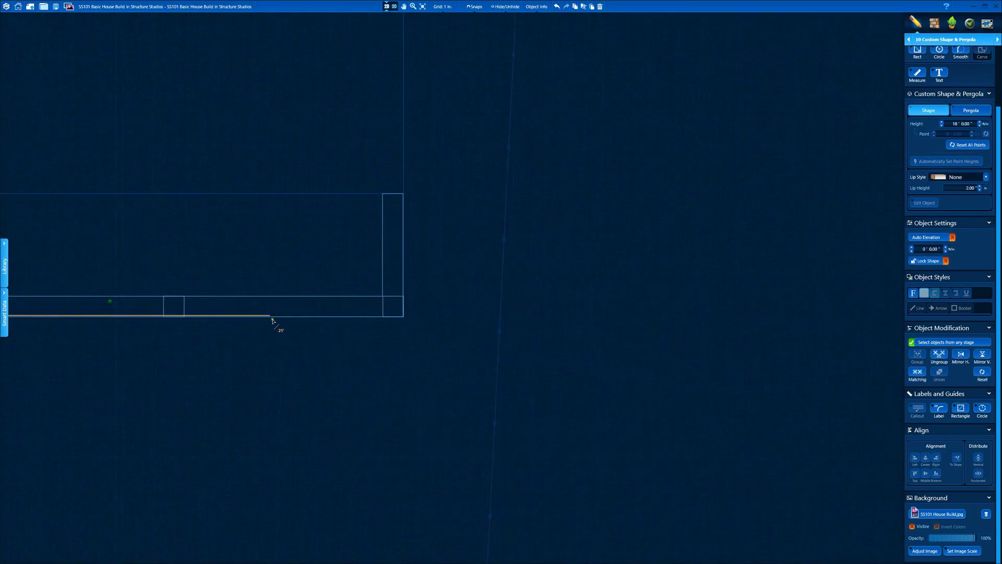
scroll(748, 213, "up", 5)
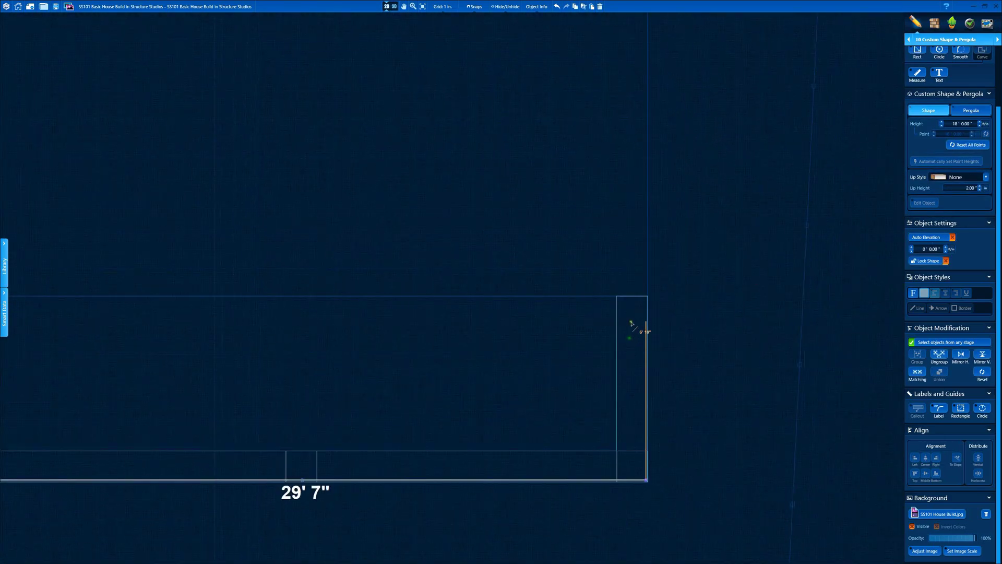
Close the balcony floor outline at 7' 11" deep and set its height to 1' 4"
middle_click_drag(331, 286, 480, 261)
middle_click_drag(113, 232, 543, 237)
middle_click_drag(144, 237, 606, 244)
scroll(606, 244, "down", 2)
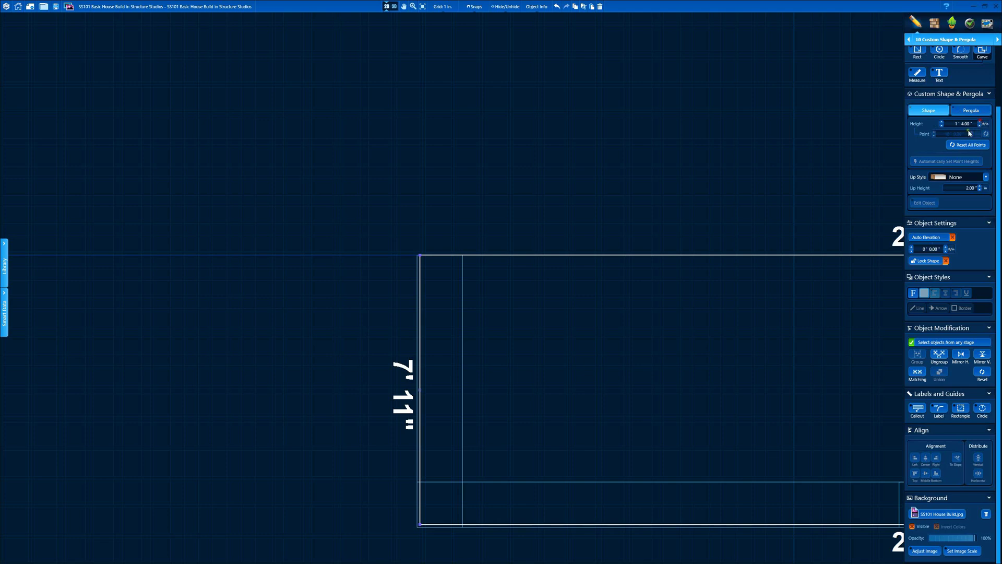
left_click(753, 178)
middle_click_drag(747, 225, 573, 142)
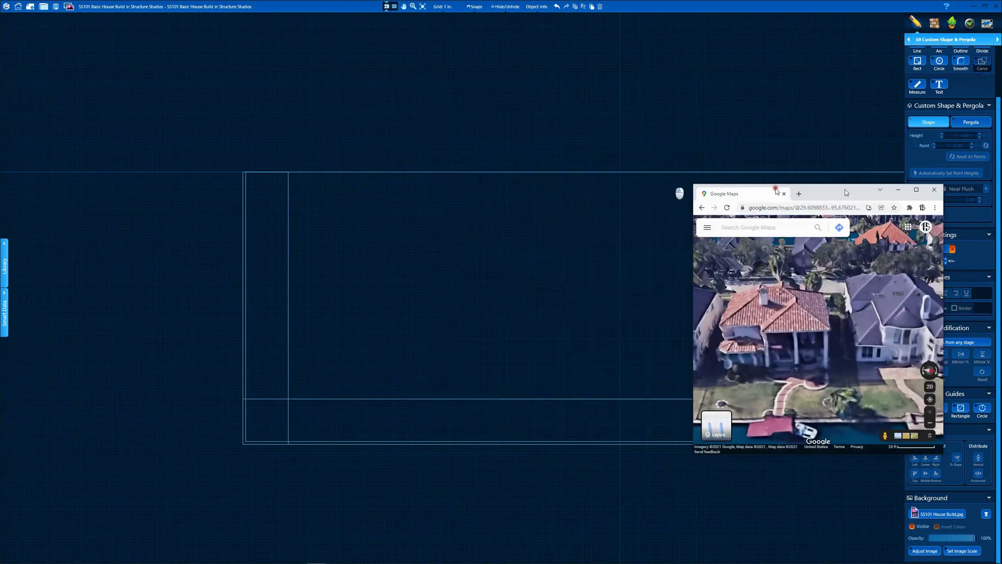
Set the balcony floor's elevation to 10' and its height to 1' in the 3D view
left_click(396, 7)
left_click(489, 287)
right_click_drag(489, 287, 702, 254)
left_click(912, 248)
left_click(912, 248)
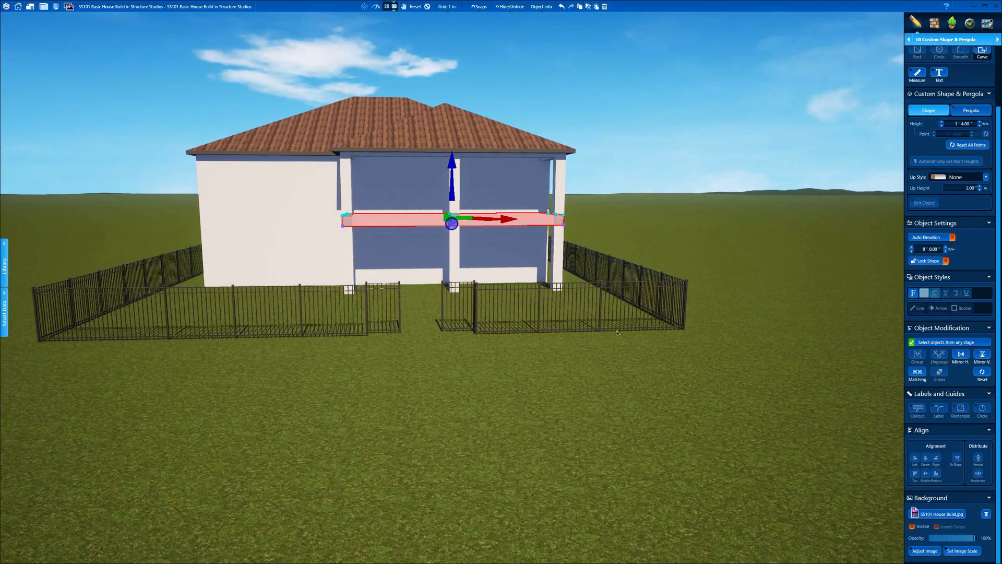
scroll(888, 243, "up", 4)
left_click(912, 248)
right_click_drag(715, 211, 692, 216)
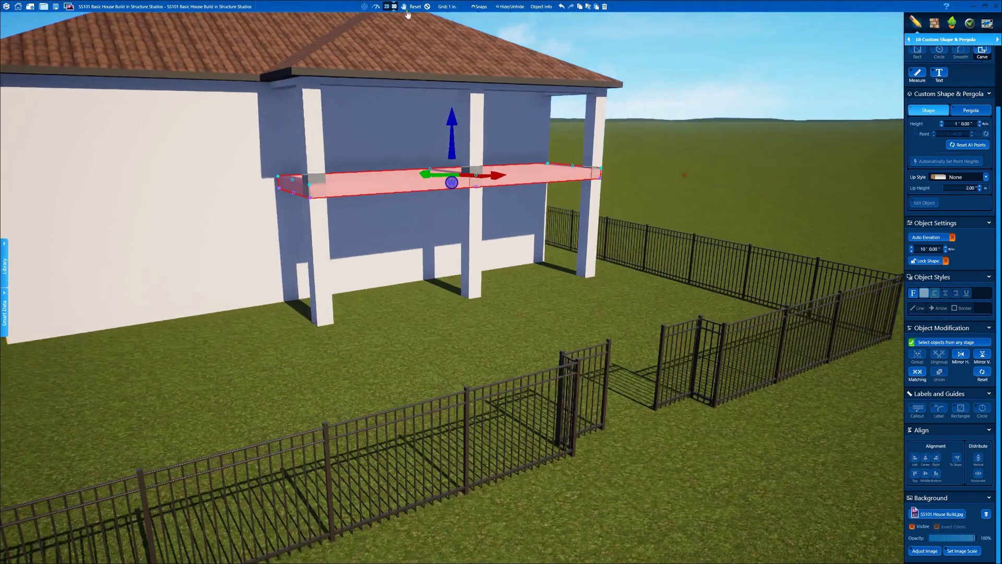
Apply the roof trim's brown finish to the balcony floor
left_click(558, 137)
right_click_drag(559, 137, 496, 135)
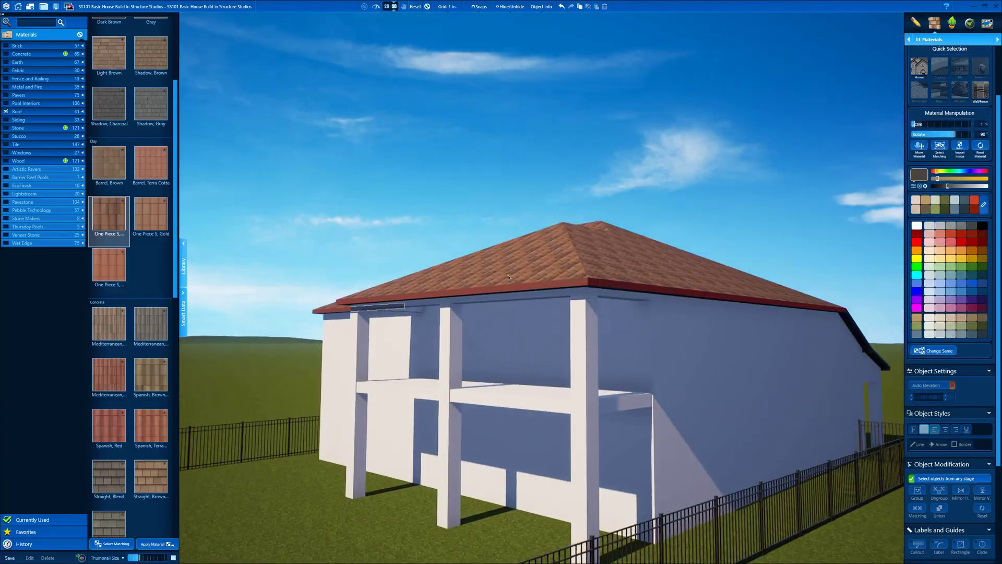
left_click(427, 7)
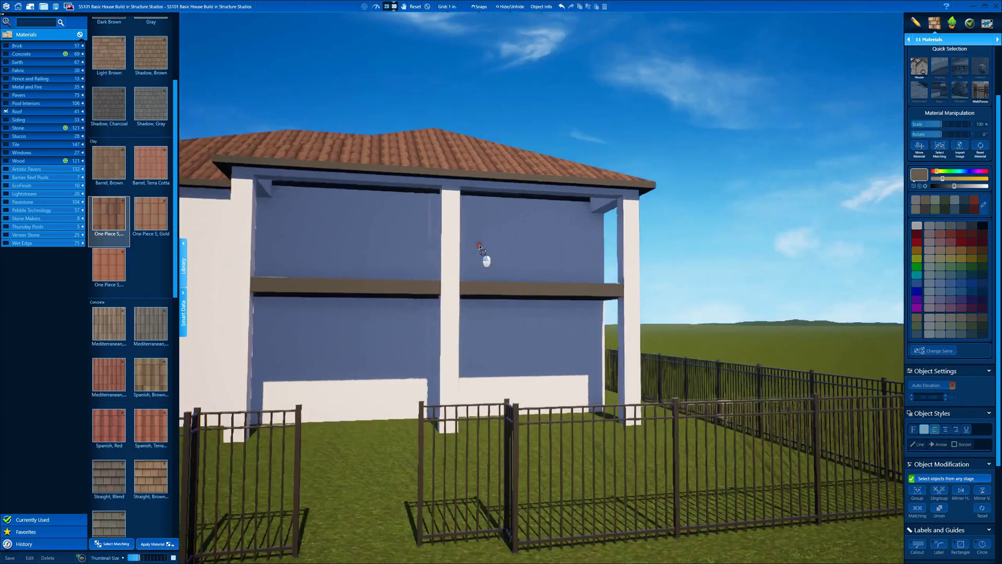
Bring up the Google Maps aerial view and examine the lower bay roof at the rear of the reference house
right_click_drag(478, 257, 588, 262)
middle_click_drag(588, 262, 597, 291)
right_click_drag(597, 291, 520, 411)
left_click_drag(992, 235, 583, 232)
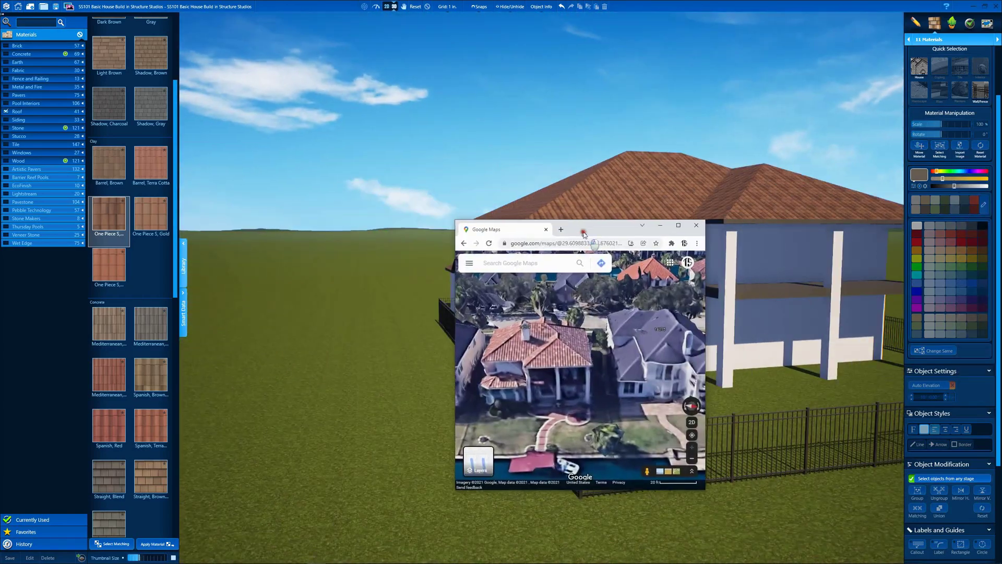
mouse_move(543, 384)
left_mouse_down()
mouse_move(504, 401)
mouse_move(537, 383)
left_mouse_up()
left_click_drag(604, 231, 998, 115)
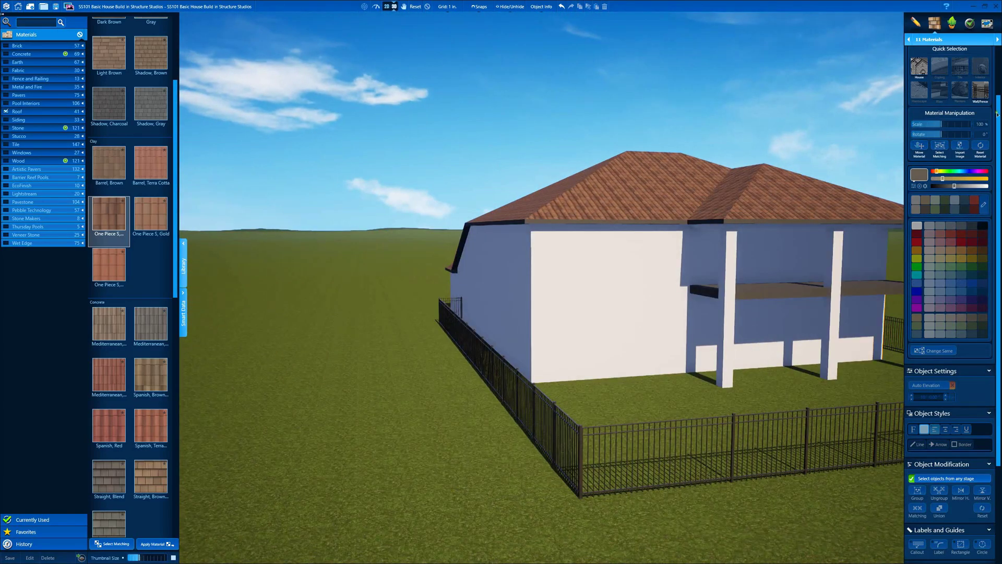
In the House stage, draw the bay roof outline's 4' 5", 5' 2.22" and 13' sides, with a 29' 1" horizontal guide line through its corner
left_click(937, 41)
left_click(934, 68)
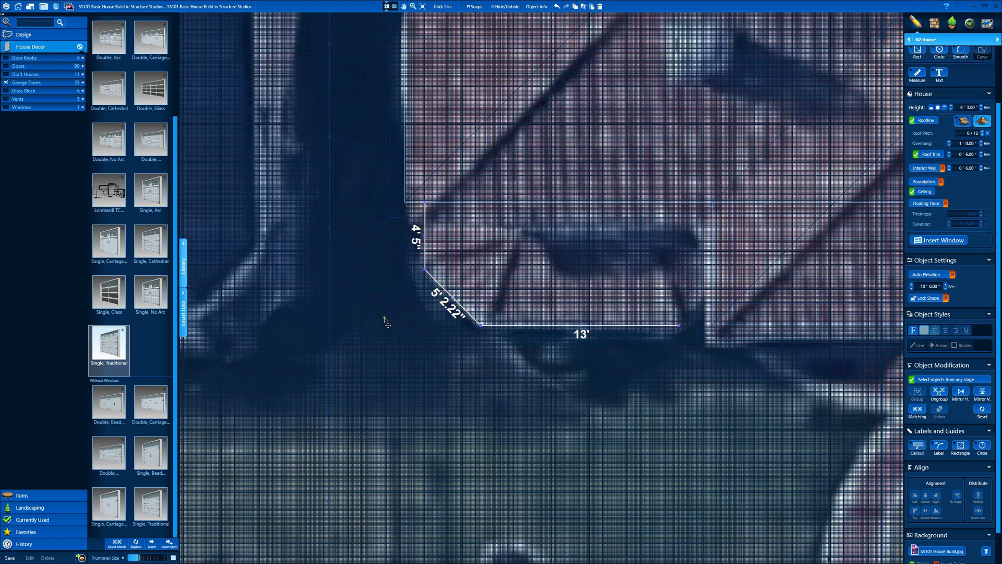
scroll(386, 323, "up", 10)
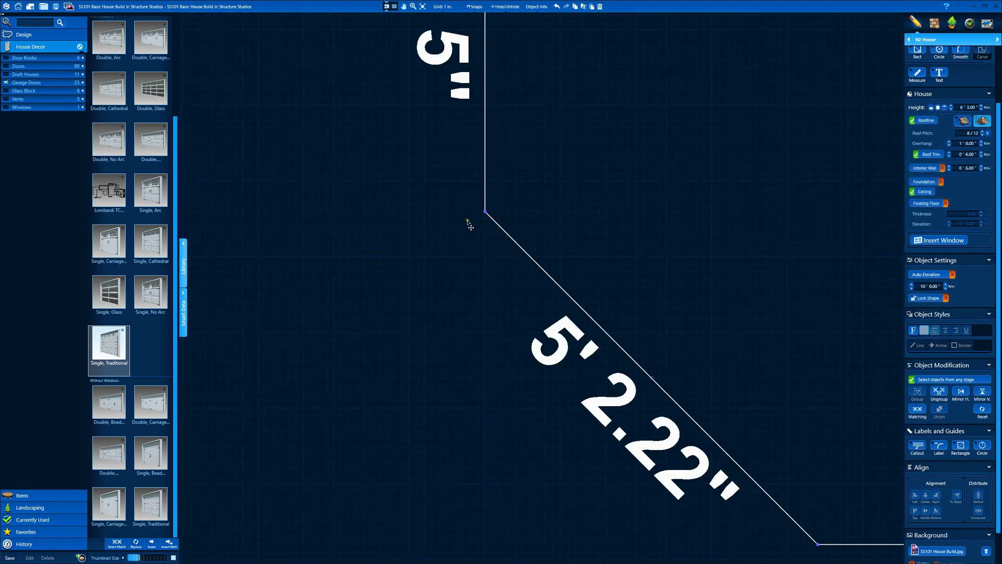
scroll(417, 215, "down", 8)
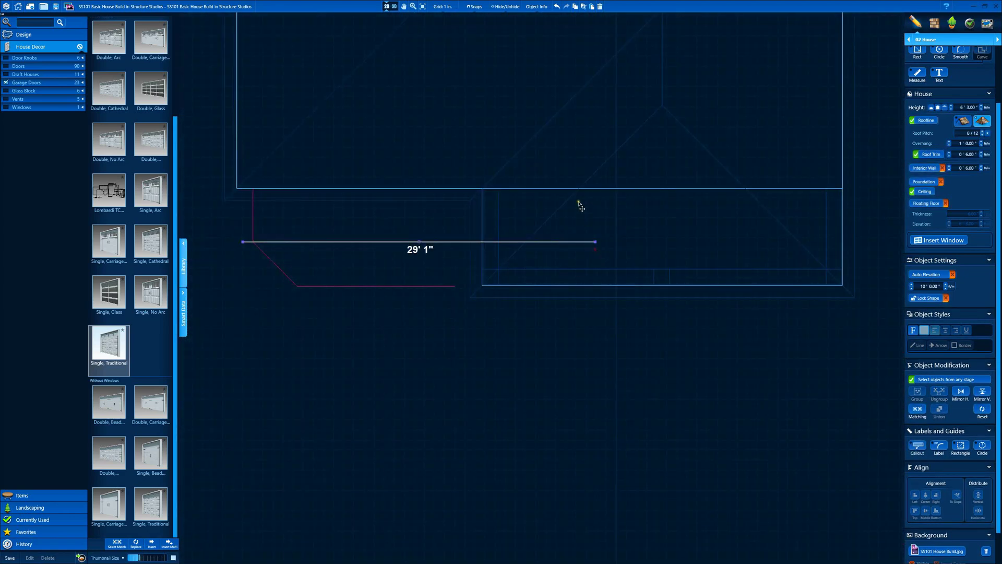
Complete the bay roof outline with mirrored 5' 2.22" and 4' 5" sides and a 20' 4" back edge, at height 0'
left_click(579, 202)
scroll(409, 287, "up", 3)
left_click(461, 286)
left_click(184, 250)
middle_click_drag(225, 241, 351, 254)
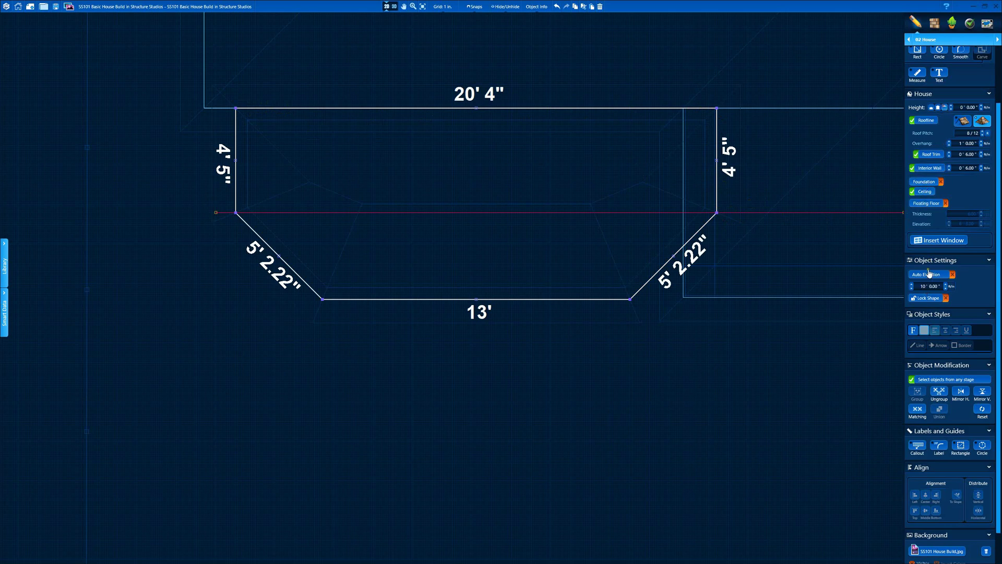
Reduce the bay roof's pitch to 4/12 in the 3D view
left_click(394, 7)
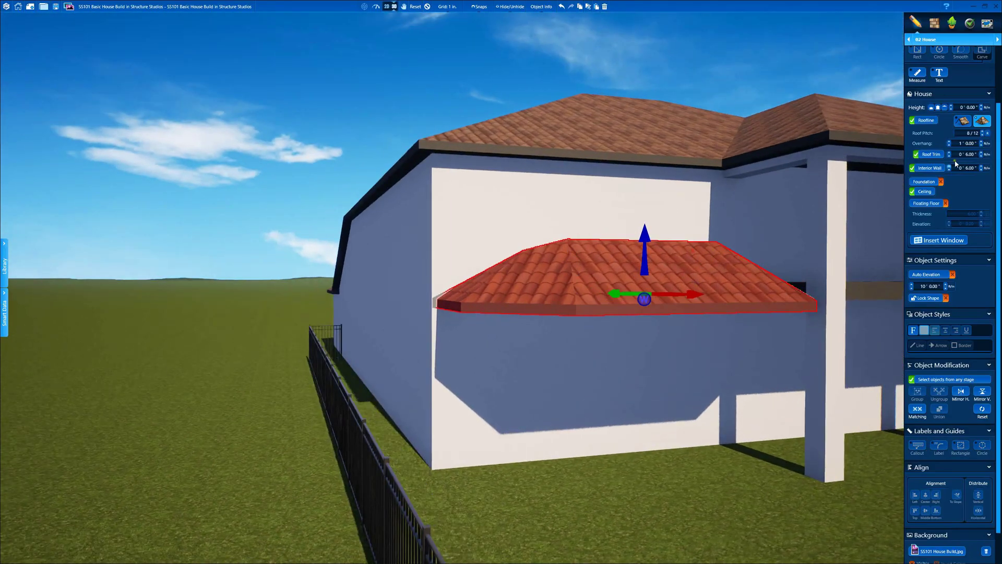
double_click(982, 135)
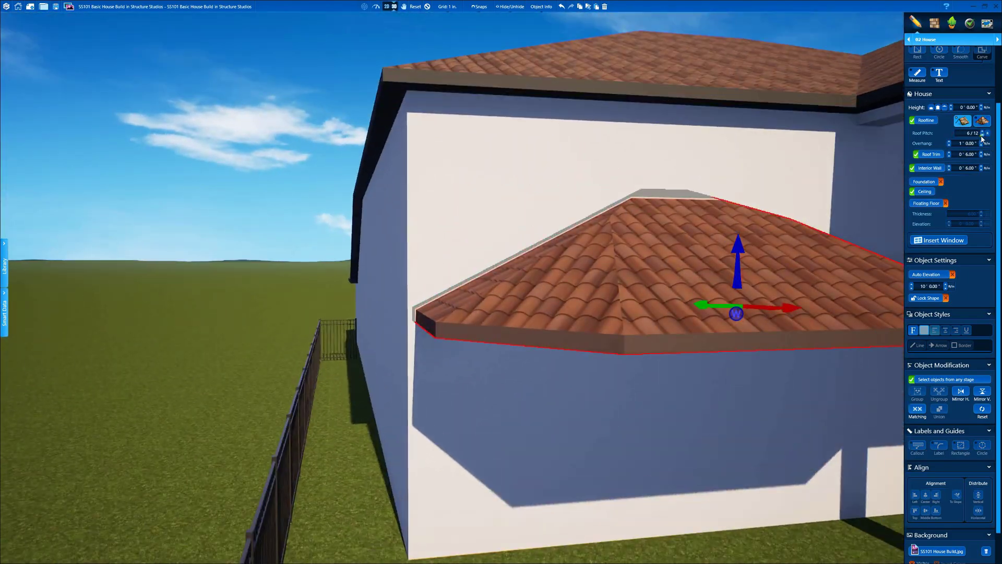
double_click(983, 135)
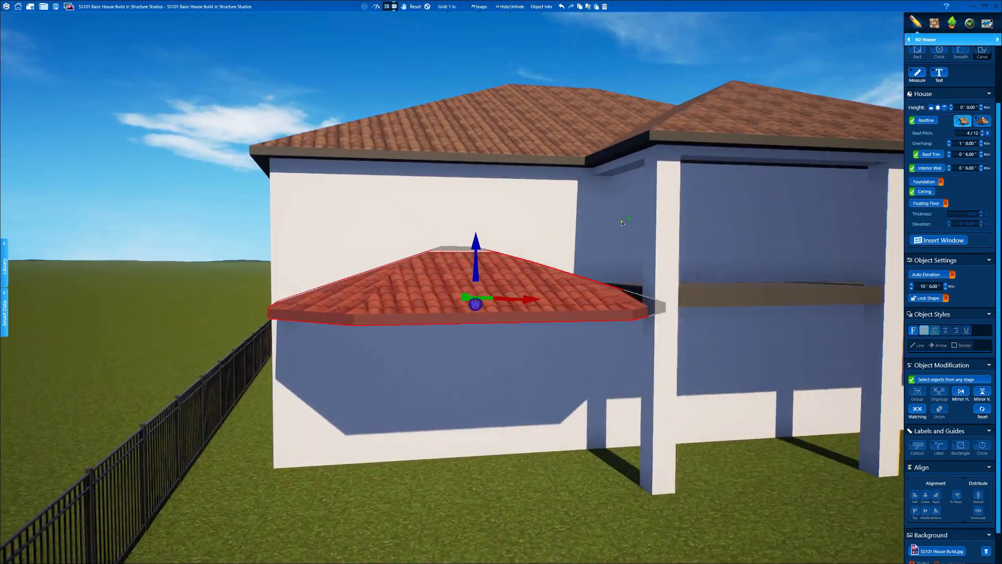
middle_click_drag(622, 221, 592, 208)
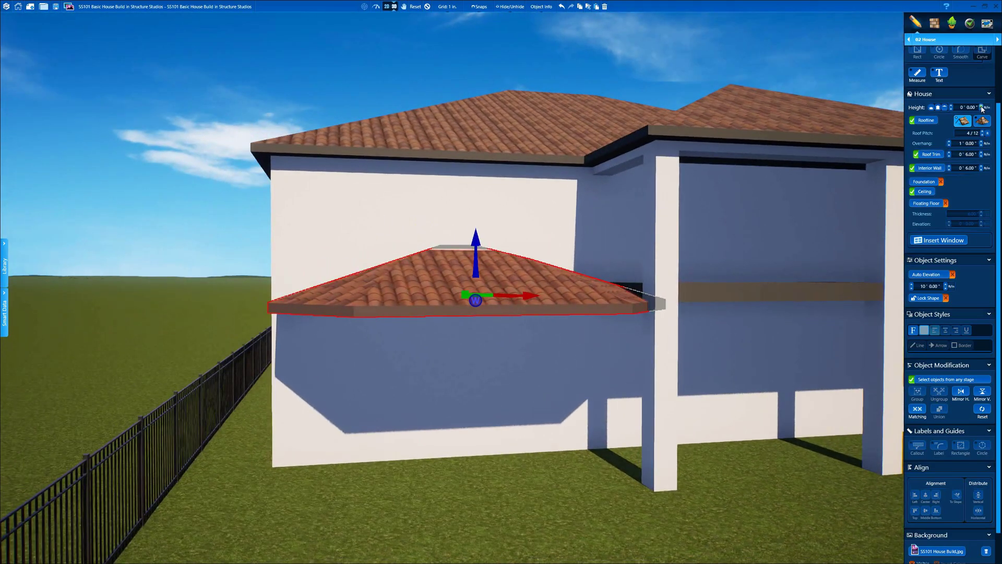
Increase the bay roof's height slightly above zero so it lines up with the balcony floor
triple_click(981, 107)
double_click(982, 107)
middle_click_drag(856, 173, 790, 181)
scroll(687, 222, "up", 5)
middle_click_drag(687, 221, 731, 197)
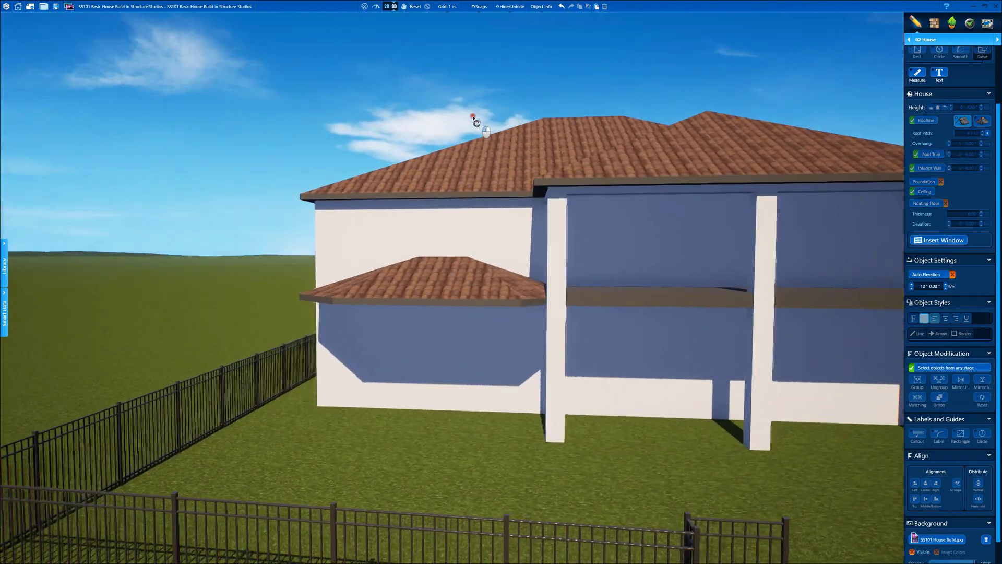
Extend the first-floor outline around the bay, starting 1' 4" from the corner, with 4' 5", 5' 2.22", 13', 5' 2.22" and 4' 5" sides
left_click(447, 351)
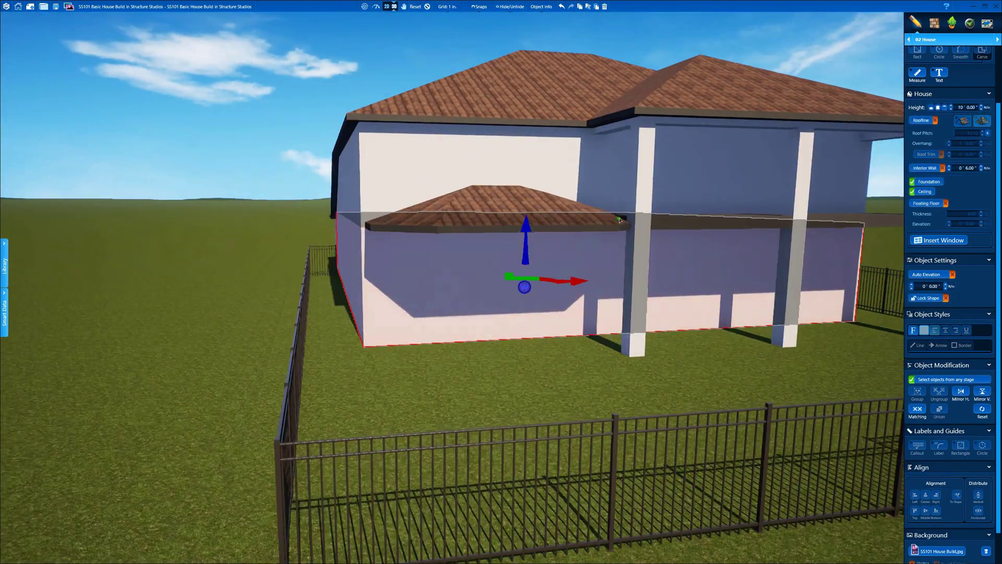
left_click(387, 7)
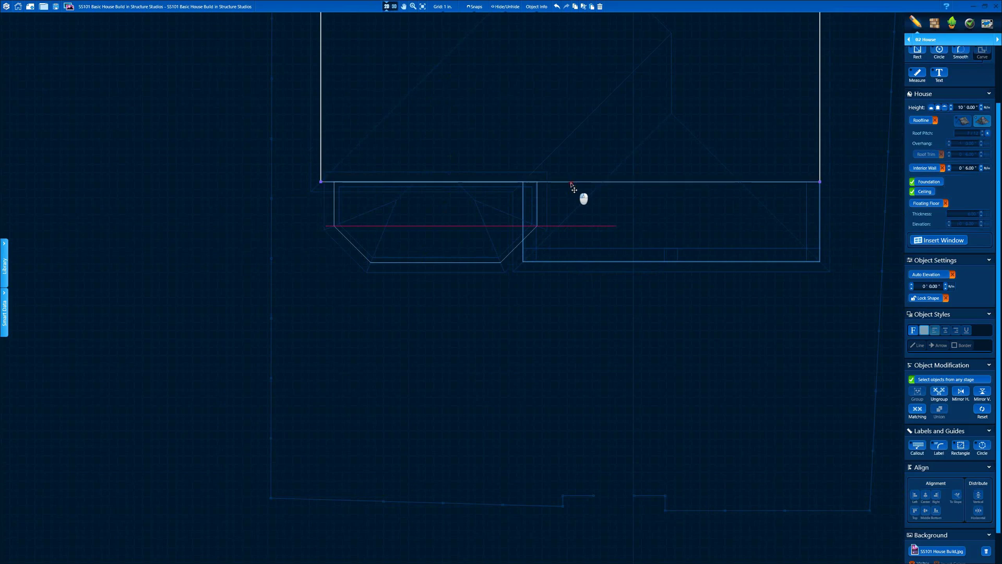
scroll(380, 193, "up", 5)
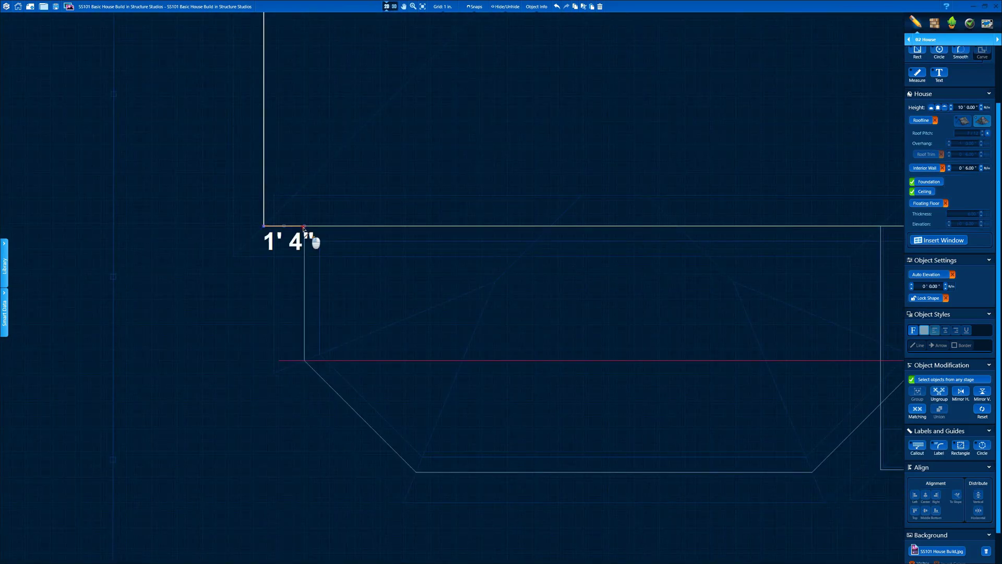
left_click(305, 360)
left_click(417, 472)
middle_click_drag(670, 486, 343, 466)
left_click(486, 452)
left_click(598, 340)
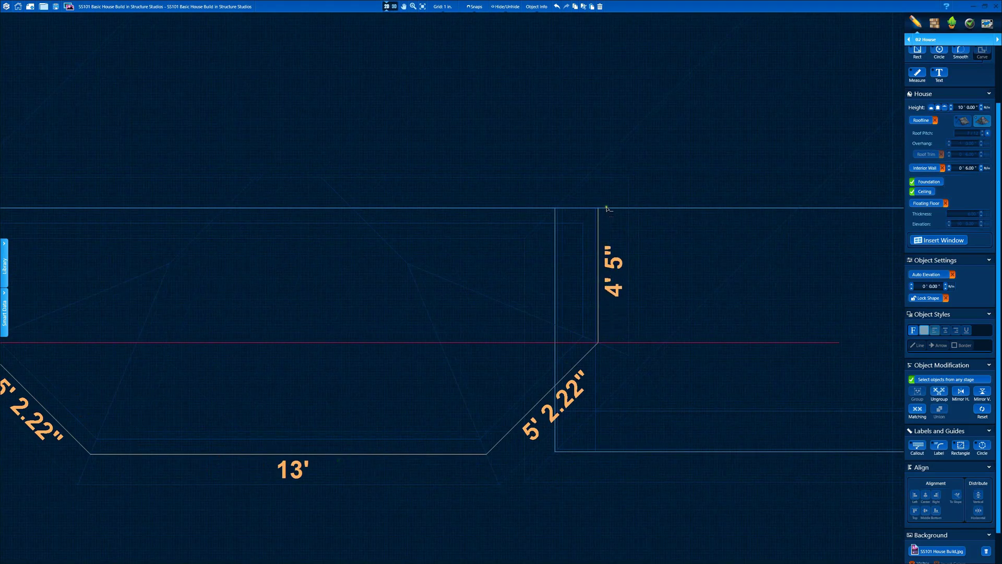
left_click(599, 206)
Close the first-floor outline with a 28' 4" rear wall segment from the bay to the far corner
middle_click_drag(601, 207, 518, 215)
scroll(650, 224, "down", 3)
middle_click_drag(765, 216, 413, 248)
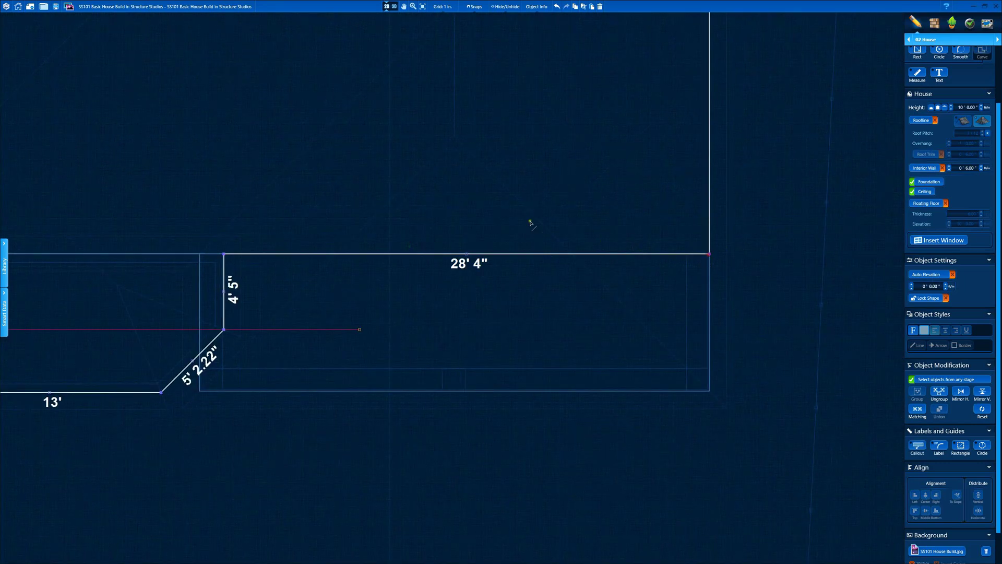
middle_click_drag(530, 223, 593, 234)
right_click(564, 119)
Insert a standard window in the bay's front wall and stretch its top edge upward
left_click(393, 6)
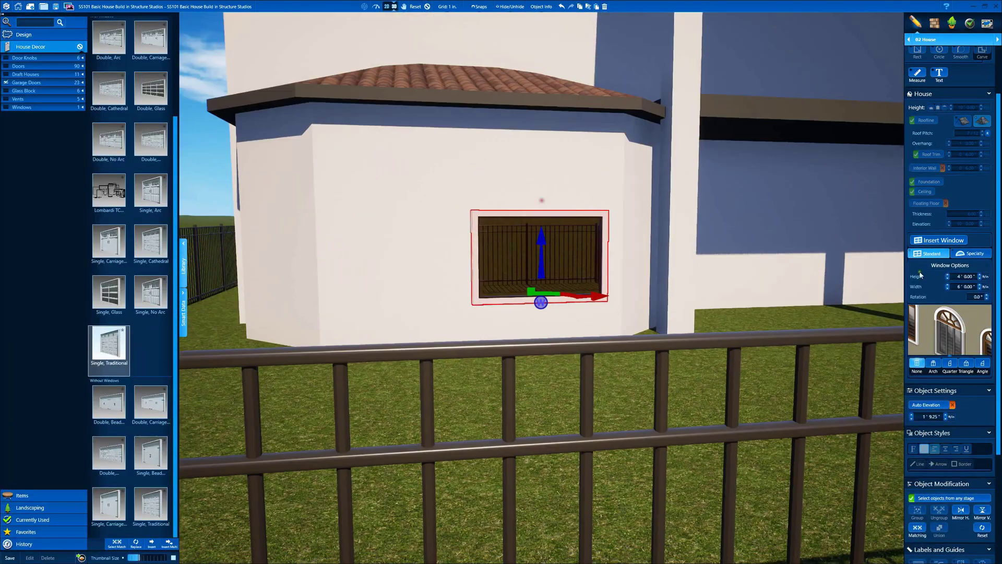
left_click_drag(539, 209, 539, 139)
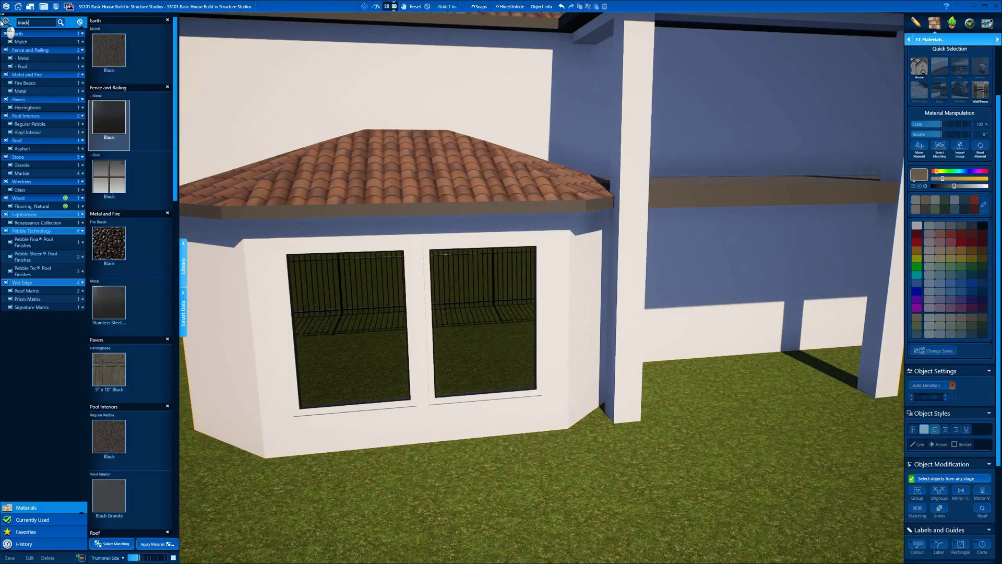
Search the materials for glass and apply Architectural Glass to the bay's two front windows
type("ss")
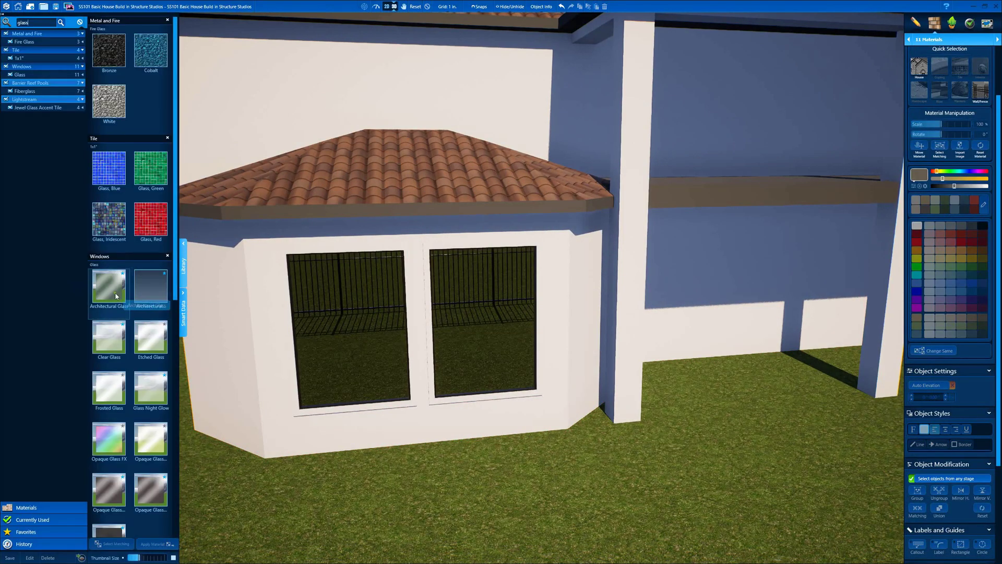
left_click(150, 287)
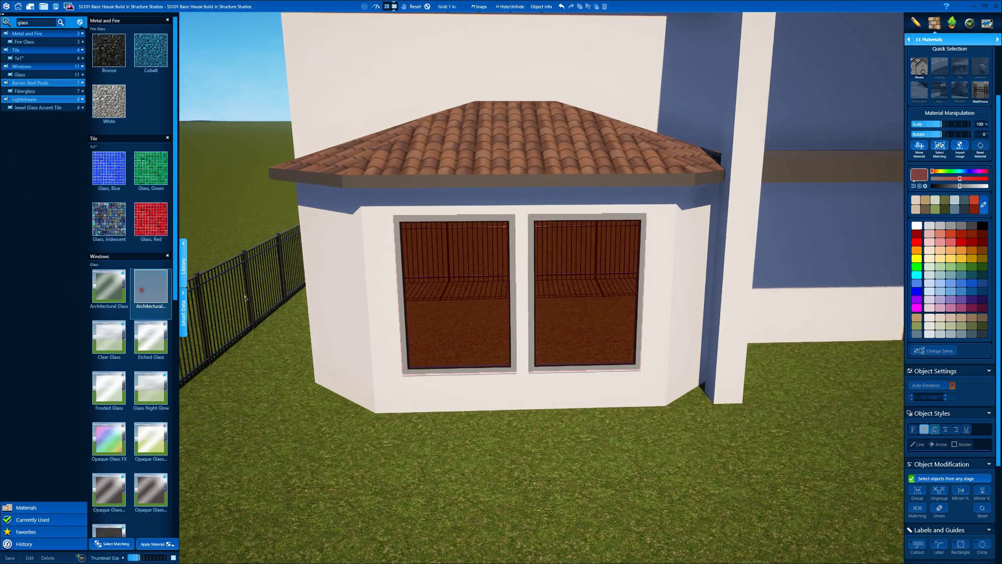
left_click(109, 287)
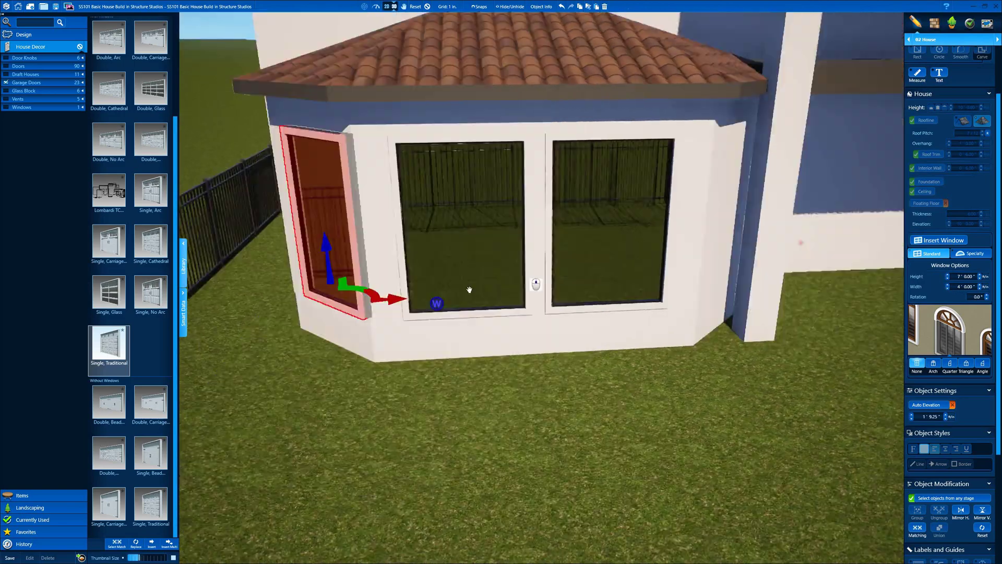
Position the copied 7' by 4' window on the bay's angled wall facing the patio
middle_click_drag(469, 290, 449, 302)
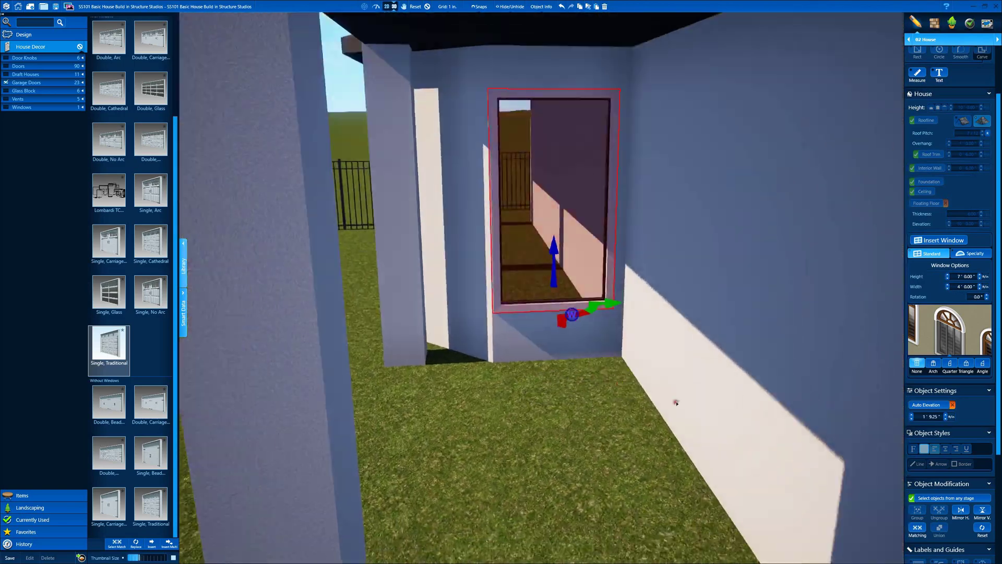
left_click_drag(600, 305, 606, 306)
middle_click_drag(604, 300, 607, 299)
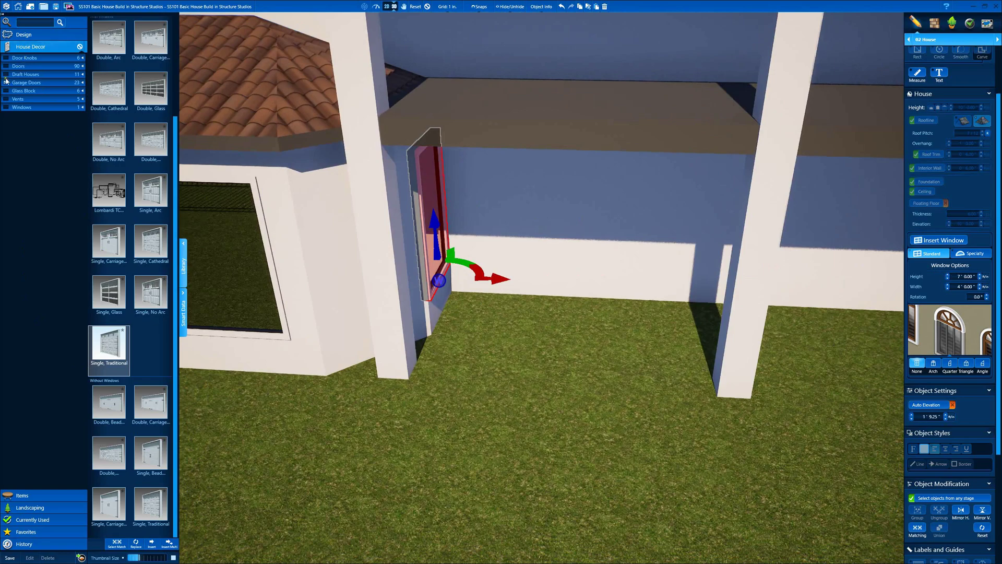
Place an 8' Double French-style door on the rear patio wall beside the bay and lower it to 0' 1.25" elevation
left_click(5, 65)
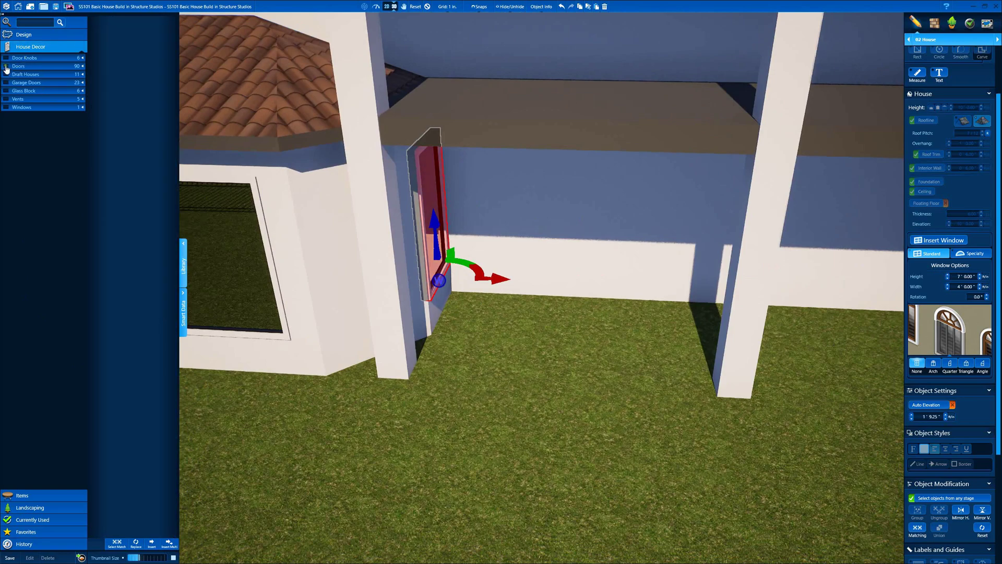
scroll(152, 264, "down", 5)
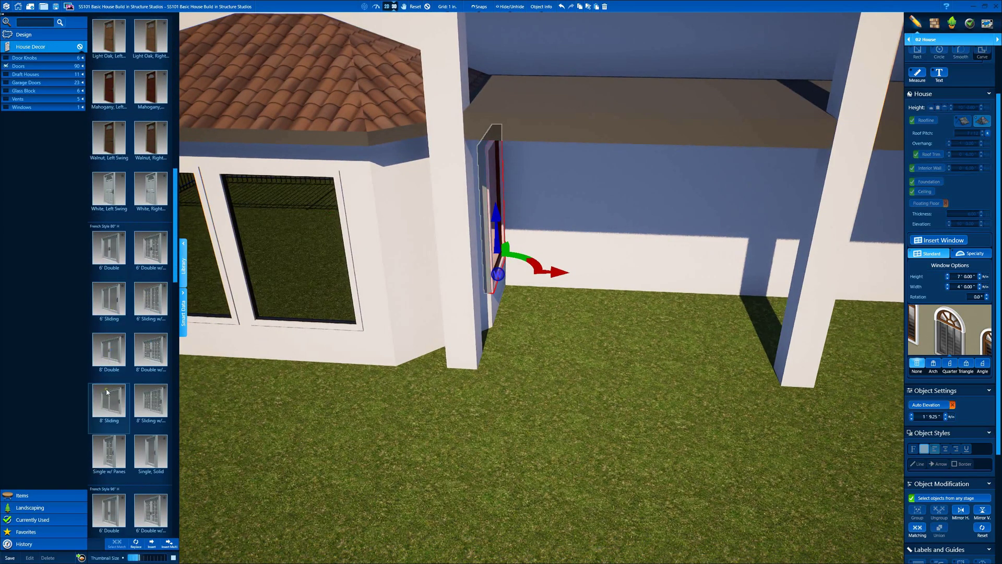
scroll(108, 392, "down", 5)
left_click(109, 368)
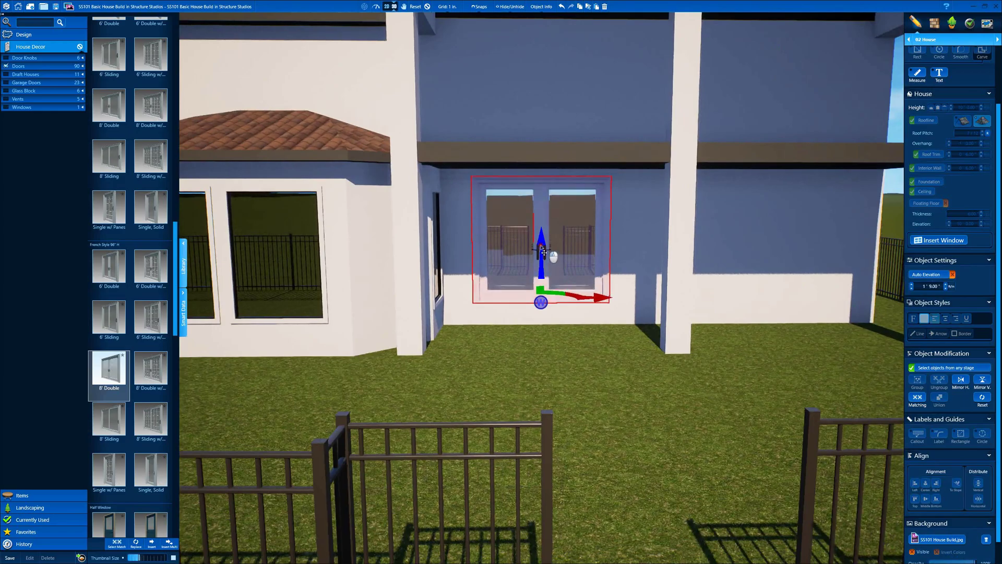
left_click_drag(541, 247, 541, 268)
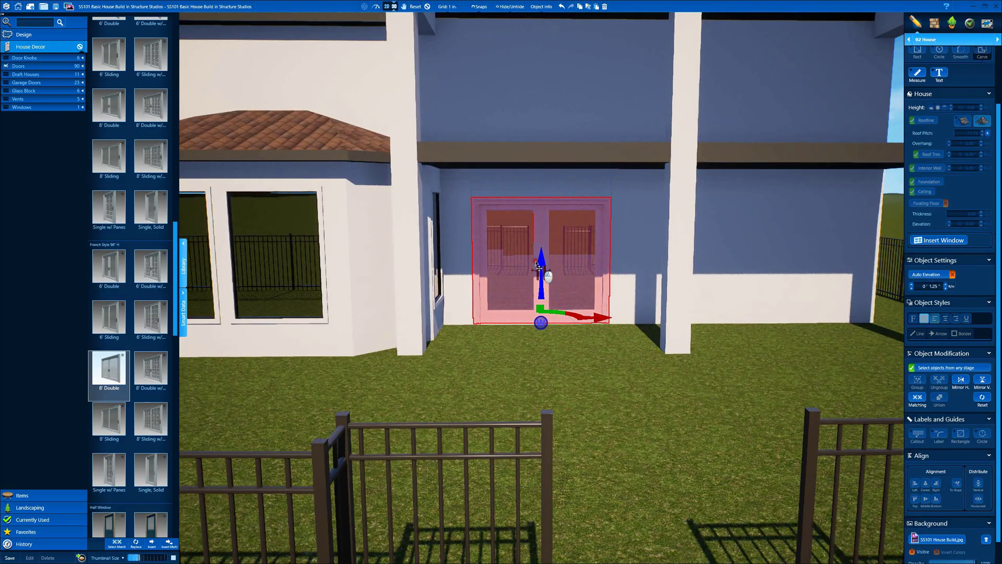
Copy the bay's patio-side window and place three 7' by 4' copies side by side on the rear wall beyond the door
right_click_drag(441, 228, 365, 228)
left_click(342, 224)
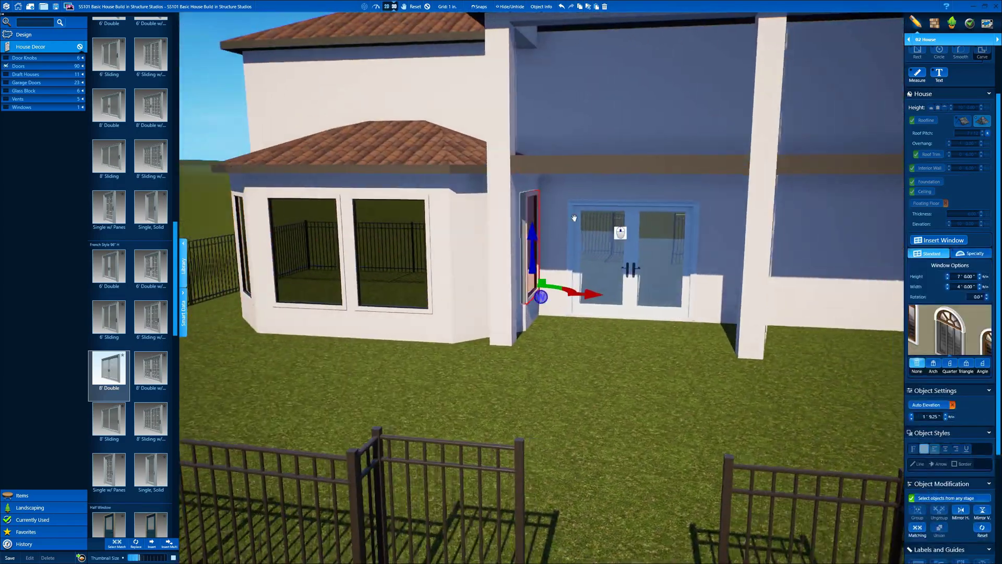
key("ctrl+c")
right_click_drag(611, 223, 493, 323)
key("ctrl+v")
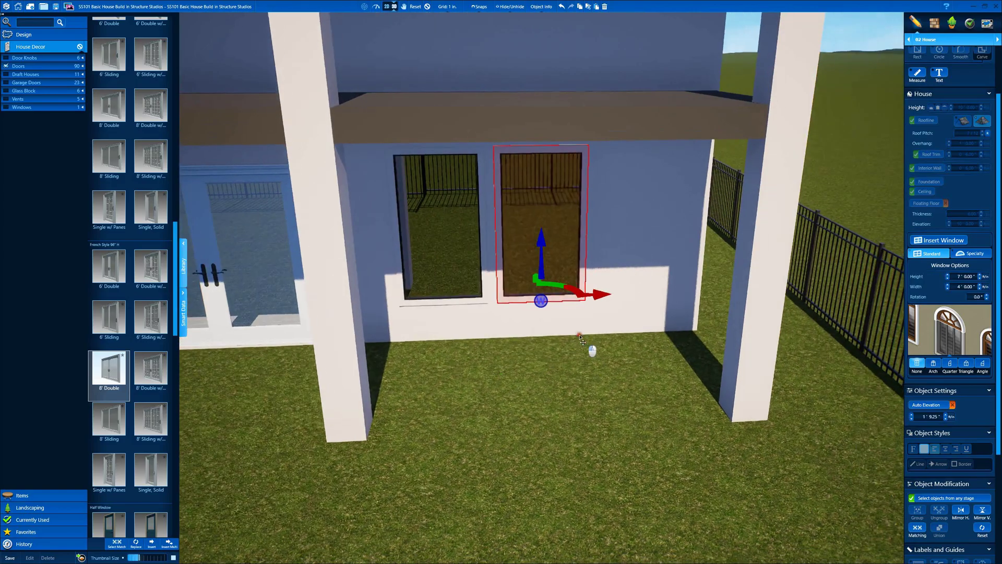
right_click_drag(580, 337, 580, 336)
key("ctrl+v")
right_click_drag(492, 391, 493, 392)
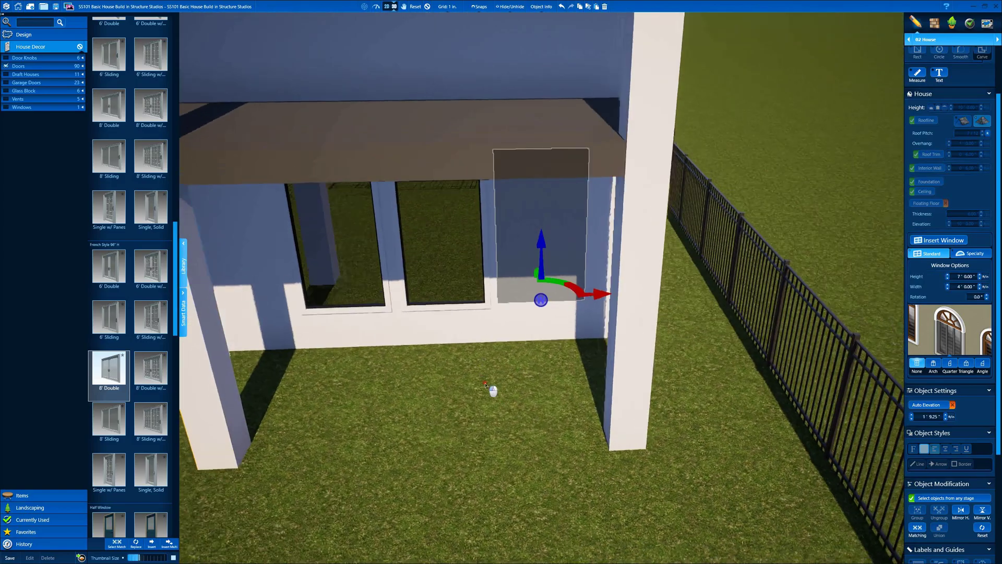
right_click_drag(541, 284, 542, 284)
left_click(519, 213)
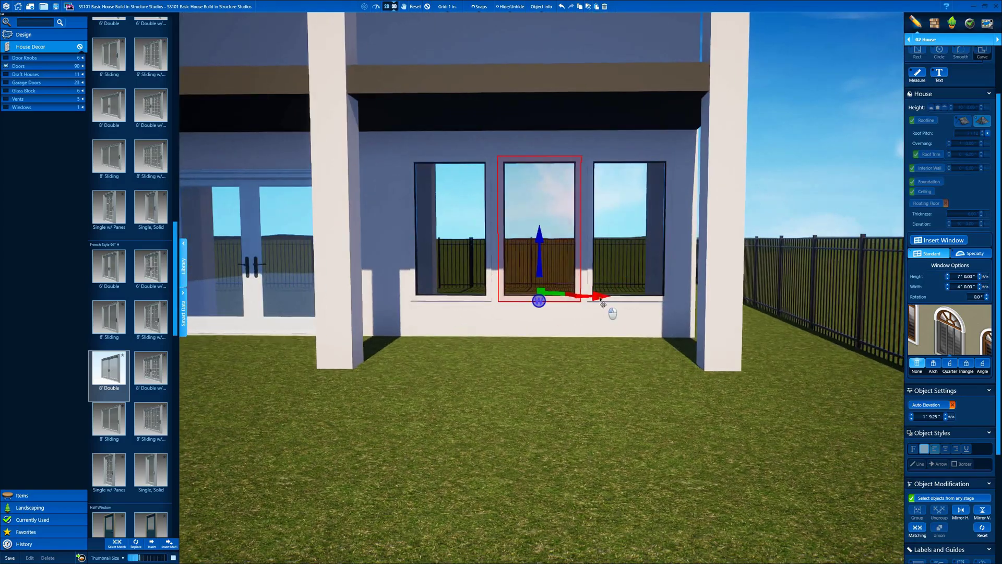
right_click_drag(601, 300, 637, 271)
scroll(637, 271, "down", 5)
scroll(637, 271, "up", 4)
Duplicate the three rear patio windows together and raise the copies onto the second-floor wall at 11' 3.50" elevation
left_click(433, 235, "shift")
left_click(640, 262, "shift")
left_click_drag(542, 289, 563, 382)
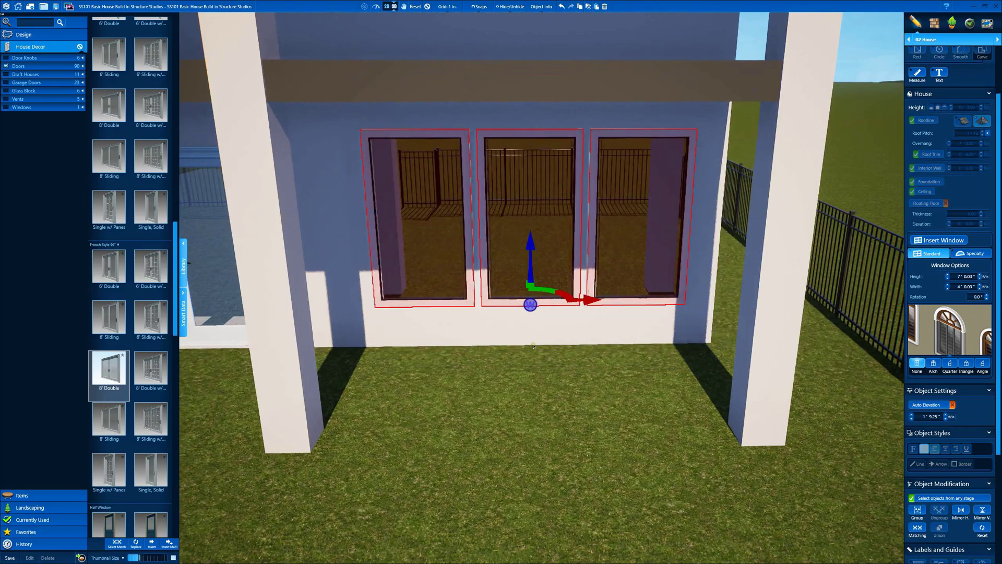
scroll(533, 346, "up", 3)
key("ctrl+c")
key("ctrl+v")
scroll(604, 331, "down", 6)
left_click_drag(543, 234, 549, 84)
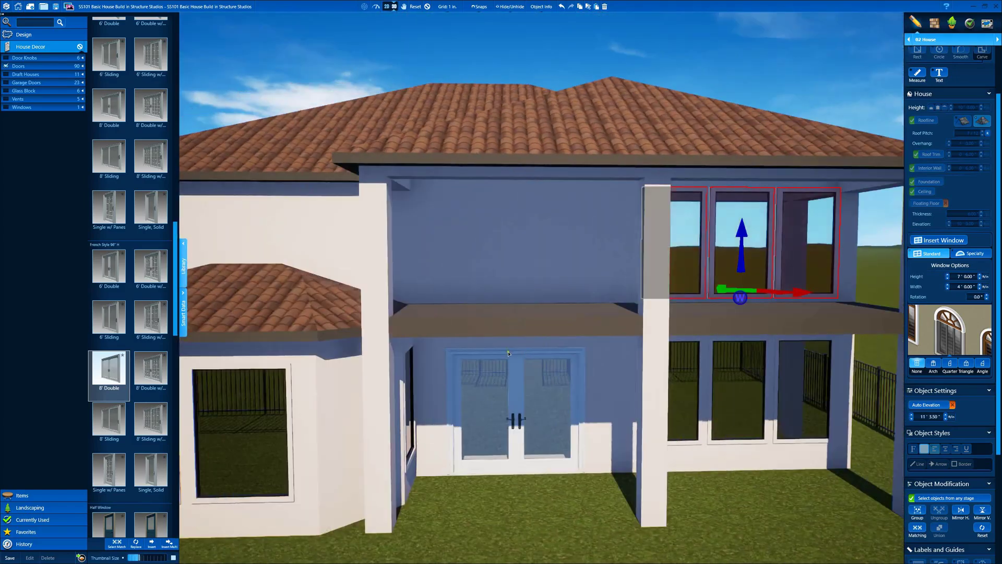
Duplicate the patio's double door and raise the copy to the balcony level directly above it
left_click(555, 365)
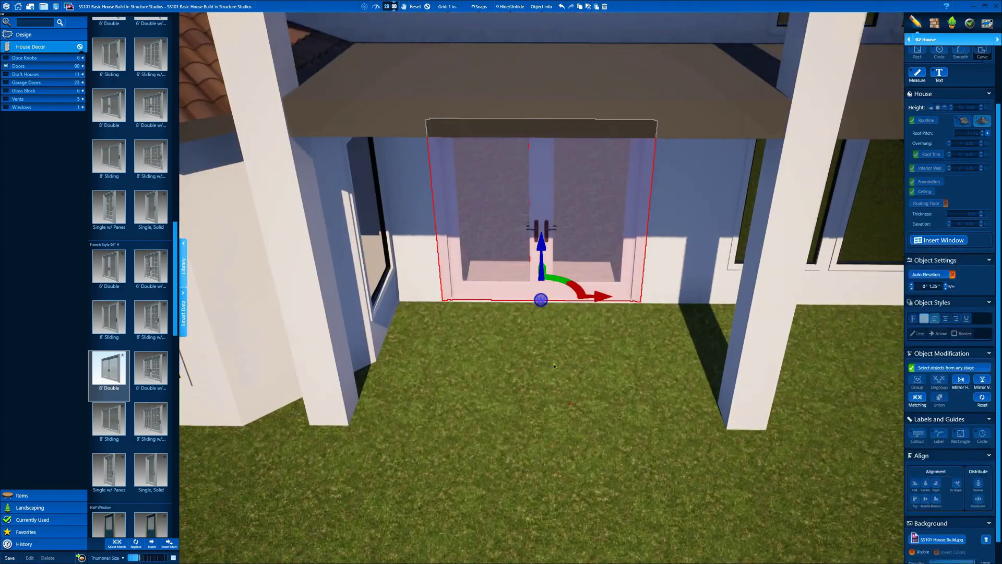
scroll(541, 302, "up", 4)
key("ctrl+c")
key("ctrl+v")
scroll(568, 293, "down", 6)
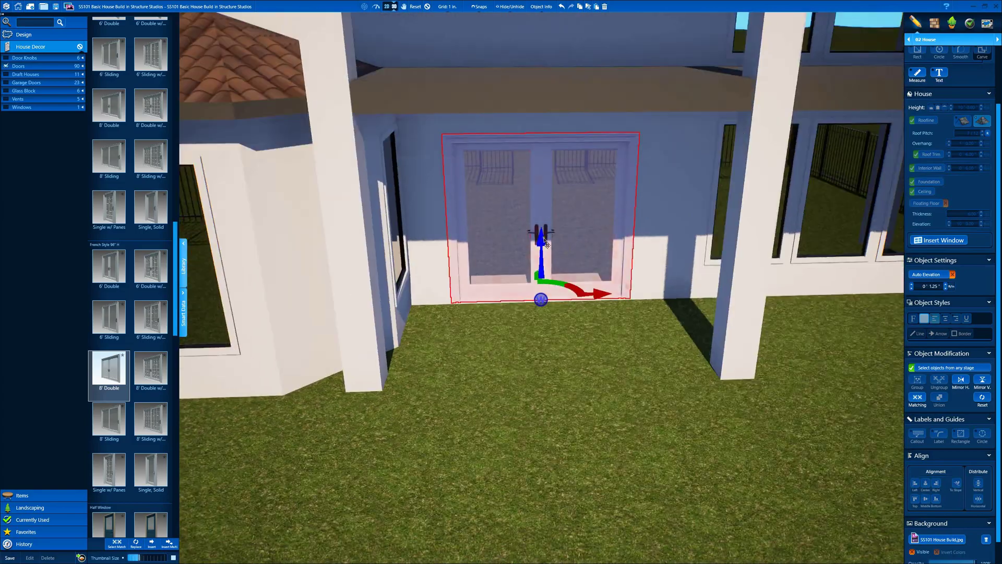
left_click_drag(542, 233, 541, 79)
Shorten the three second-floor balcony windows to 6' high and set them at 11' 10" elevation
right_click_drag(542, 157, 541, 120)
left_click_drag(543, 244, 557, 159)
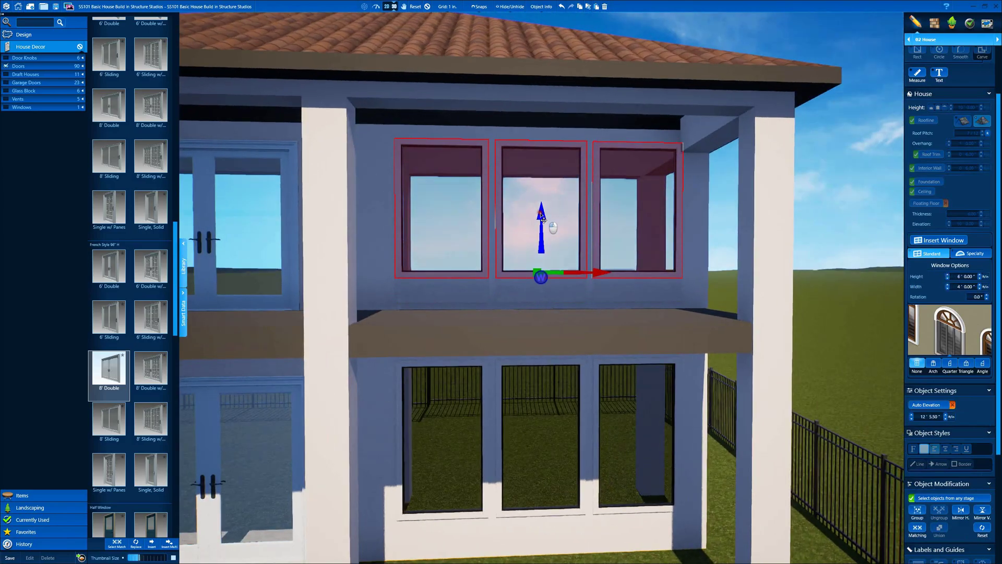
left_click_drag(539, 225, 539, 227)
scroll(484, 215, "down", 4)
left_click(427, 7)
Copy a balcony window onto the second-floor wall above the bay roof and size it 5' high by 3' 6" wide
middle_click_drag(366, 157, 528, 158)
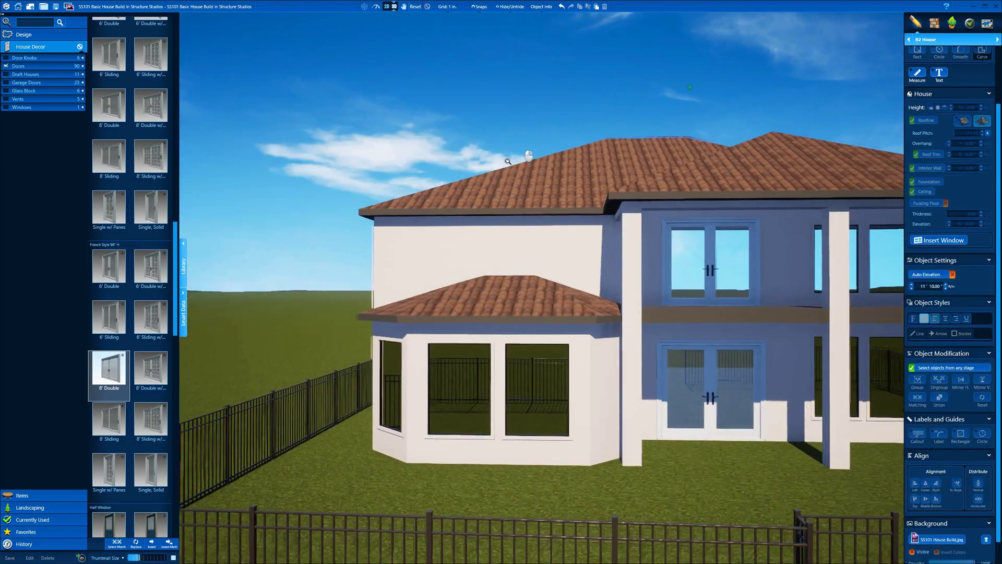
right_click_drag(527, 157, 426, 269)
left_click(766, 273)
middle_click_drag(767, 273, 849, 263)
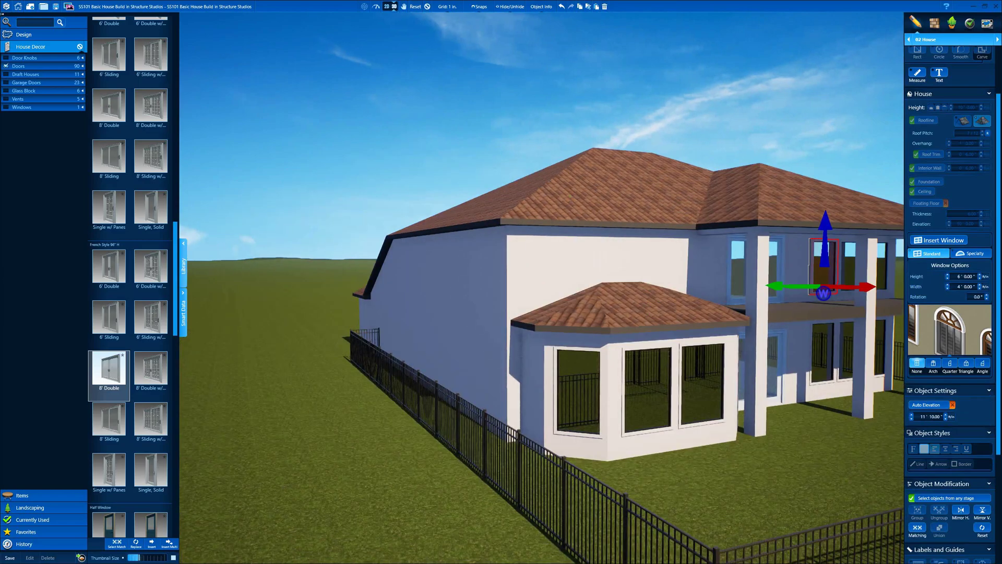
key("alt+Tab")
left_click_drag(485, 293, 515, 218, "ctrl")
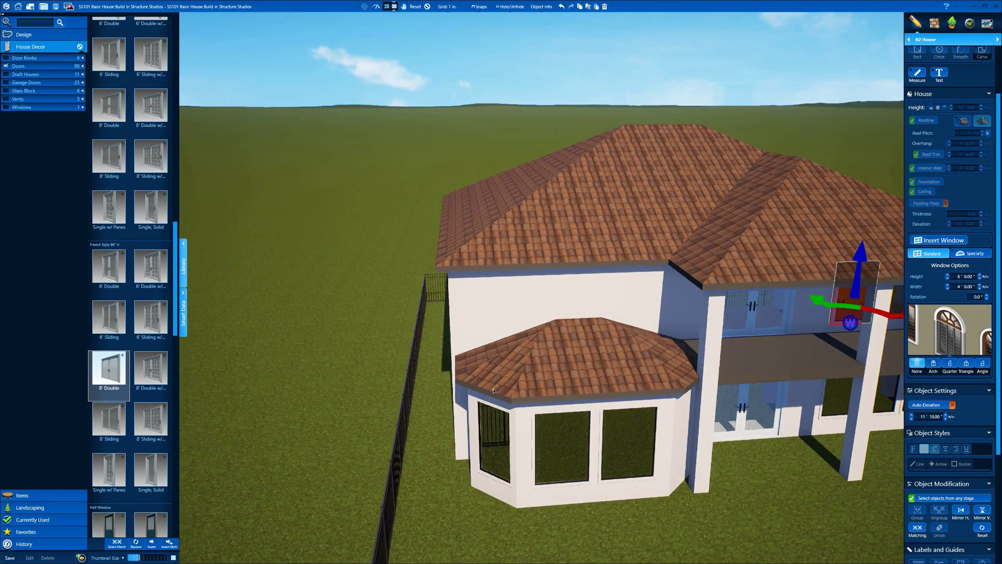
key("ctrl+v")
left_click(483, 311)
scroll(691, 296, "up", 5)
scroll(691, 297, "down", 2)
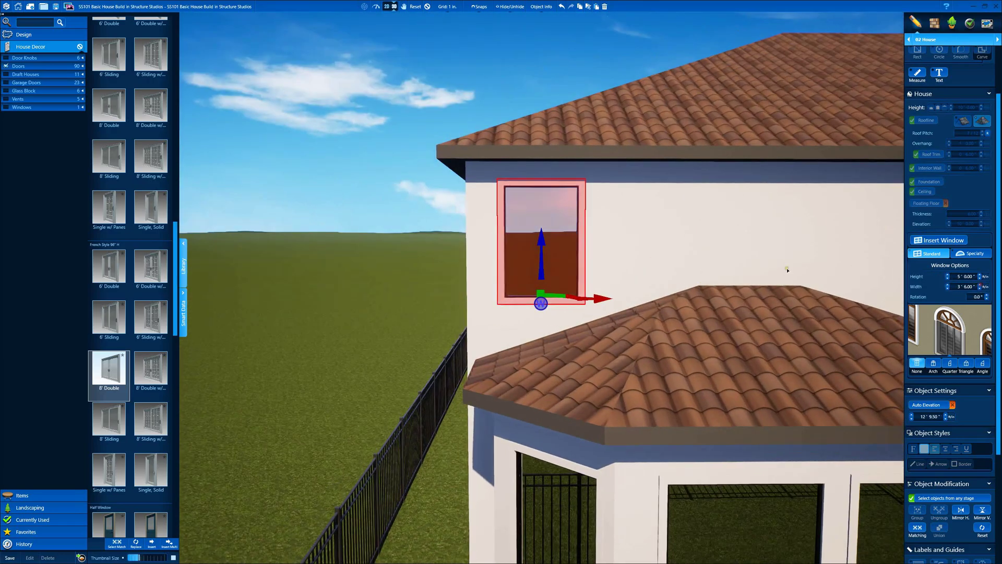
Place a copied window on the second-floor side wall, sized 4' by 2' 3", with a two-row grille
right_click_drag(787, 270, 756, 282)
right_click_drag(660, 371, 601, 305)
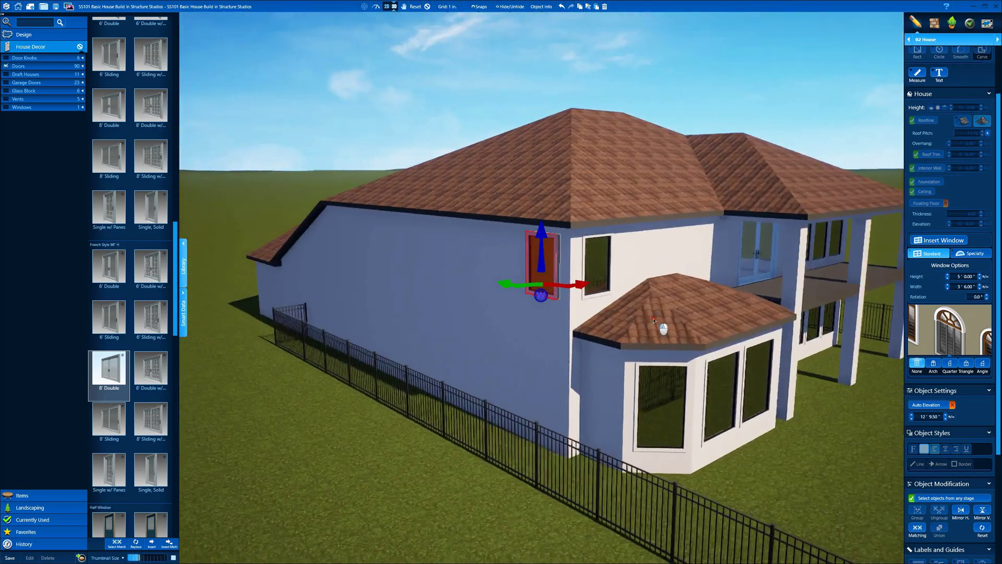
right_click_drag(662, 329, 558, 306)
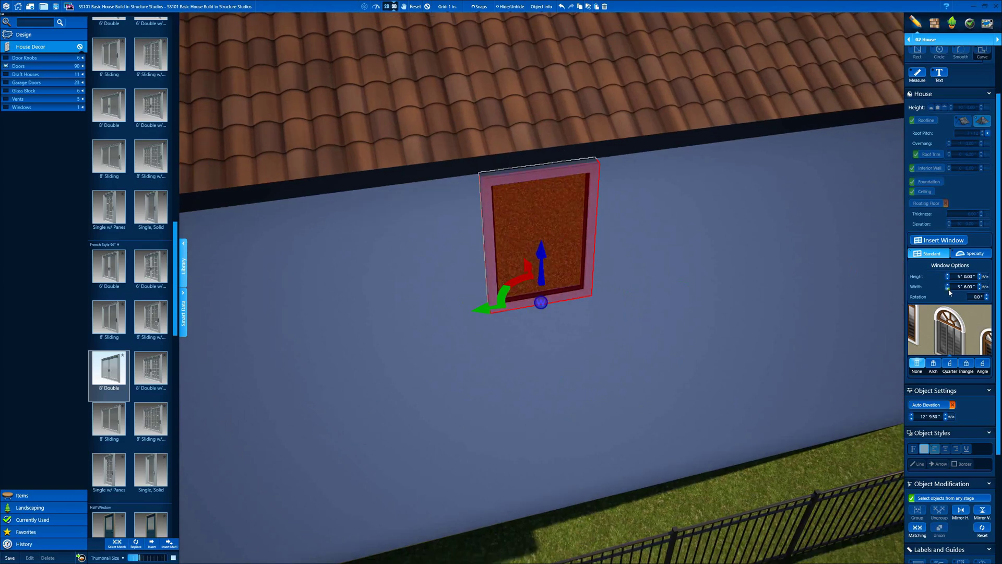
left_click(948, 279)
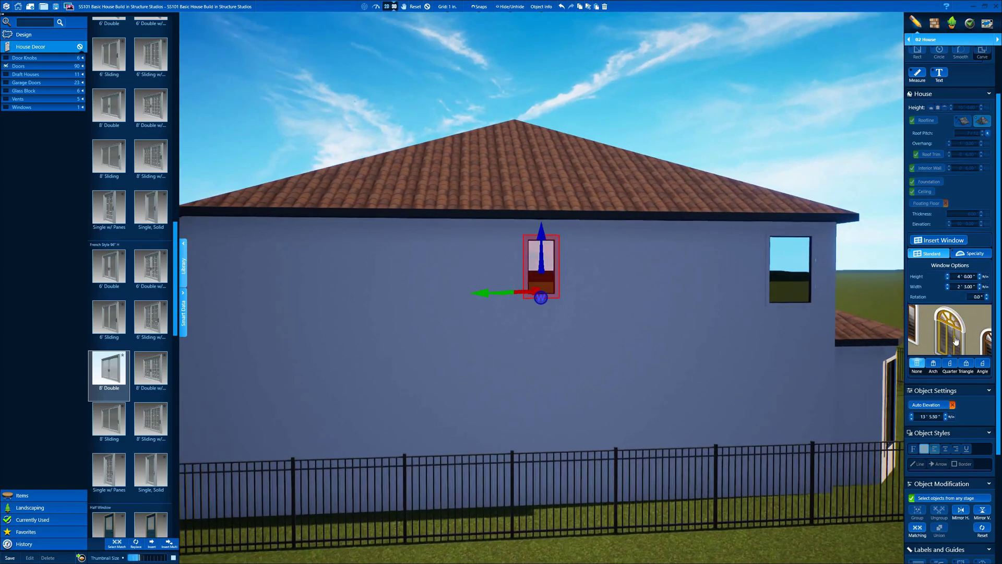
left_click(956, 341)
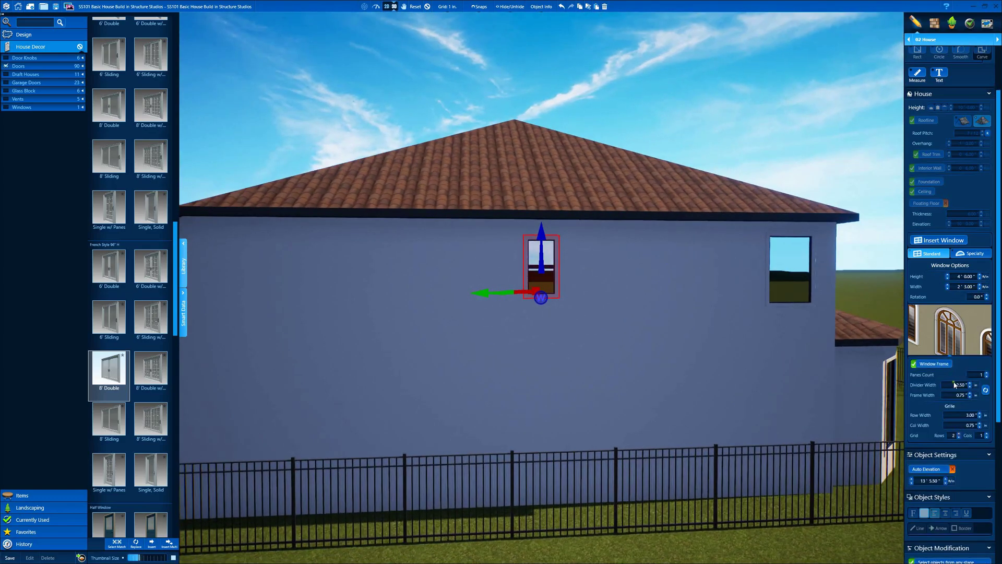
Add a pair of 5' by 3' windows with two-row grilles farther along the second-floor side wall
middle_click_drag(650, 144, 519, 286)
left_click(830, 272)
middle_click_drag(830, 271, 652, 396)
key("ctrl+c")
key("ctrl+v")
left_click(483, 313)
middle_click_drag(483, 360, 585, 350)
scroll(484, 479, "up", 5)
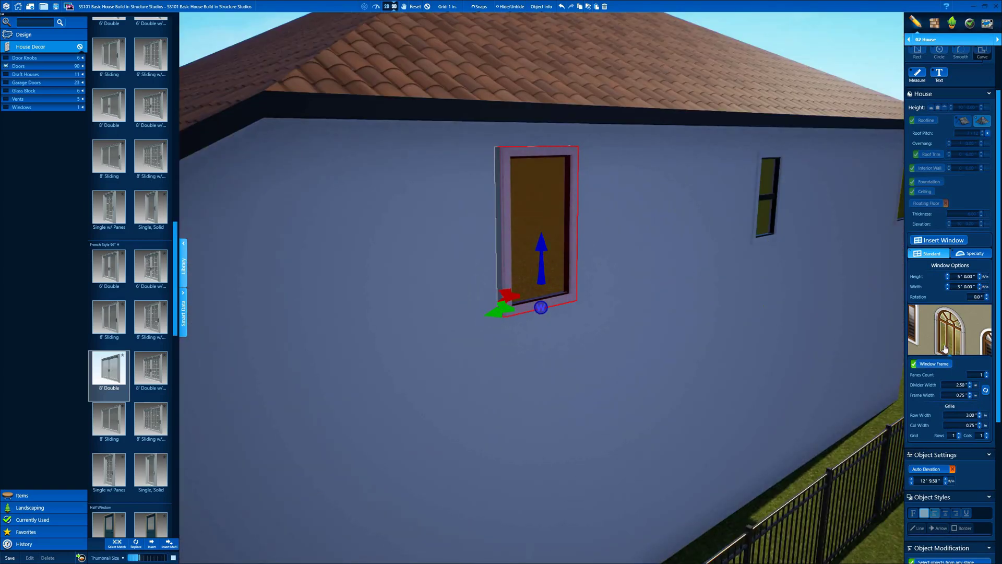
left_click(959, 435)
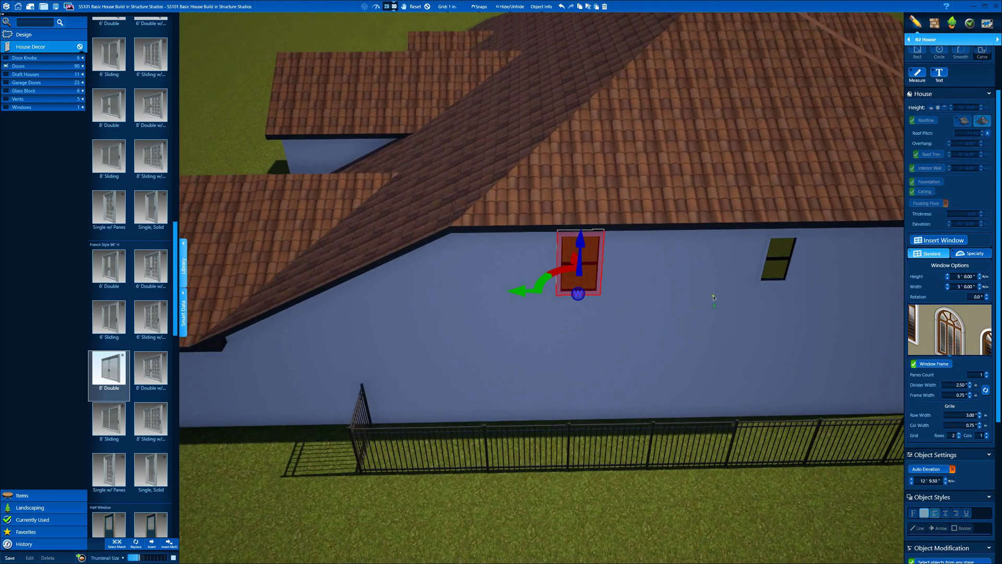
left_click(537, 427)
scroll(537, 427, "up", 5)
Search the materials for white and apply White Vinyl to the frames and dividers of the three side-wall windows
left_click(934, 23)
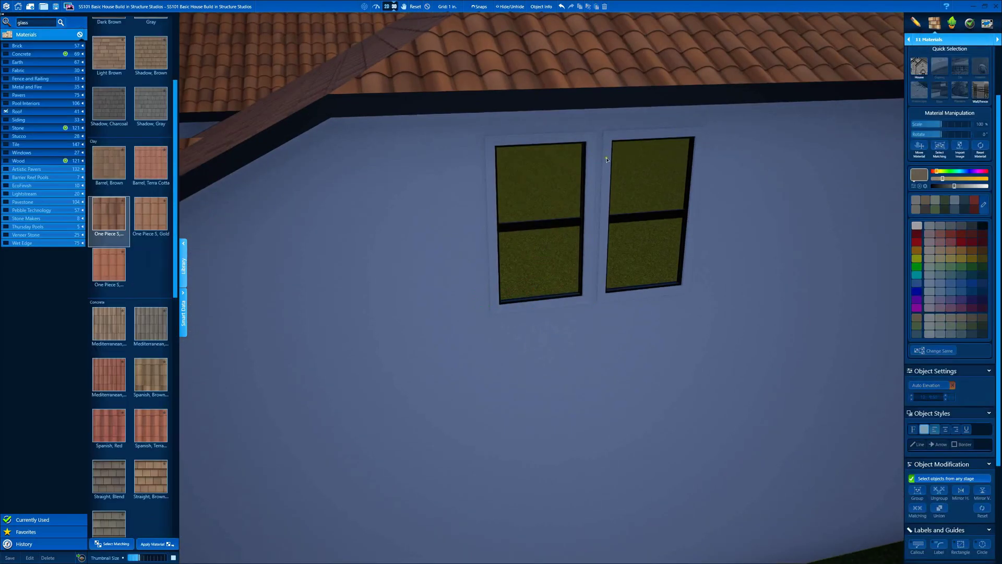
middle_click_drag(554, 355, 533, 308)
left_click(512, 288)
left_click(599, 280, "shift")
middle_click_drag(599, 281, 418, 292)
left_click(597, 275, "shift")
left_click(439, 264, "shift")
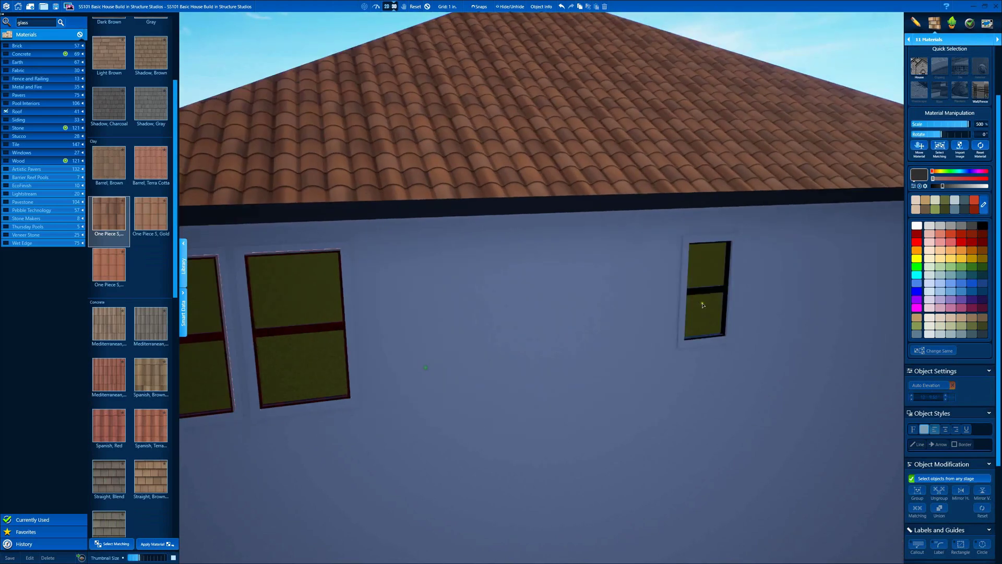
left_click(702, 294, "shift")
middle_click_drag(741, 295, 705, 292)
key("Return")
double_click(34, 24)
type("white")
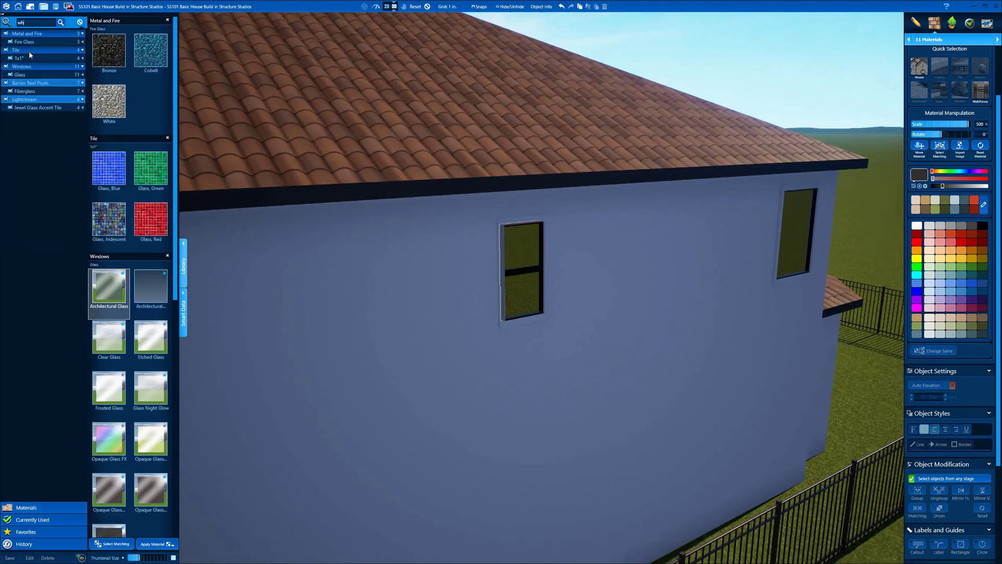
key("Return")
left_click(147, 409)
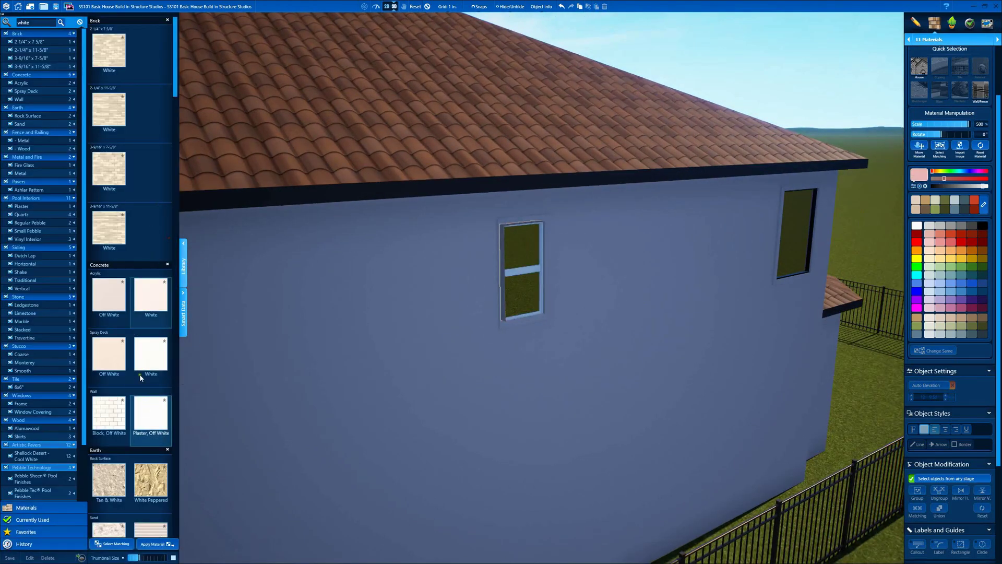
scroll(140, 377, "down", 3)
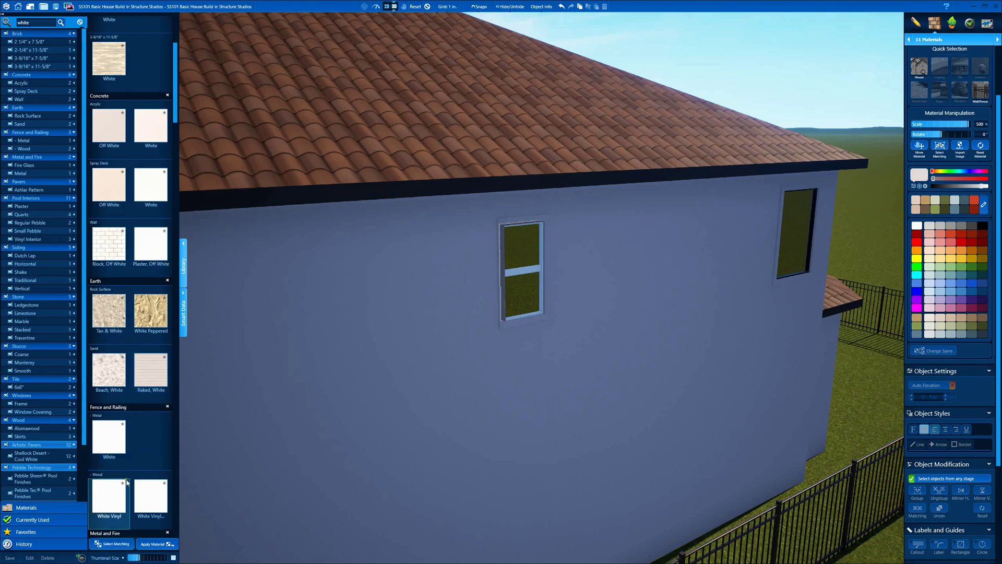
left_click(126, 482)
scroll(477, 295, "up", 5)
left_click(428, 8)
Switch to the 2D plan in the Hardscapes & Decks stage, hide the library and bring the house front into view
scroll(523, 206, "down", 4)
left_click_drag(524, 212, 581, 340)
scroll(470, 267, "down", 4)
scroll(665, 252, "up", 1)
scroll(666, 252, "down", 4)
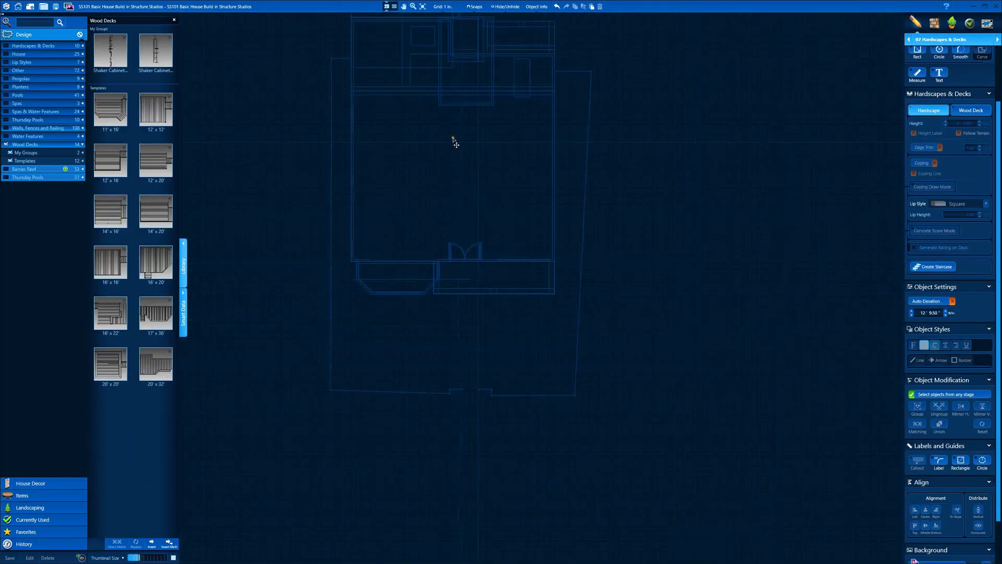
left_click(183, 246)
middle_click_drag(419, 248, 418, 432)
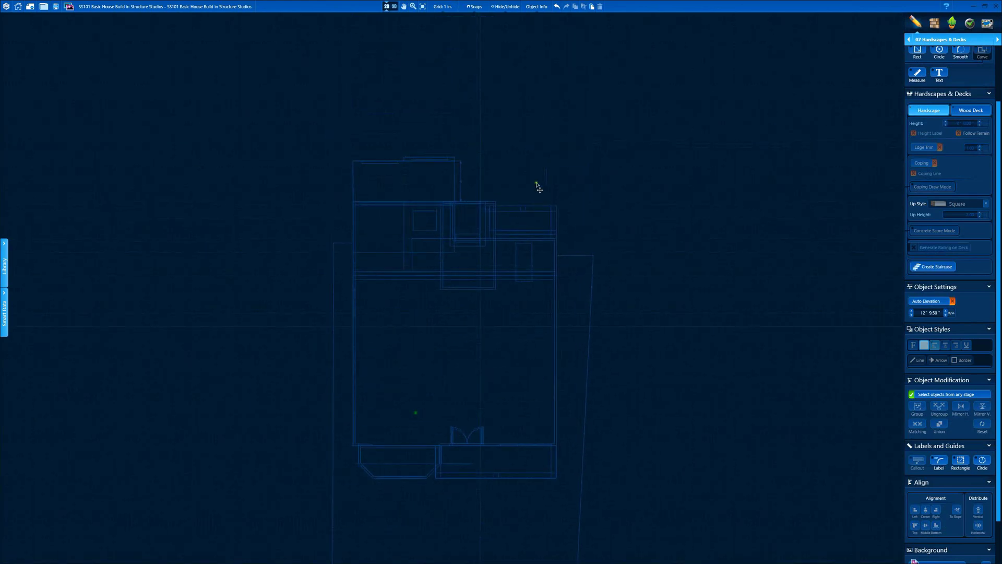
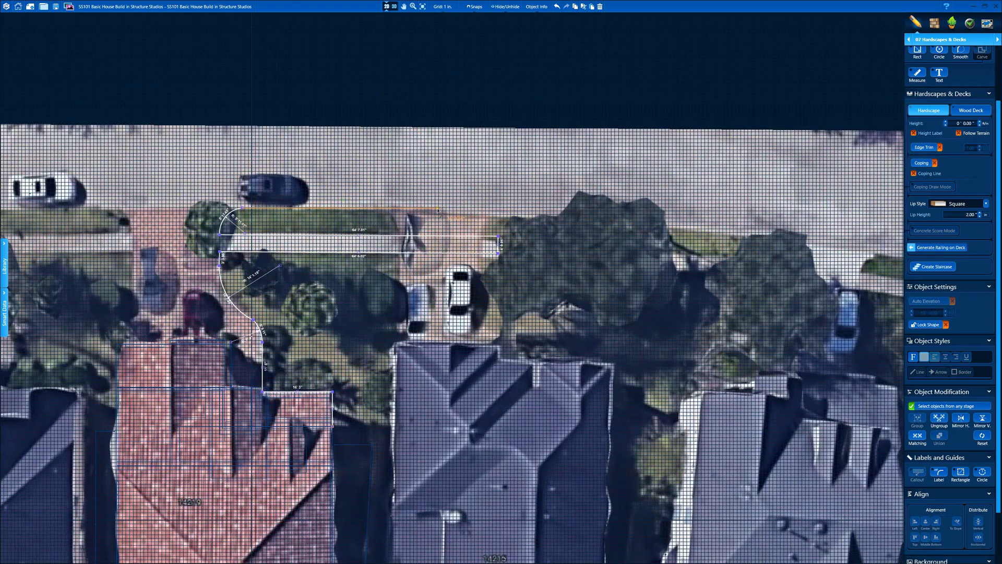
Trace the near street curb to the edge of the aerial image, across the street and back along its far side with large arcs
scroll(437, 209, "down", 8)
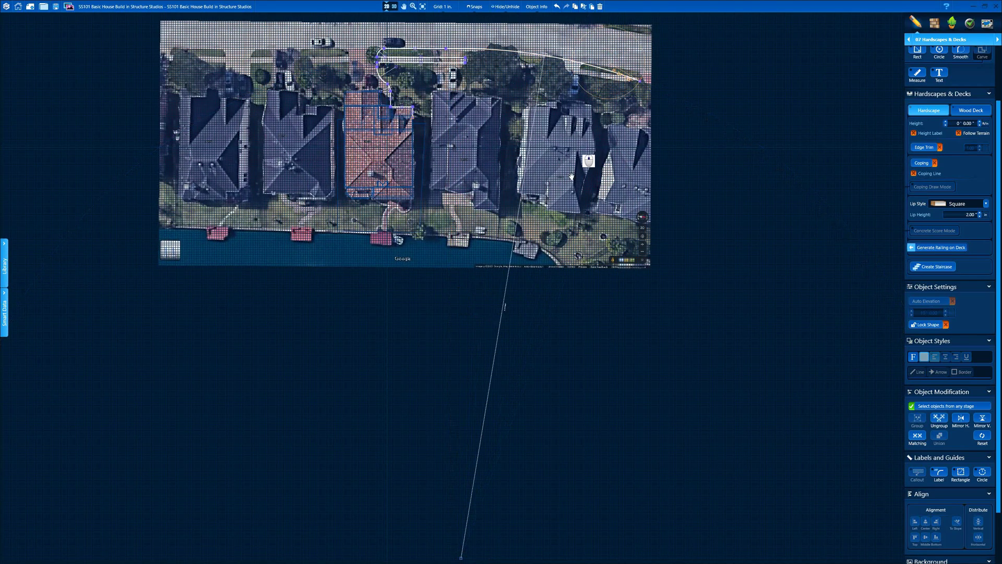
middle_click_drag(572, 177, 568, 302)
scroll(481, 385, "down", 3)
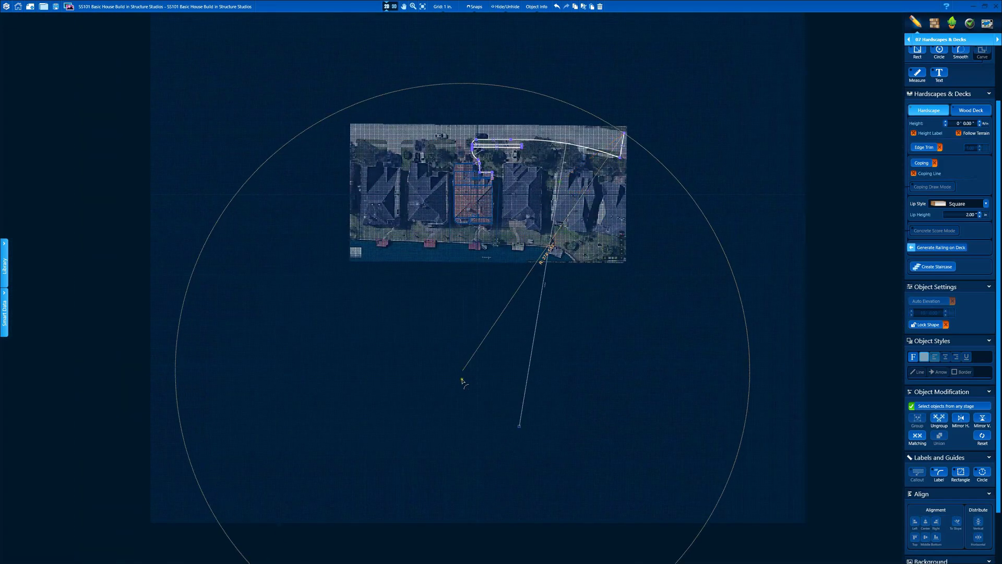
scroll(470, 313, "down", 3)
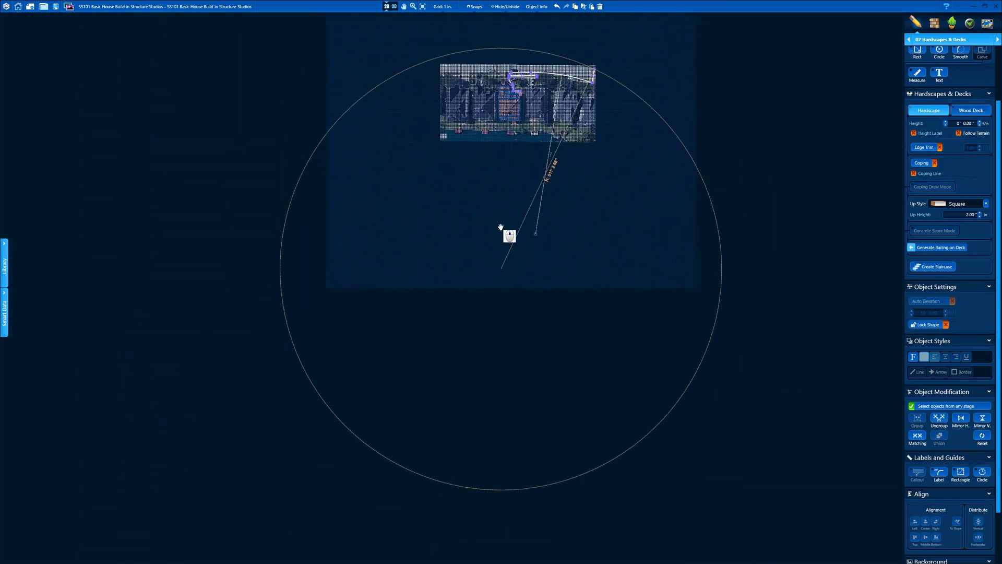
left_click(500, 545)
scroll(462, 99, "up", 5)
middle_click_drag(428, 109, 429, 302)
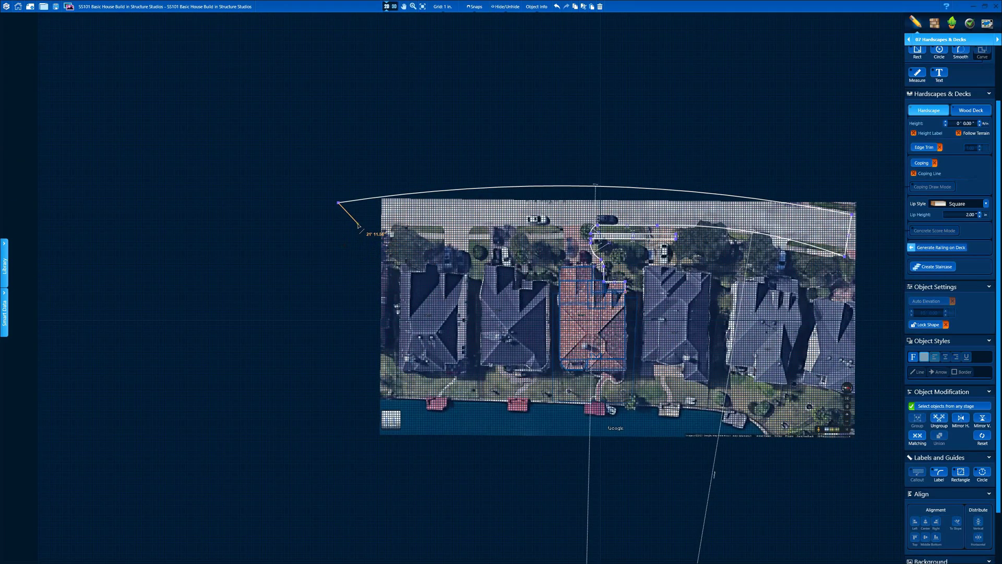
Trace the near curb back to the driveway with a large arc and round the driveway corner with an arc of about 13' 3" radius
key("a")
scroll(457, 360, "down", 3)
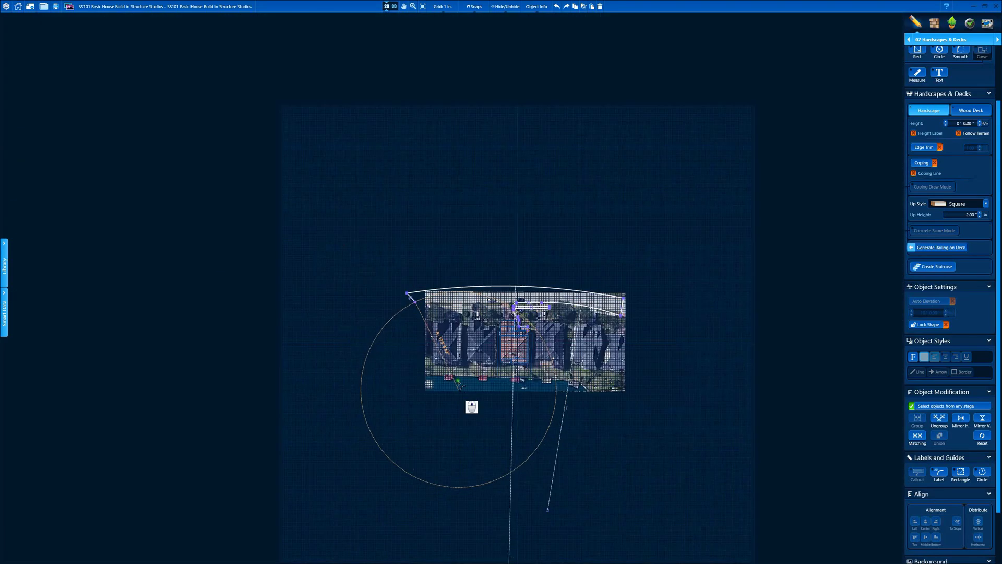
middle_click_drag(465, 404, 475, 233)
scroll(457, 418, "down", 3)
middle_click_drag(458, 441, 467, 316)
scroll(463, 463, "up", 4)
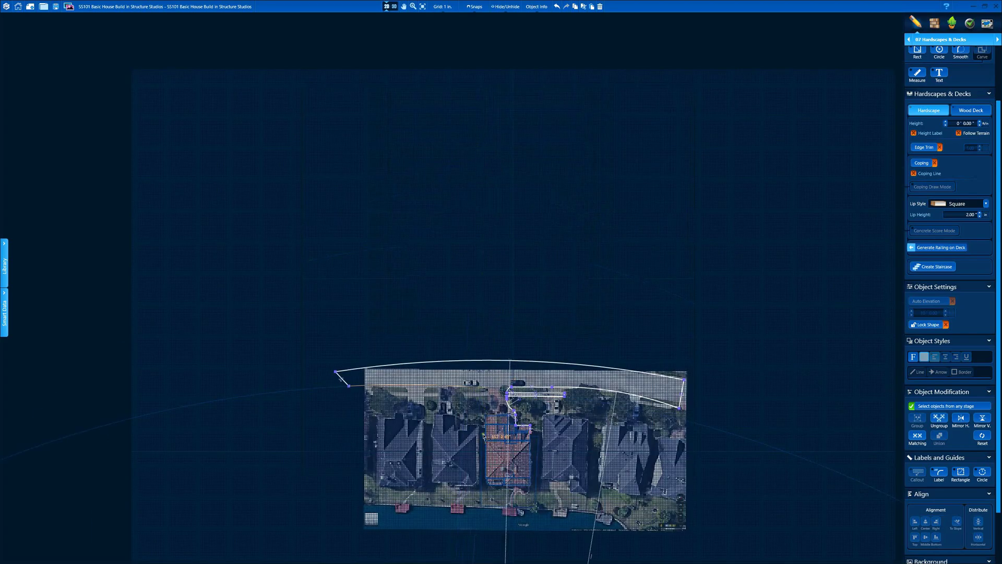
scroll(485, 401, "up", 5)
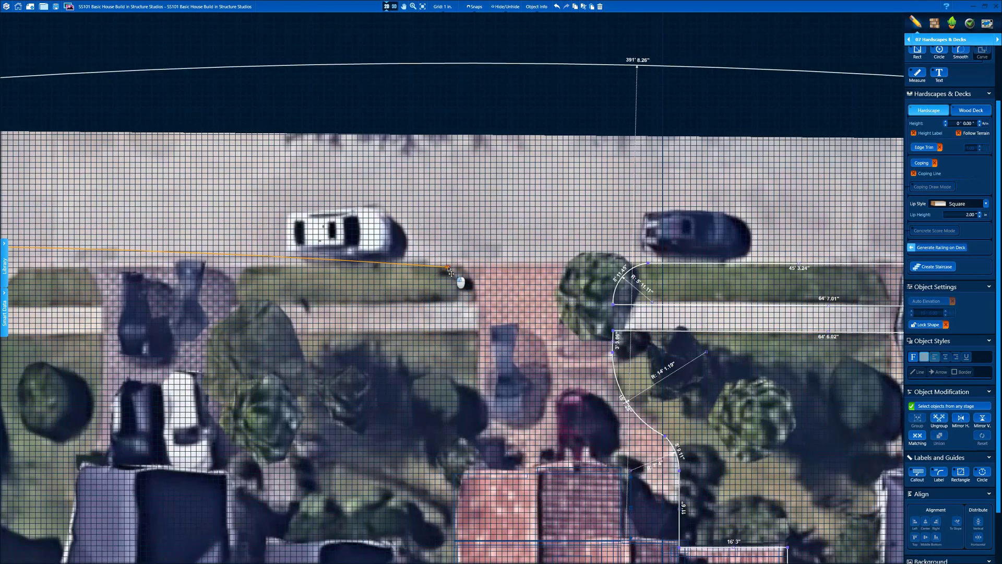
left_click(391, 322)
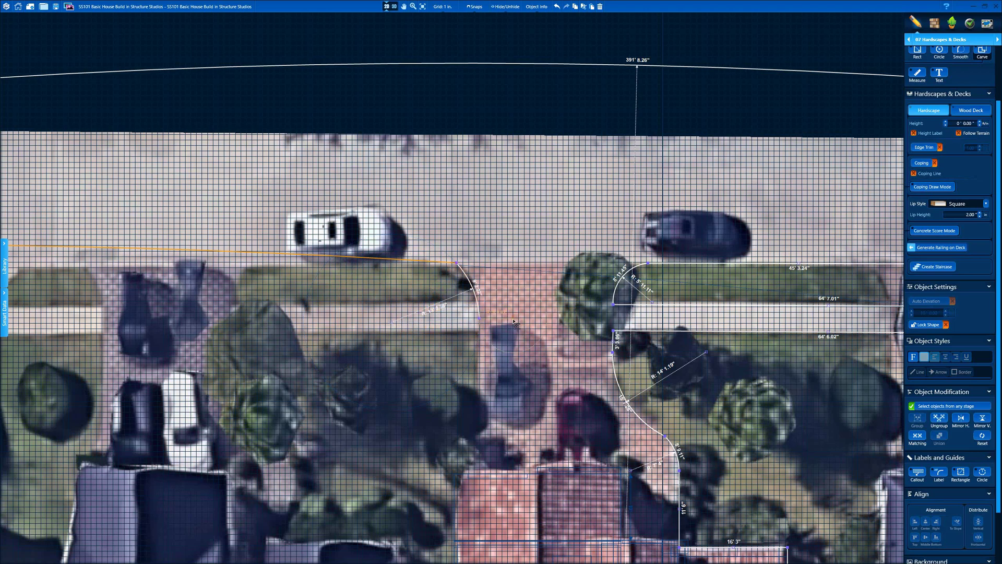
Draw the driveway's straight side edge about 24' 3" long from the corner arc to the garage front
middle_click_drag(483, 455, 486, 325)
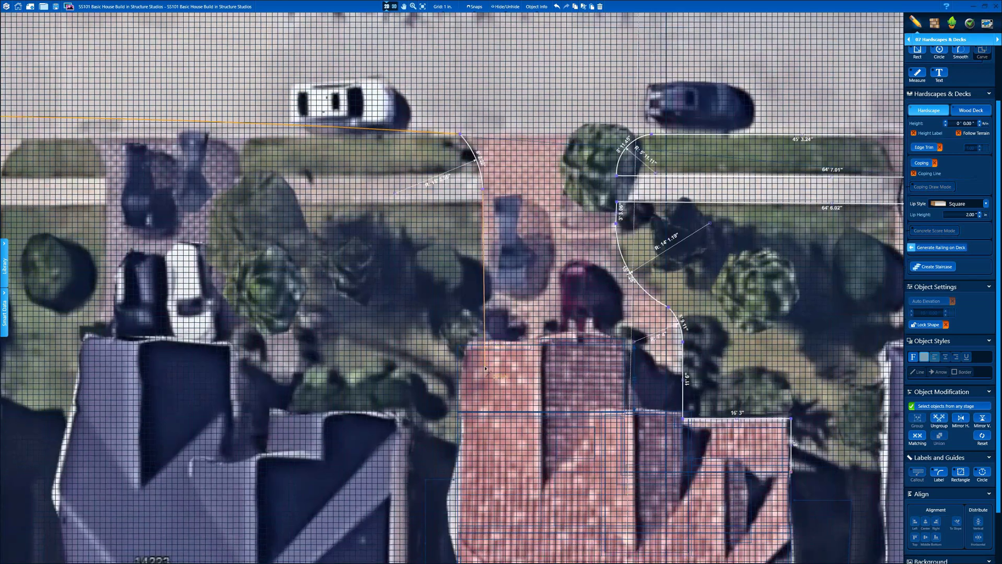
scroll(543, 365, "up", 10)
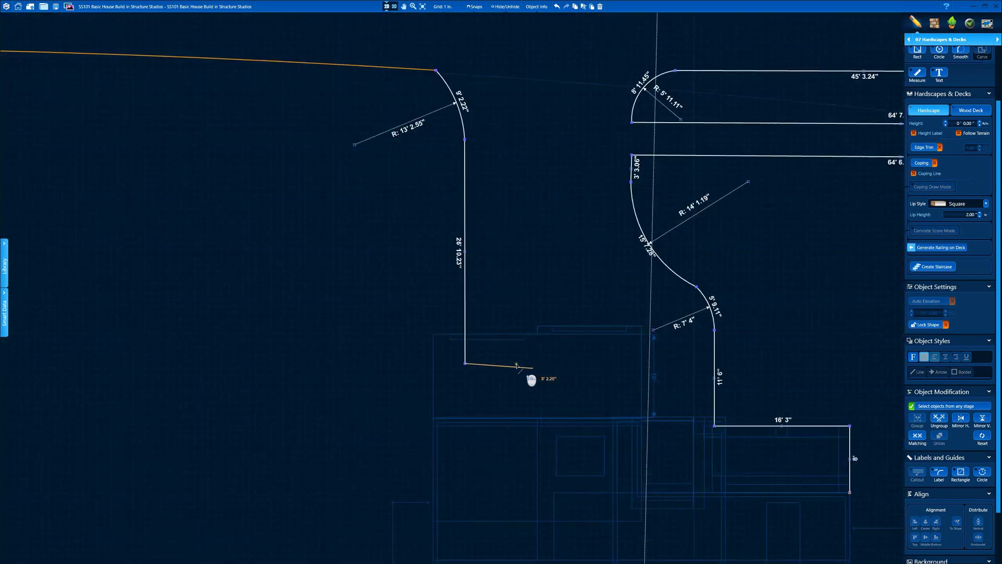
scroll(436, 267, "down", 5)
middle_click_drag(437, 266, 460, 355)
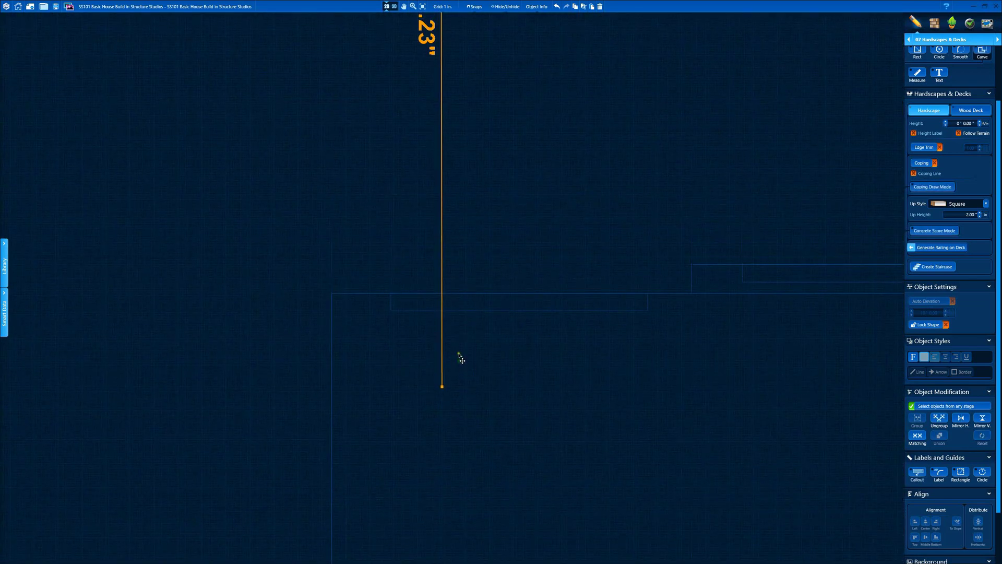
left_click(442, 320)
scroll(443, 325, "down", 3)
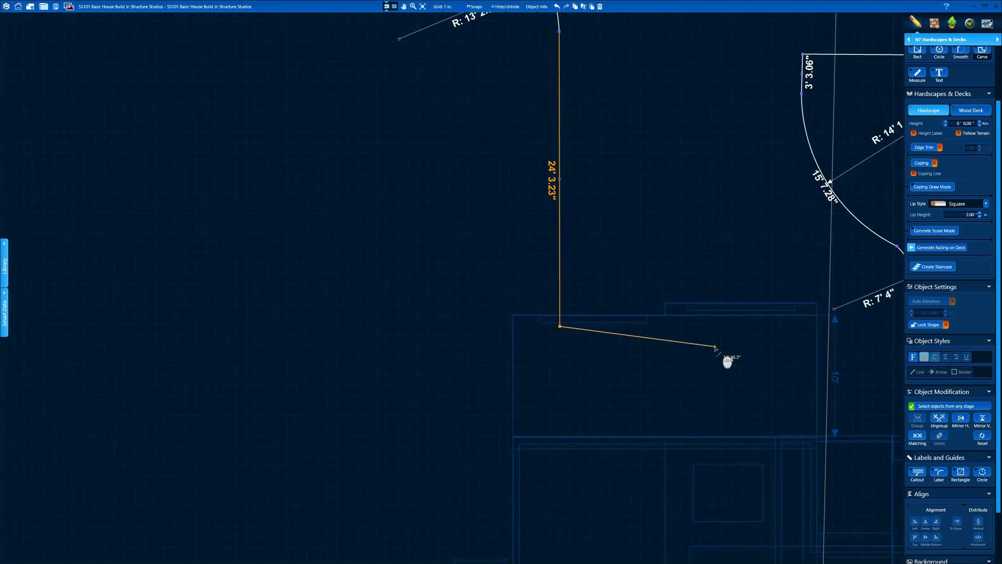
Close the hardscape outline with a 22' 8" garage-front edge, short segments along the entry and a 25' edge across the porch
middle_click_drag(627, 370, 466, 351)
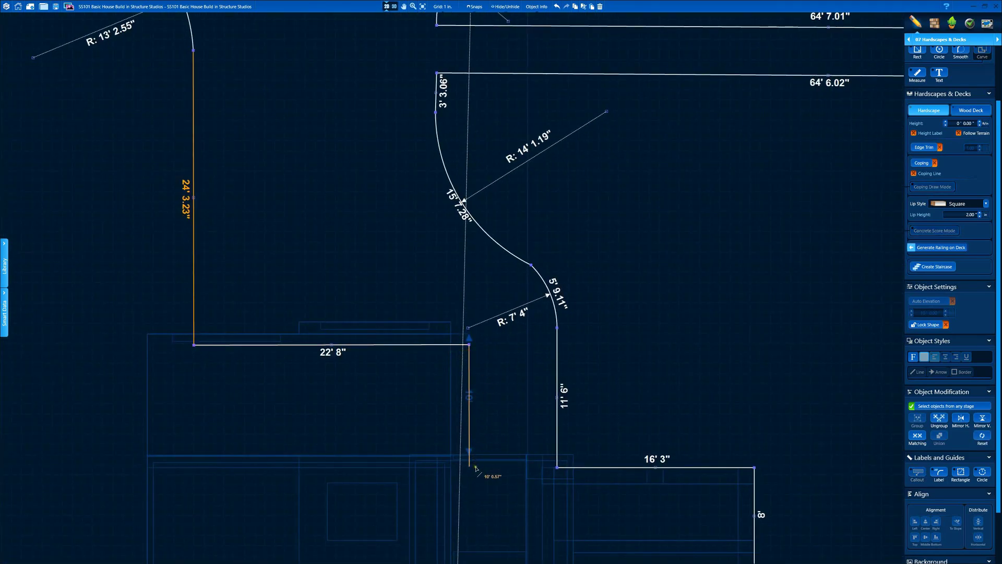
middle_click_drag(454, 491, 441, 280)
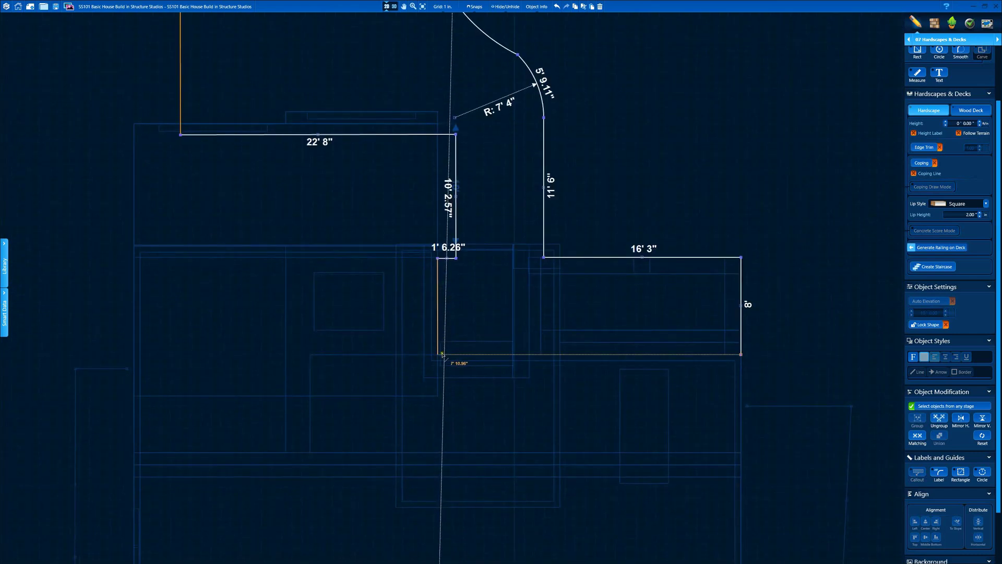
left_click(741, 355)
scroll(438, 361, "up", 4)
left_click_drag(440, 343, 439, 345)
Check the hardscape in 3D and move its garage corner points onto the side wall, making the garage-front edge 21' 2"
left_click(394, 6)
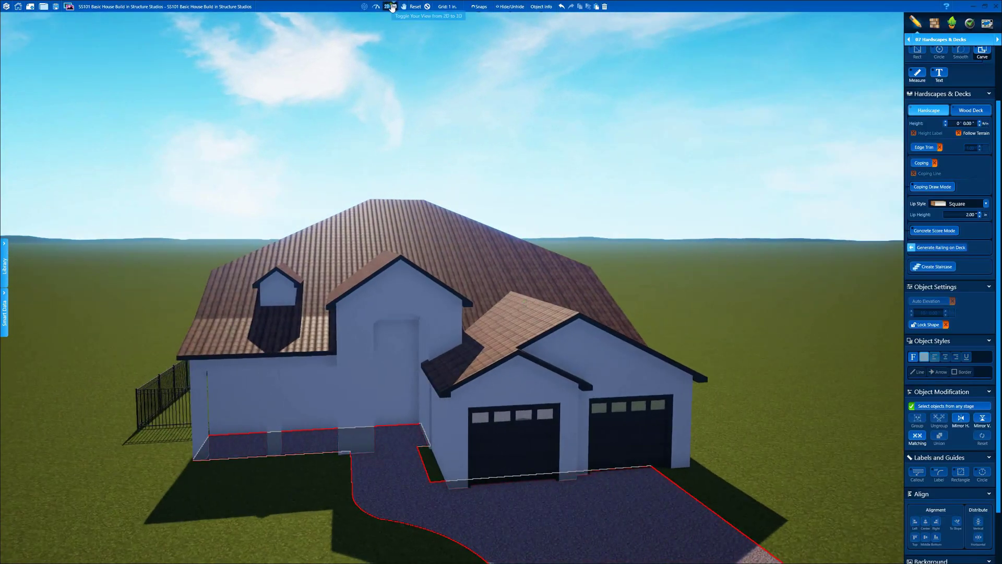
left_click(392, 6)
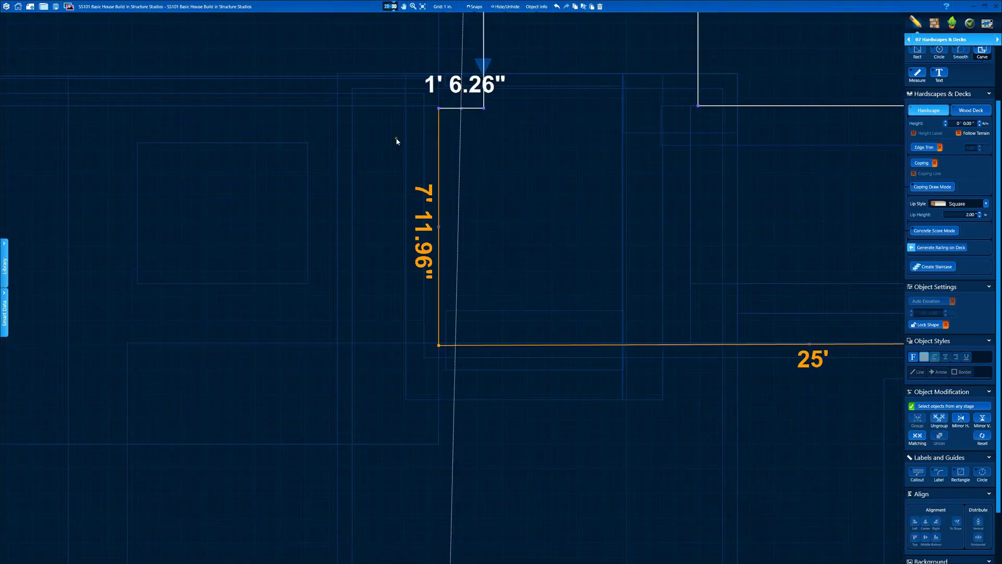
left_click_drag(443, 72, 400, 70)
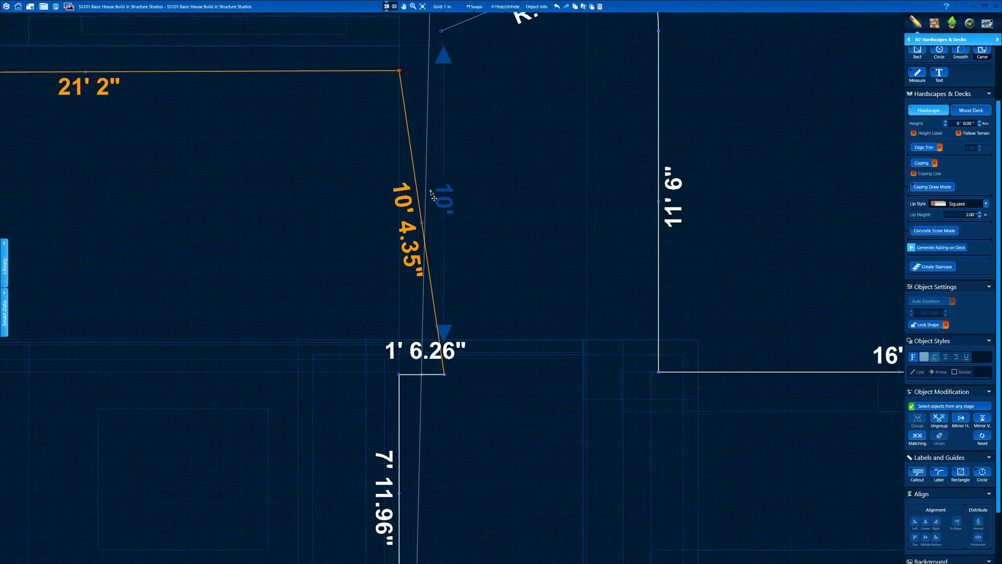
left_click_drag(444, 374, 400, 71)
Adjust the front walkway's outer edge to about 13' 11" and its corner arc to a radius of about 4' 2"
middle_click_drag(423, 101, 366, 155)
left_click_drag(602, 256, 570, 259)
middle_click_drag(570, 119, 554, 342)
left_click_drag(555, 309, 560, 235)
left_click_drag(523, 155, 505, 144)
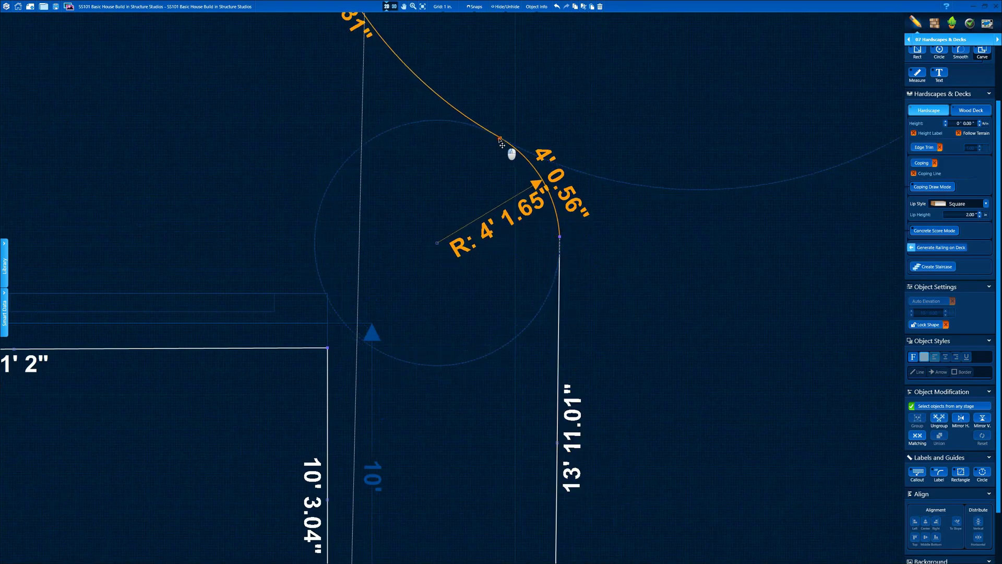
left_click(459, 96)
middle_click_drag(457, 96, 446, 144)
scroll(446, 144, "down", 2)
Search the materials for "asph" in 3D and apply the Gray asphalt concrete to the driveway and street hardscape
left_click(394, 8)
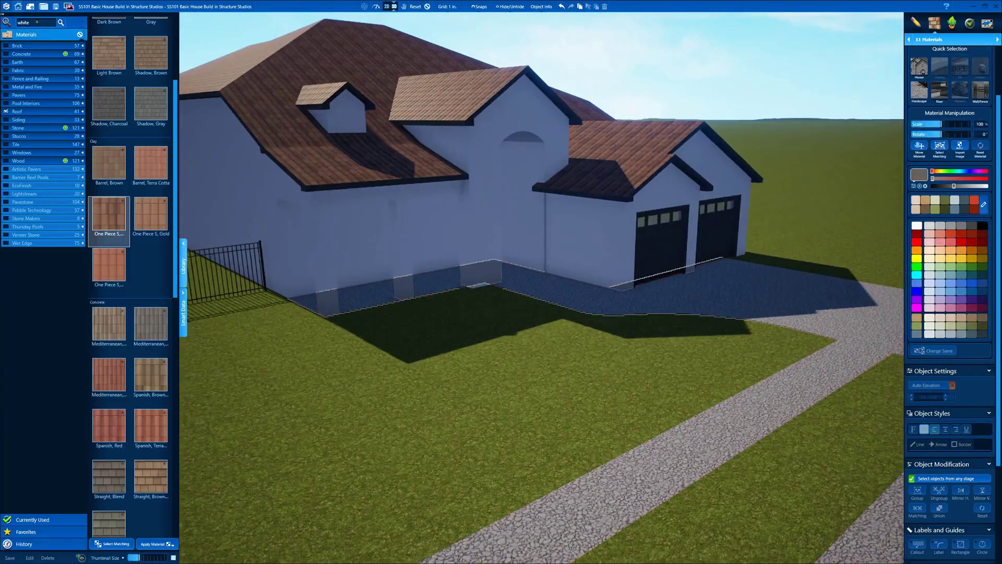
type("asph")
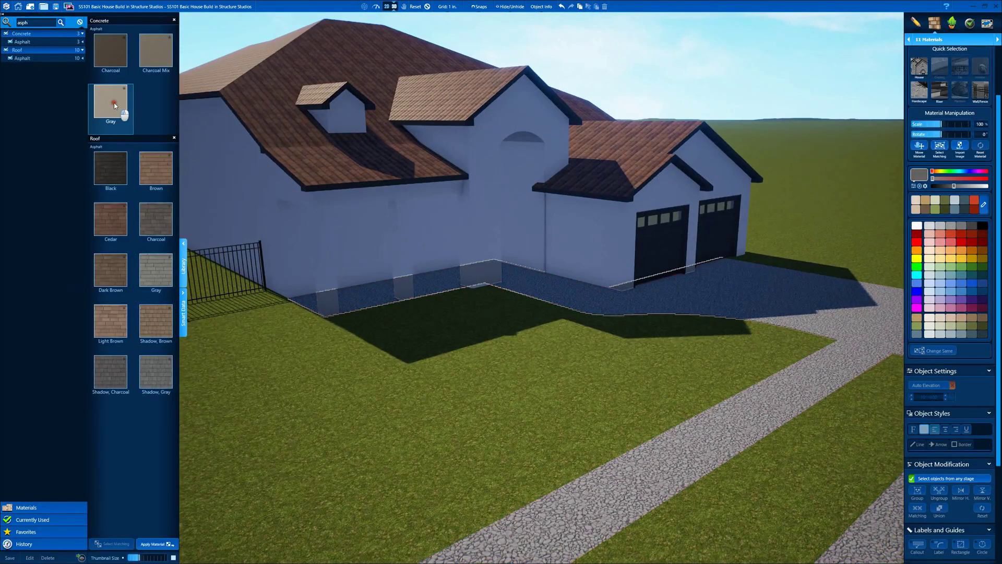
left_click(114, 105)
middle_click_drag(662, 284, 615, 324)
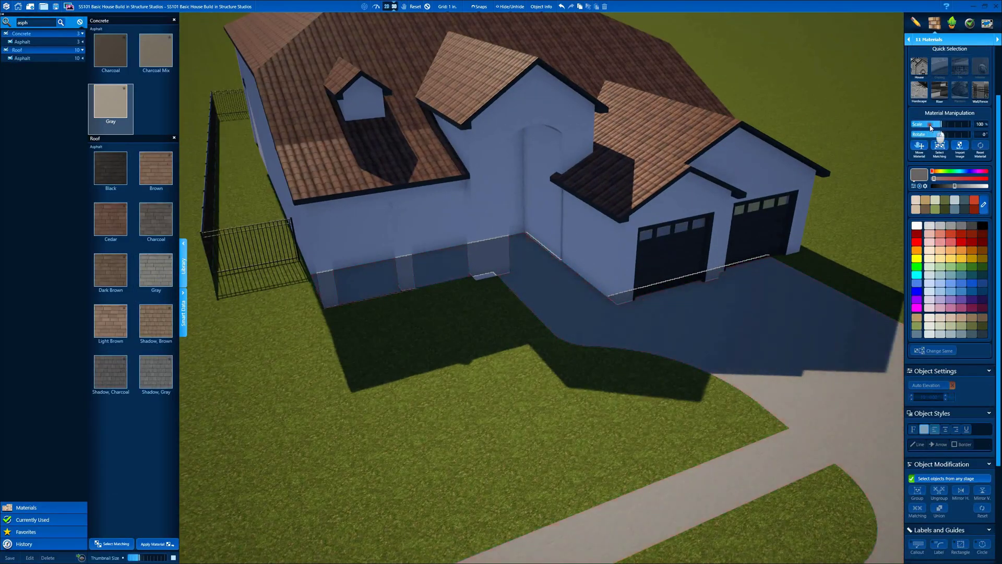
left_click(427, 7)
In the House stage, place the ornamental 3' Arch right-swing door in the front entry and lower it to ground level
middle_click_drag(501, 198, 480, 213)
left_click(933, 41)
left_click(927, 67)
scroll(108, 355, "down", 5)
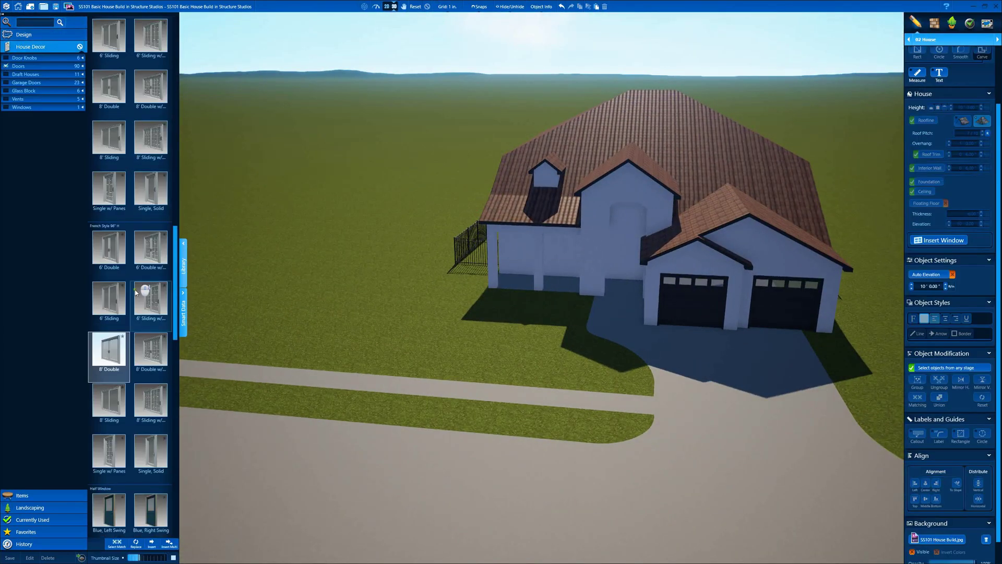
scroll(171, 356, "down", 3)
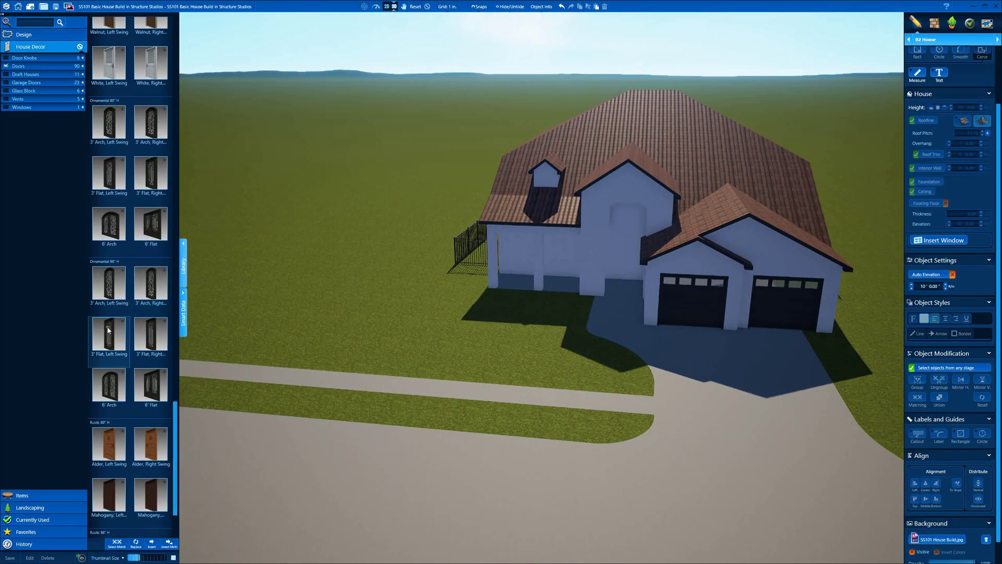
left_click_drag(155, 286, 620, 324)
scroll(620, 324, "up", 5)
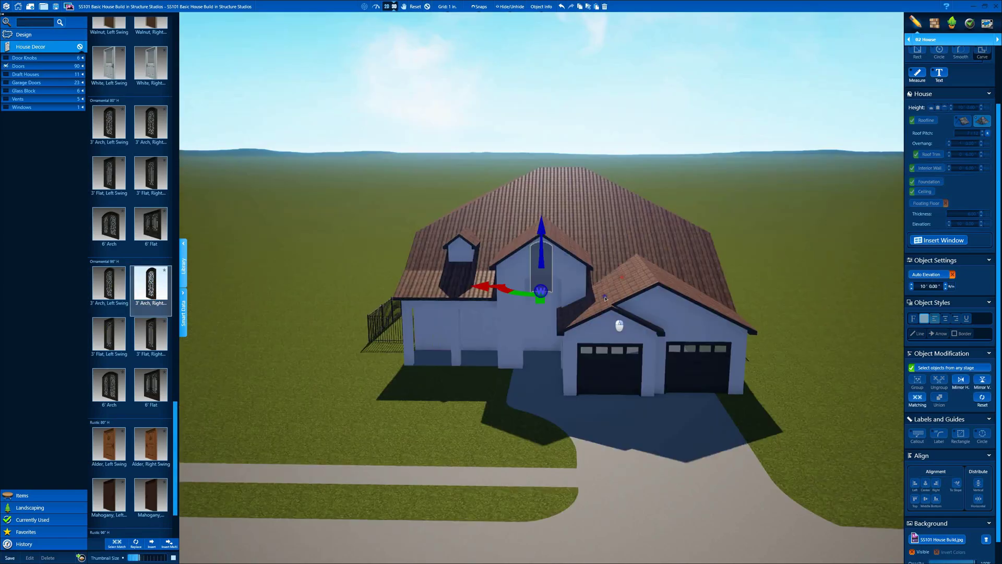
left_click_drag(543, 243, 555, 424)
scroll(555, 316, "up", 3)
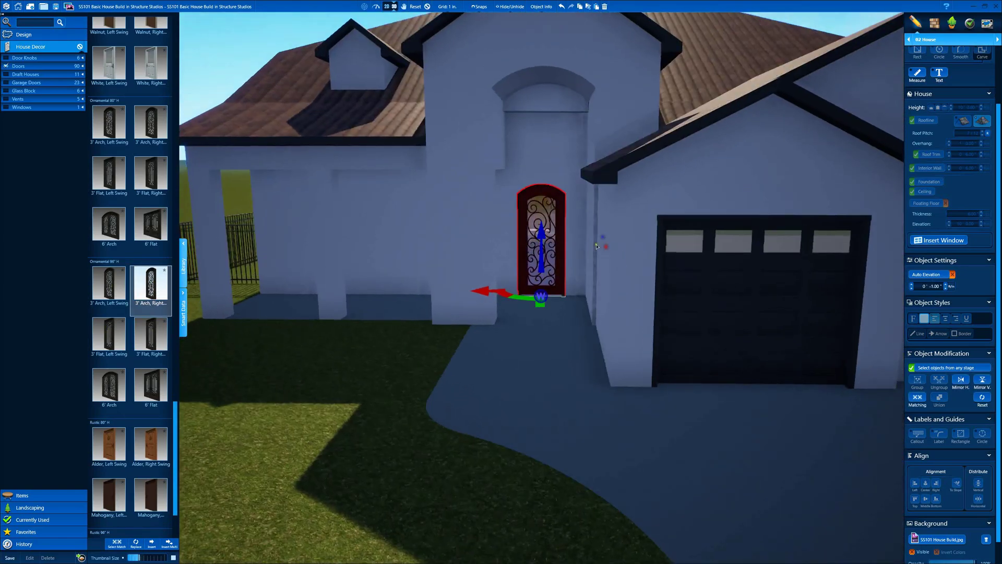
Paste copied 7' by 4' windows onto the front wall behind the porch columns and position them between the columns
right_click_drag(597, 246, 647, 213)
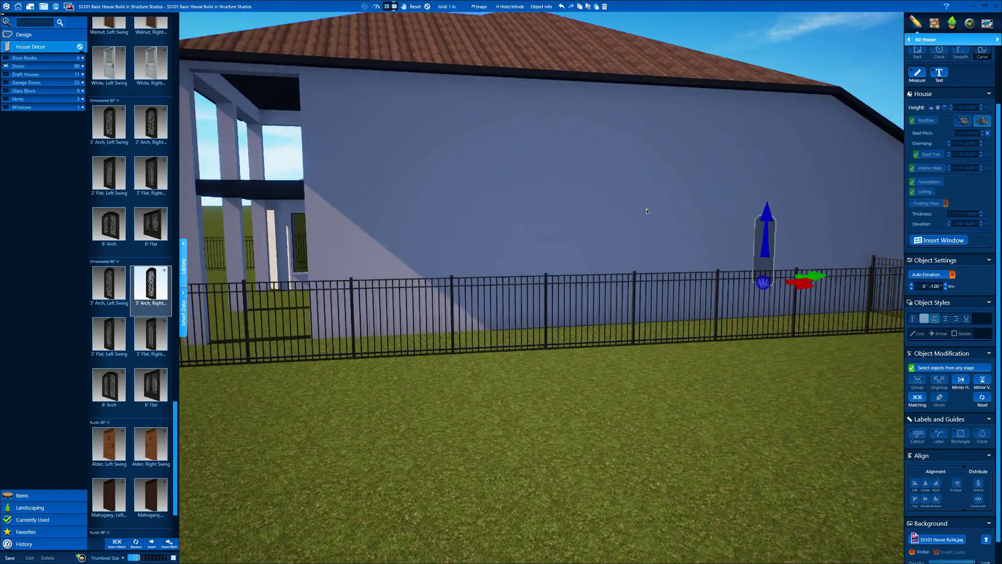
left_click(540, 243)
right_click_drag(541, 243, 365, 313)
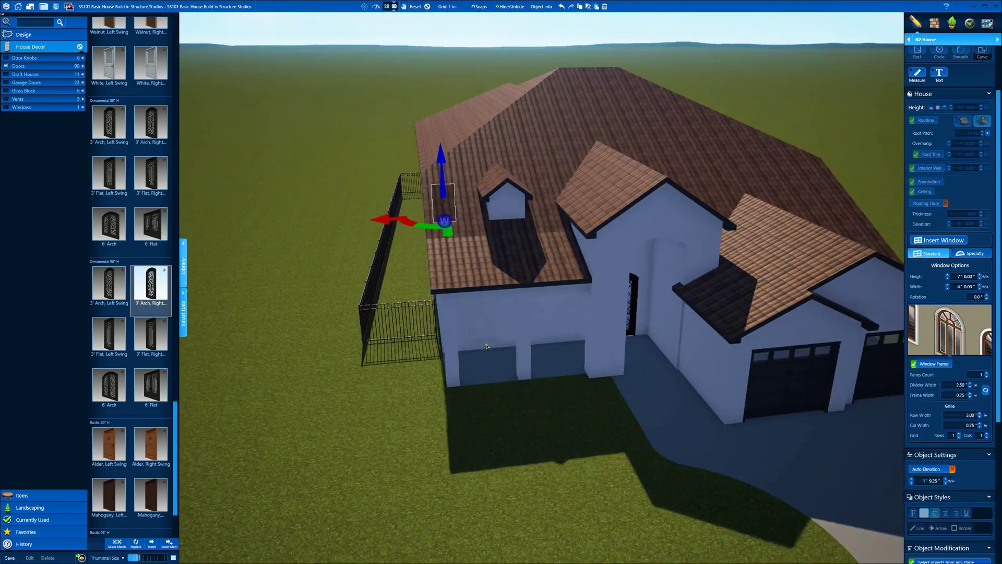
scroll(538, 303, "up", 8)
left_click_drag(543, 292, 551, 338)
middle_click_drag(720, 314, 470, 304)
key("ctrl+v")
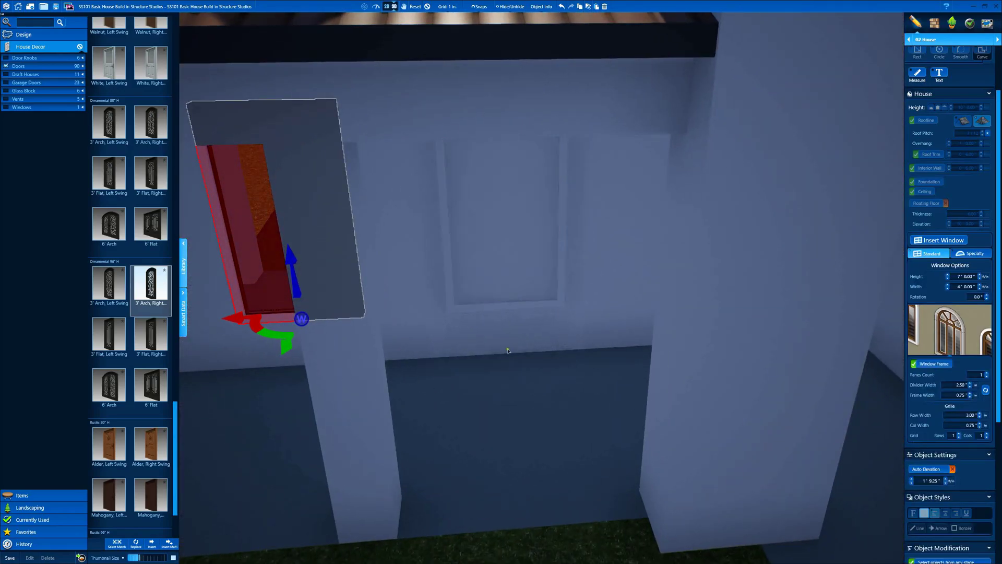
left_click(508, 350)
scroll(585, 345, "down", 8)
Add a copied window to the ground-floor side wall by the fence corner, sized 6' by 3', after checking the Google Maps reference
right_click_drag(631, 343, 528, 302)
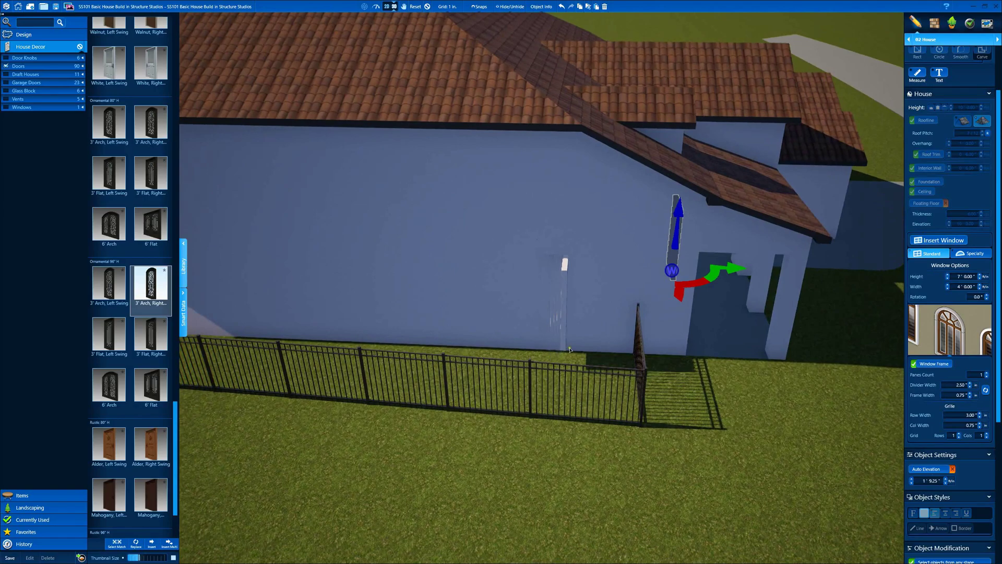
key("ctrl+v")
left_click_drag(577, 324, 576, 309)
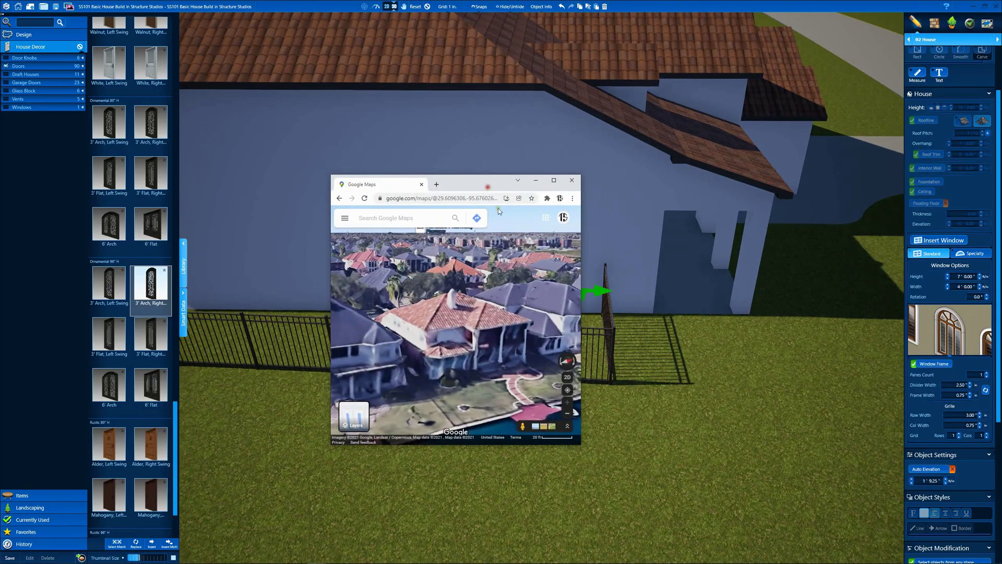
left_click_drag(411, 306, 494, 306)
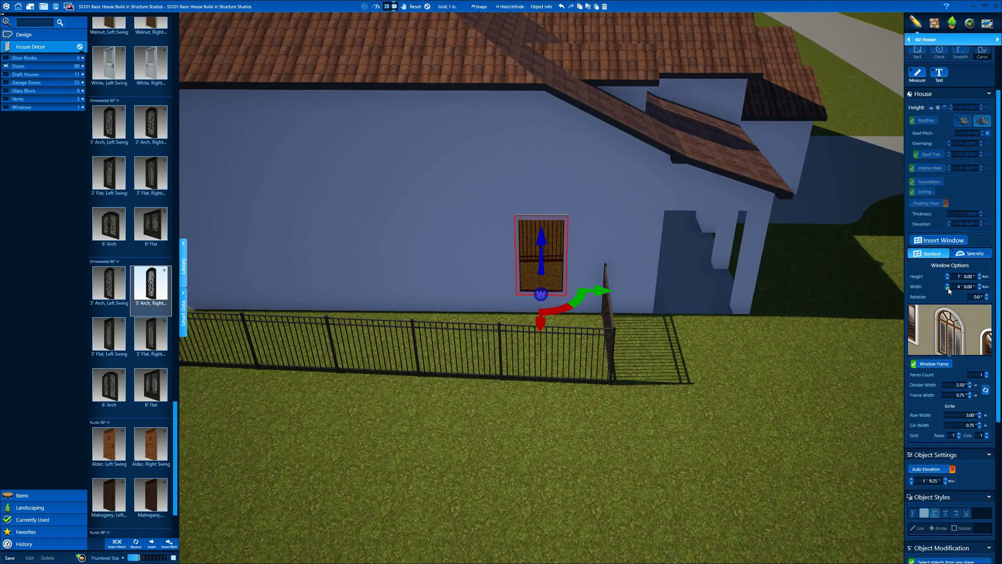
scroll(552, 244, "up", 3)
right_click_drag(552, 282, 552, 244)
left_click_drag(545, 246, 556, 226)
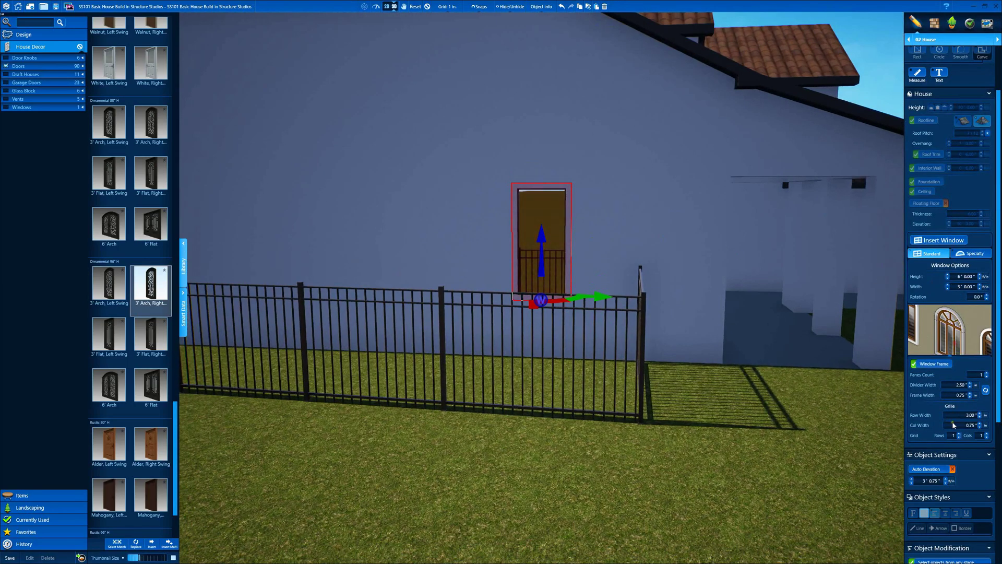
In the House stage, place a 5' by 3' window with a two-row grid on the upper side wall near the rear balcony, at 12' 9.50" elevation
left_click(936, 25)
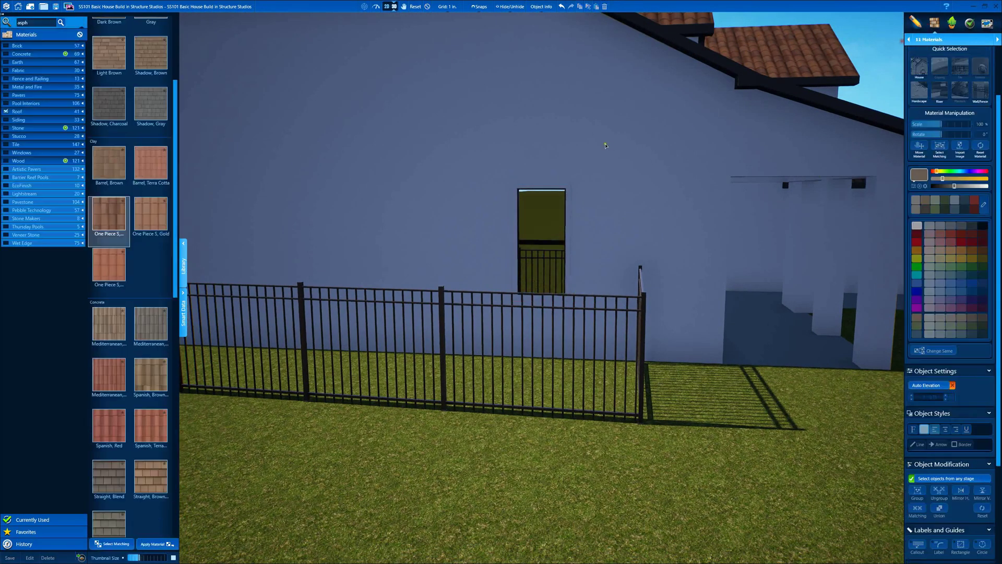
scroll(543, 272, "down", 10)
right_click_drag(543, 272, 348, 353)
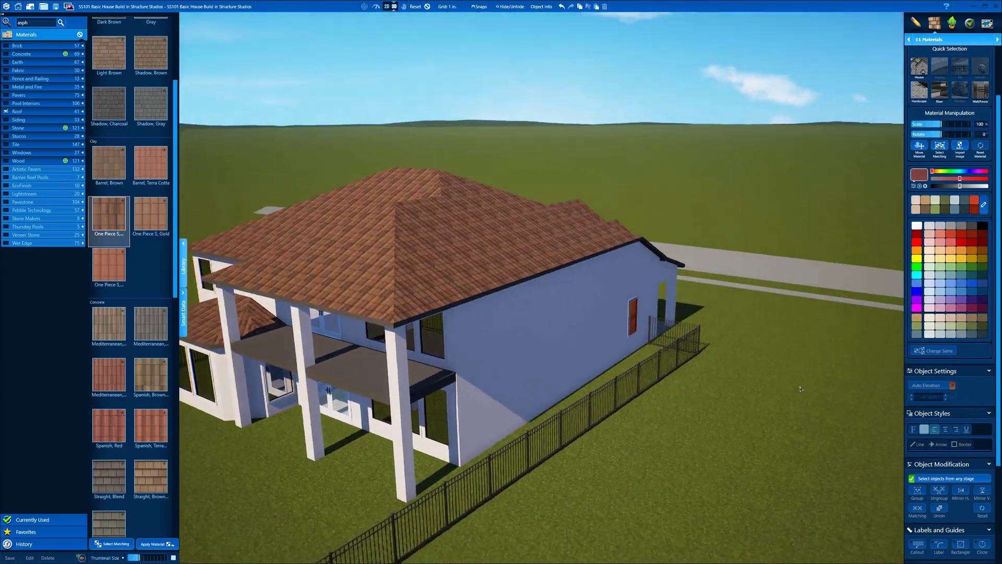
left_click(932, 40)
left_click(930, 67)
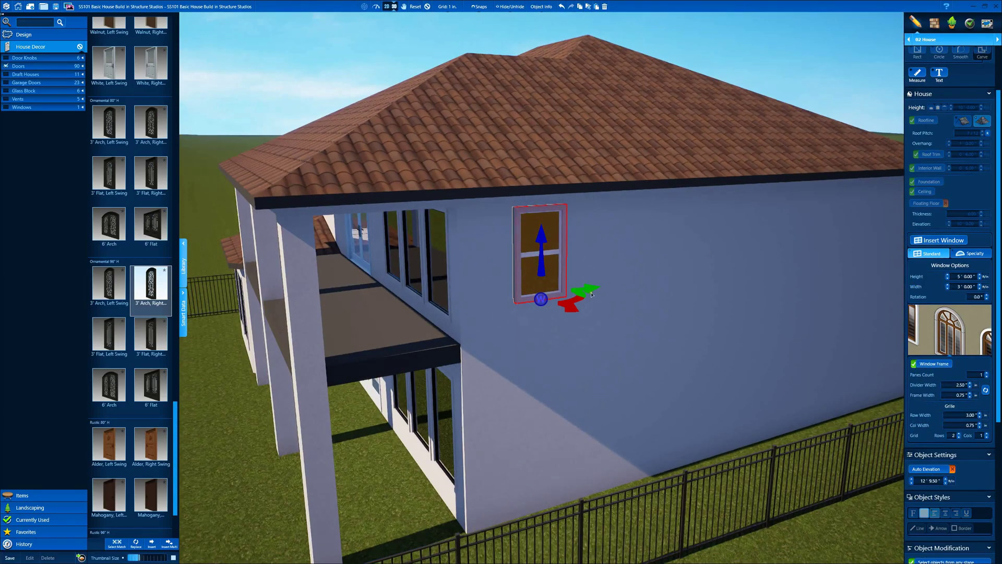
middle_click_drag(591, 294, 520, 362)
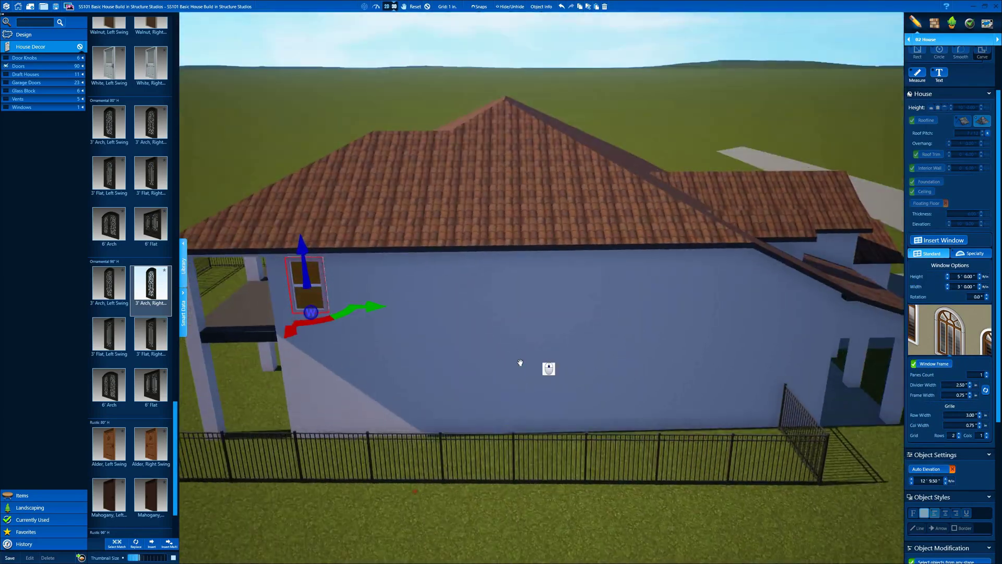
Paste a copy of the 5' by 3' window farther along the same upper side wall, toward the front of the house
scroll(527, 355, "down", 2)
key("ctrl+v")
left_click(555, 305)
middle_click_drag(555, 306, 456, 393)
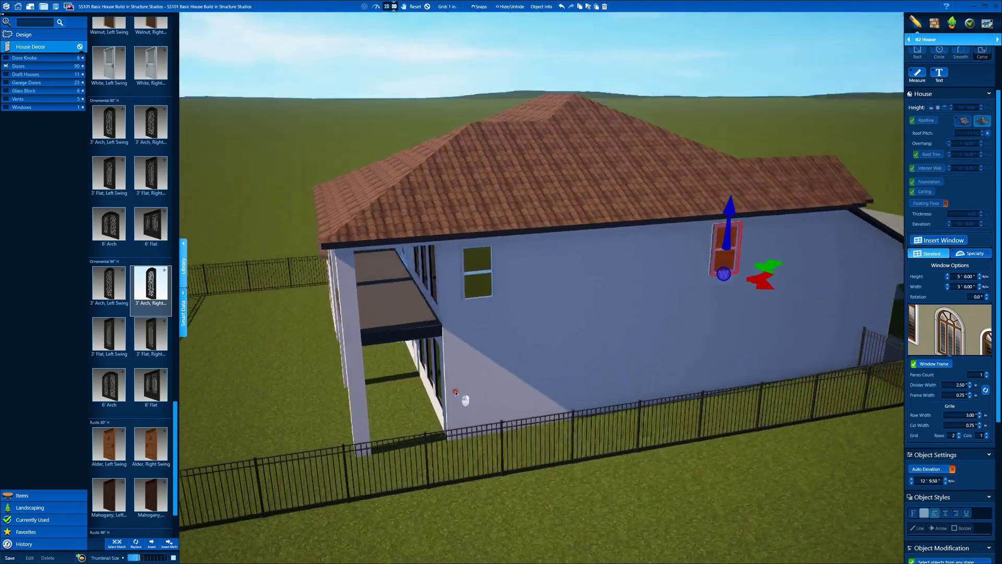
right_click_drag(455, 393, 493, 436)
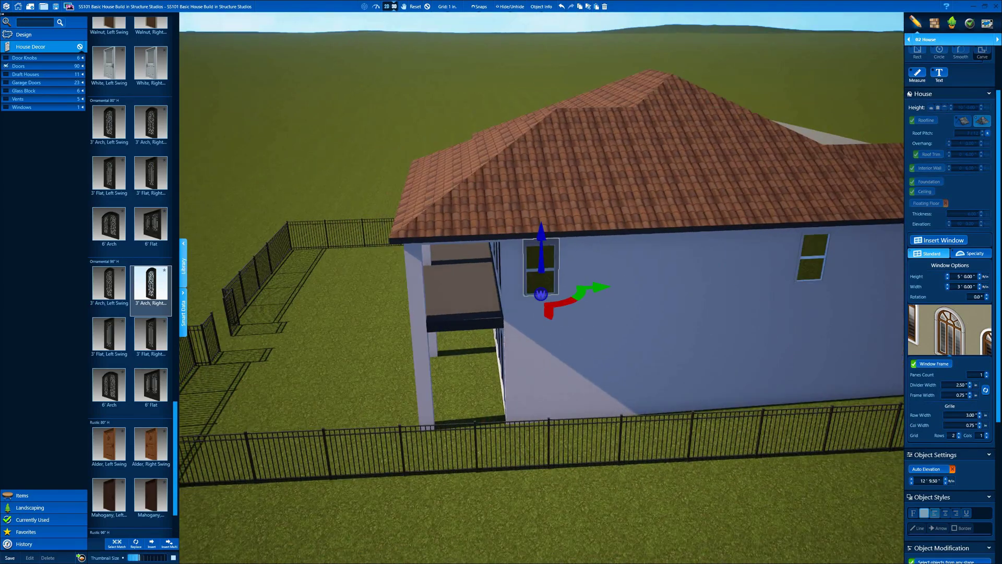
Place a copied window on the ground floor below, sized 6' by 4' at 3' 0.25" elevation, and add a duplicate beside it
left_click_drag(542, 252, 562, 358)
scroll(552, 360, "up", 4)
right_click_drag(562, 358, 697, 247)
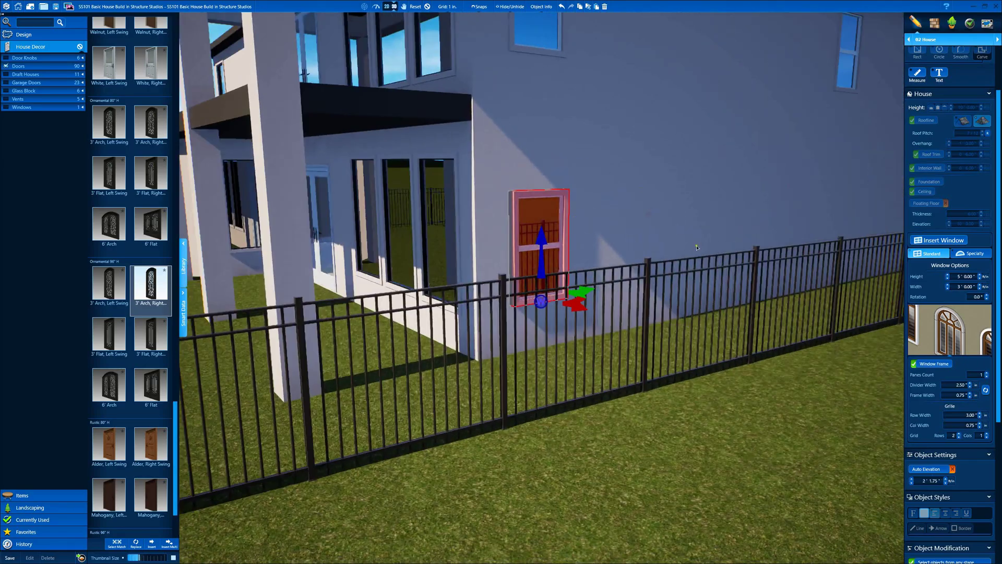
left_click(948, 286)
right_click_drag(626, 261, 682, 222)
left_click_drag(542, 236, 542, 221)
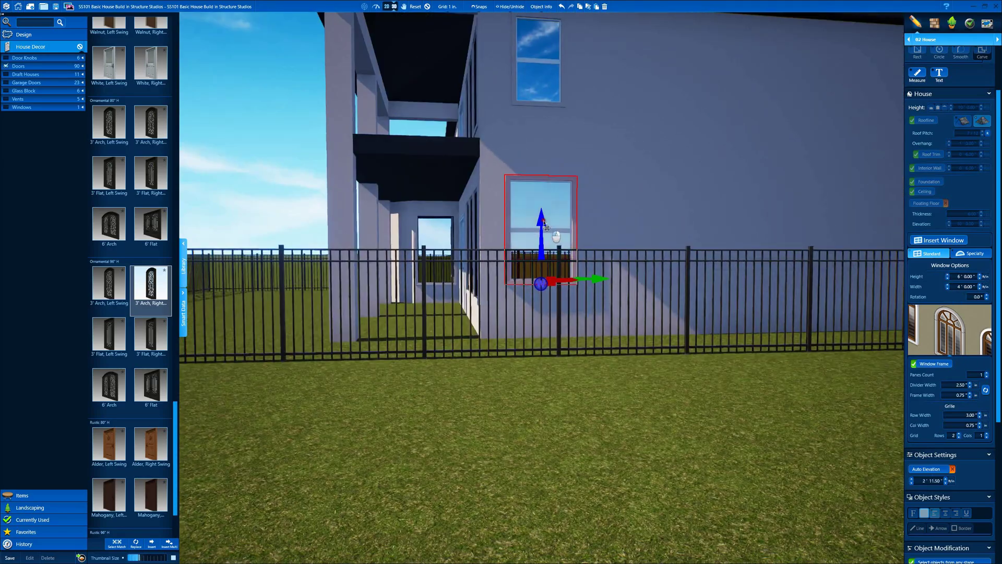
right_click_drag(645, 199, 600, 260)
scroll(599, 259, "down", 5)
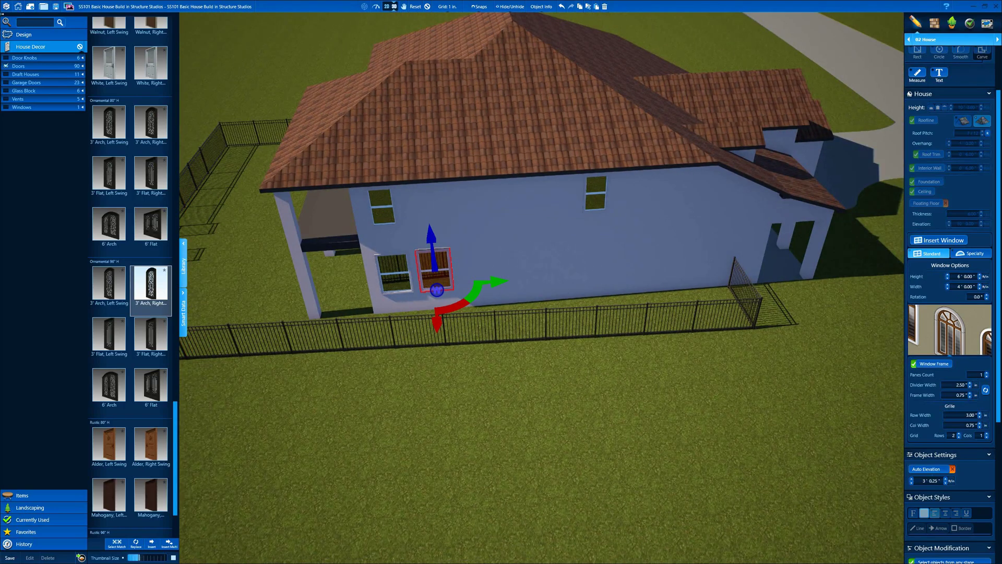
Search the library for "air" and place the dark air conditioning unit by the opposite side wall inside the fence, at 0' elevation
middle_click_drag(434, 22, 405, 32)
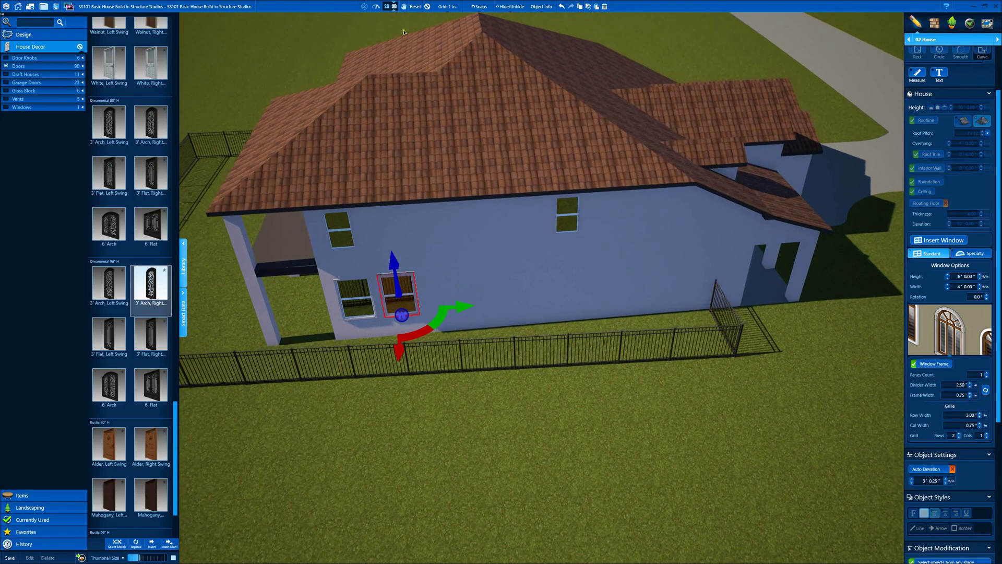
type("aa")
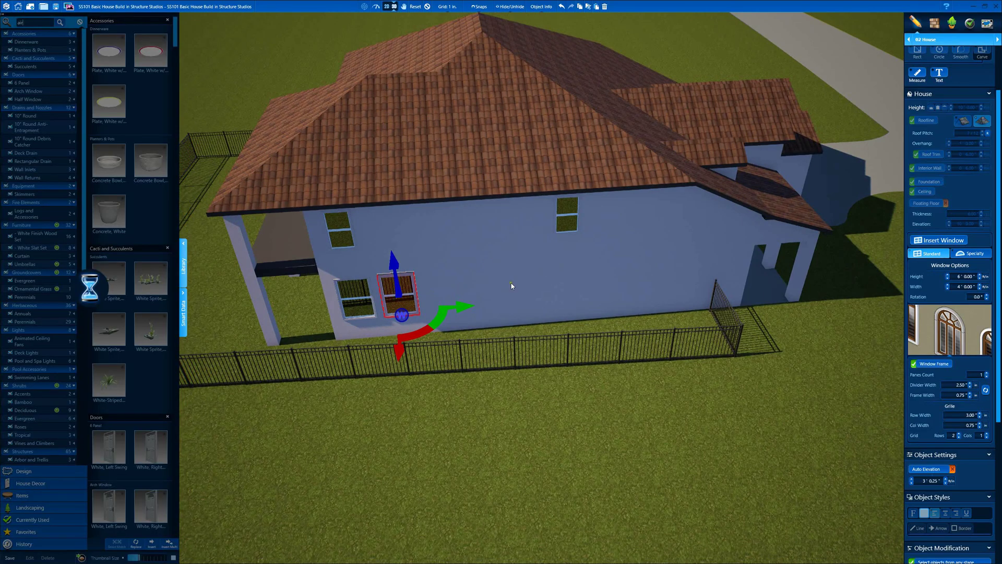
key("Escape")
middle_click_drag(495, 62, 553, 331)
left_click(151, 119)
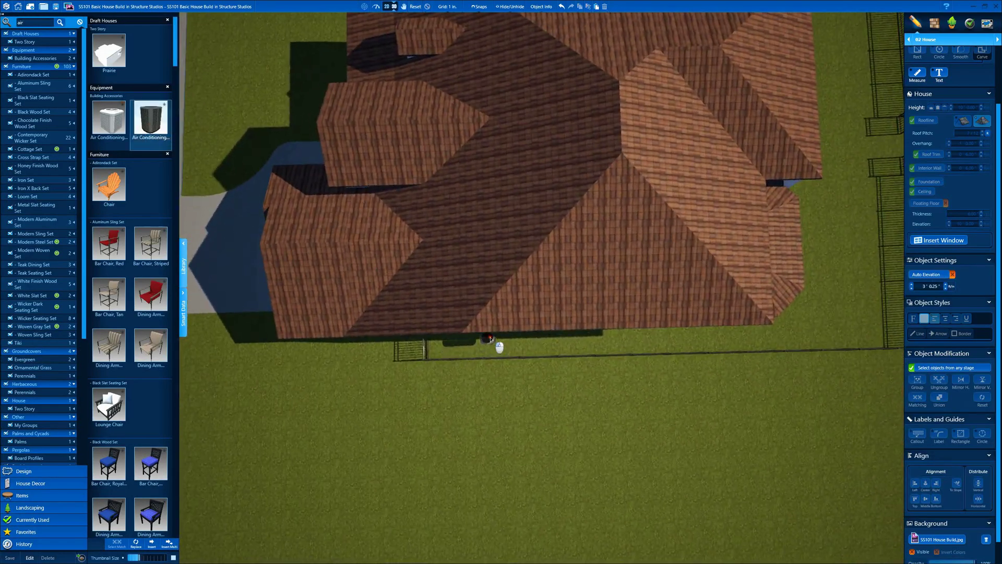
left_click(489, 337)
left_click(927, 287)
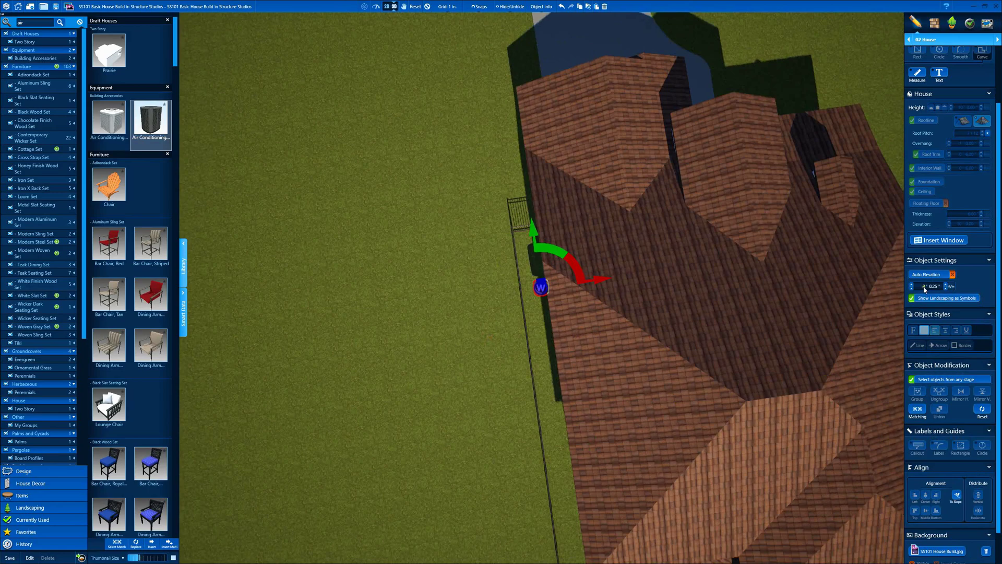
type("0")
key("Tab")
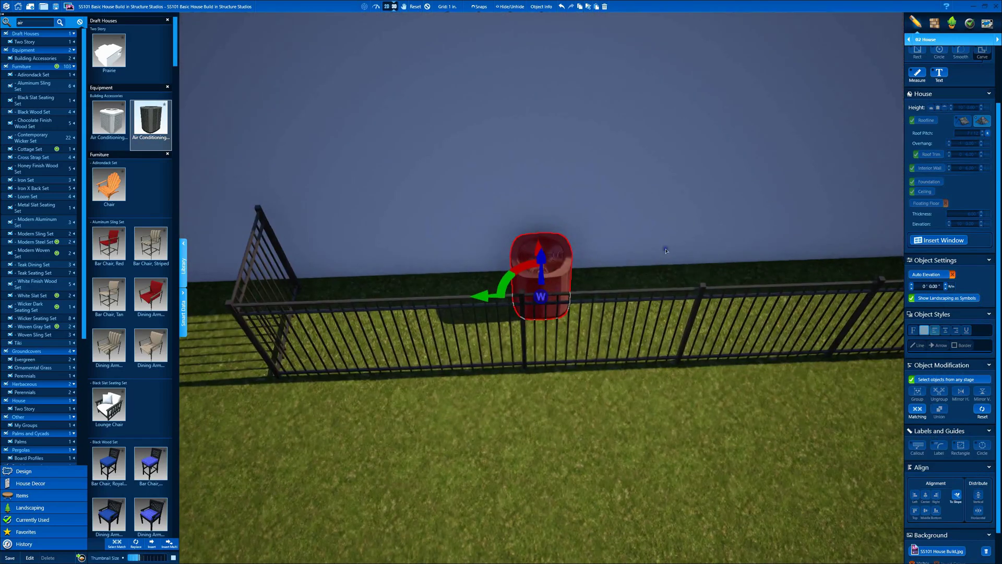
Paste a second air conditioning unit next to the first one along the side wall
middle_click_drag(665, 248, 572, 261)
key("ctrl+v")
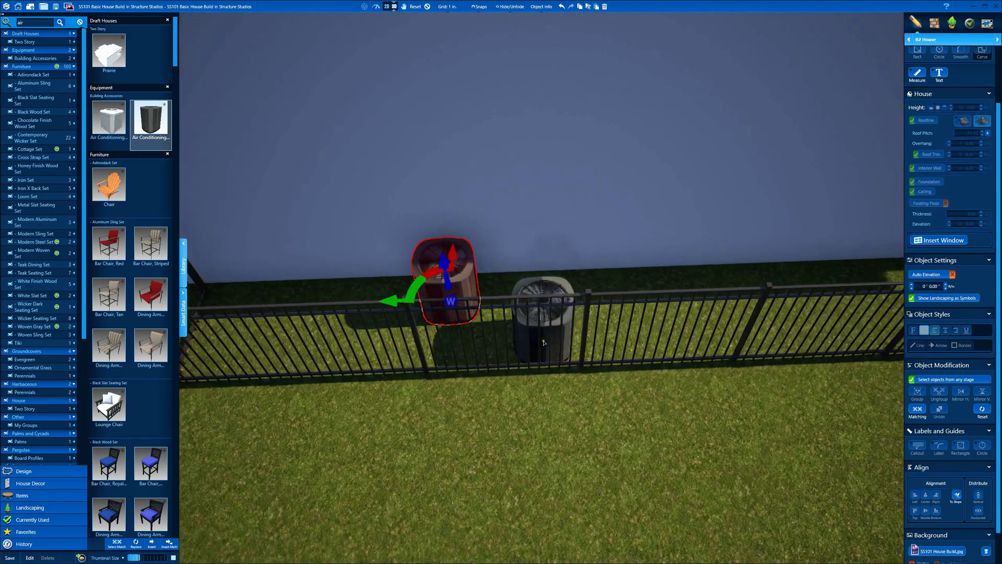
left_click(522, 303)
middle_click_drag(522, 303, 477, 303)
scroll(477, 303, "down", 4)
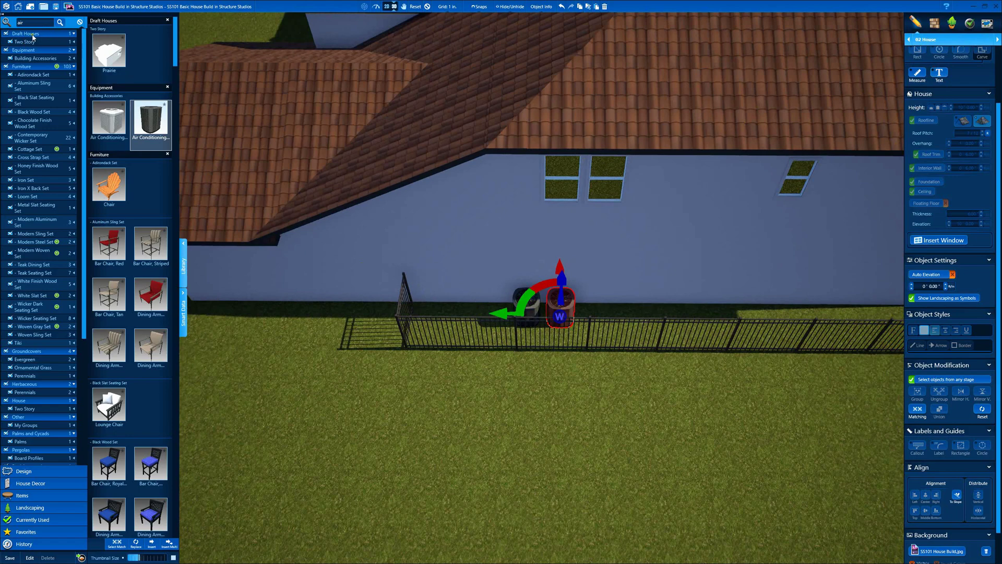
From the House Decor doors, place a white left-swing door on the side wall next to the air conditioning units
scroll(999, 56, "up", 2)
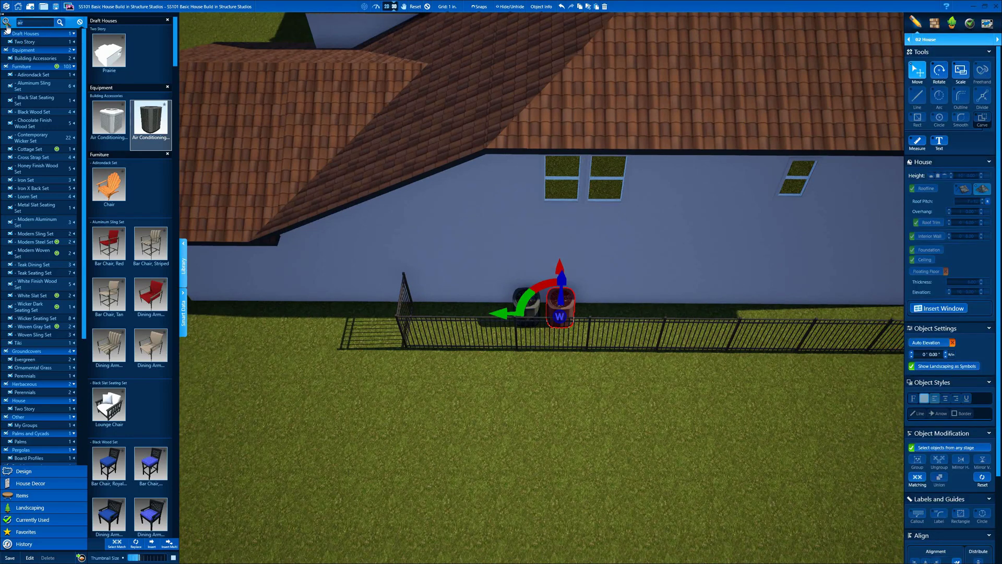
left_click(30, 483)
scroll(139, 322, "down", 5)
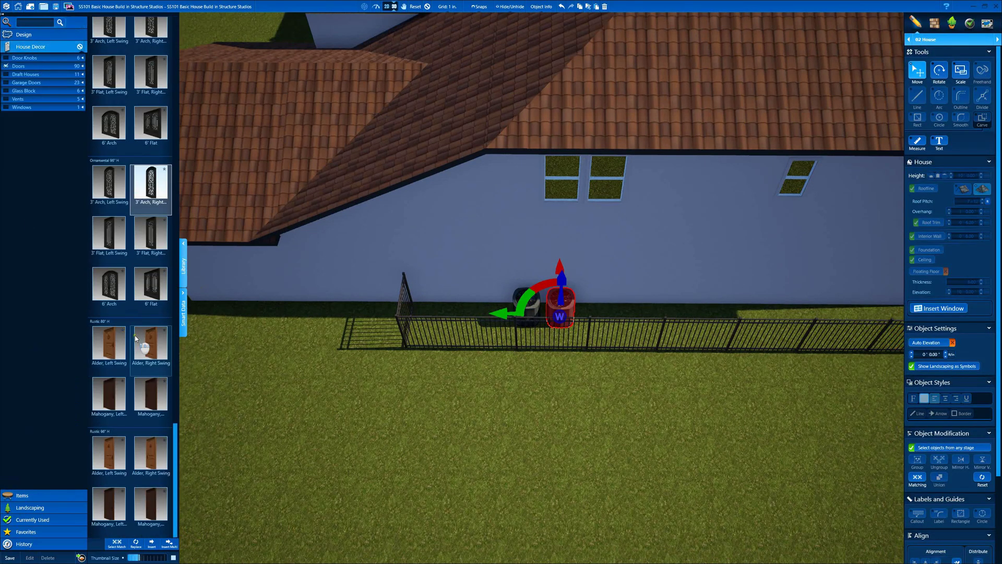
scroll(137, 323, "up", 5)
left_click_drag(175, 299, 181, 32)
key("d")
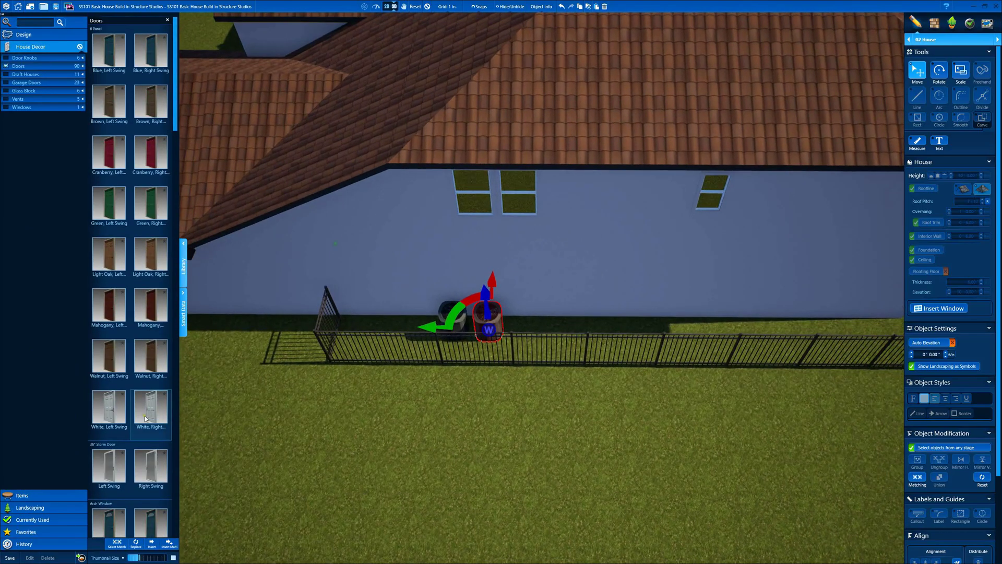
left_click_drag(111, 412, 409, 325)
right_click_drag(410, 325, 600, 275)
Paste two copies of the 6' by 4' window onto the ground floor of the air conditioner side wall, near the rear corner
left_click(664, 317)
right_click_drag(664, 317, 497, 230)
scroll(496, 230, "down", 5)
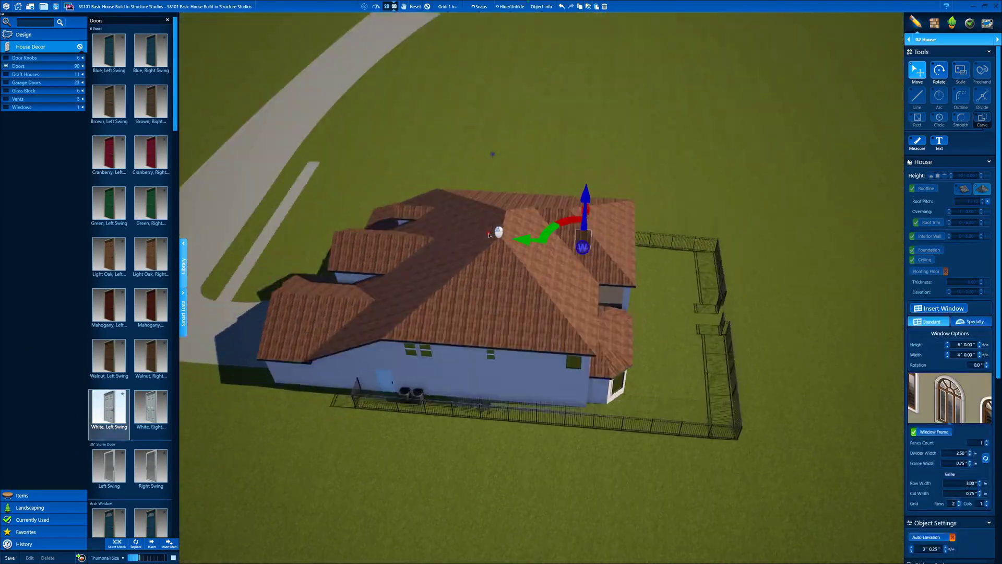
scroll(604, 180, "up", 8)
middle_click_drag(604, 180, 557, 389)
key("ctrl+v")
left_click(608, 192)
right_click_drag(609, 192, 486, 353)
key("ctrl+v")
left_click(486, 287)
Paste another 6' by 4' window between the rear pair and the air conditioning units, clear the selection, and save the project
right_click_drag(486, 287, 543, 287)
middle_click_drag(389, 288, 632, 321)
key("ctrl+v")
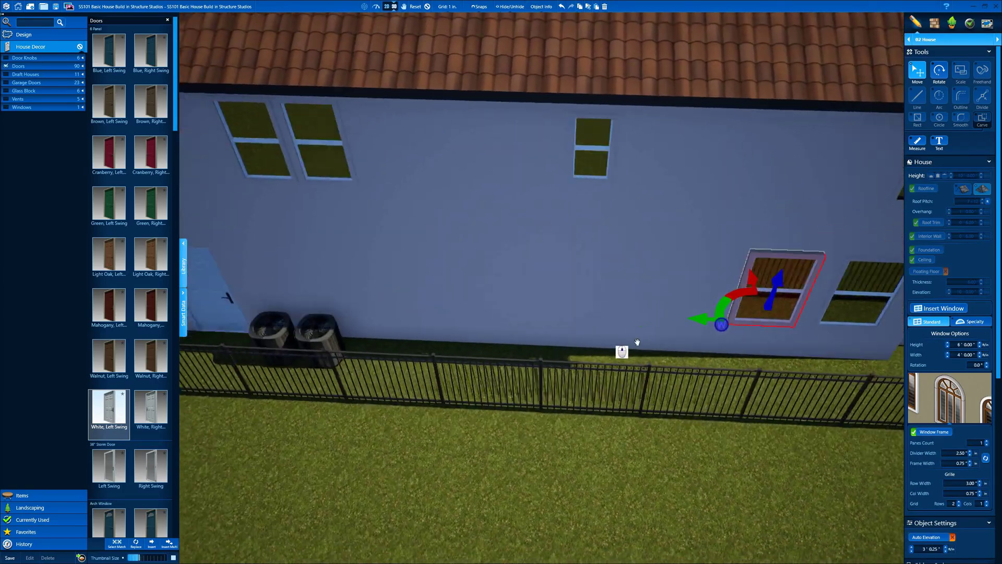
left_click(459, 287)
right_click_drag(459, 287, 684, 241)
left_click(418, 6)
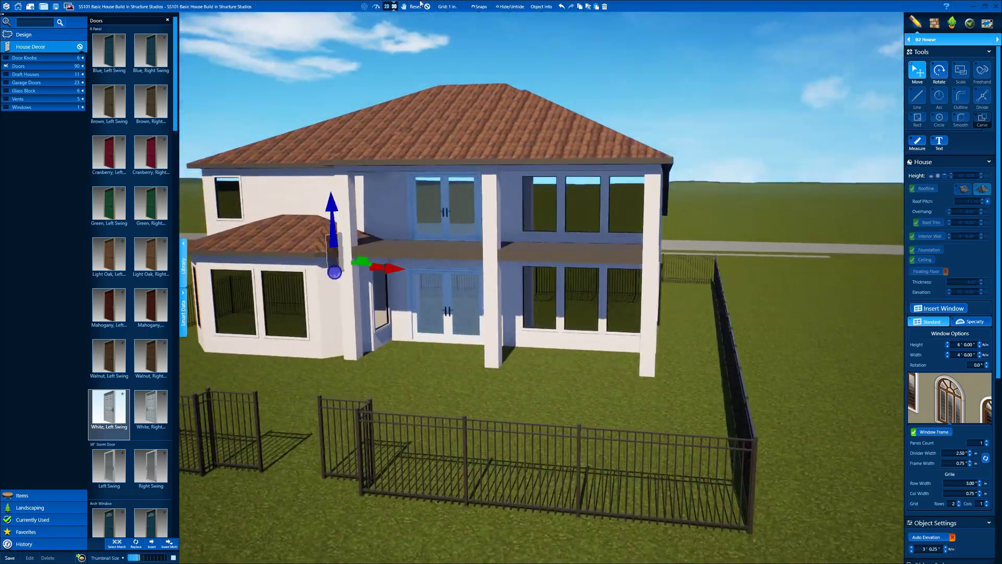
left_click(427, 6)
left_click(56, 6)
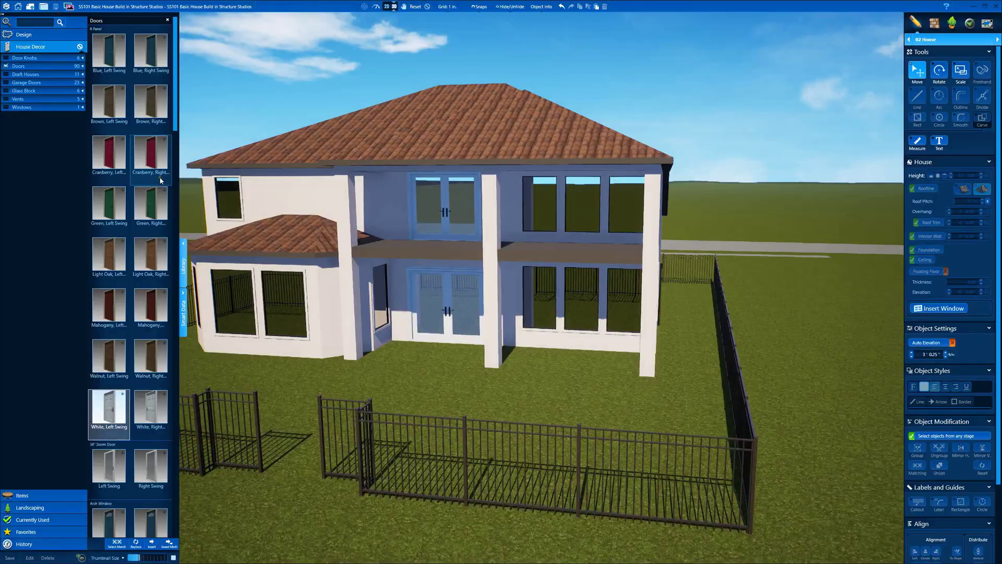
In the Walls, Fences & Railing stage, draw a 2D railing line around the balcony's open sides, about 28' 7" long with 7' 4" returns
left_click(928, 40)
left_click(387, 7)
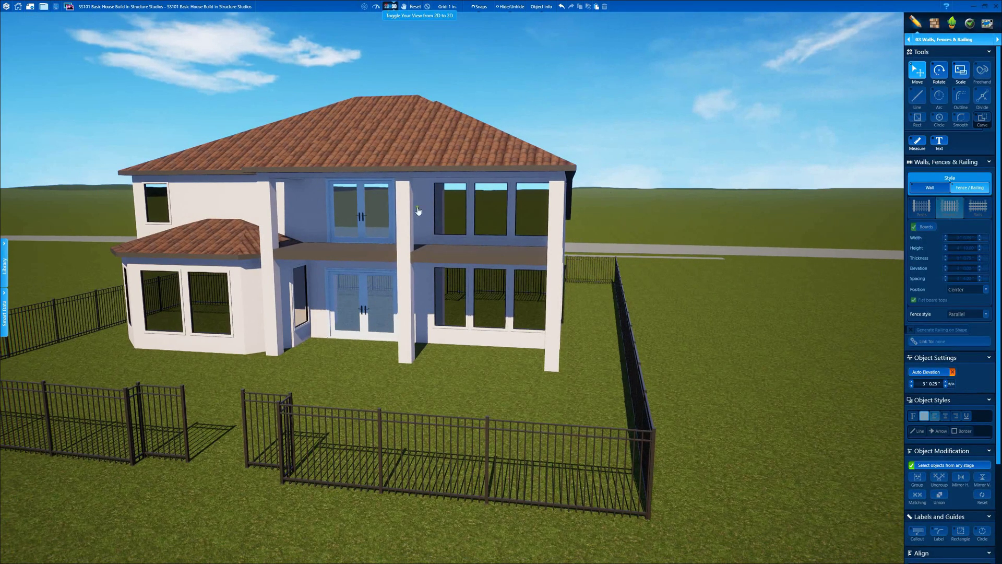
scroll(409, 224, "down", 5)
middle_click_drag(315, 293, 273, 170)
scroll(272, 169, "down", 3)
scroll(297, 204, "down", 3)
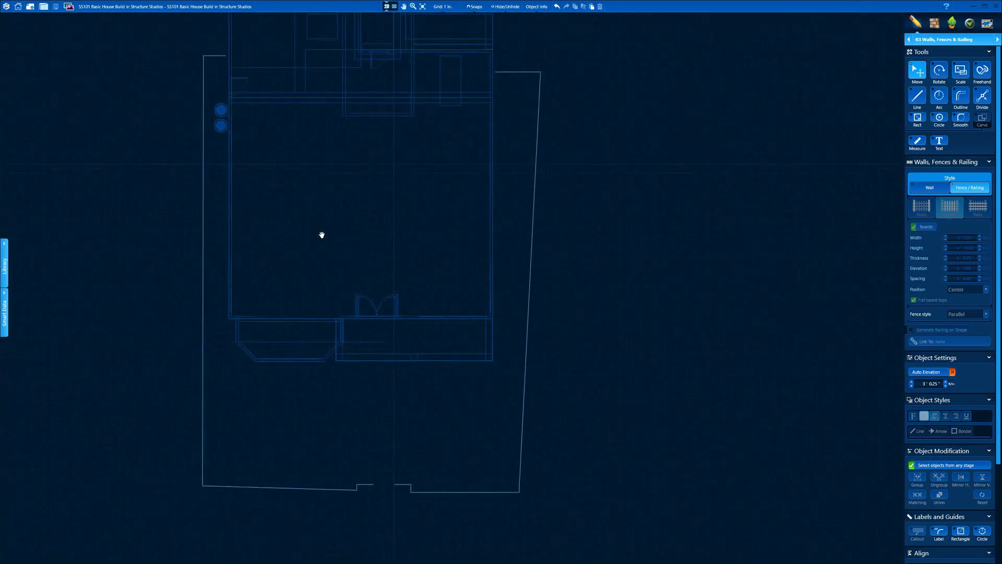
scroll(364, 355, "up", 6)
left_click(384, 107)
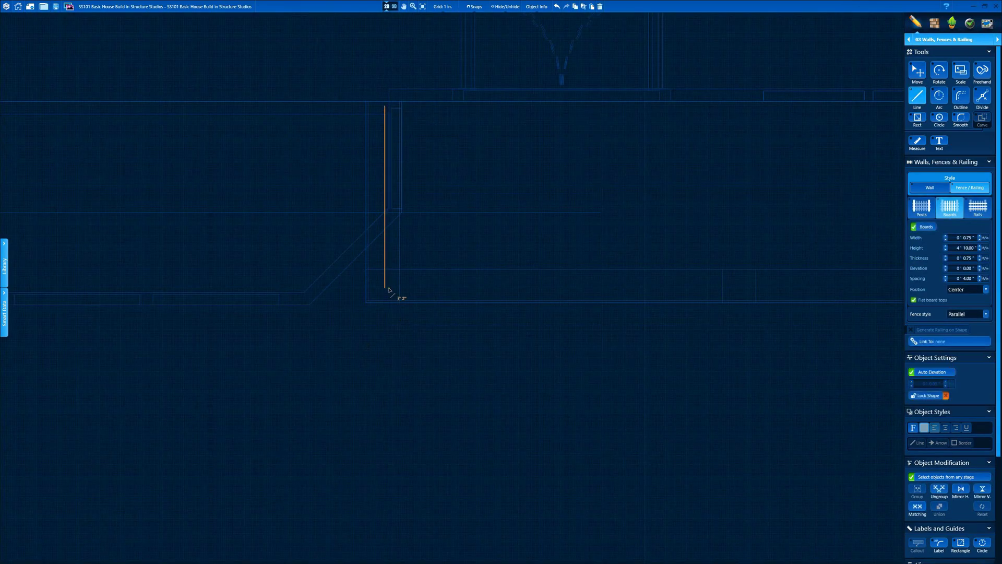
left_click(388, 290)
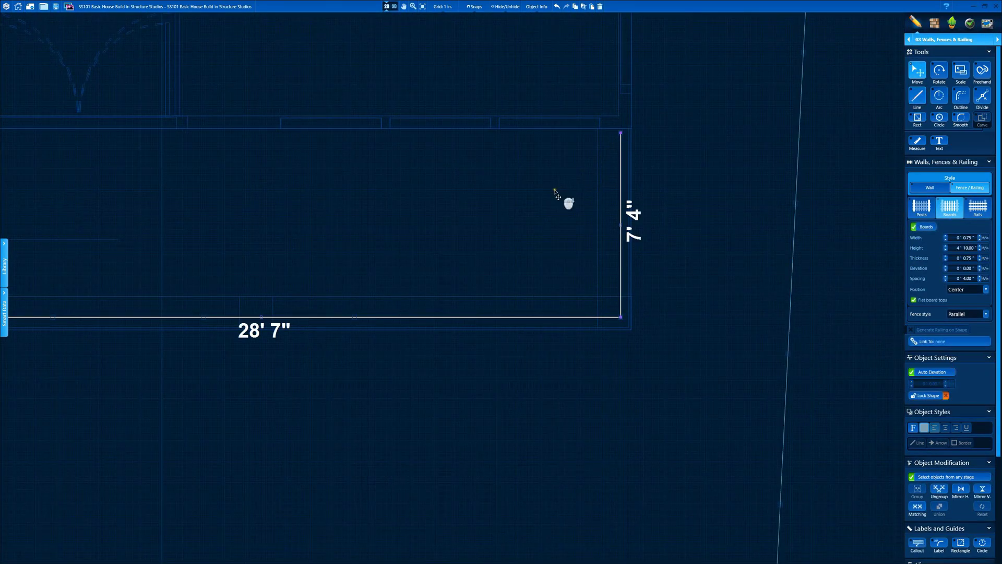
scroll(555, 192, "down", 2)
middle_click_drag(128, 258, 428, 281)
scroll(437, 254, "up", 5)
left_click_drag(397, 208, 377, 206)
Raise the new railing in 3D to an elevation of 11' so it sits on the balcony floor
left_click(394, 7)
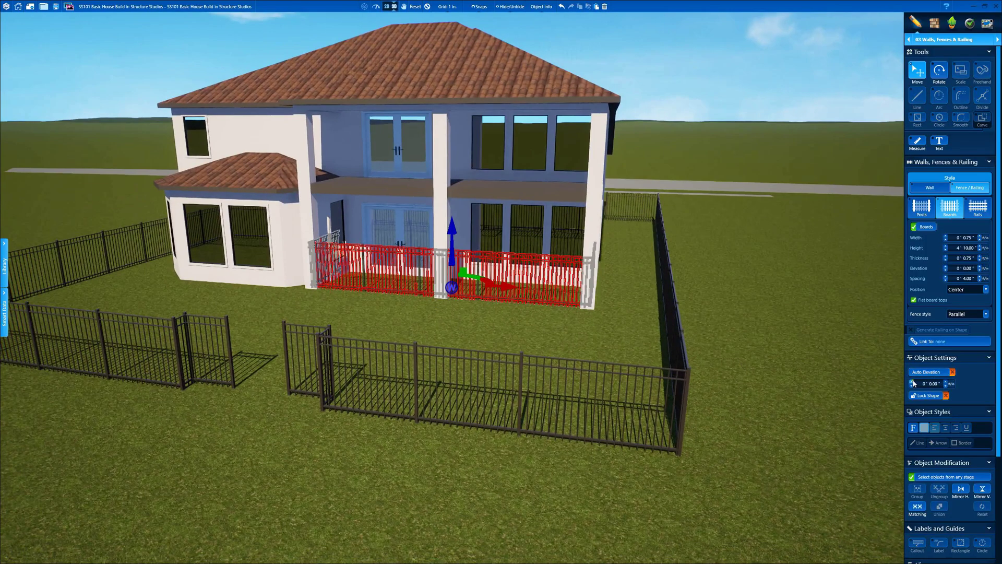
left_click(912, 382)
left_click(912, 382)
scroll(540, 330, "up", 5)
right_click_drag(539, 330, 616, 303)
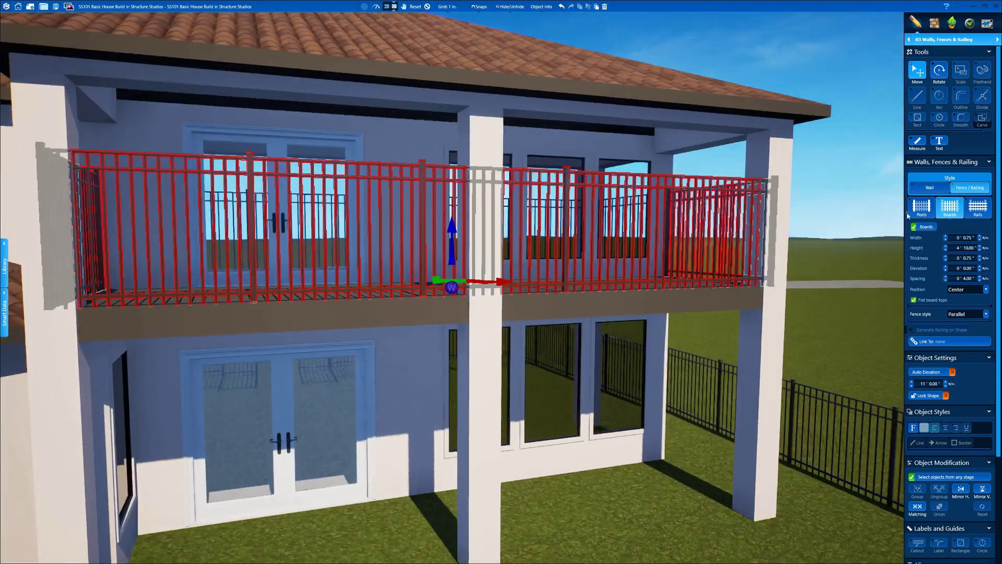
Lower the balcony railing's posts and one rail, with the rail at 3' 1.25" elevation, and delete the rail left above it
left_click(913, 210)
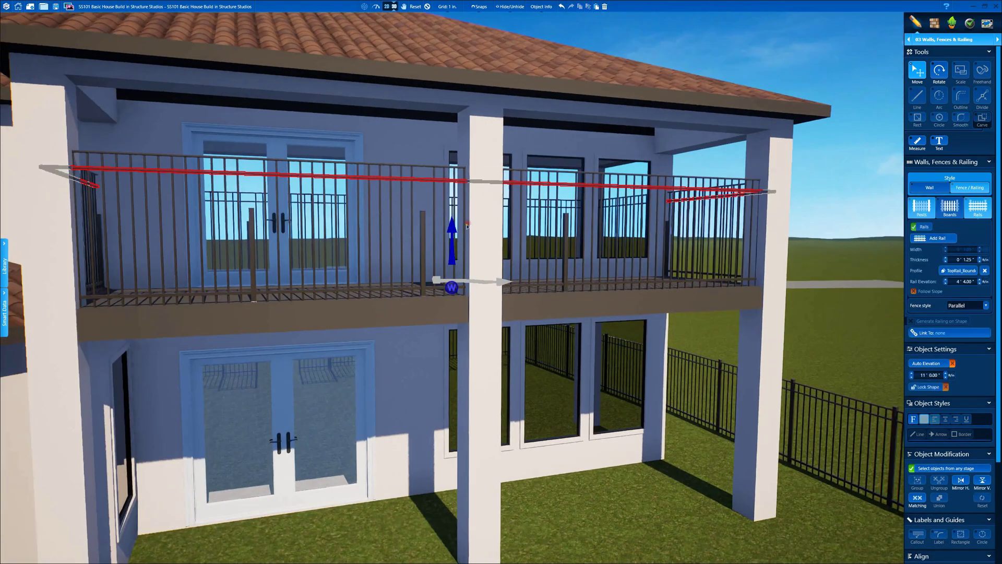
left_click_drag(459, 189, 467, 220)
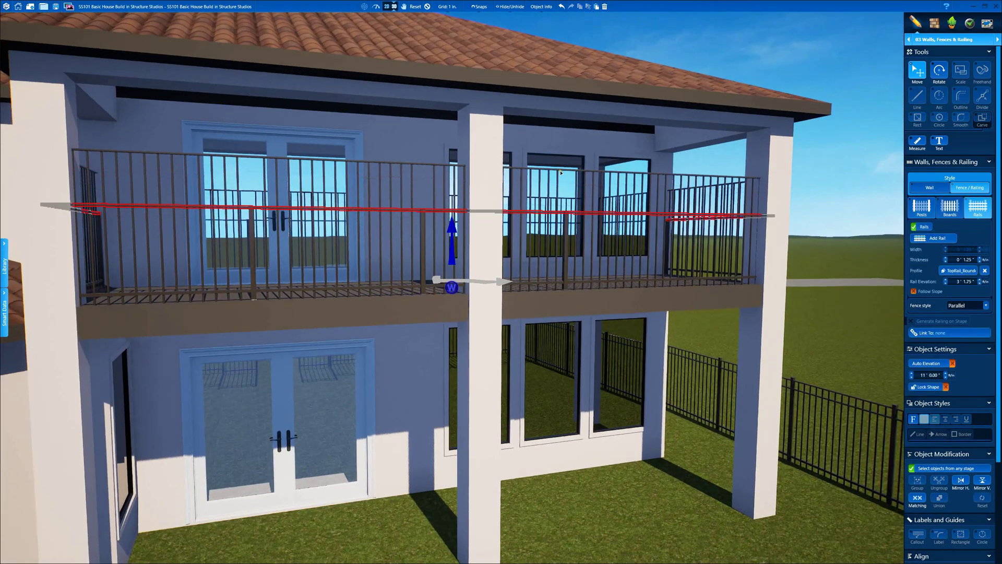
left_click(561, 171)
key("Delete")
Set the railing boards' elevation to 4" and reduce their height to about 3' to fit beneath the top rail
left_click(949, 210)
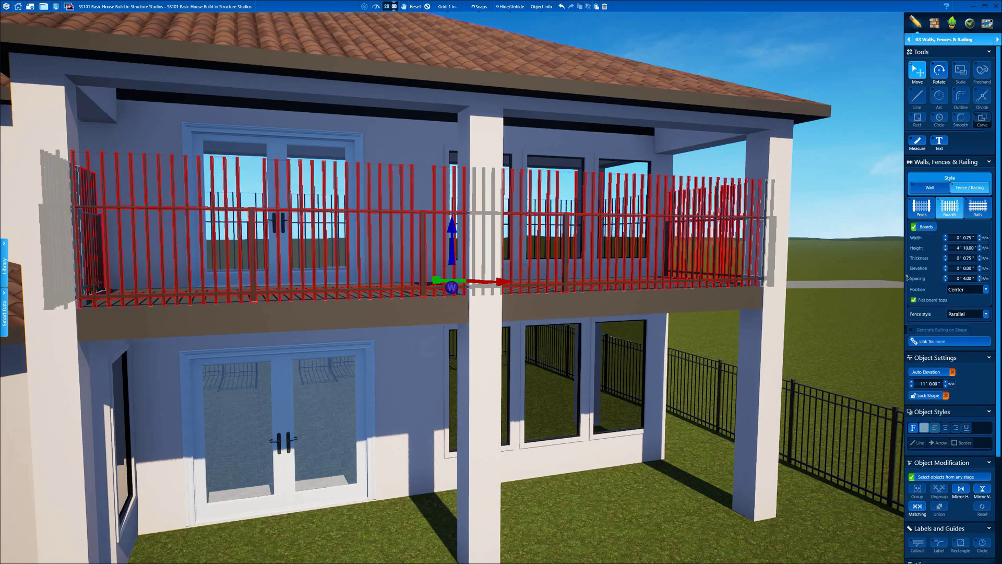
left_click(979, 250)
left_click_drag(968, 249, 950, 251)
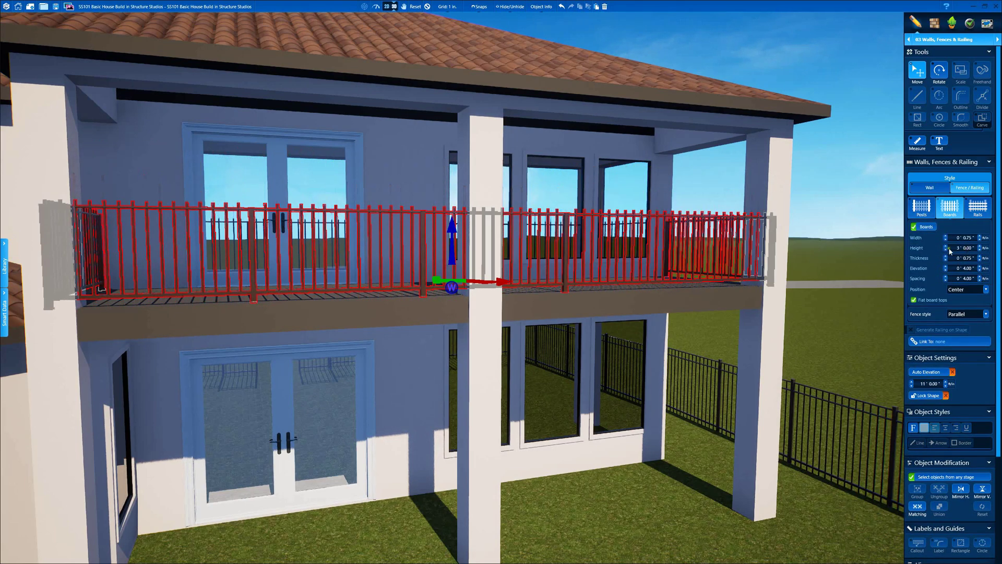
left_click(979, 251)
scroll(788, 250, "down", 3)
right_click_drag(788, 251, 678, 292)
Examine the balcony railing's fit between the columns and the overall house from several sides
left_click(427, 7)
scroll(452, 209, "down", 5)
right_click_drag(452, 209, 348, 330)
scroll(517, 263, "up", 5)
left_click(516, 272)
scroll(309, 262, "down", 4)
right_click_drag(309, 263, 553, 434)
right_click_drag(659, 386, 522, 334)
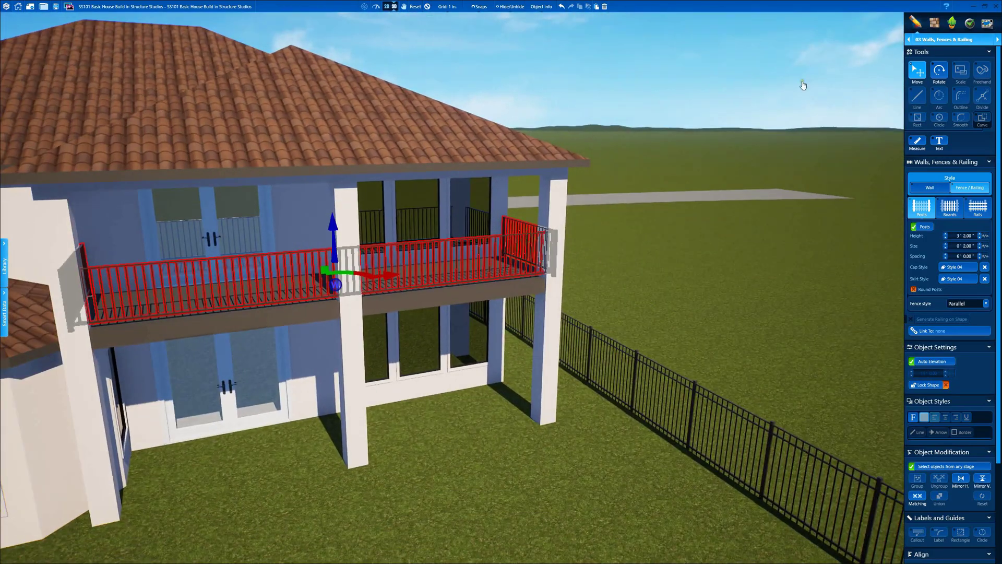
Color the rear balcony railing black, changing every railing part that shares the same material
left_click(934, 23)
scroll(539, 220, "up", 5)
right_click_drag(540, 220, 545, 201)
left_click(546, 208)
left_click(982, 294)
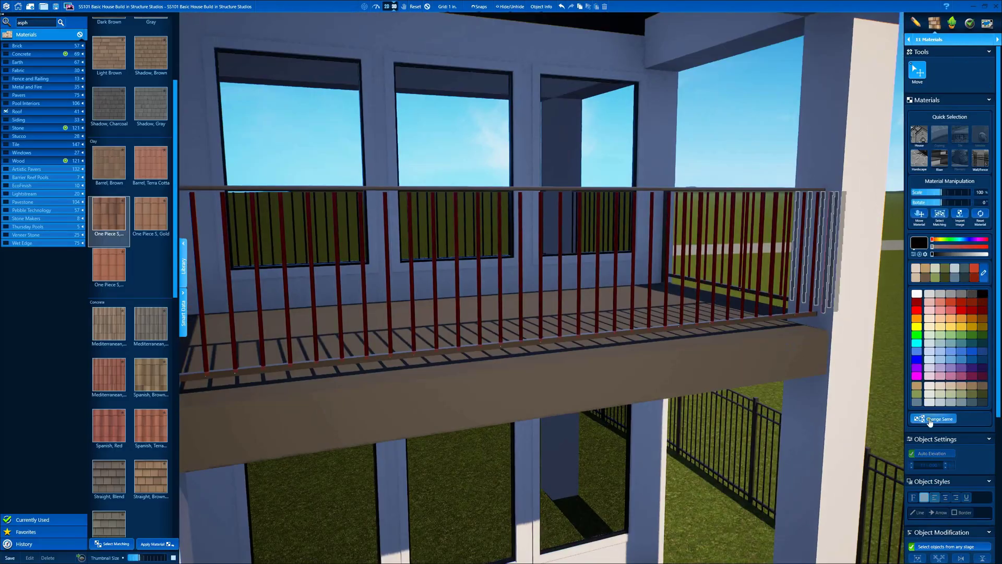
left_click(931, 420)
scroll(747, 385, "down", 5)
right_click_drag(747, 385, 616, 345)
left_click(426, 8)
Examine the house from the rear and side and compare it with the property's aerial view in Google Maps
scroll(466, 105, "down", 5)
right_click_drag(466, 105, 534, 230)
left_click_drag(536, 232, 250, 231)
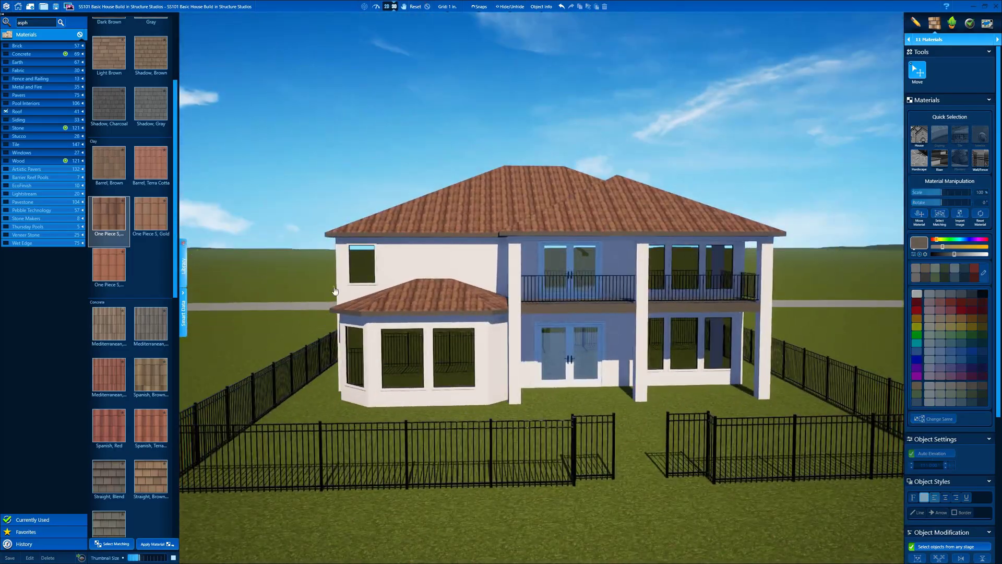
left_click(183, 265)
right_click_drag(397, 245, 456, 266)
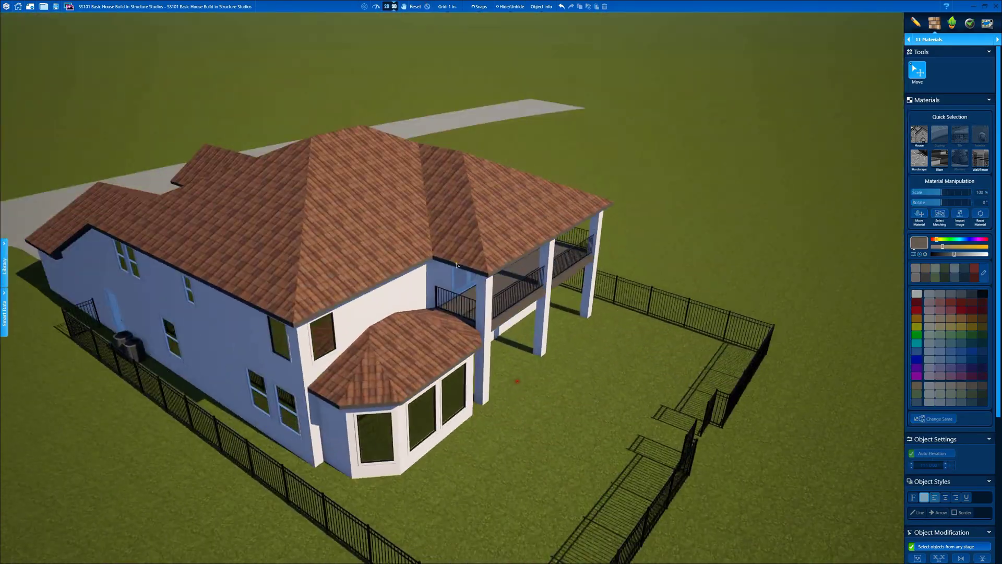
right_click_drag(376, 154, 527, 313)
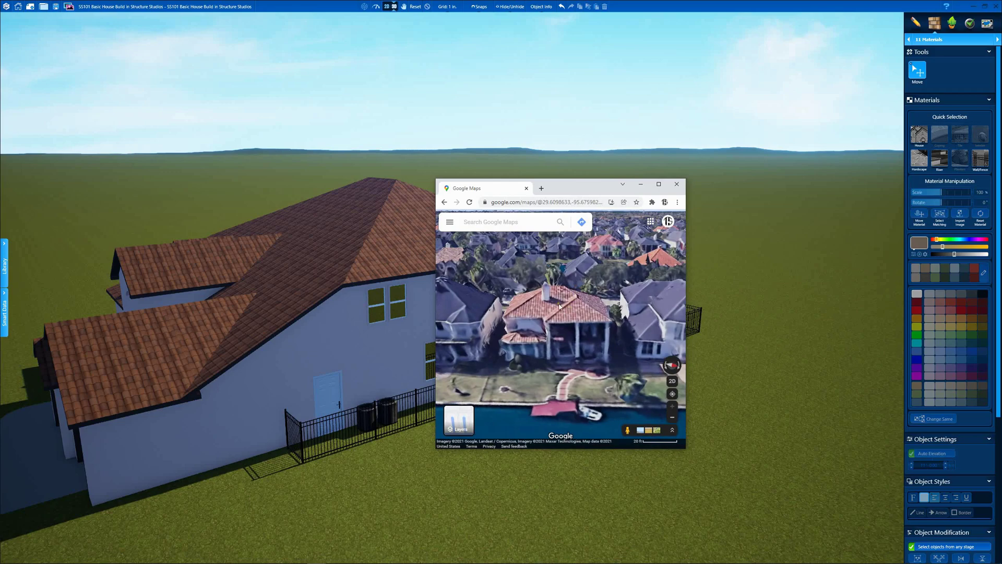
left_click_drag(590, 188, 1001, 101)
Draw a 2' 6" by 2' 6" square custom shape with no lip inside the house outline above the bay window
left_click(944, 40)
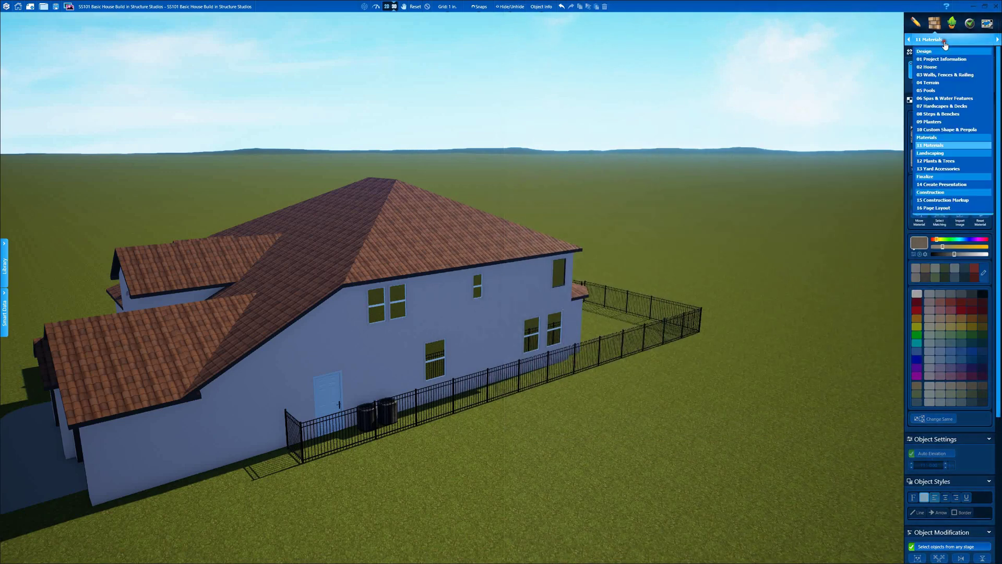
left_click(929, 129)
scroll(401, 260, "up", 5)
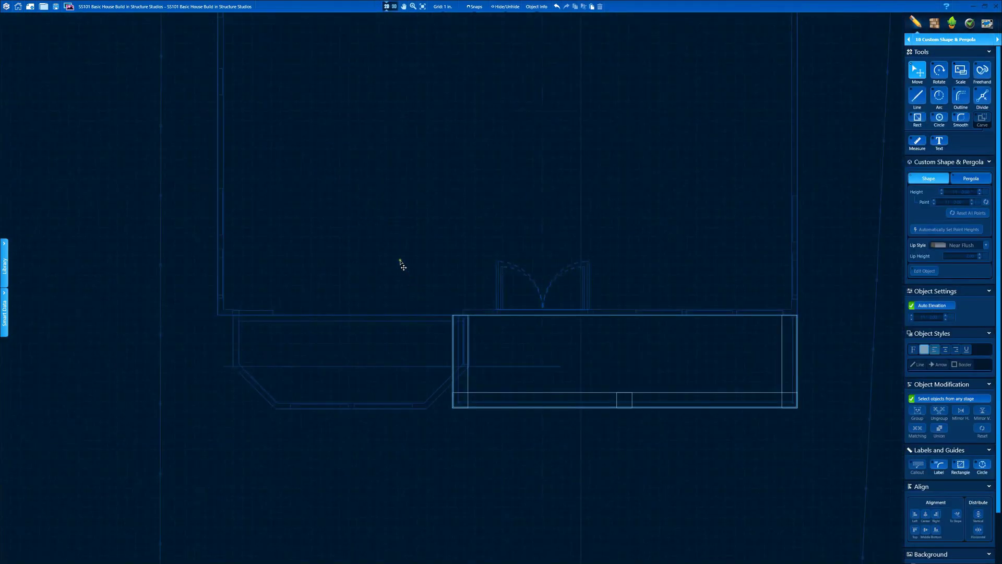
left_click(369, 180)
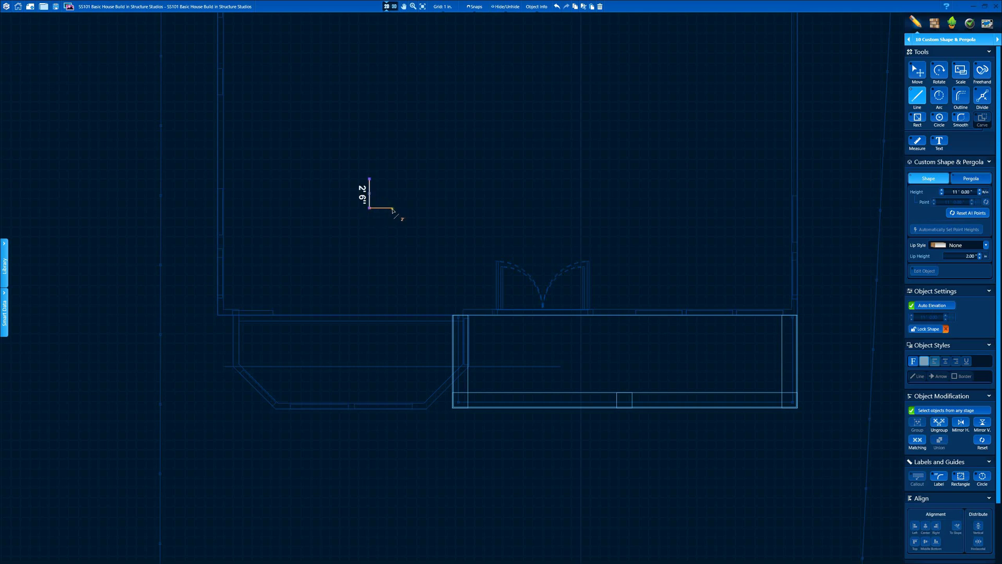
key("F3")
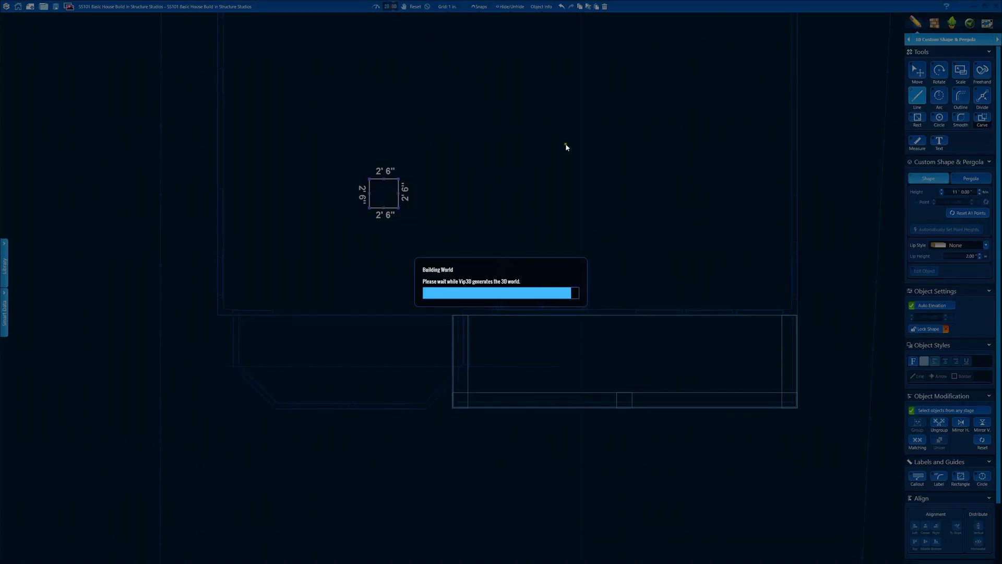
Raise the chimney shape through the rear roof at 22' 11.50" elevation, with a 9' height and Square lip
left_click_drag(448, 198, 514, 238)
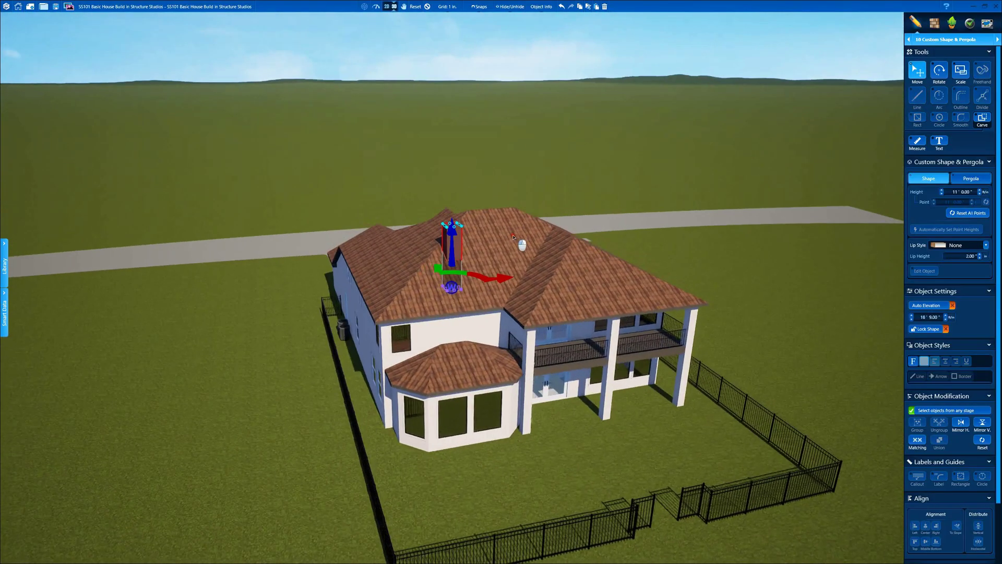
scroll(454, 237, "up", 5)
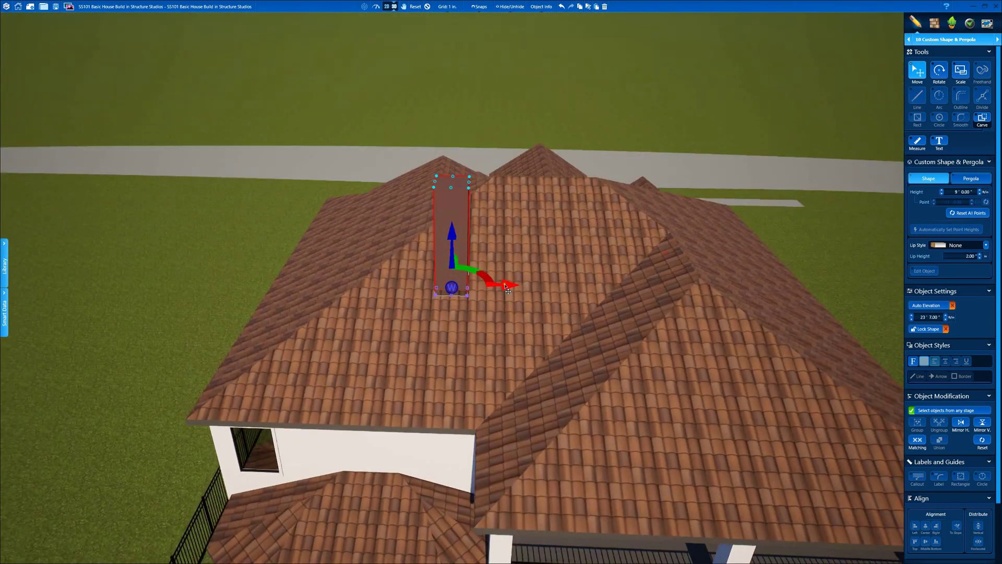
right_click_drag(627, 293, 360, 257)
left_click_drag(456, 231, 455, 239)
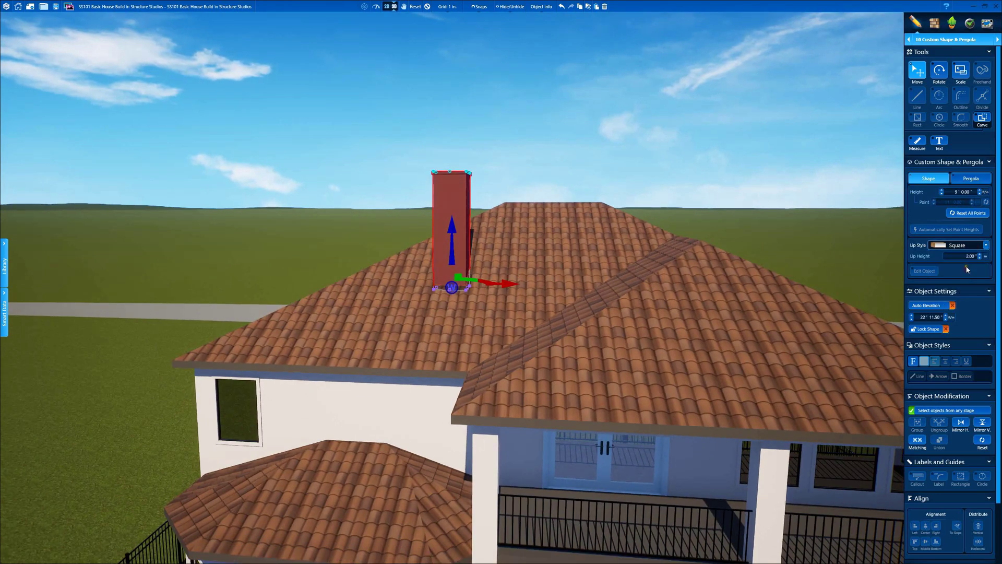
Color the whole chimney white to match the house walls
left_click(934, 22)
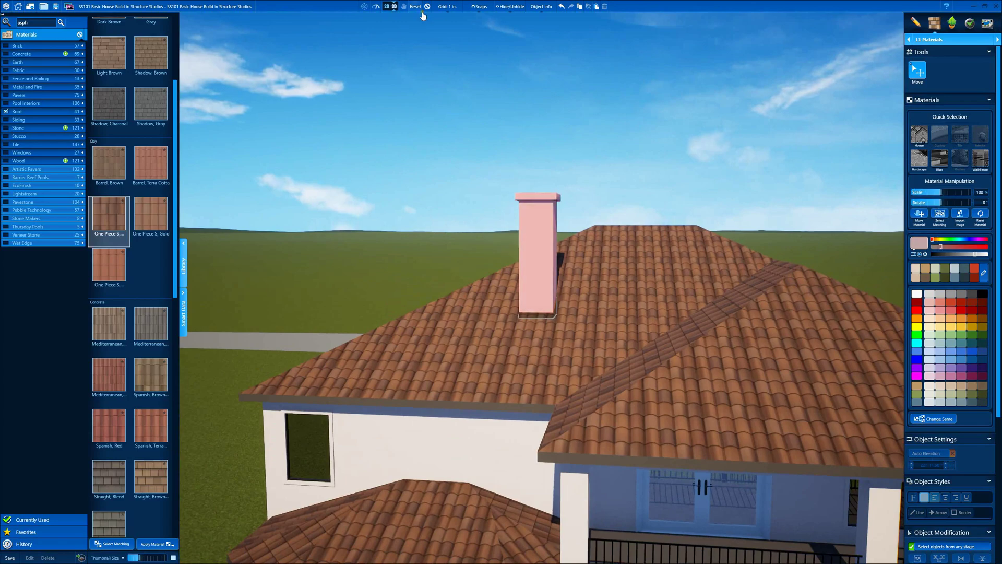
left_click(427, 7)
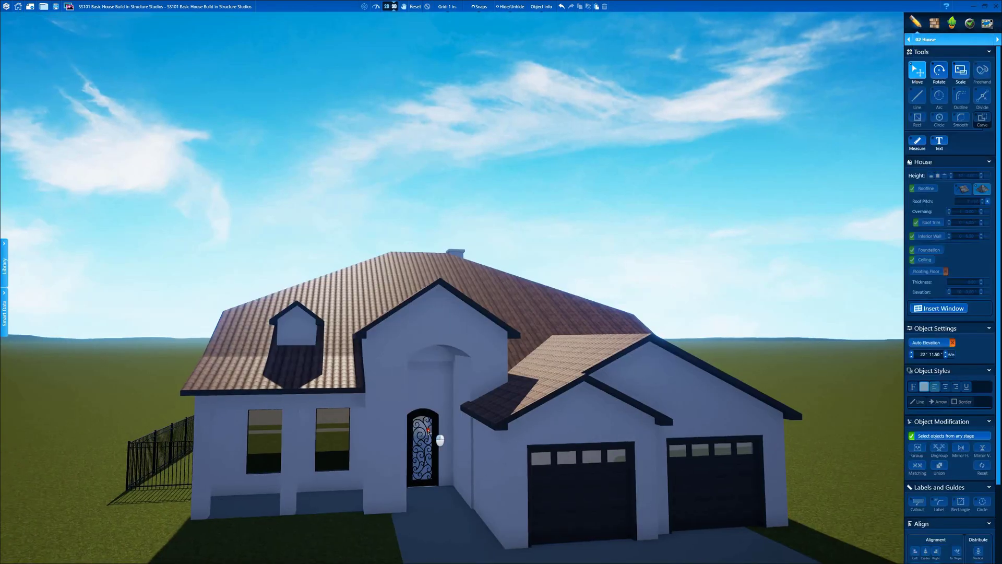
Copy the 4' by 7' front porch window and place the copy above the front door
scroll(532, 376, "down", 5)
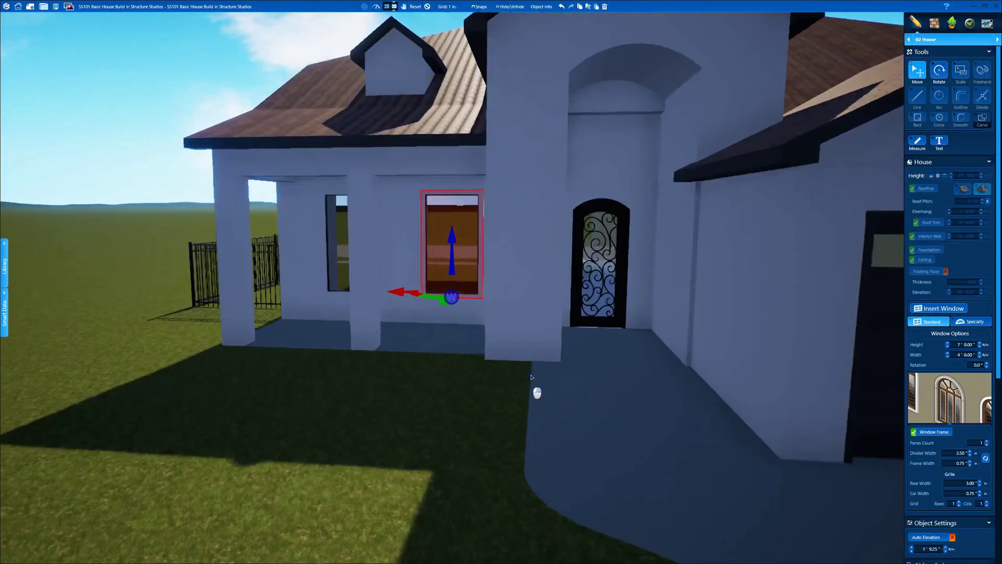
middle_click_drag(531, 377, 467, 208)
left_click(517, 250)
left_click_drag(454, 241, 465, 157)
scroll(465, 157, "up", 3)
middle_click_drag(465, 157, 534, 270)
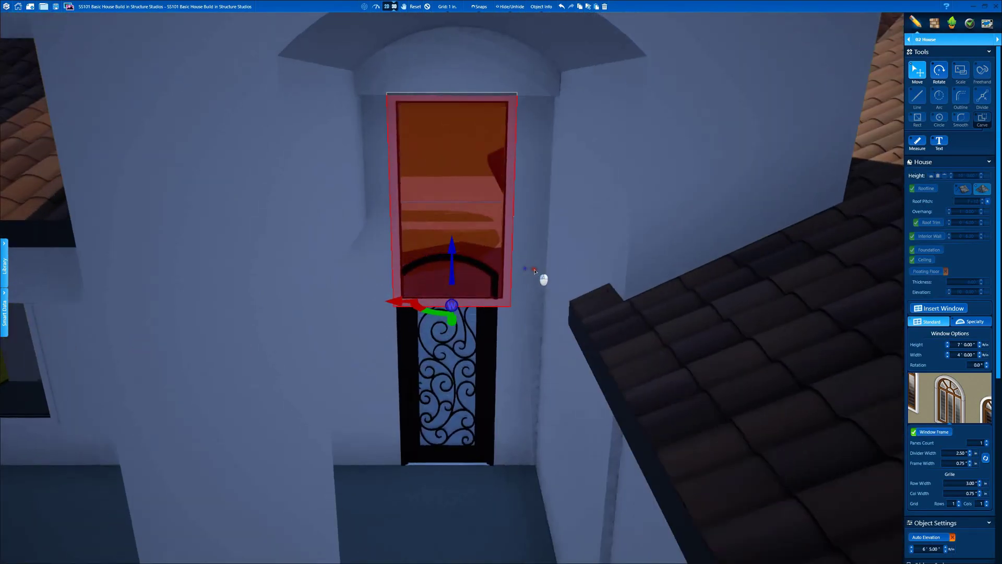
Turn off the ceiling of the house section behind the window above the front door
scroll(531, 176, "up", 3)
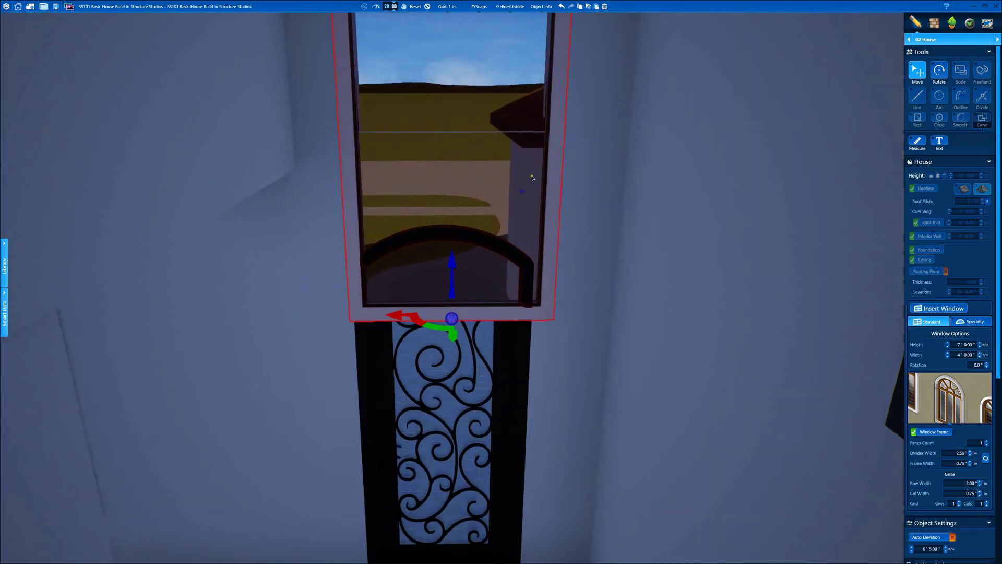
middle_click_drag(530, 176, 575, 172)
left_click(575, 173)
left_click(926, 260)
Set the window above the front door to 3' high at 8' 3.75" elevation with a 1' Standard arch top
scroll(528, 190, "up", 8)
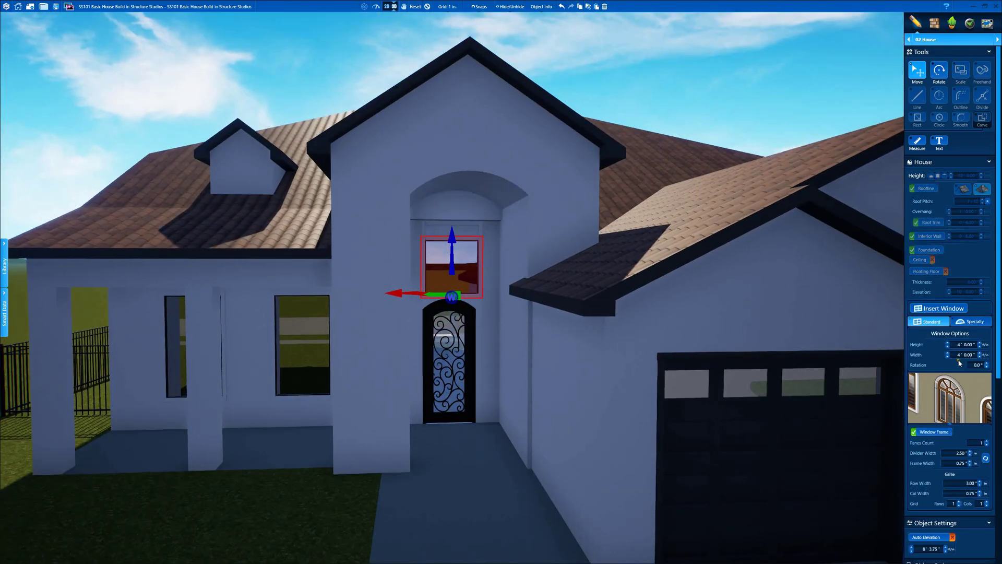
left_click(950, 387)
left_click(933, 432)
scroll(817, 413, "up", 3)
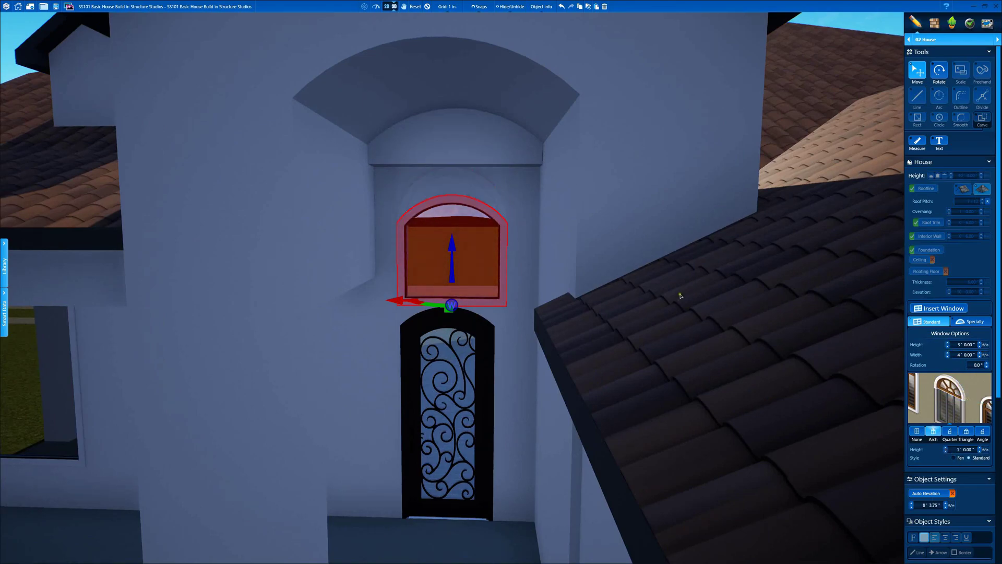
Replace the single front door with the 6' Arch ornamental double door from the House Decor library
left_click(477, 354)
key("Delete")
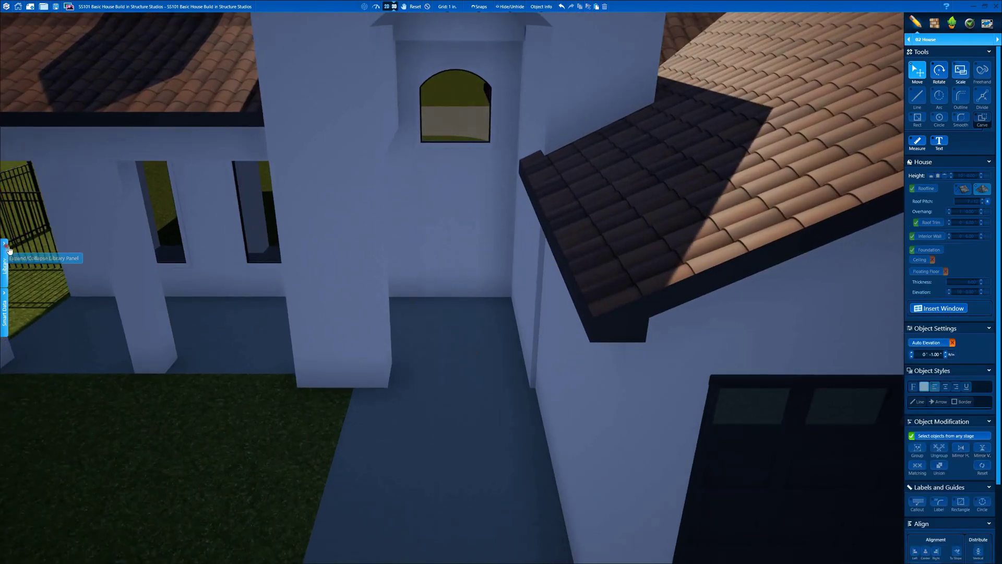
left_click(5, 243)
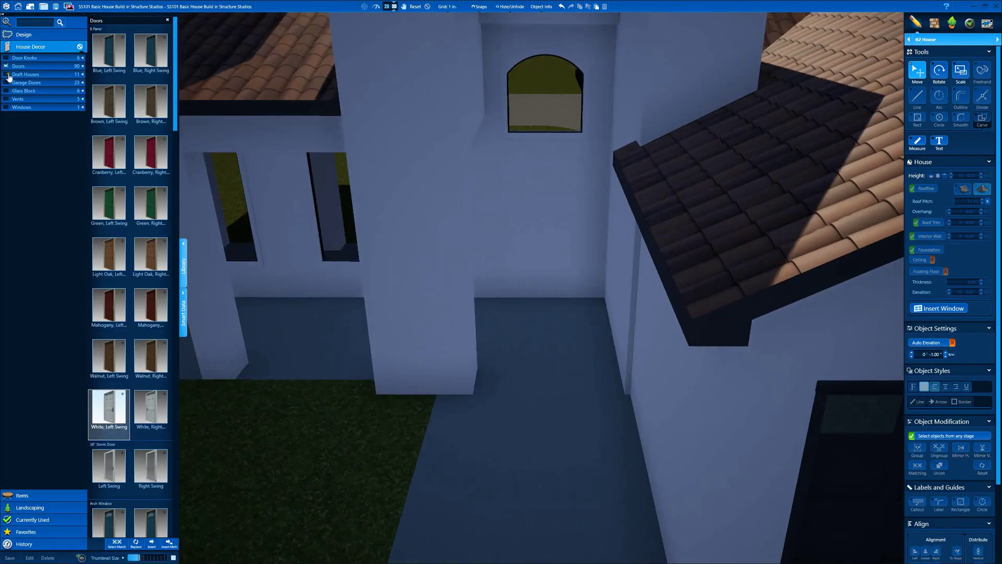
scroll(172, 157, "down", 5)
left_click_drag(108, 293, 545, 301)
middle_click_drag(544, 301, 513, 274)
Widen the arched entry window and position it just above the new double door
left_click(938, 308)
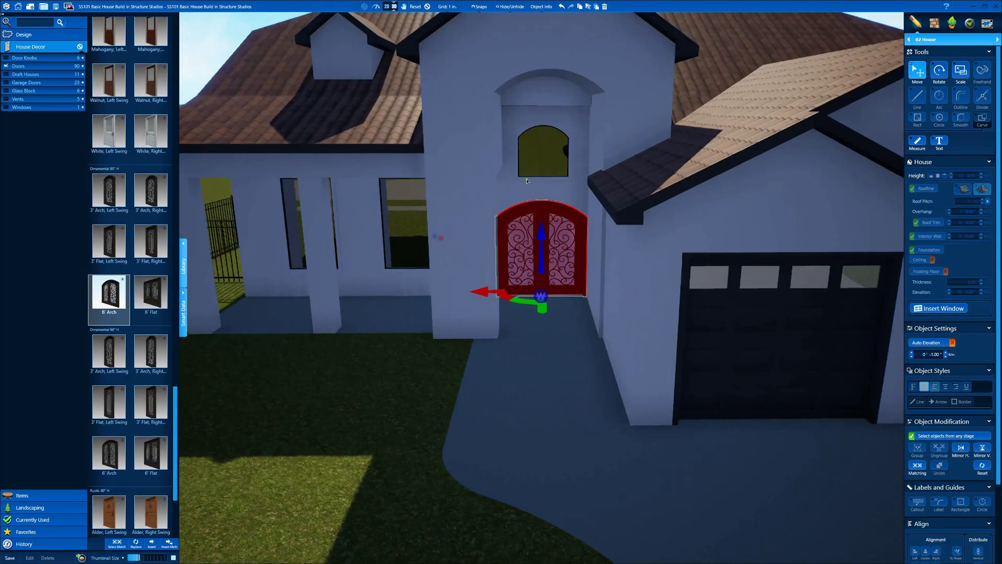
scroll(542, 256, "up", 5)
left_click_drag(541, 243, 539, 265)
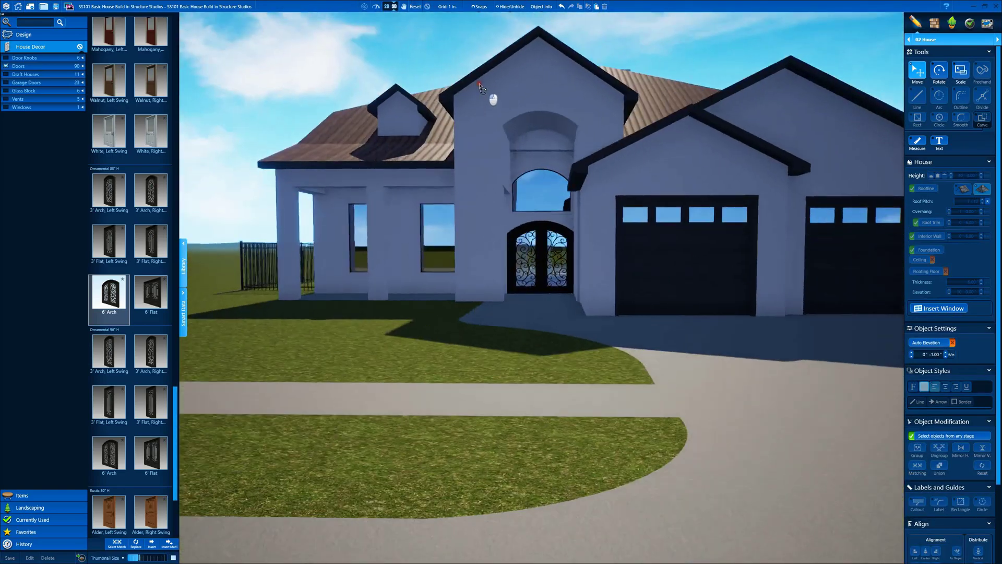
Turn on 3D Grass for the lawn and apply the Lawn, Dark grass material to it
right_click_drag(479, 85, 553, 171)
left_click_drag(555, 173, 402, 286)
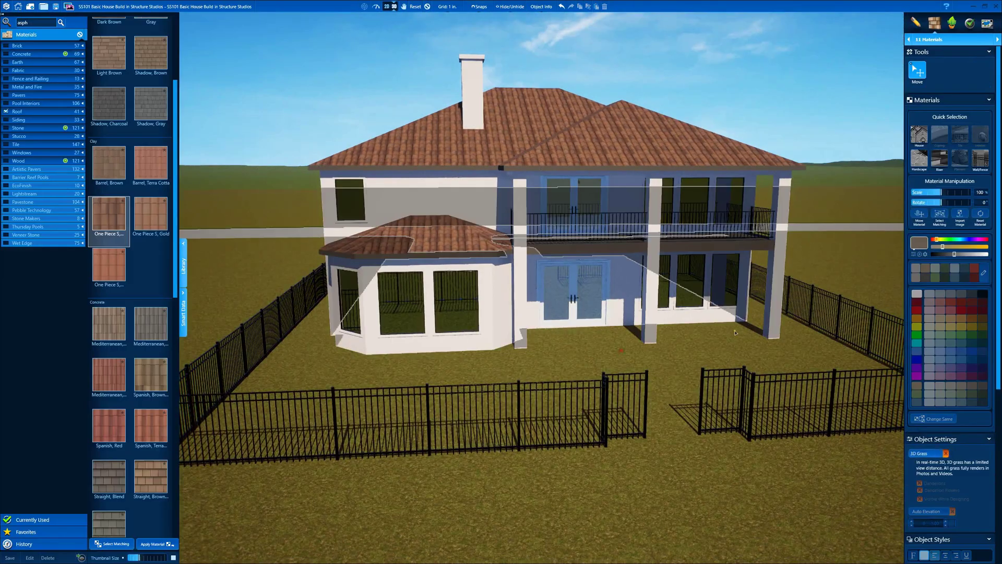
left_click(923, 454)
left_click(4, 21)
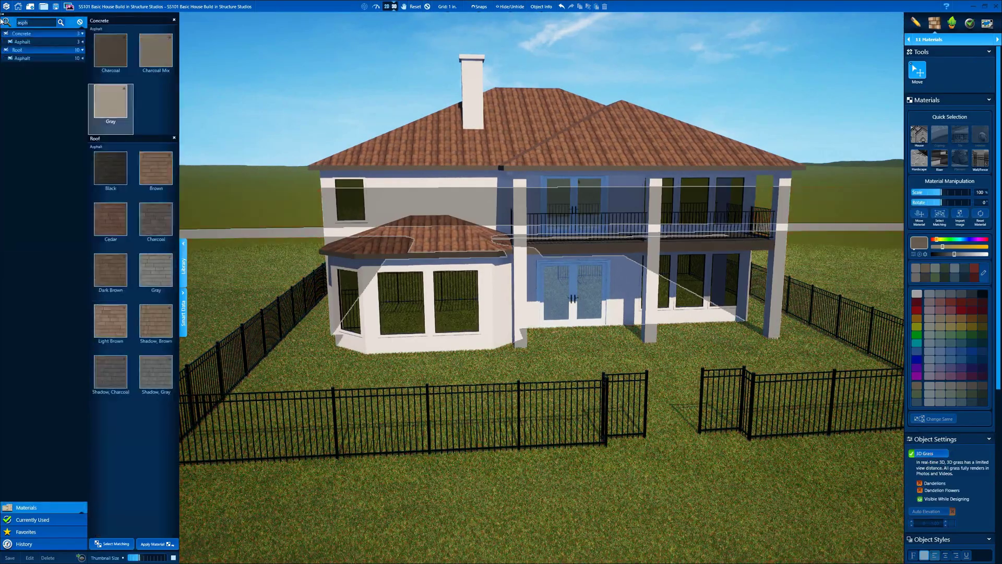
left_click(5, 21)
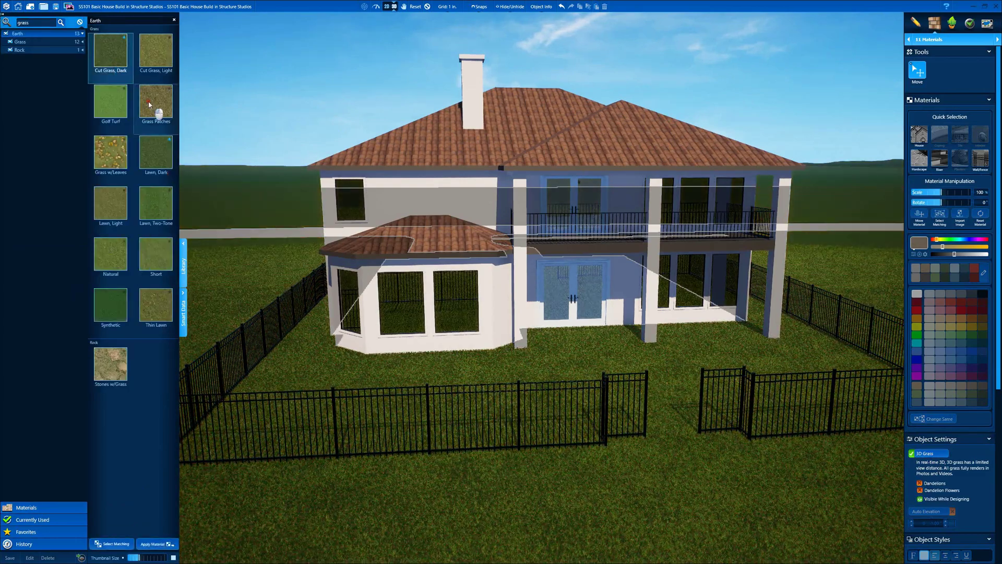
left_click(109, 152)
left_click(159, 157)
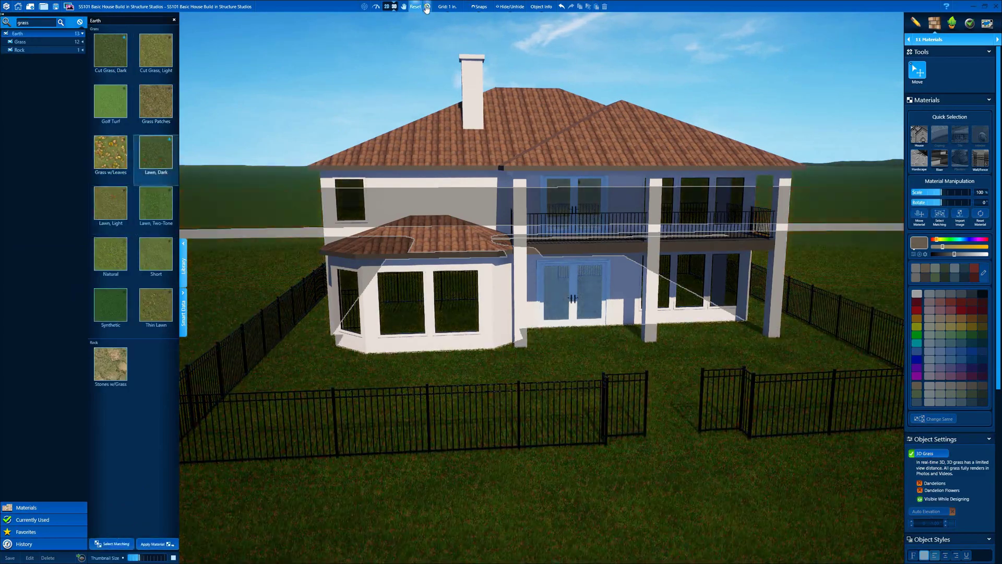
left_click(427, 8)
Set the project's background environment to Hills with Trees
left_click(387, 7)
left_click(952, 39)
left_click(937, 60)
left_click(395, 7)
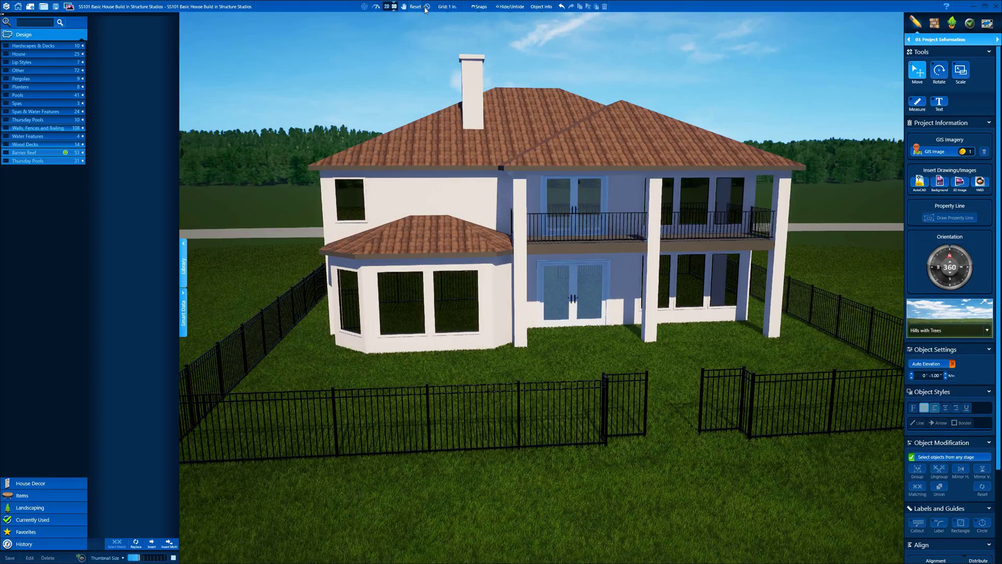
left_click(183, 245)
Compare the rear of the house with the property's aerial view in Google Maps
right_click_drag(347, 275, 627, 251)
left_click_drag(627, 253, 513, 256)
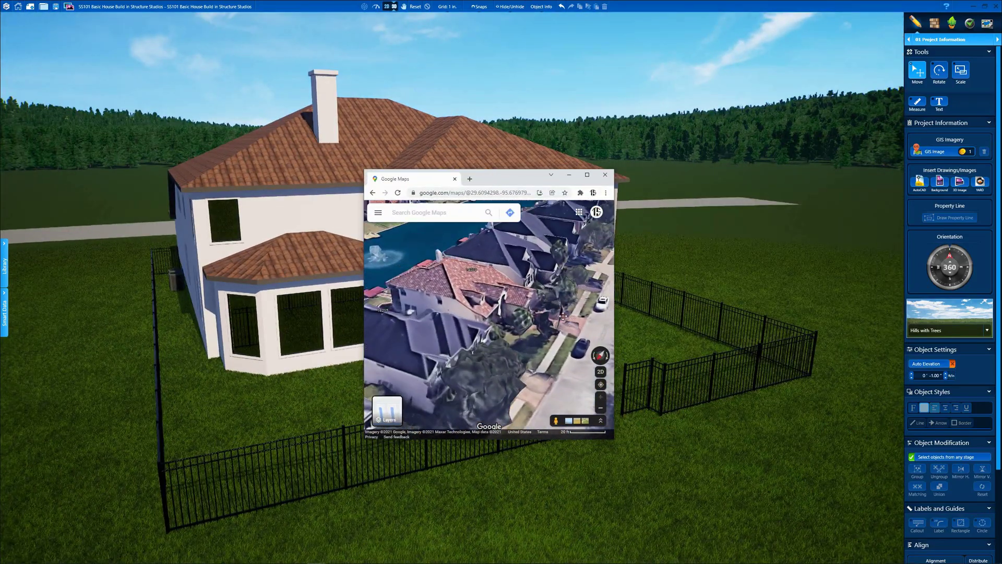
left_click_drag(445, 212, 412, 224)
Change the glass of the bay window and the house's other windows to a clearer, reflective style
scroll(472, 202, "up", 8)
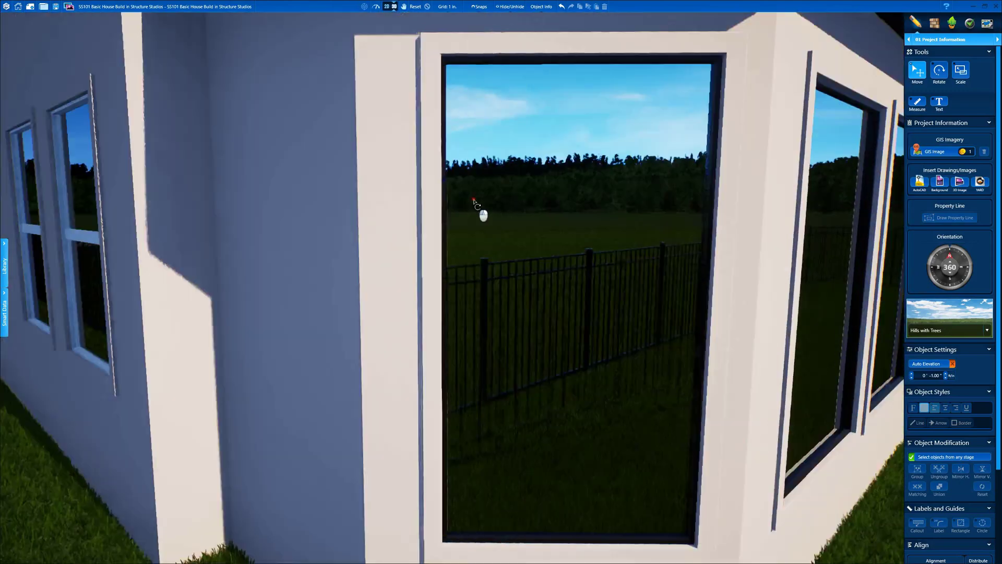
left_click_drag(557, 177, 473, 274)
left_click(947, 40)
left_click(749, 187)
left_click_drag(749, 186, 851, 308)
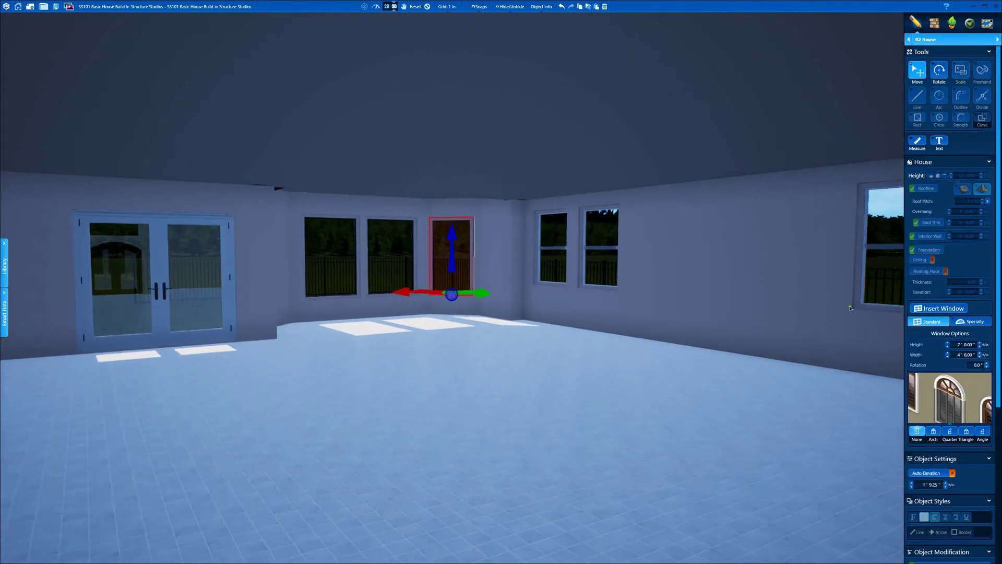
left_click(952, 411)
scroll(353, 215, "up", 5)
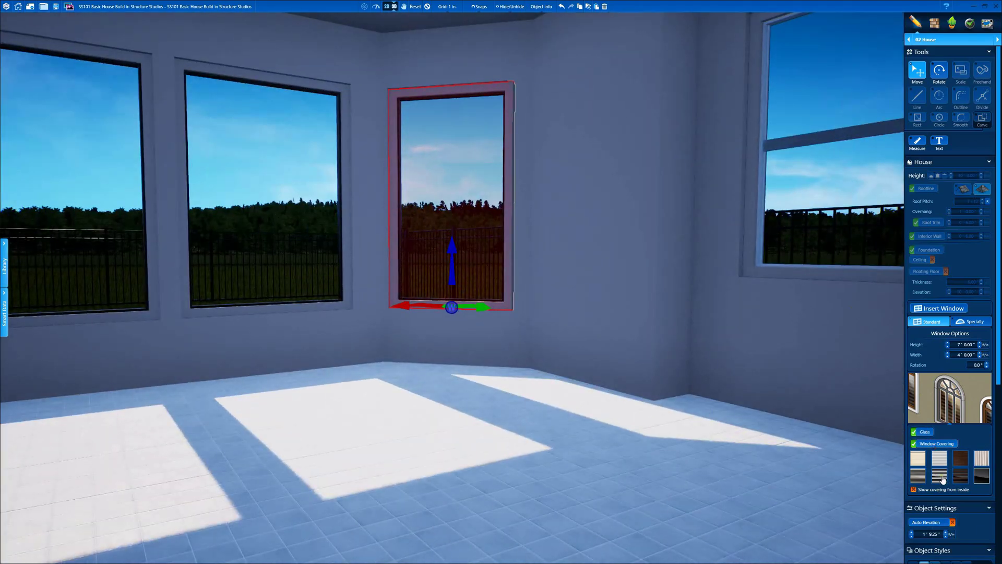
scroll(942, 479, "down", 3)
left_click(917, 477)
left_click(943, 275)
left_click(427, 7)
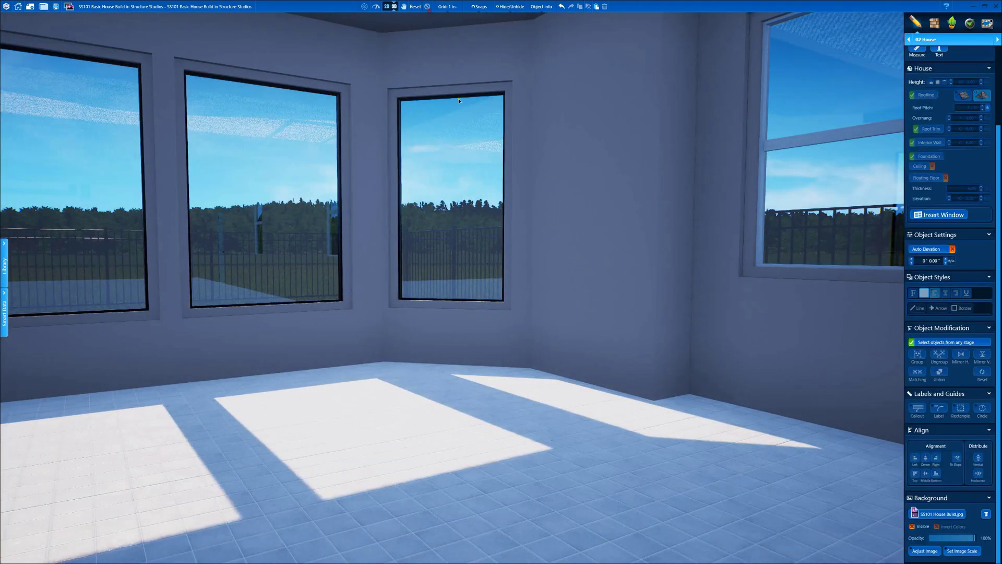
Start a hardscape patio outline under the balcony, from the bay window's angled wall to the outer corner of the nearest column
scroll(460, 100, "down", 5)
left_click_drag(418, 279, 586, 283)
scroll(461, 369, "up", 3)
scroll(586, 284, "down", 5)
left_click(950, 39)
left_click(947, 104)
left_click(386, 7)
middle_click_drag(470, 334, 404, 295)
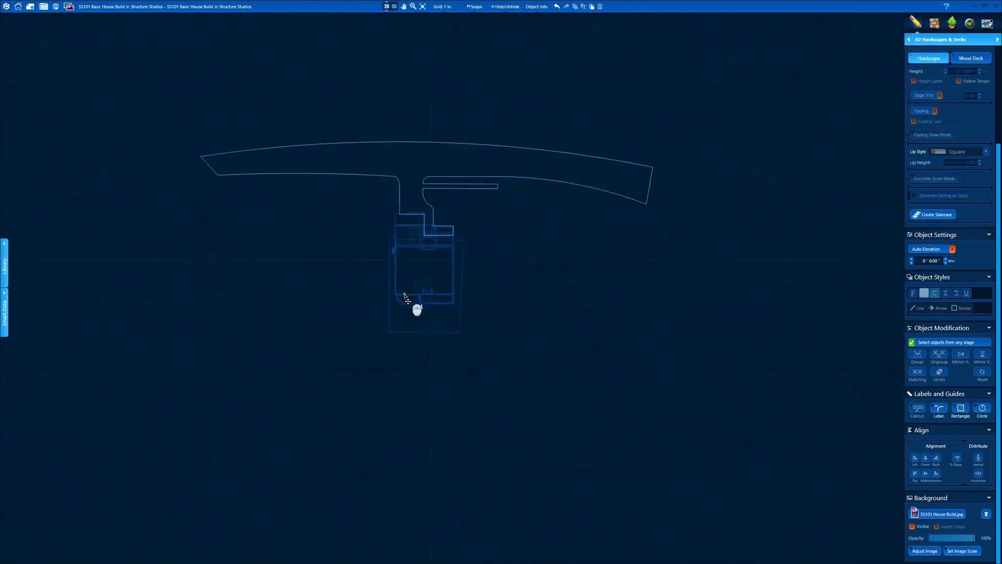
scroll(421, 394, "up", 3)
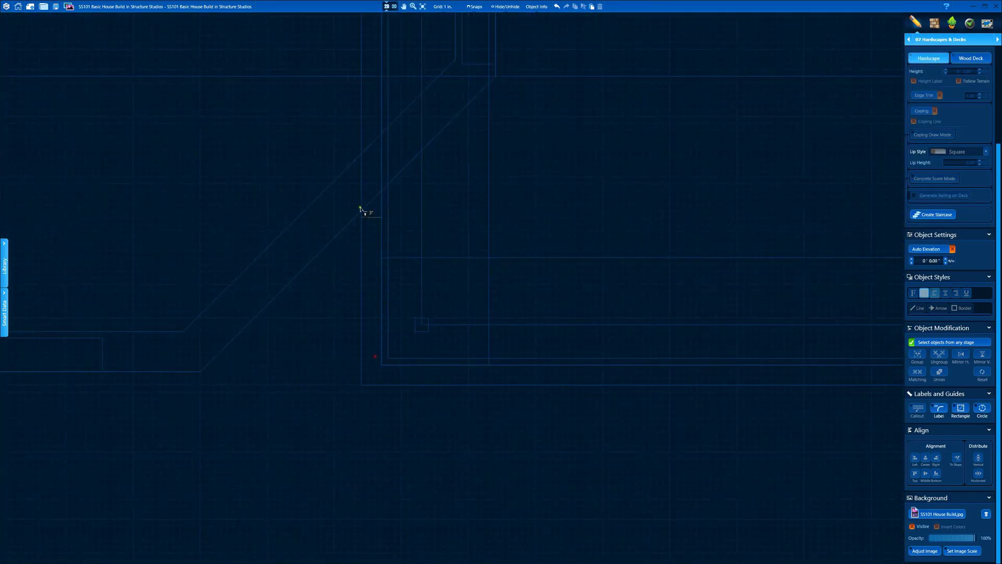
left_click(360, 208)
left_click(362, 385)
Complete the patio outline along the porch front, 8' back to the house and along the rear wall to the bay, and check it in 3D
scroll(446, 354, "down", 5)
left_click(755, 359)
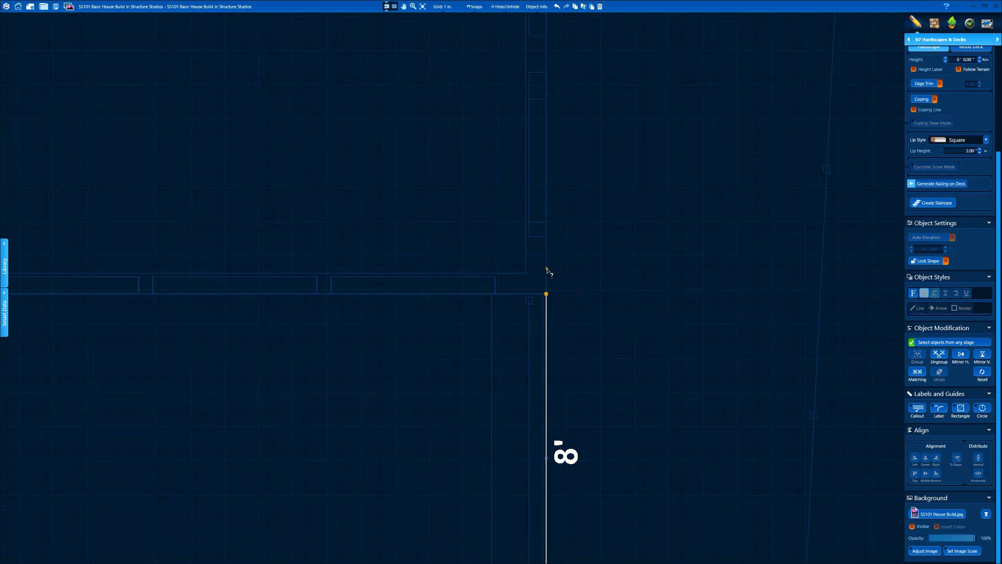
scroll(245, 325, "down", 2)
scroll(403, 300, "up", 5)
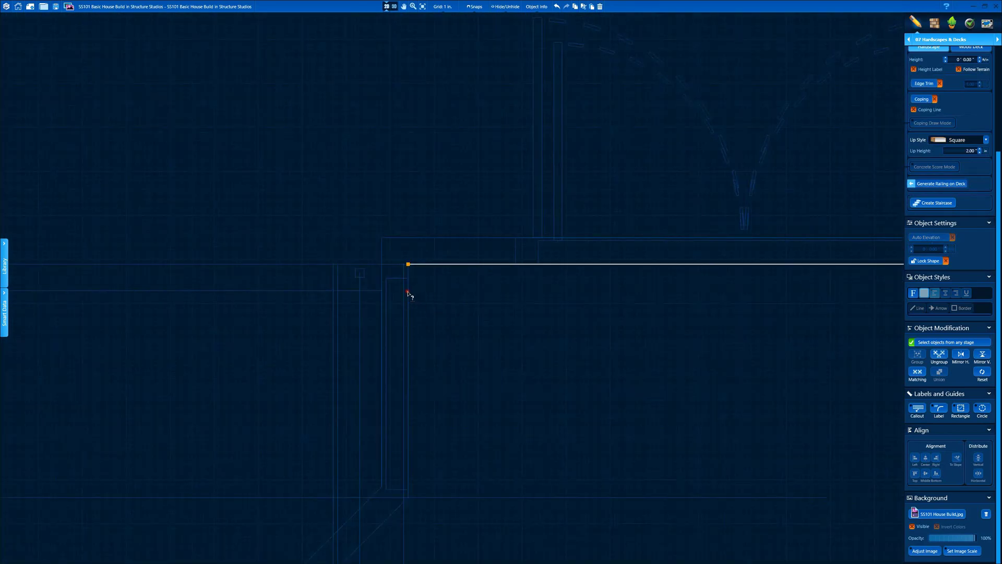
middle_click_drag(498, 317, 463, 353)
left_click(394, 6)
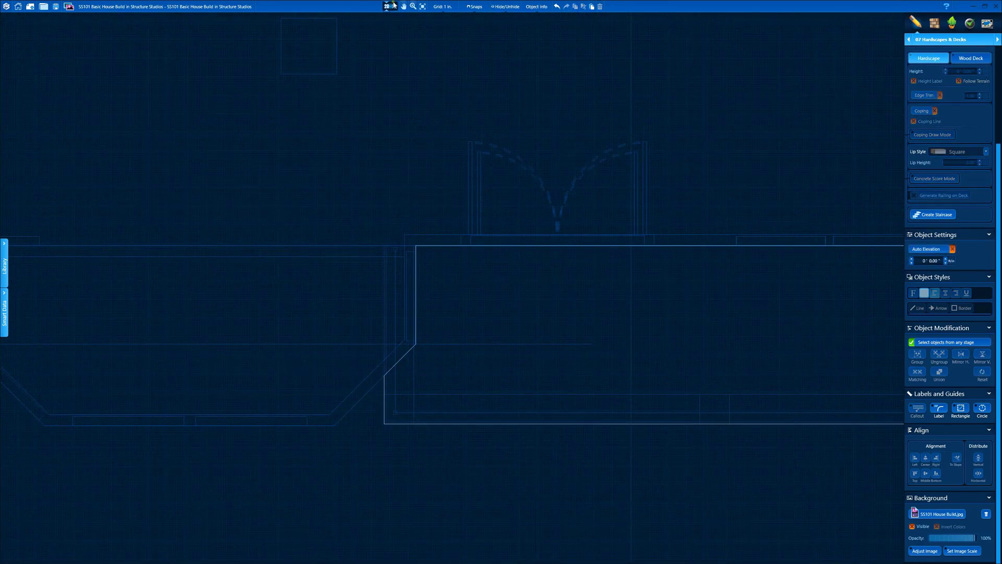
left_click(393, 6)
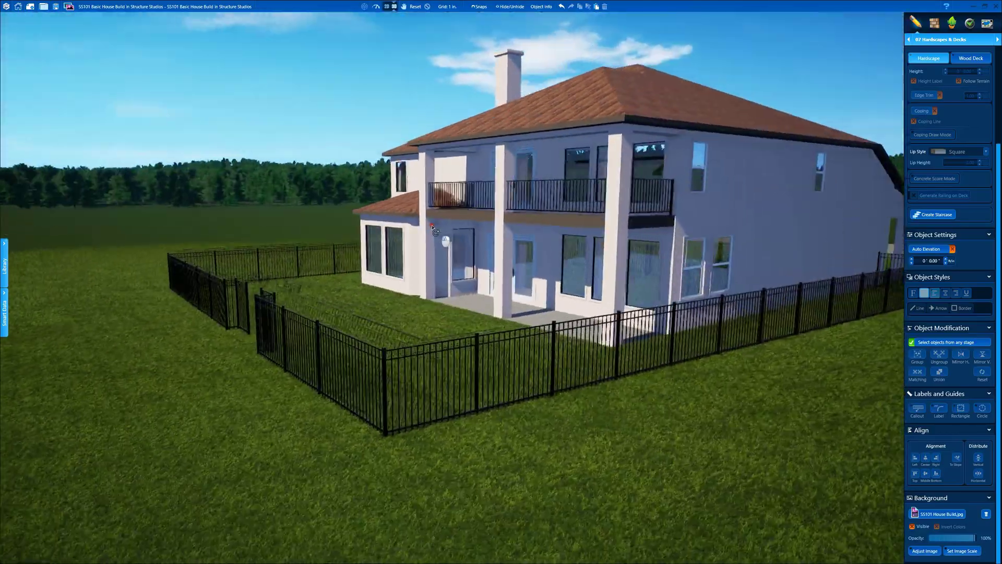
middle_click_drag(433, 226, 553, 225)
Switch to the Custom Shape & Pergola design stage
left_click(941, 39)
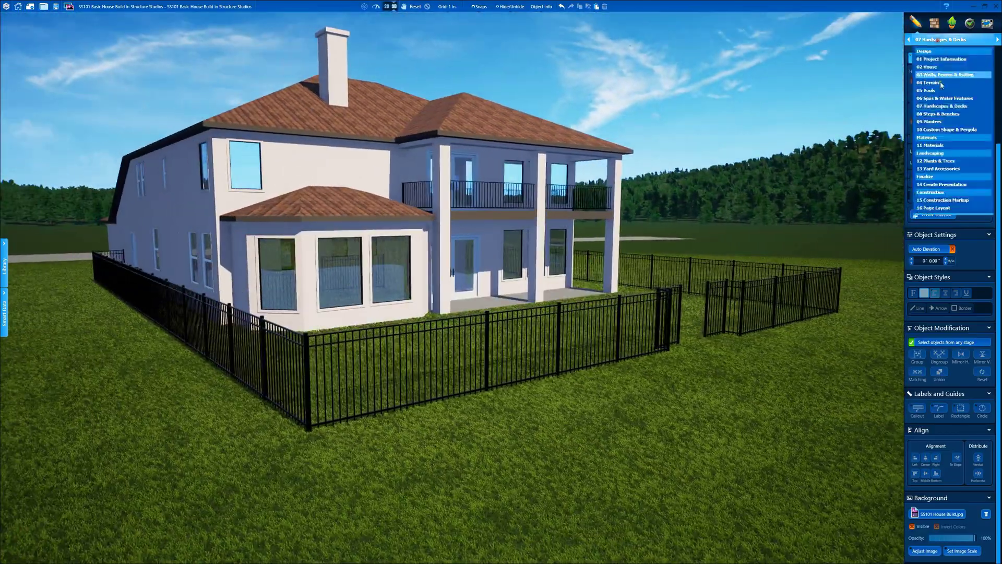
left_click(948, 131)
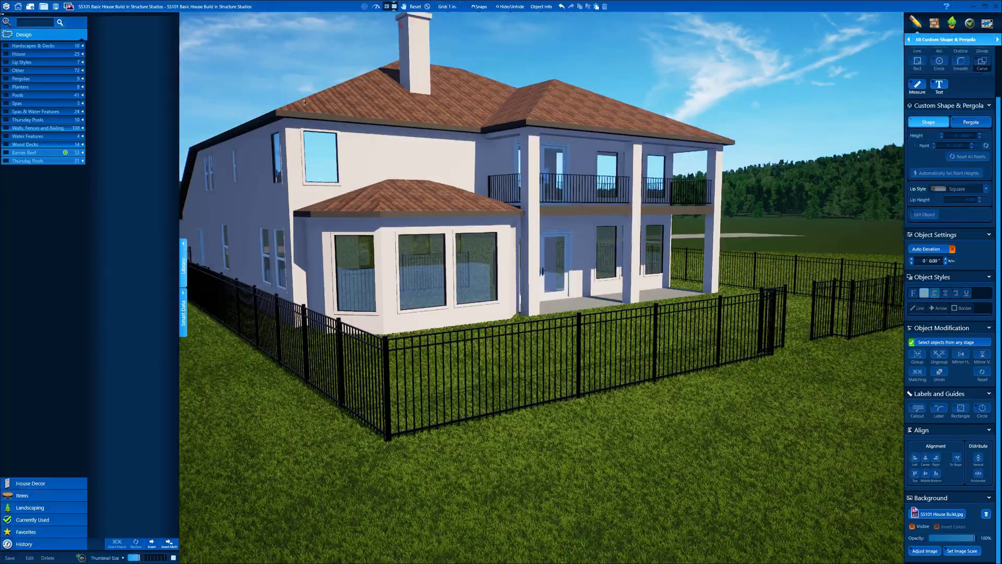